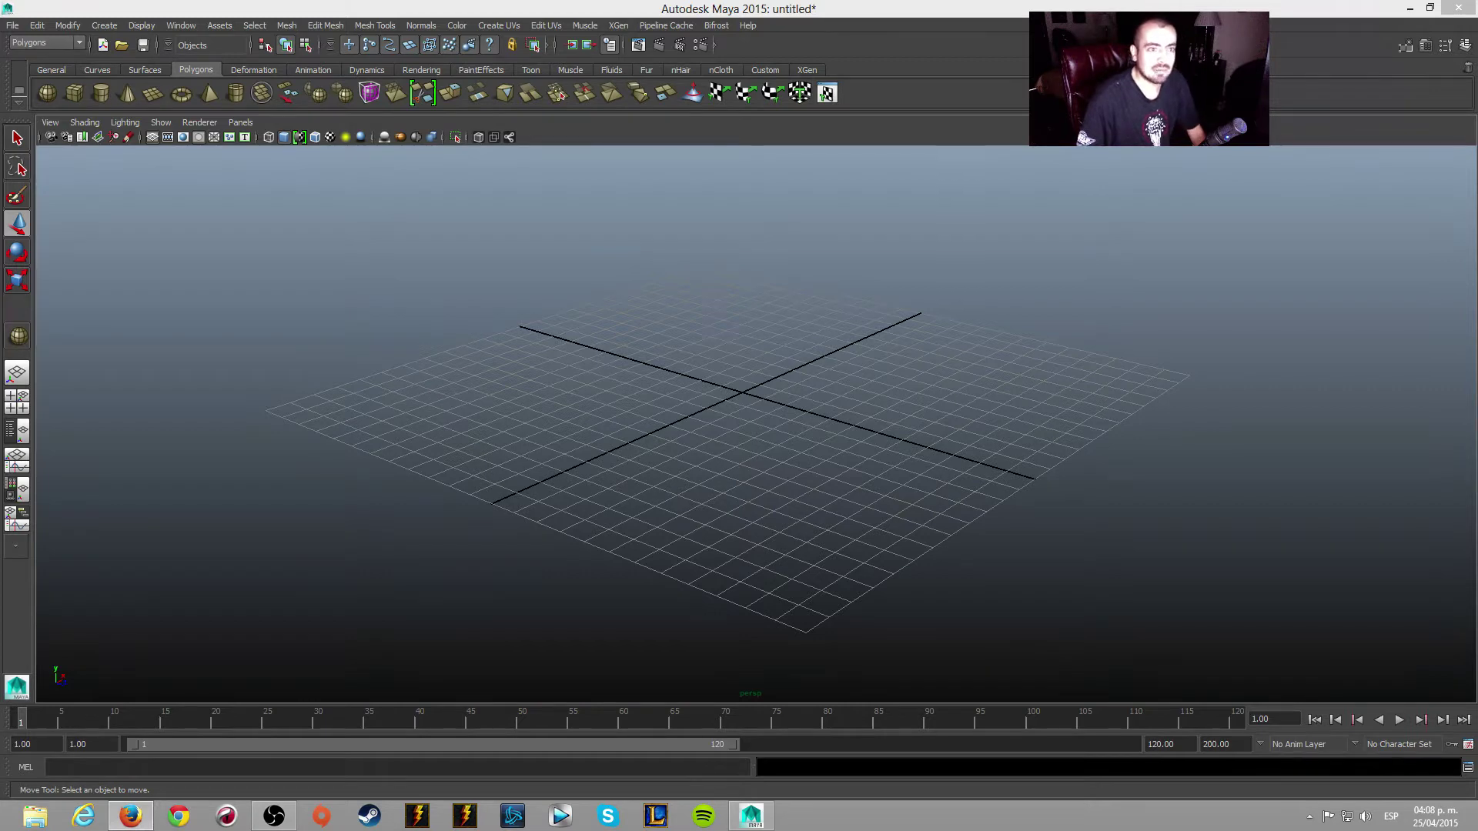
# - Bring the kirby_art-3.jpg reference image in Firefox in front of the empty Maya scene
pyautogui.click(130, 817)
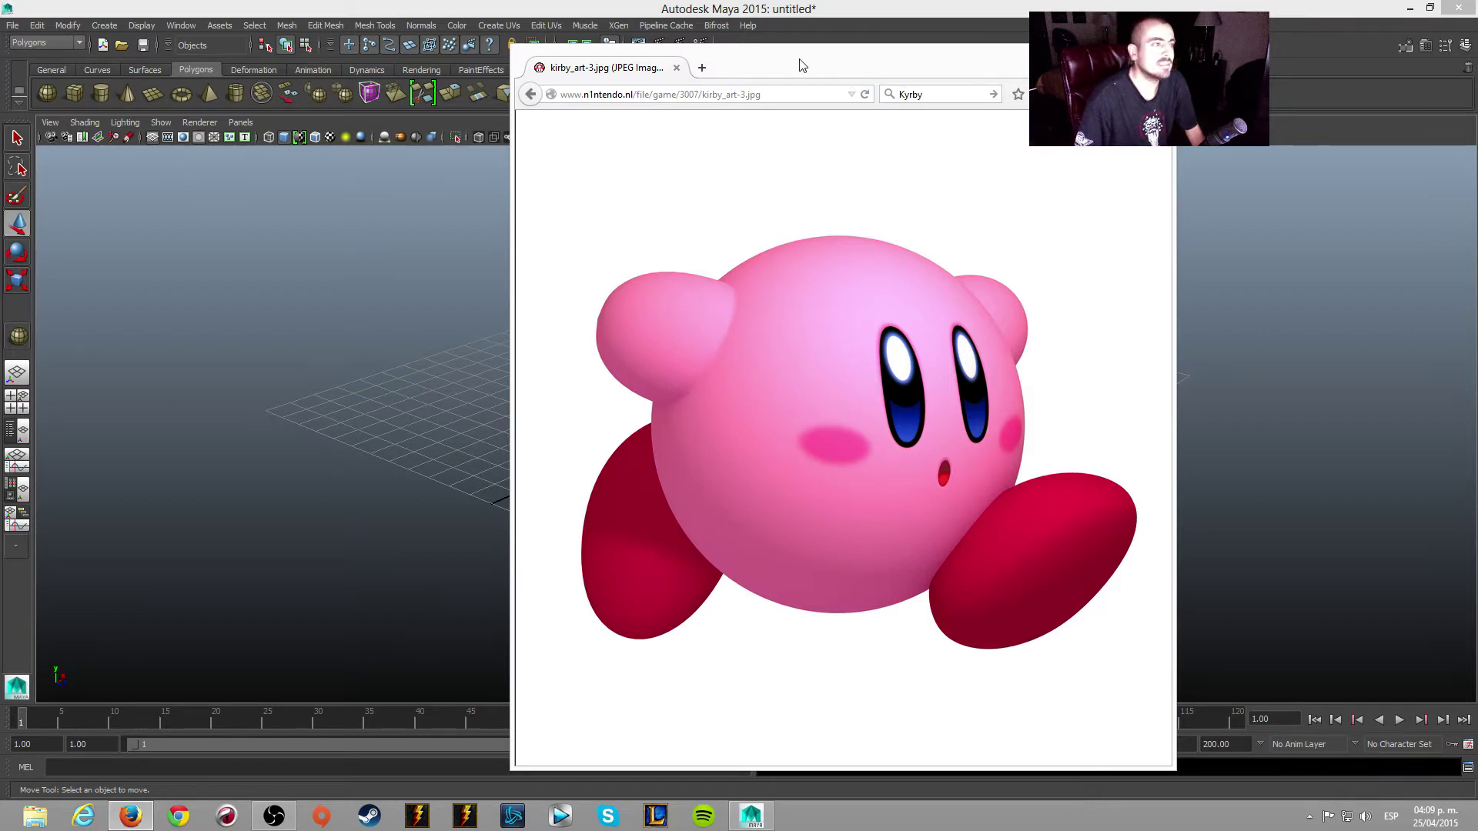
# - Reposition the Firefox reference window, review the Kirby image, then minimize it
pyautogui.moveTo(801, 65); pyautogui.dragTo(812, 52)
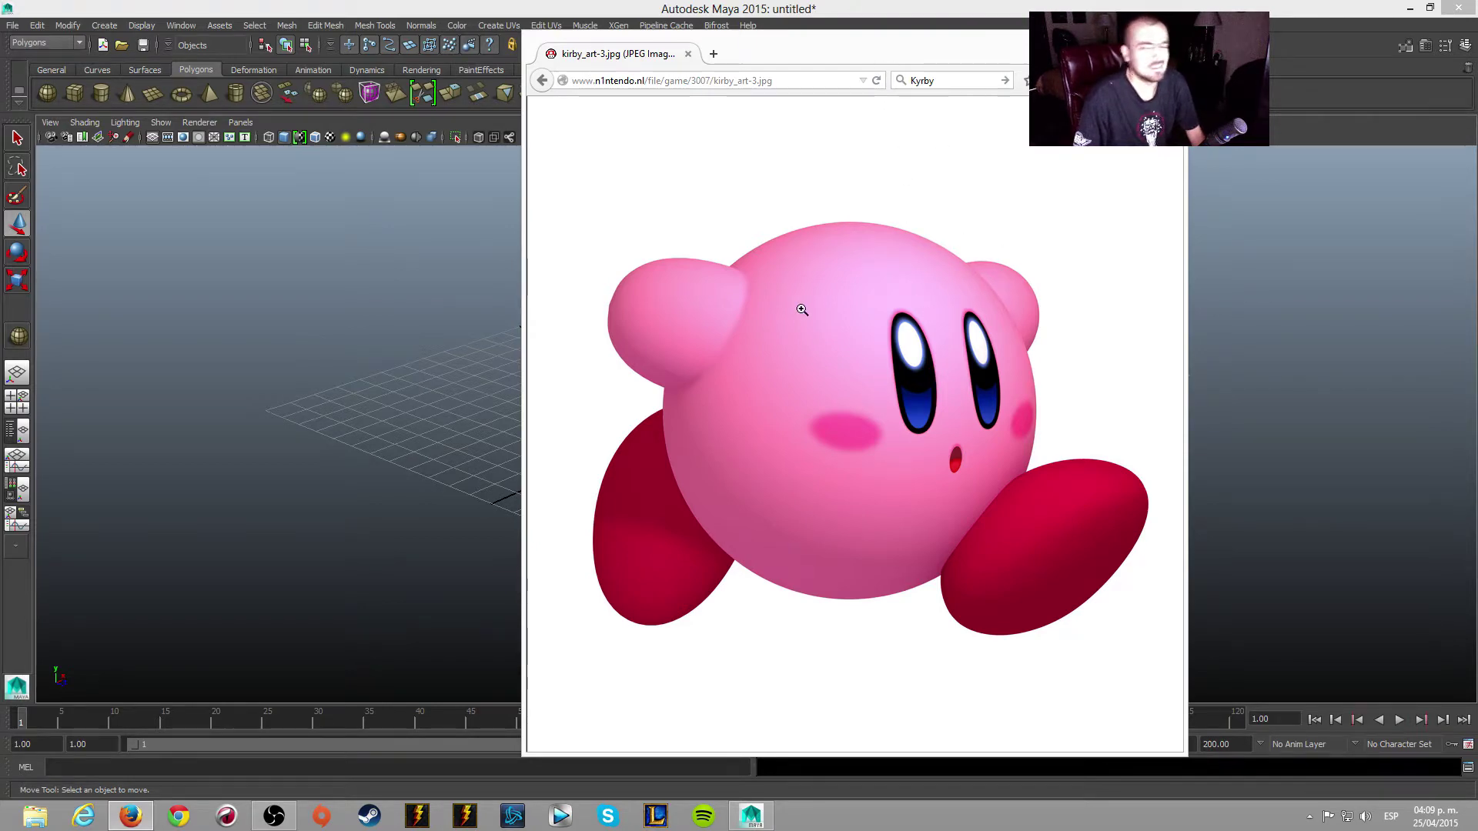
pyautogui.moveTo(795, 61); pyautogui.dragTo(813, 70)
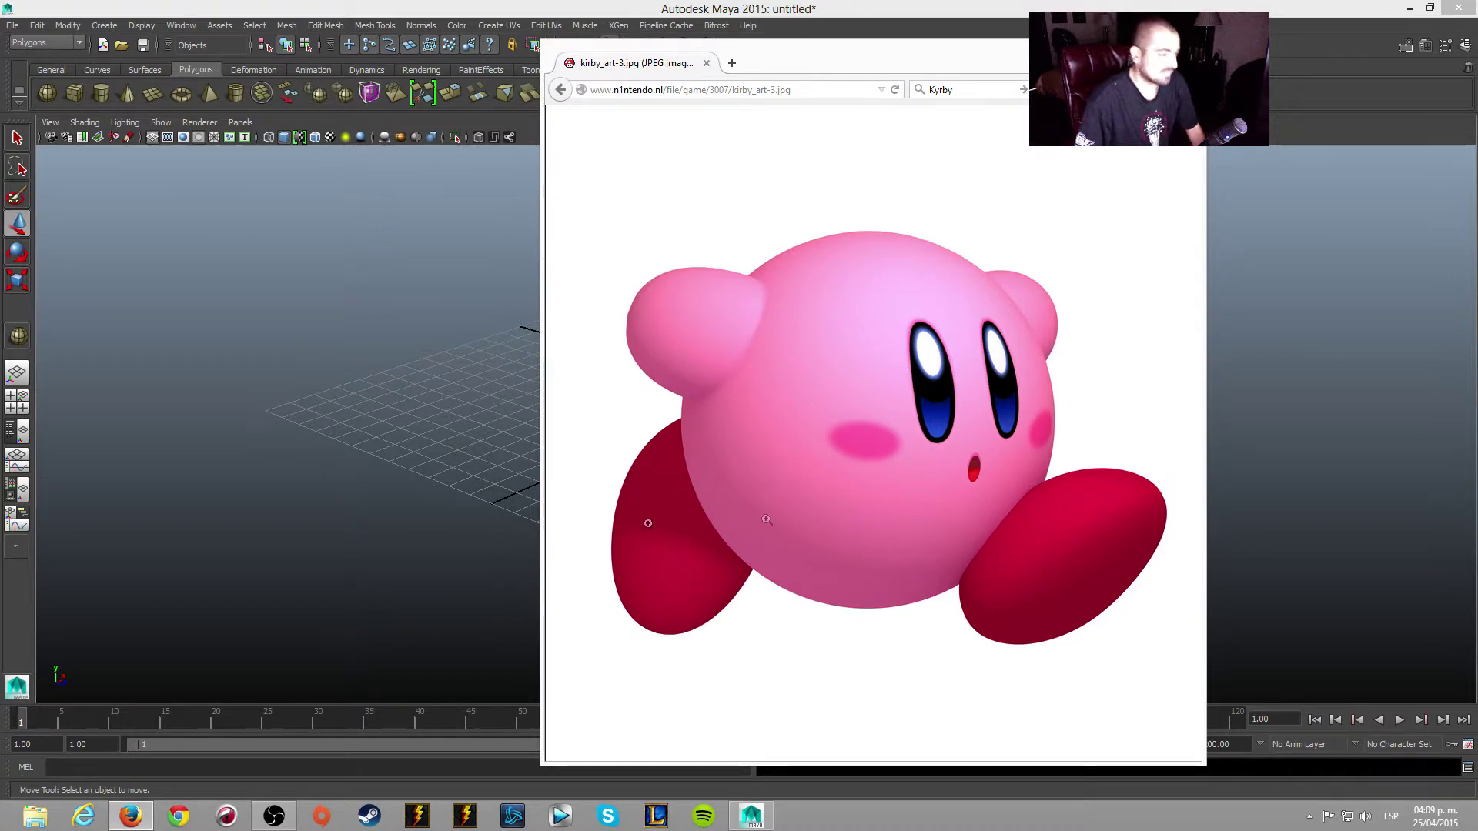
pyautogui.click(1145, 48)
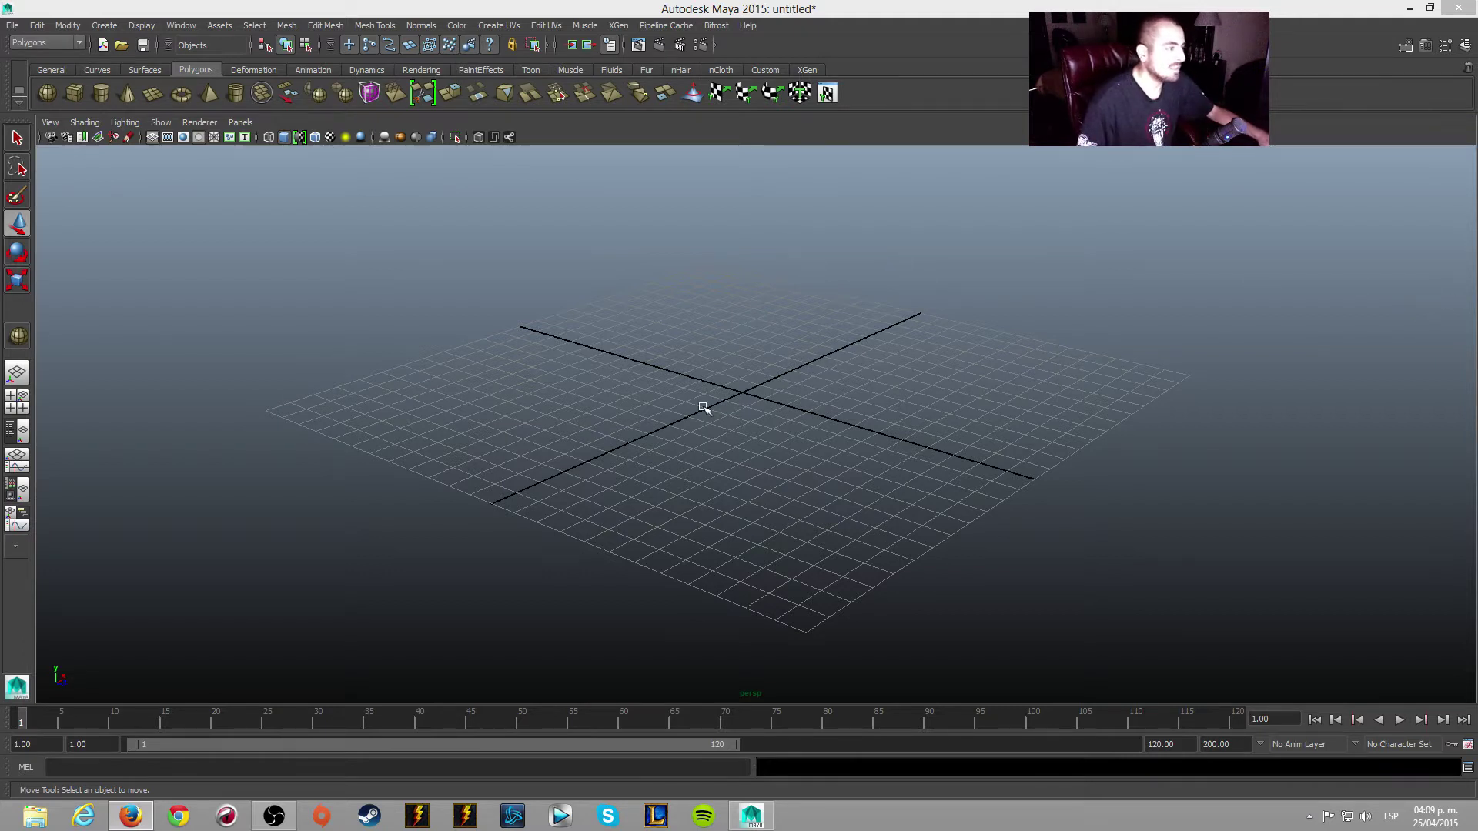
# - Create a polygon sphere at the grid centre as Kirby's body, undoing an extra small sphere
pyautogui.scroll(-3, 674, 401)
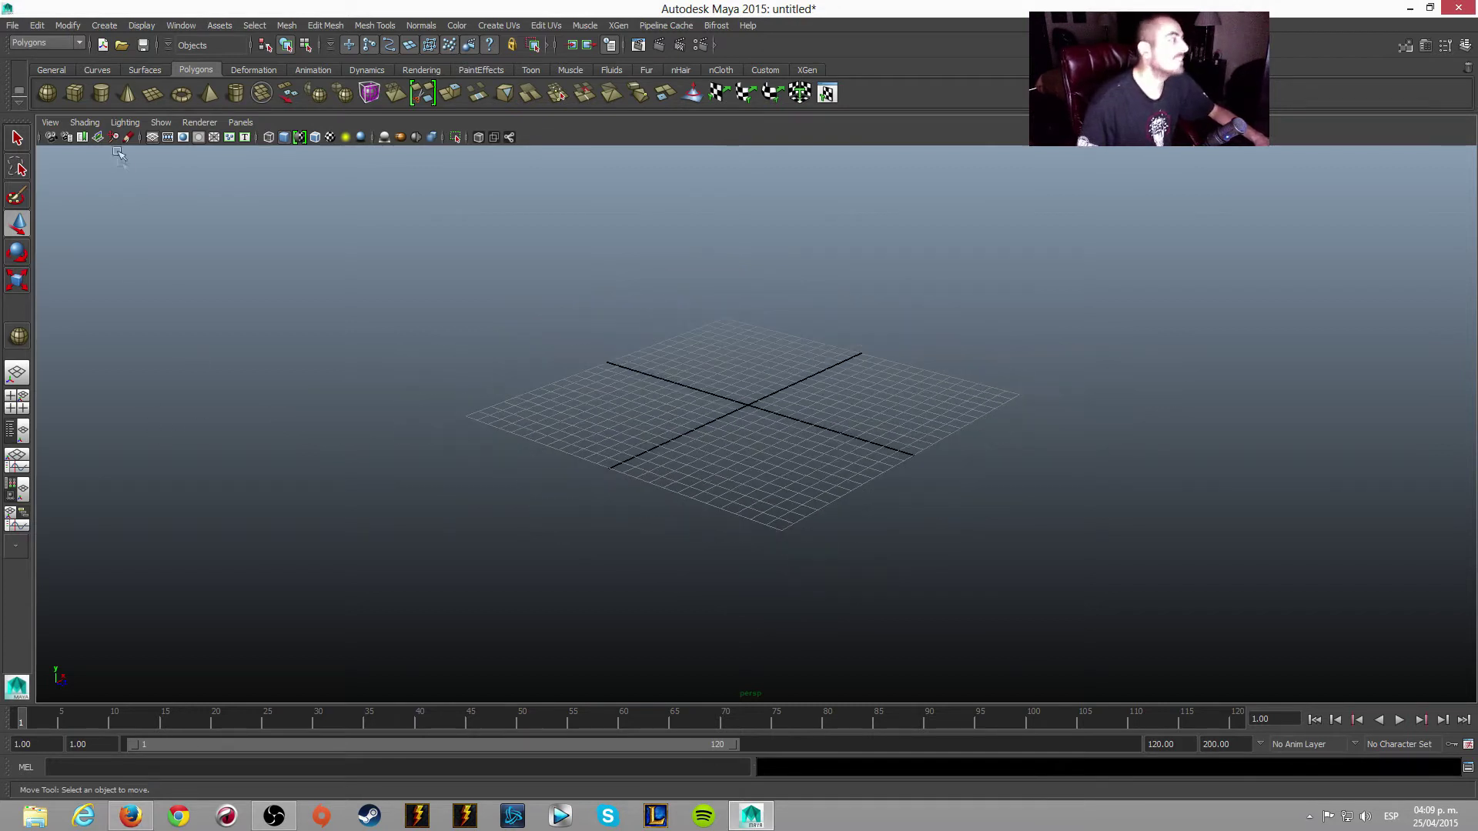
pyautogui.click(47, 92)
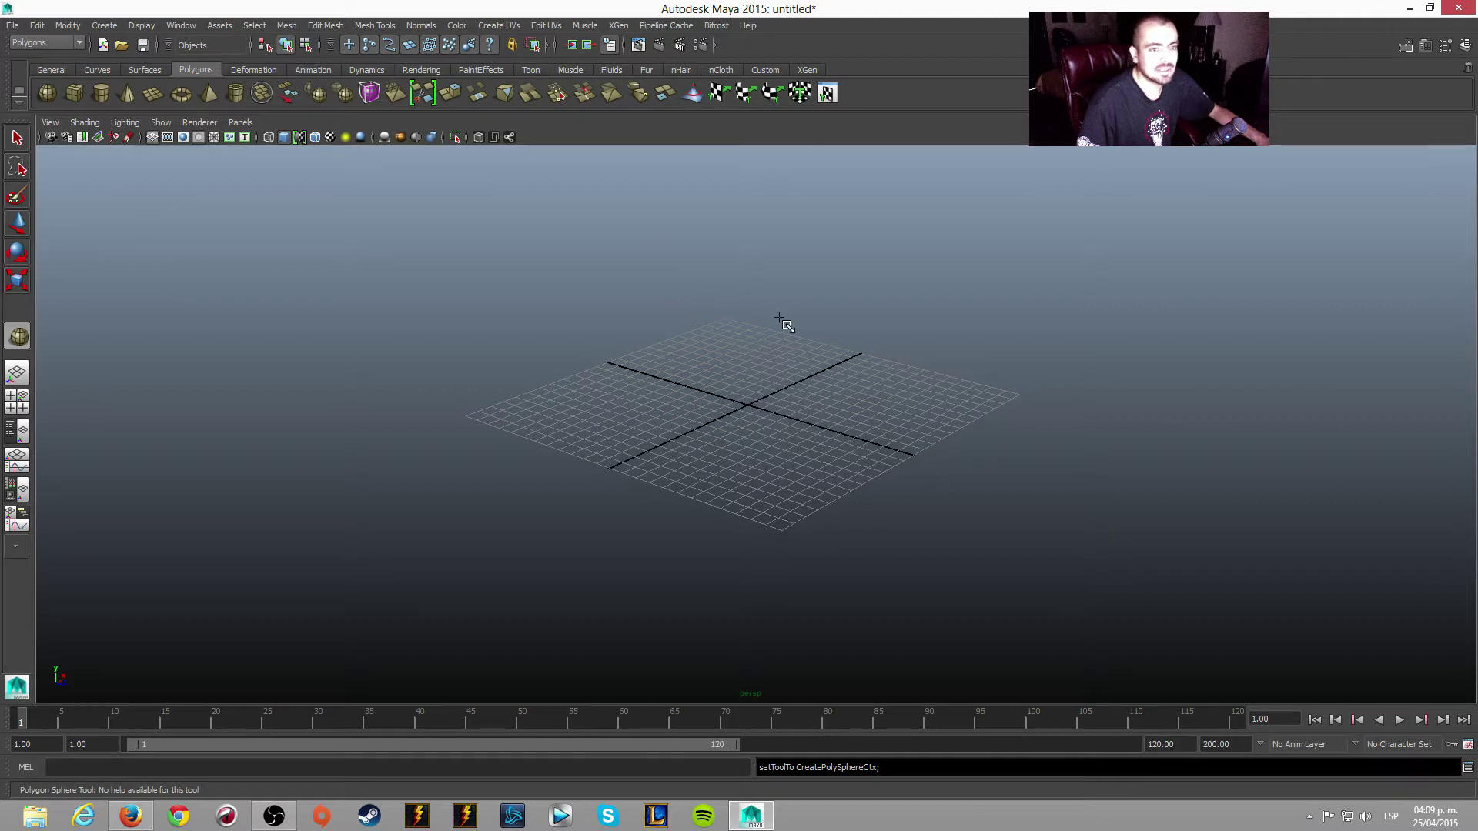
pyautogui.keyDown('alt'); pyautogui.moveTo(756, 356); pyautogui.dragTo(760, 425, button='middle'); pyautogui.keyUp('alt')
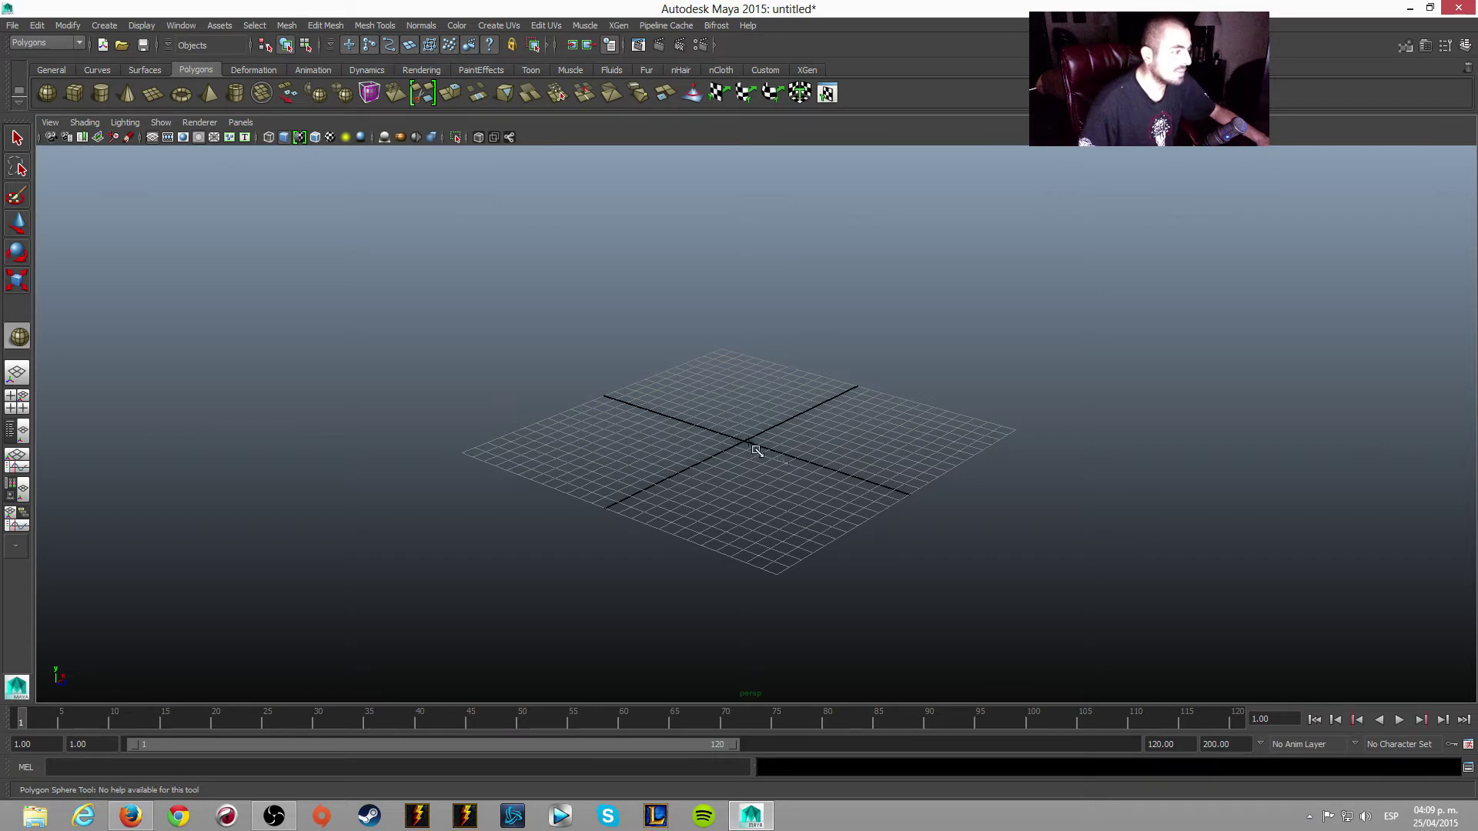
pyautogui.moveTo(753, 451); pyautogui.dragTo(768, 505)
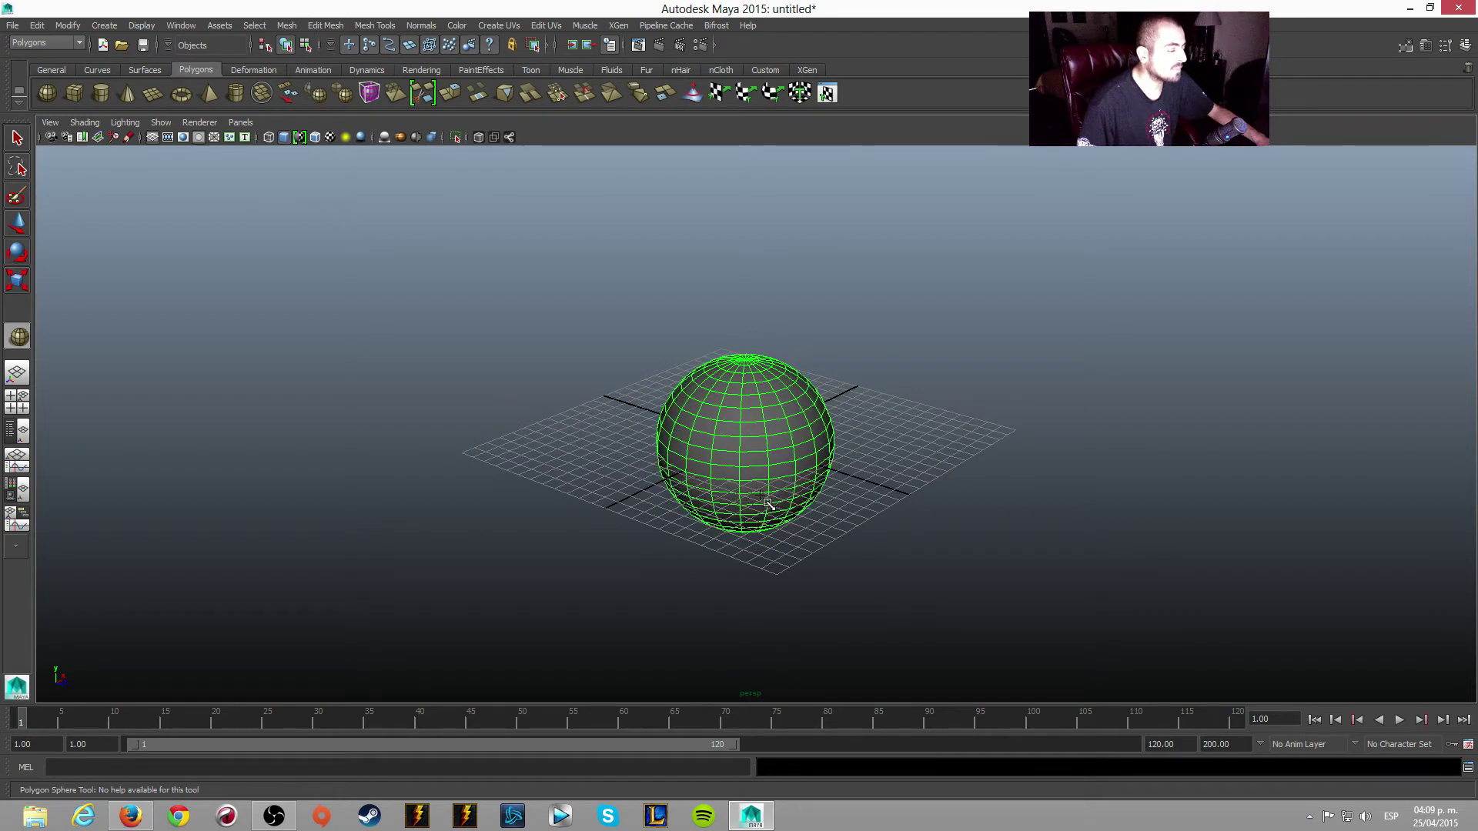
pyautogui.moveTo(768, 504); pyautogui.dragTo(757, 497)
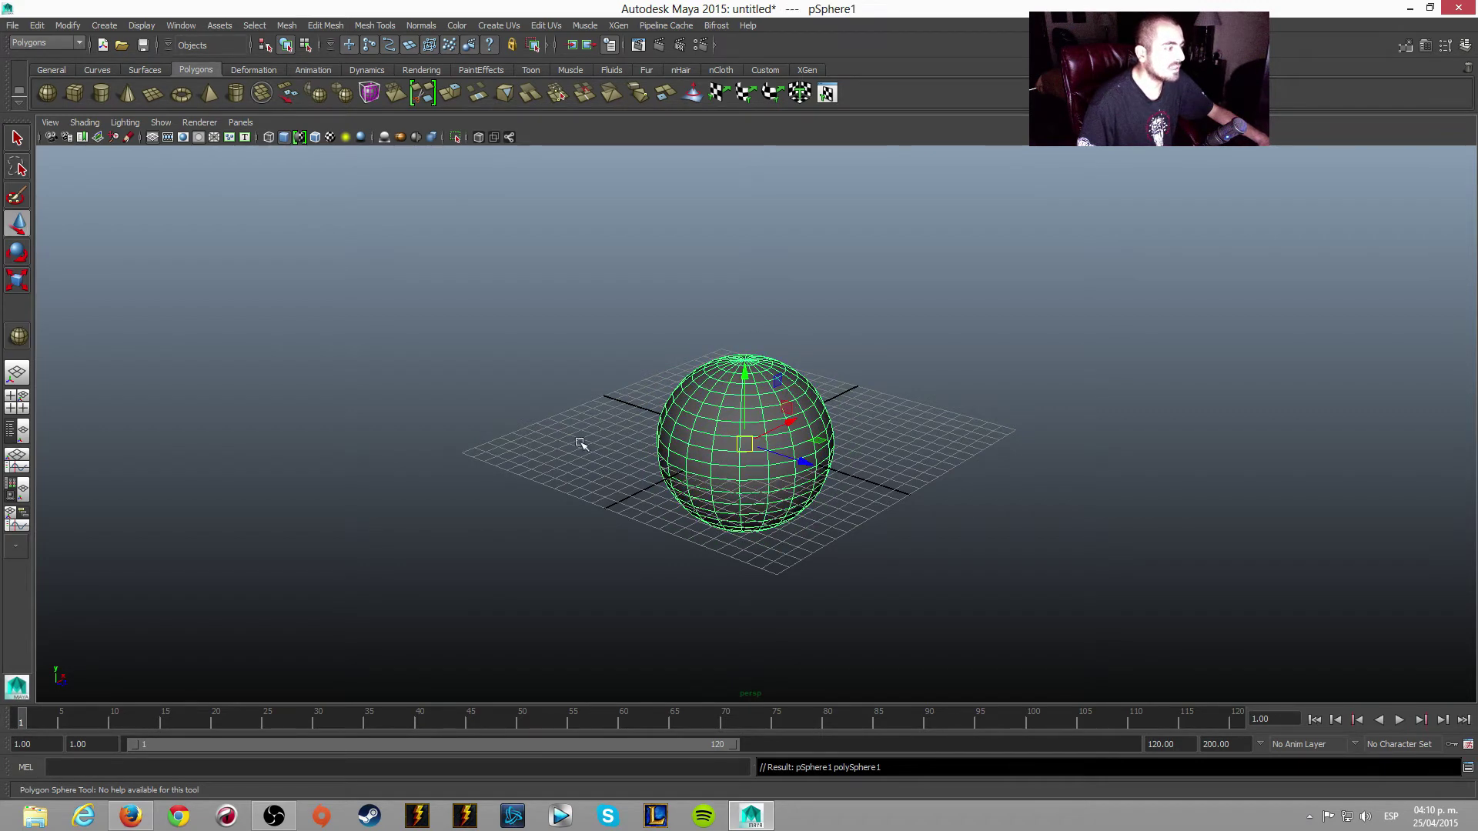
pyautogui.click(581, 444)
pyautogui.click(47, 93)
pyautogui.moveTo(556, 421); pyautogui.dragTo(568, 428)
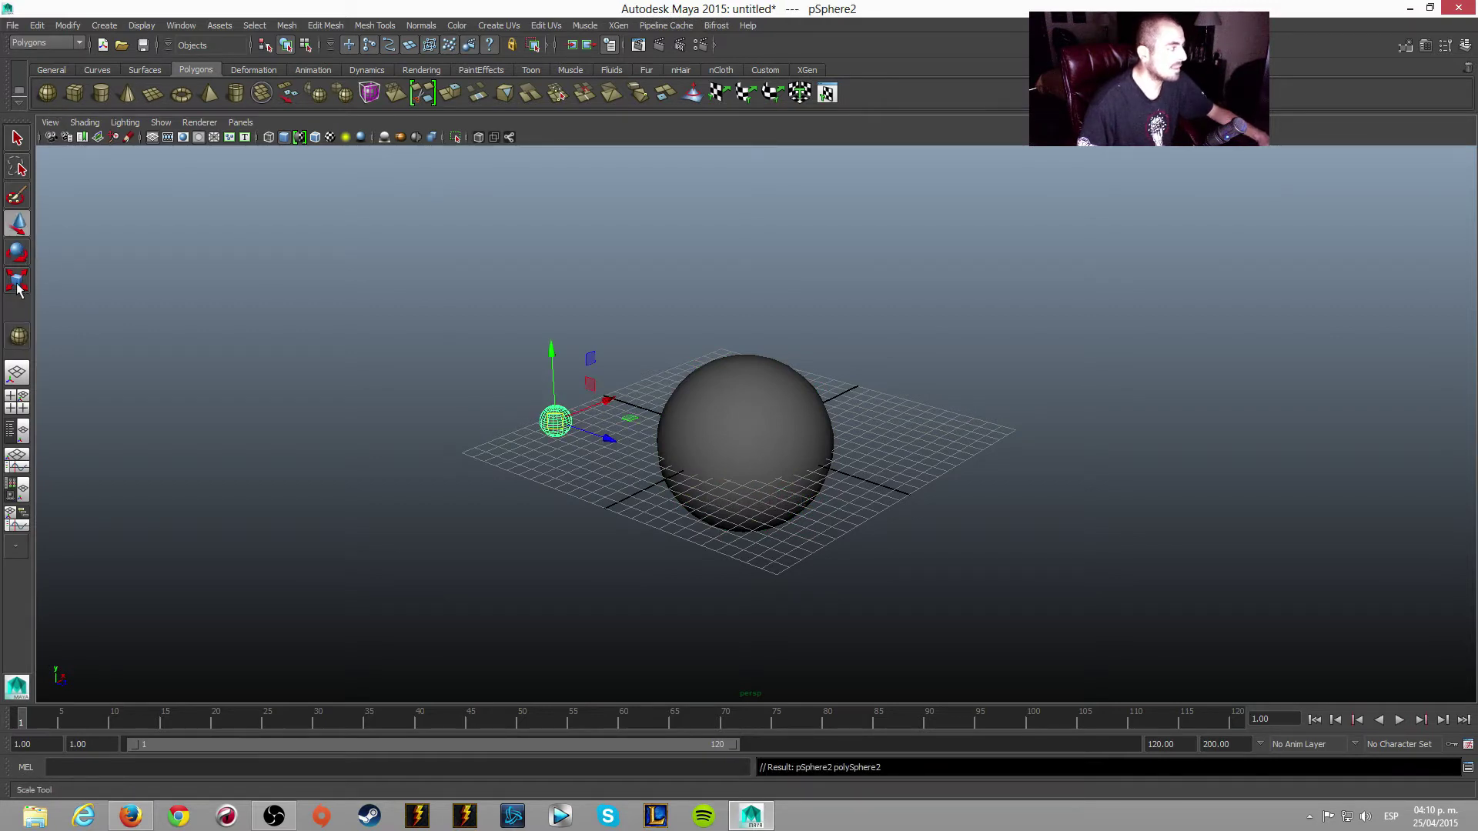
pyautogui.hotkey('ctrl', 'z')
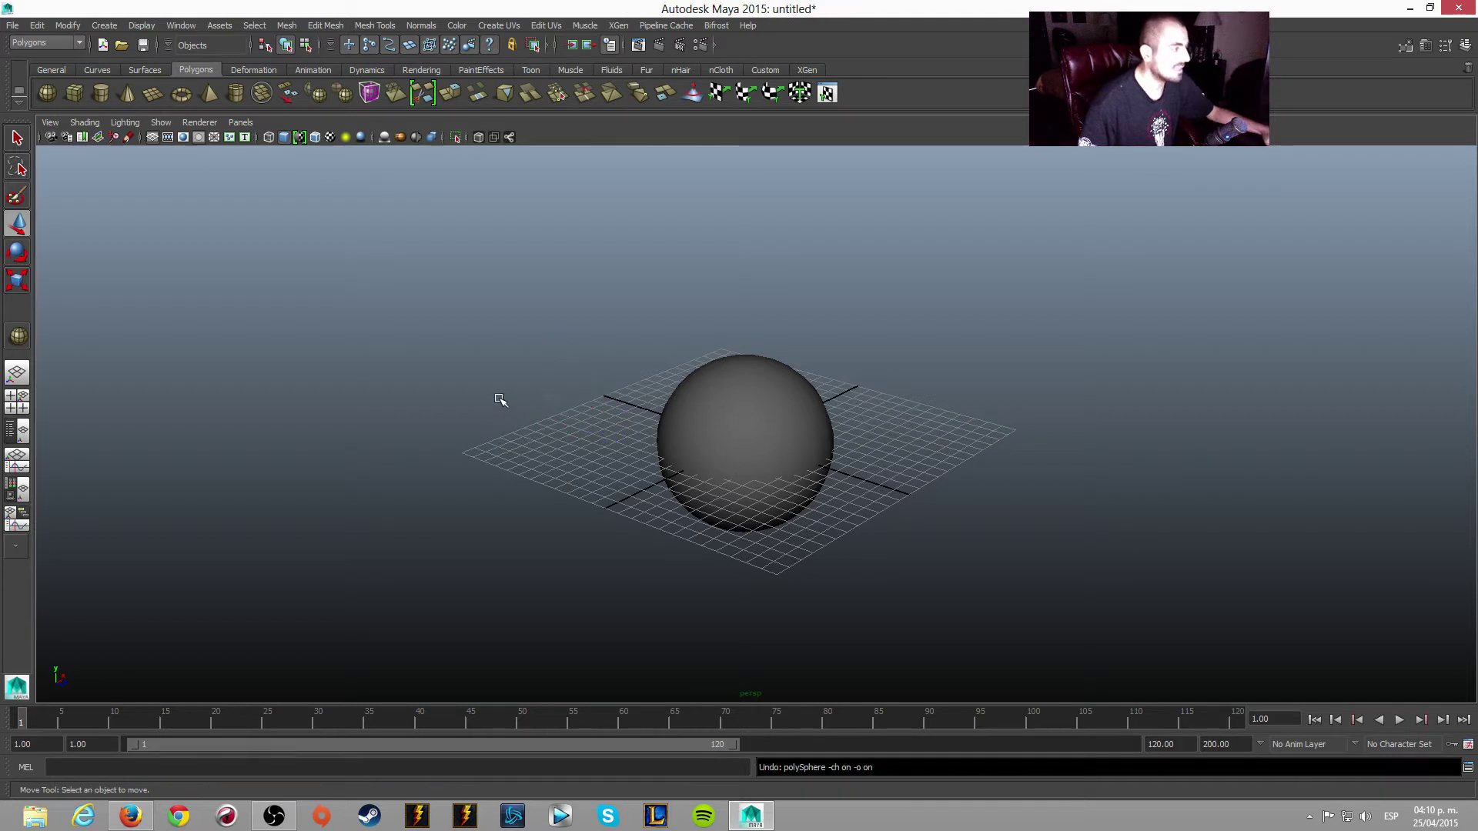
pyautogui.click(17, 137)
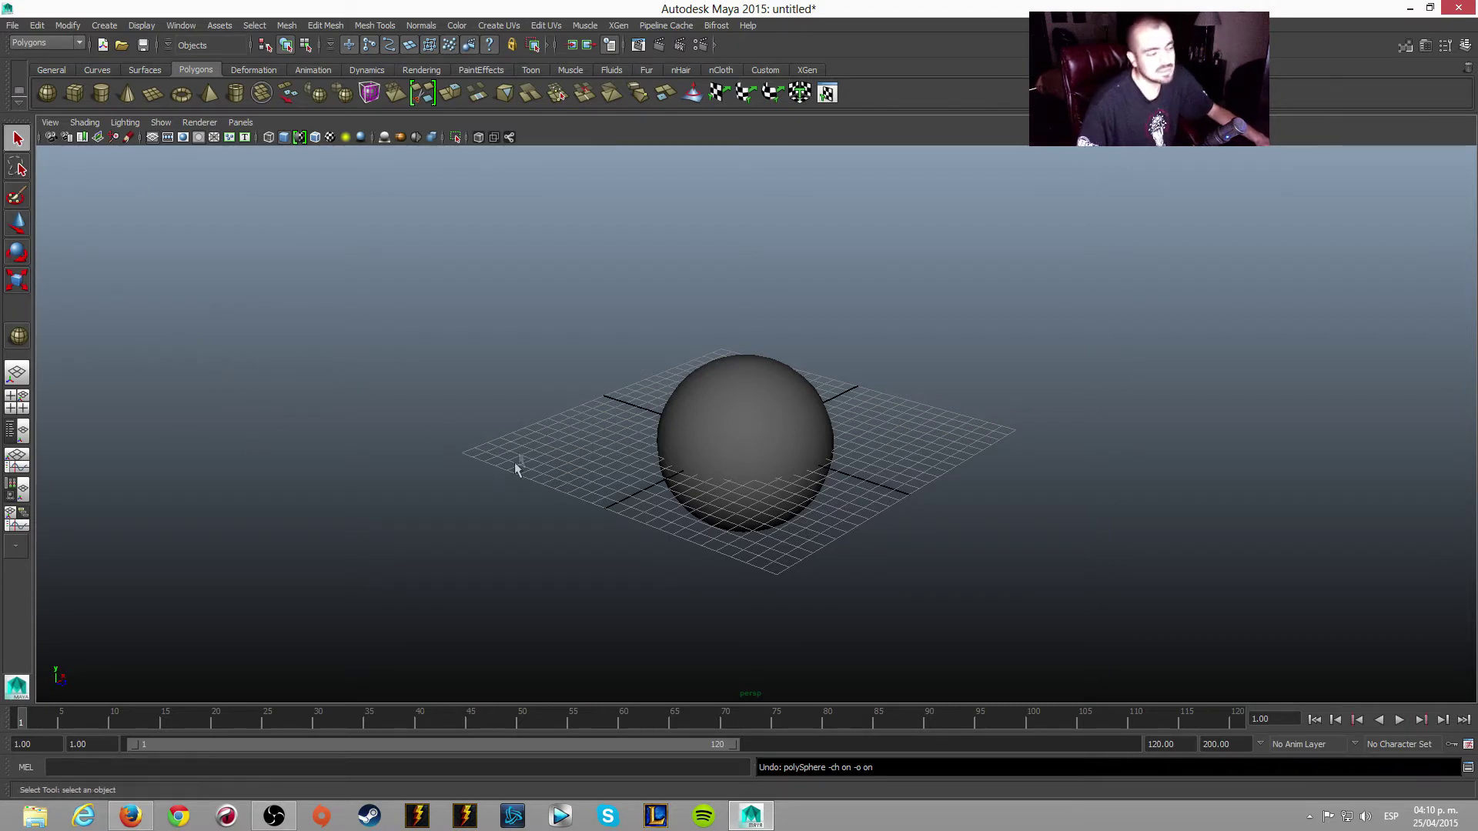
# - Select the body sphere and lift it above the grid in the side view
pyautogui.click(721, 435)
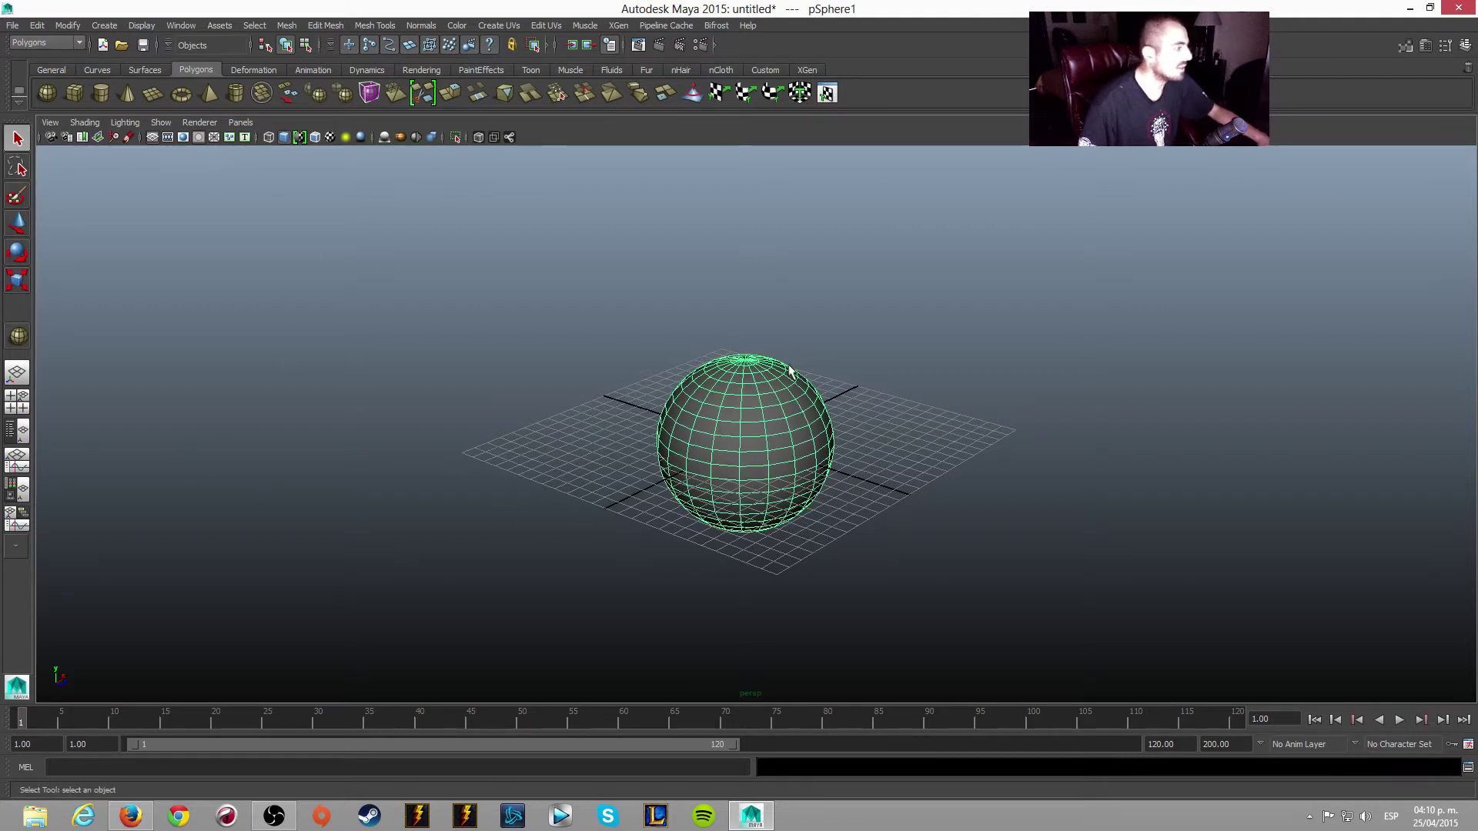
pyautogui.click(17, 223)
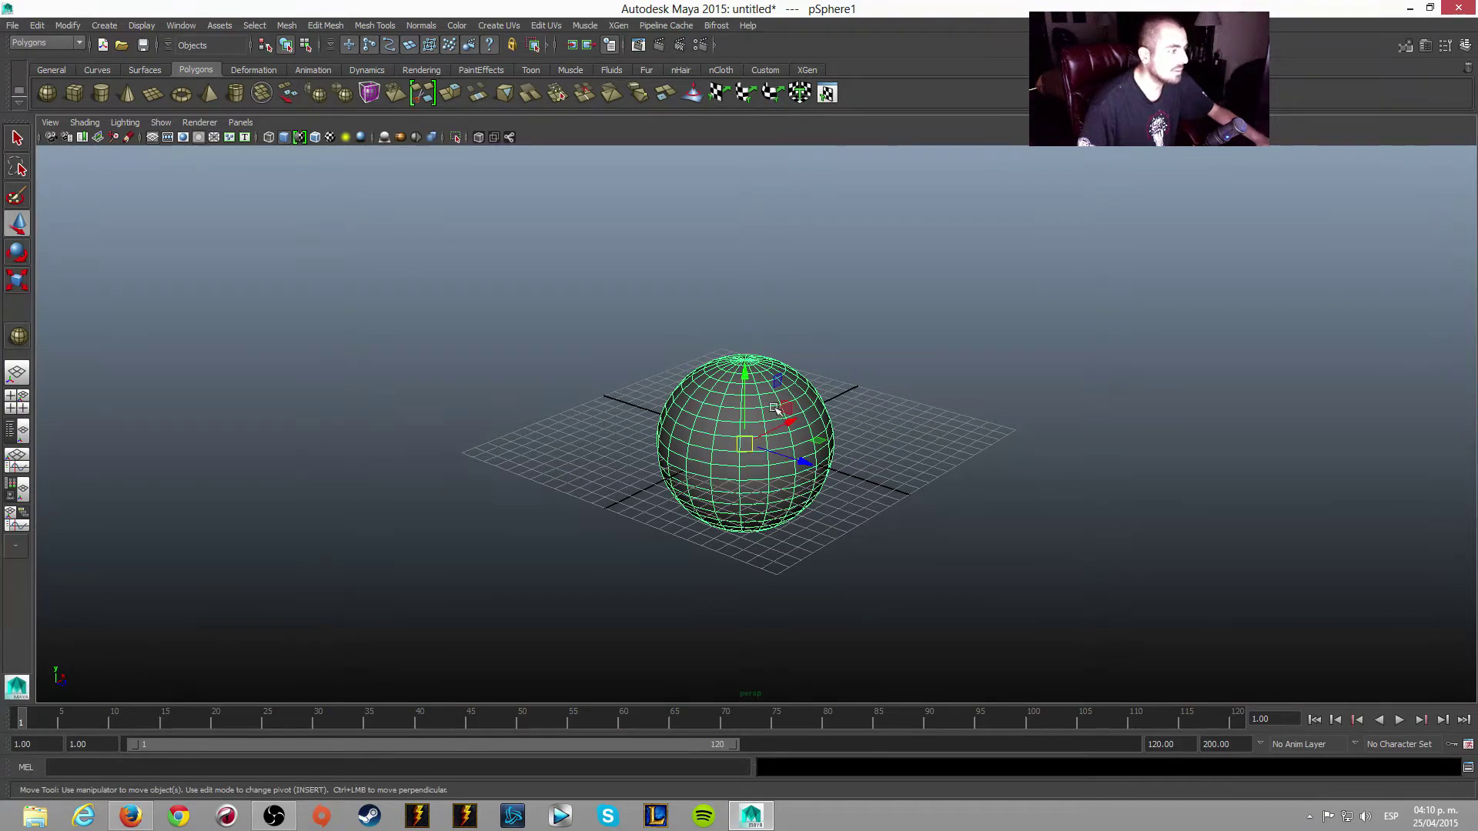
pyautogui.press('space')
pyautogui.press('space')
pyautogui.moveTo(1076, 501)
pyautogui.keyDown('alt'); pyautogui.mouseDown(button='right')
pyautogui.moveTo(858, 528)
pyautogui.moveTo(775, 502)
pyautogui.moveTo(718, 365)
pyautogui.mouseUp(button='right'); pyautogui.keyUp('alt')
pyautogui.moveTo(718, 364); pyautogui.dragTo(743, 137)
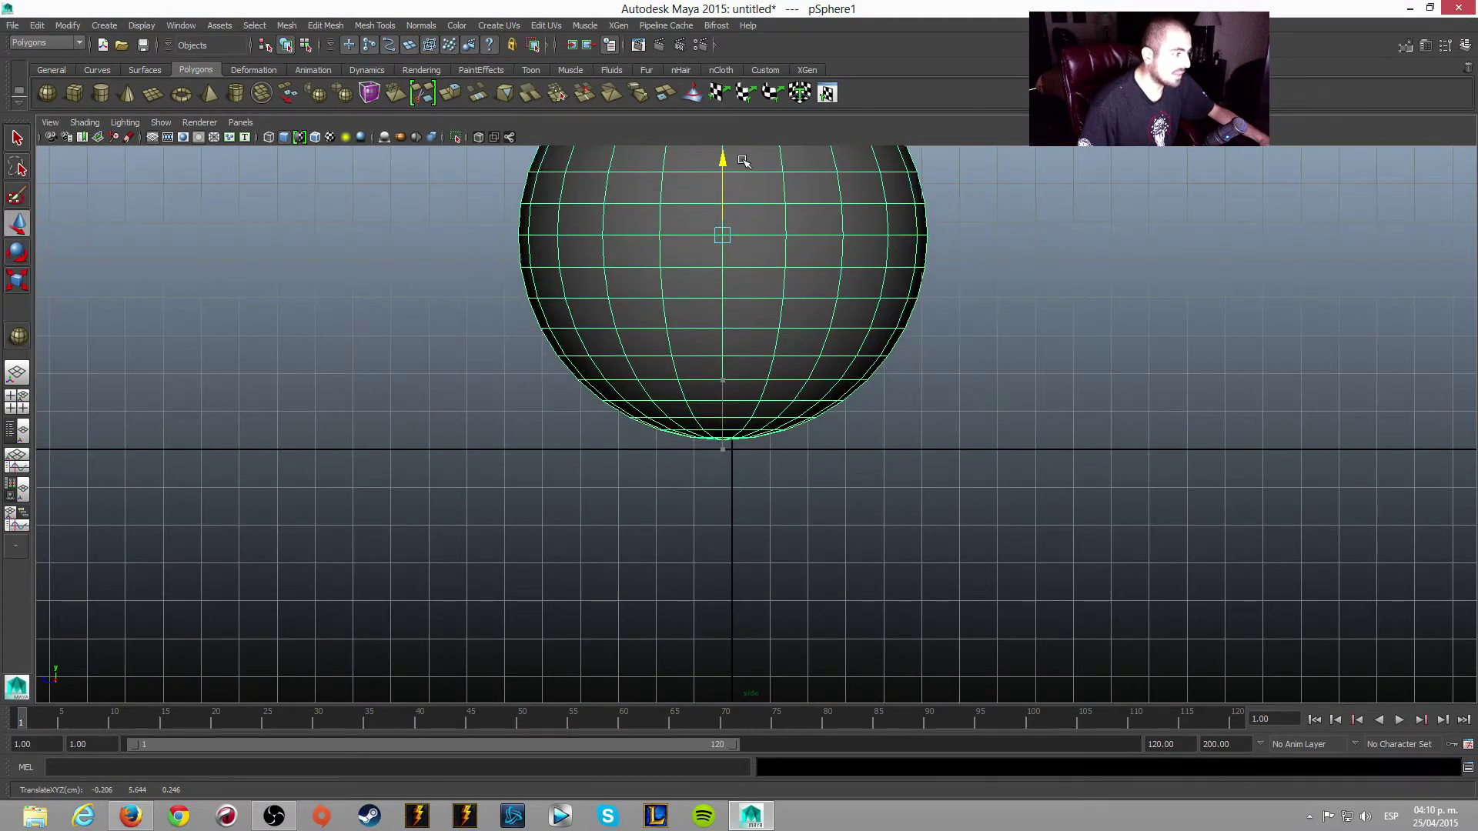
pyautogui.keyDown('alt'); pyautogui.moveTo(726, 257); pyautogui.dragTo(752, 303, button='right'); pyautogui.keyUp('alt')
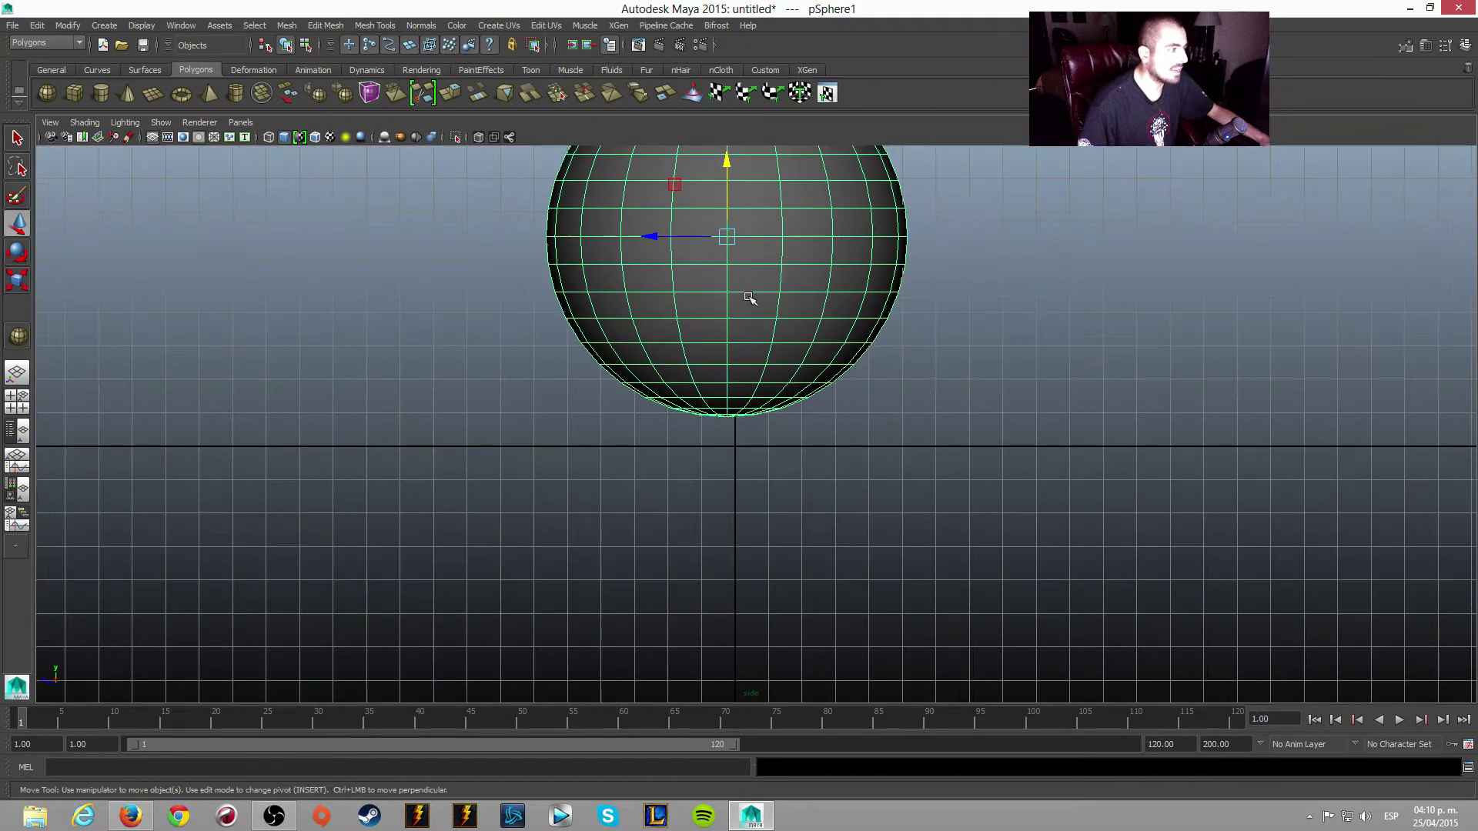
pyautogui.keyDown('alt'); pyautogui.moveTo(752, 303); pyautogui.dragTo(759, 362, button='middle'); pyautogui.keyUp('alt')
pyautogui.moveTo(670, 315); pyautogui.dragTo(685, 318)
# - Return to a single perspective view and bring up the Kirby reference
pyautogui.press('space')
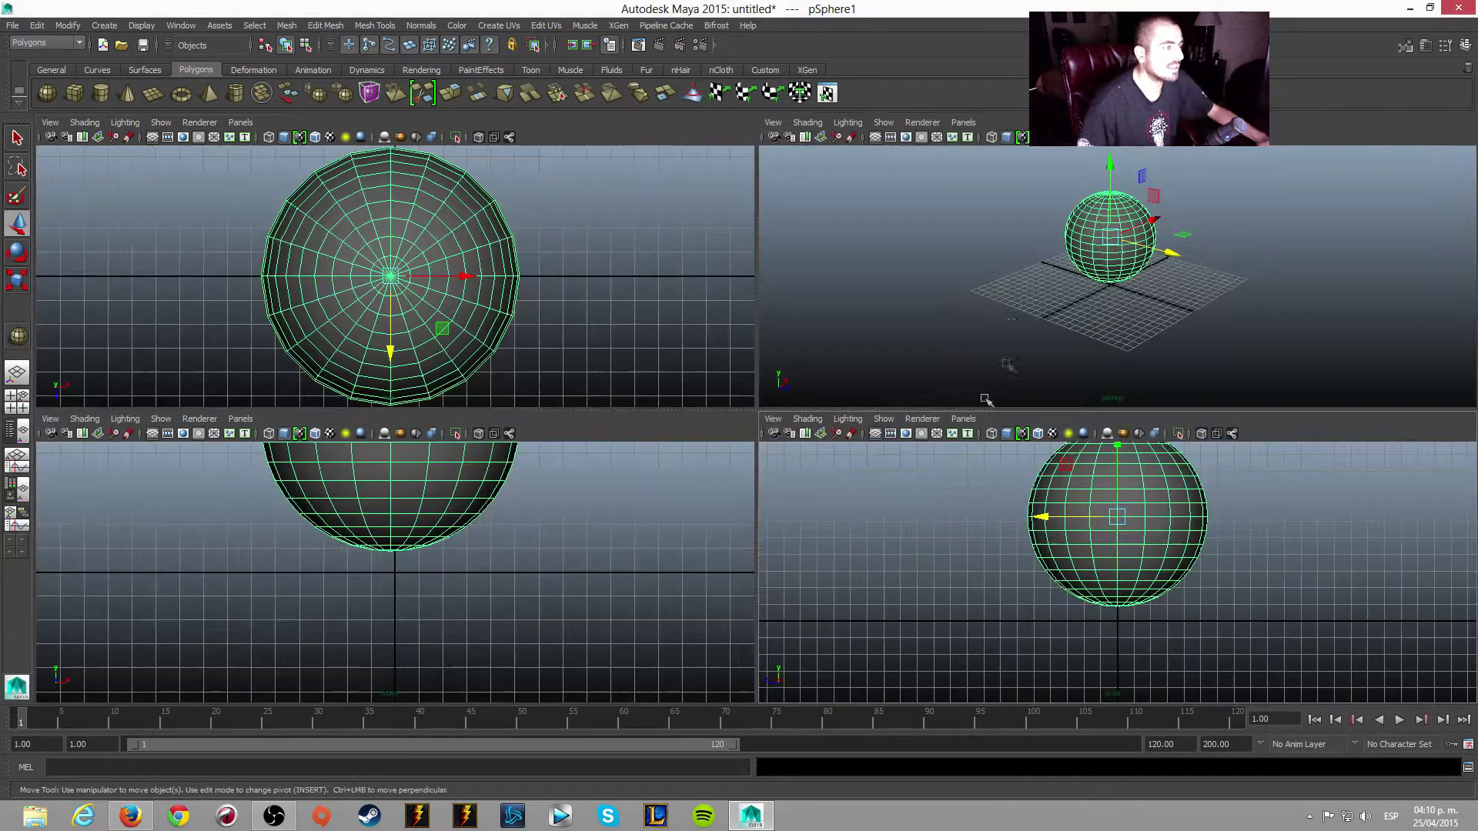
pyautogui.press('space')
pyautogui.moveTo(800, 375)
pyautogui.keyDown('alt'); pyautogui.mouseDown()
pyautogui.moveTo(939, 408)
pyautogui.moveTo(930, 377)
pyautogui.moveTo(857, 360)
pyautogui.mouseUp(); pyautogui.keyUp('alt')
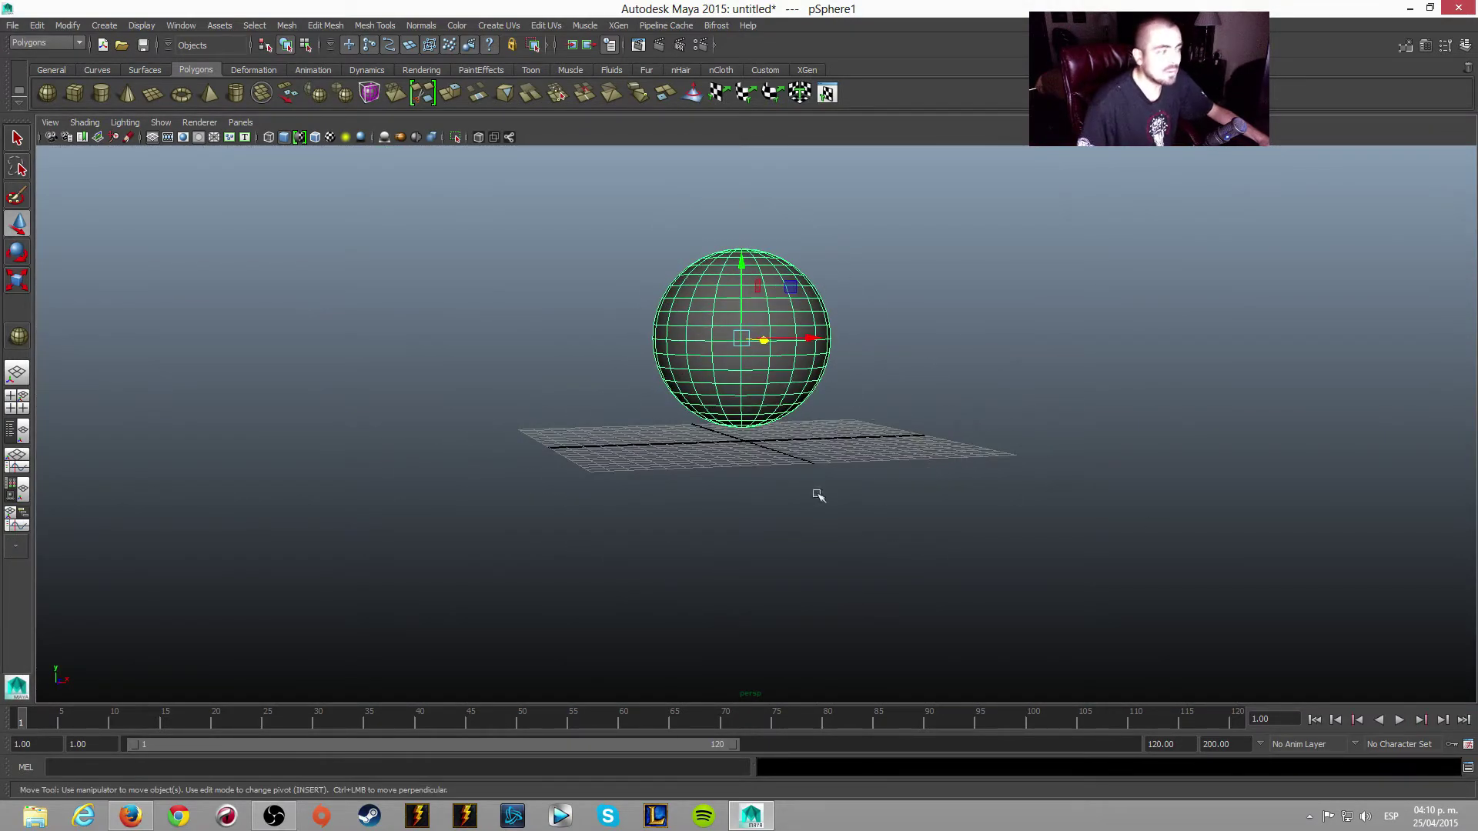
pyautogui.hotkey('alt', 'Tab')
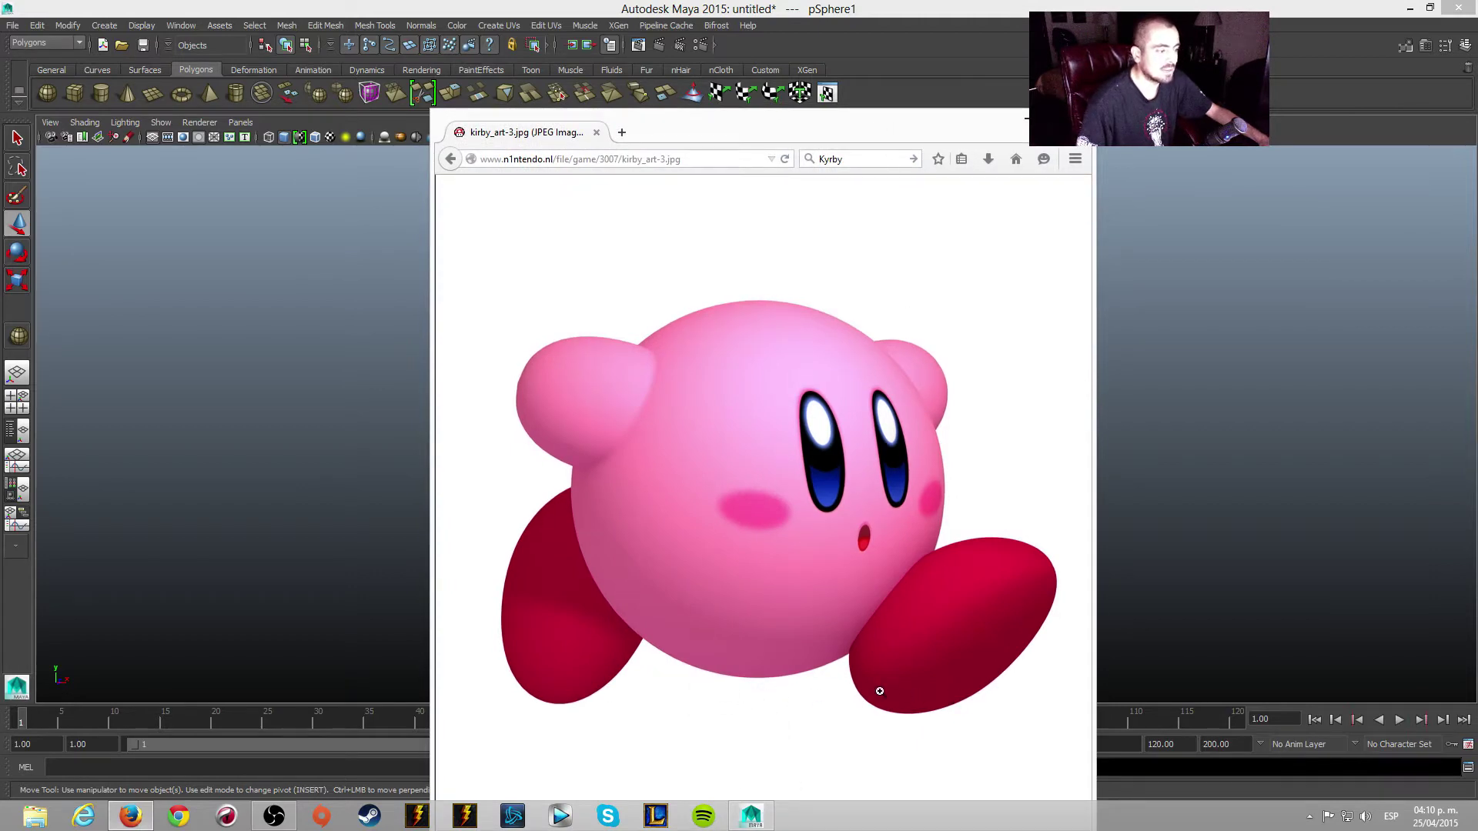
pyautogui.hotkey('alt', 'Tab')
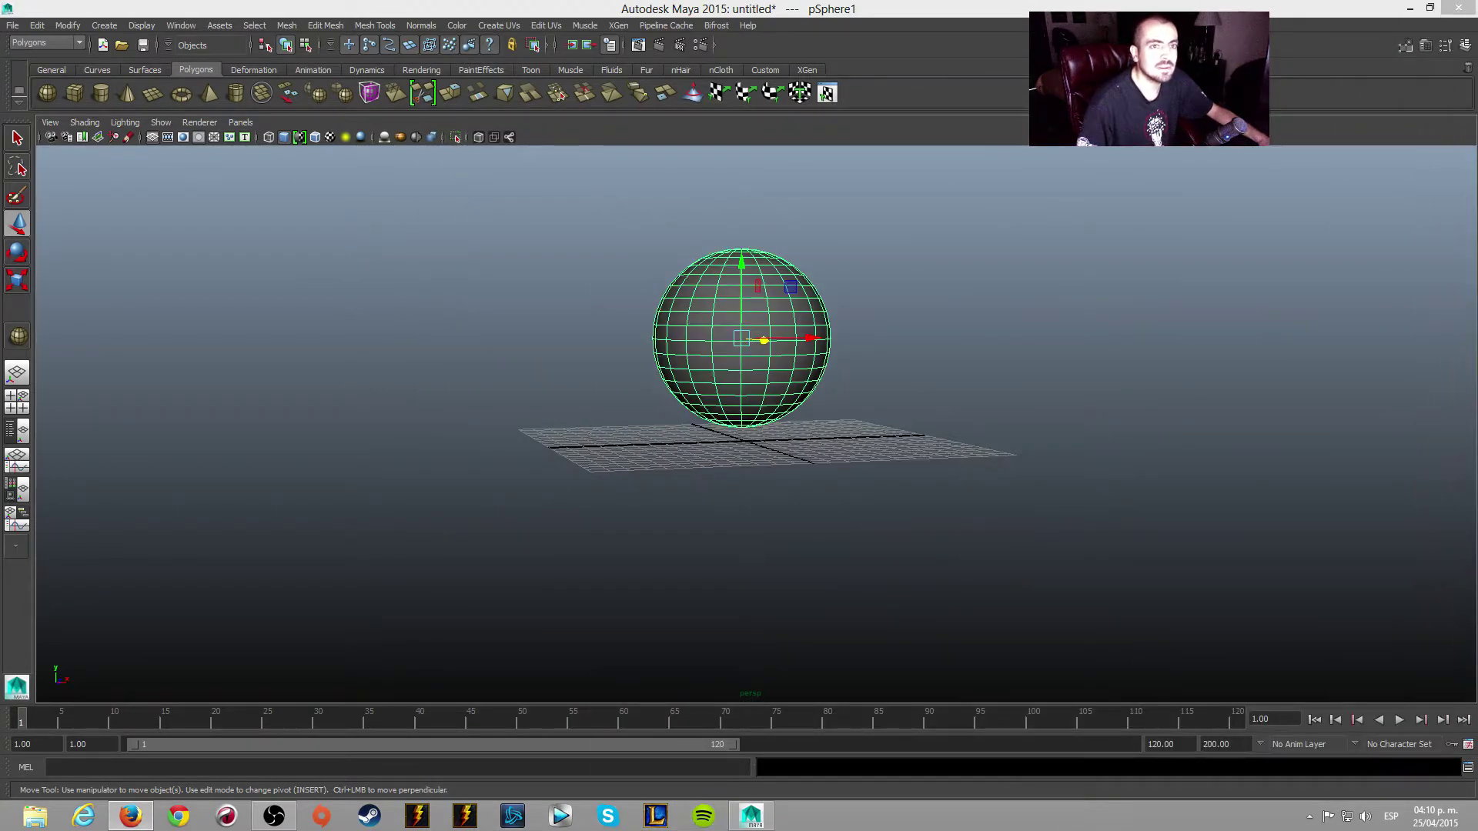
pyautogui.moveTo(741, 456)
pyautogui.keyDown('alt'); pyautogui.mouseDown()
pyautogui.moveTo(785, 488)
pyautogui.moveTo(844, 488)
pyautogui.moveTo(798, 475)
pyautogui.moveTo(790, 454)
pyautogui.mouseUp(); pyautogui.keyUp('alt')
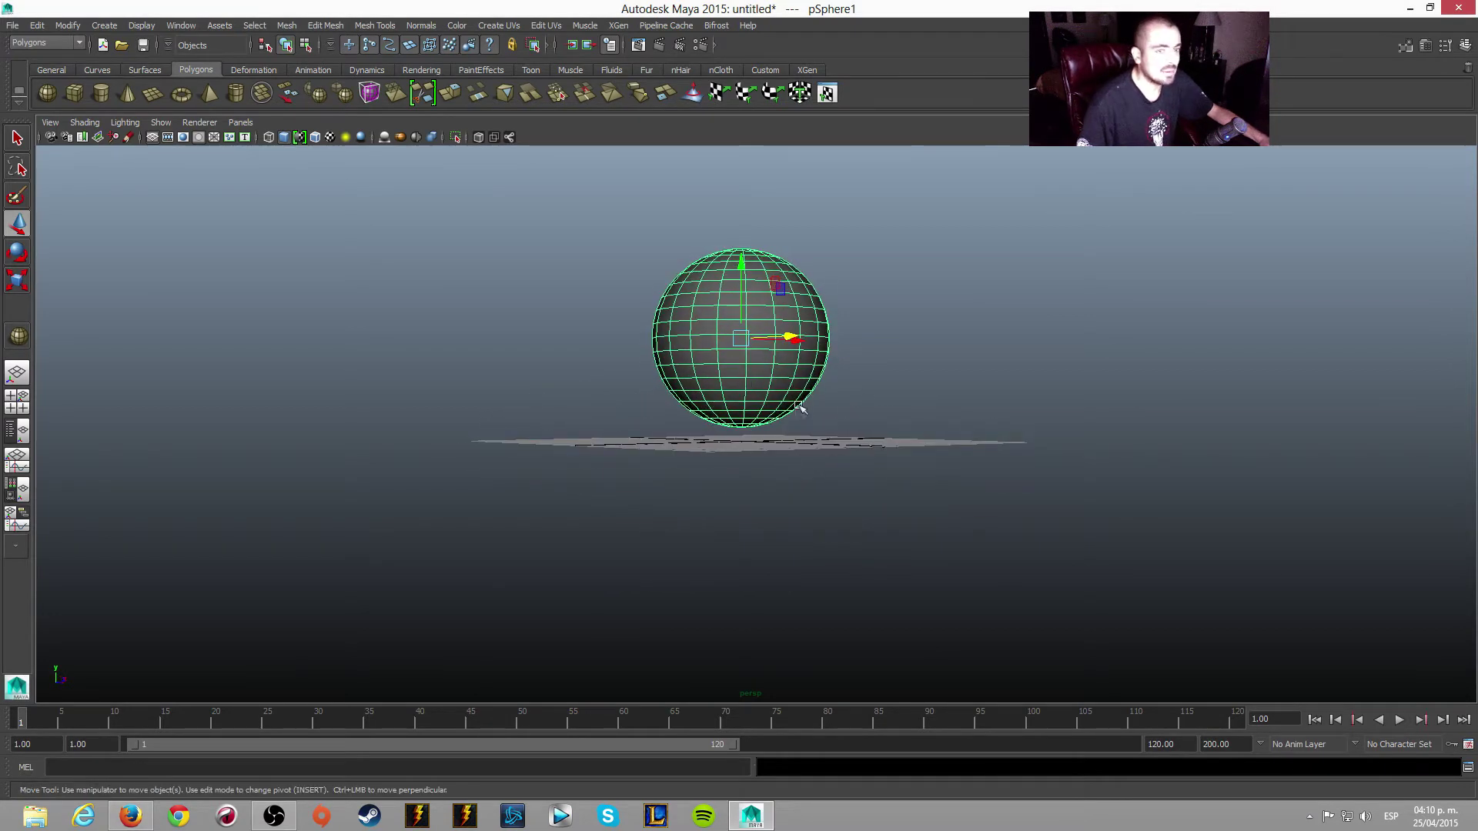
pyautogui.scroll(2, 896, 373)
pyautogui.keyDown('alt'); pyautogui.moveTo(755, 424); pyautogui.dragTo(702, 459); pyautogui.keyUp('alt')
pyautogui.click(878, 422)
pyautogui.moveTo(903, 432)
pyautogui.keyDown('alt'); pyautogui.mouseDown()
pyautogui.moveTo(877, 504)
pyautogui.moveTo(893, 524)
pyautogui.moveTo(985, 514)
pyautogui.mouseUp(); pyautogui.keyUp('alt')
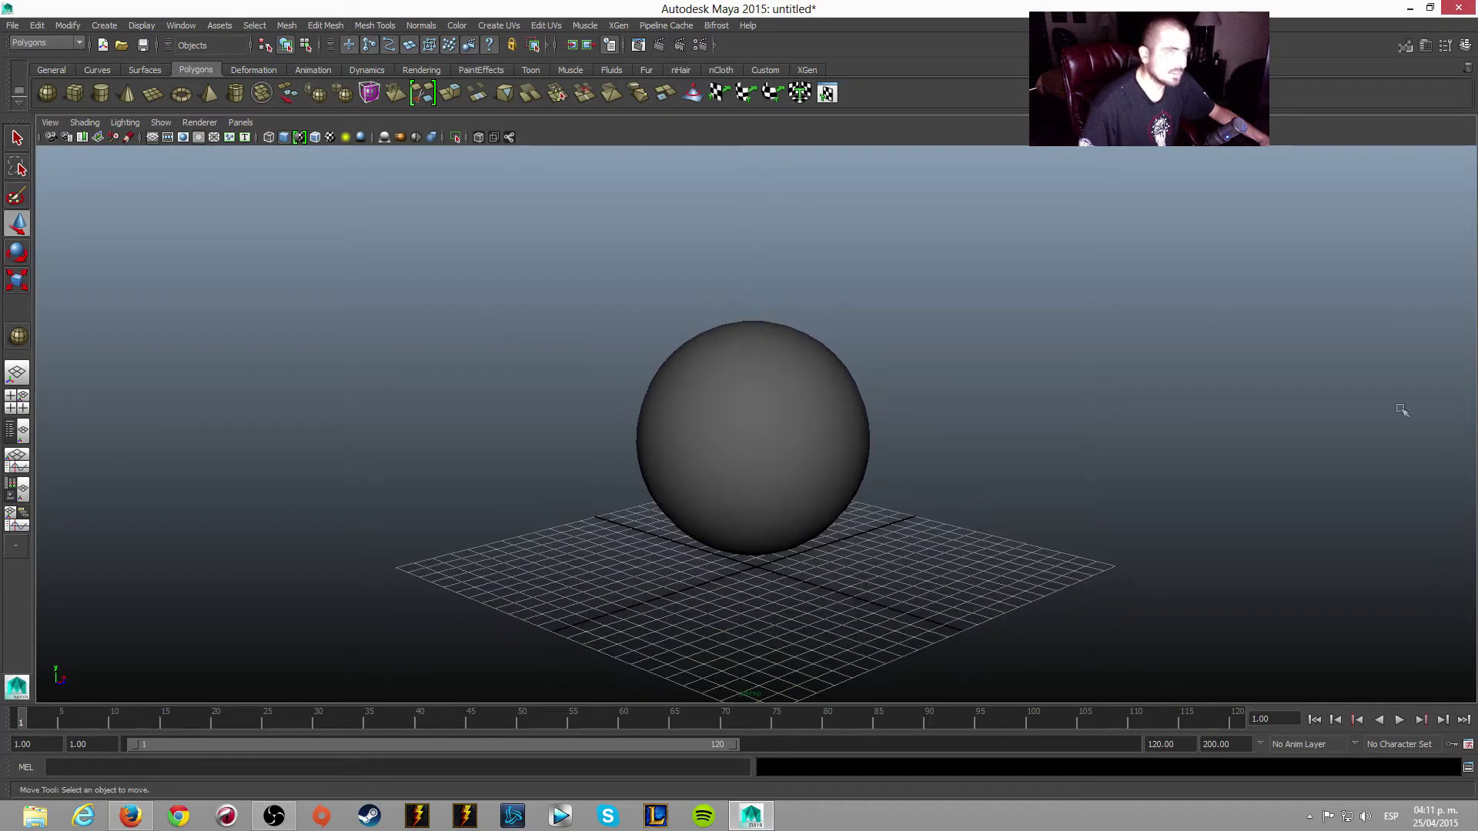
pyautogui.hotkey('alt', 'Tab')
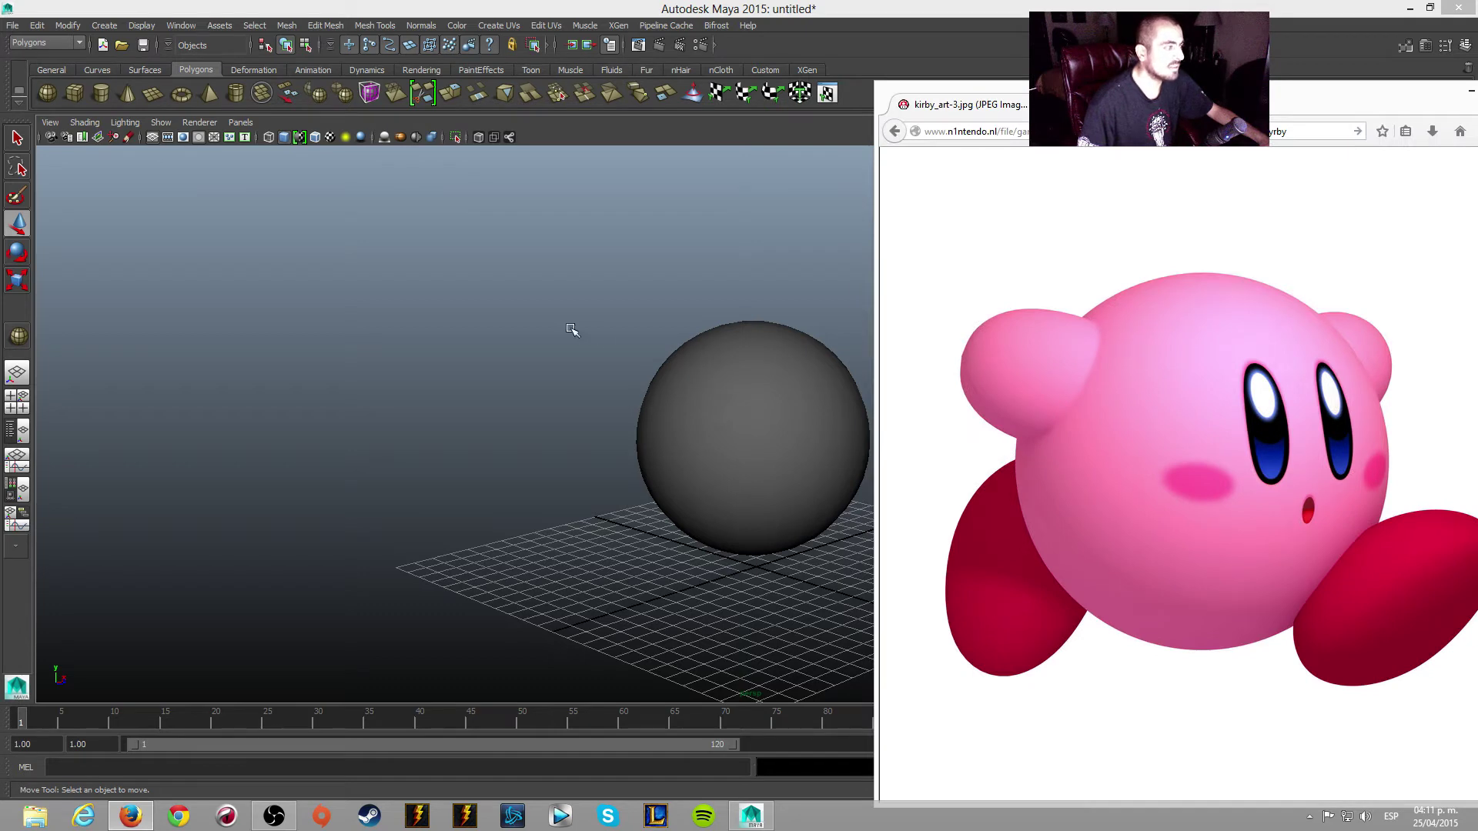
pyautogui.hotkey('alt', 'Tab')
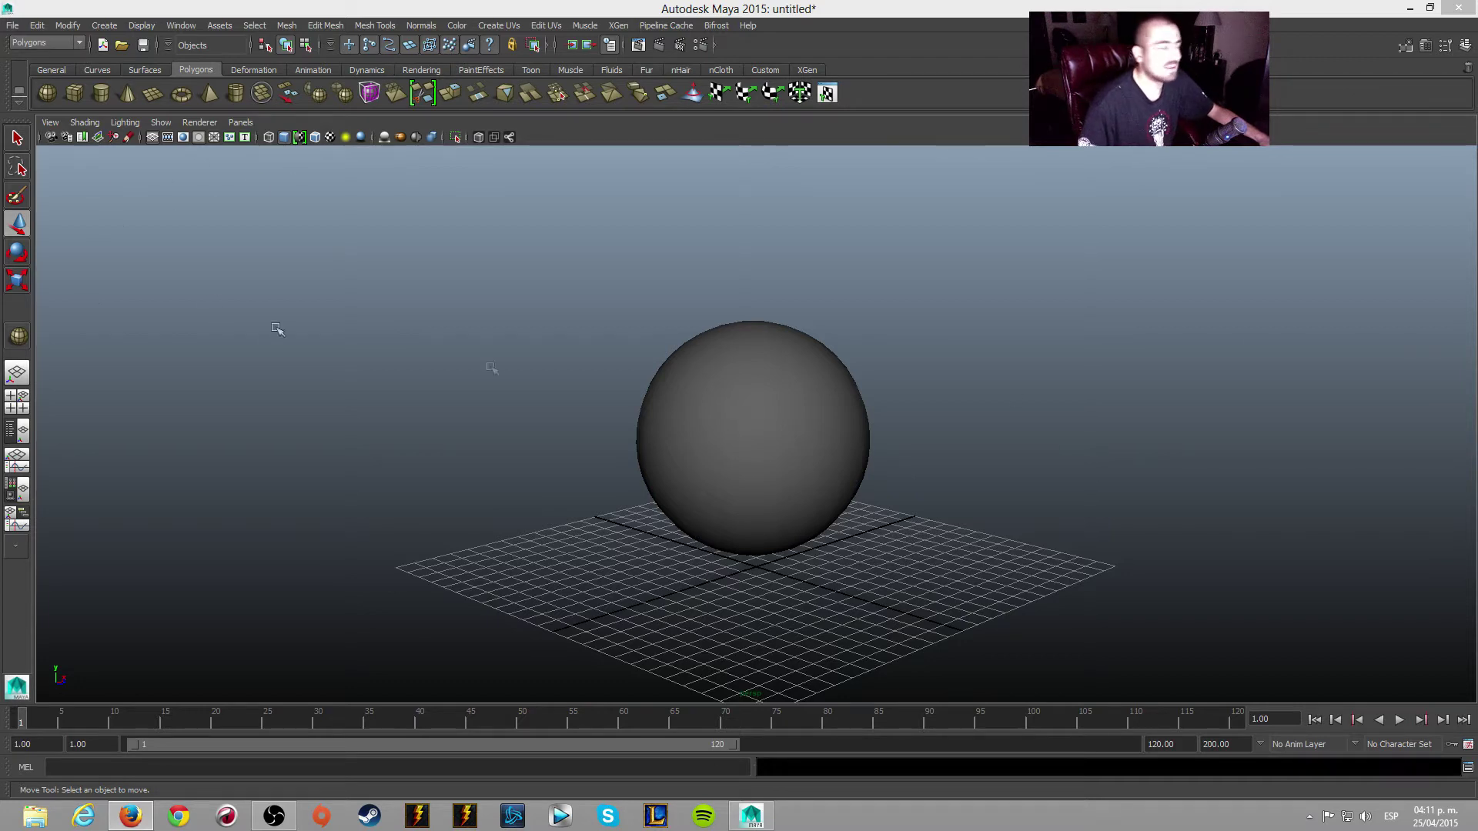
# - Create a small sphere left of the body, raise it to arm height, and check the reference
pyautogui.click(47, 93)
pyautogui.moveTo(673, 597)
pyautogui.keyDown('alt'); pyautogui.mouseDown()
pyautogui.moveTo(581, 603)
pyautogui.moveTo(574, 568)
pyautogui.moveTo(537, 579)
pyautogui.mouseUp(); pyautogui.keyUp('alt')
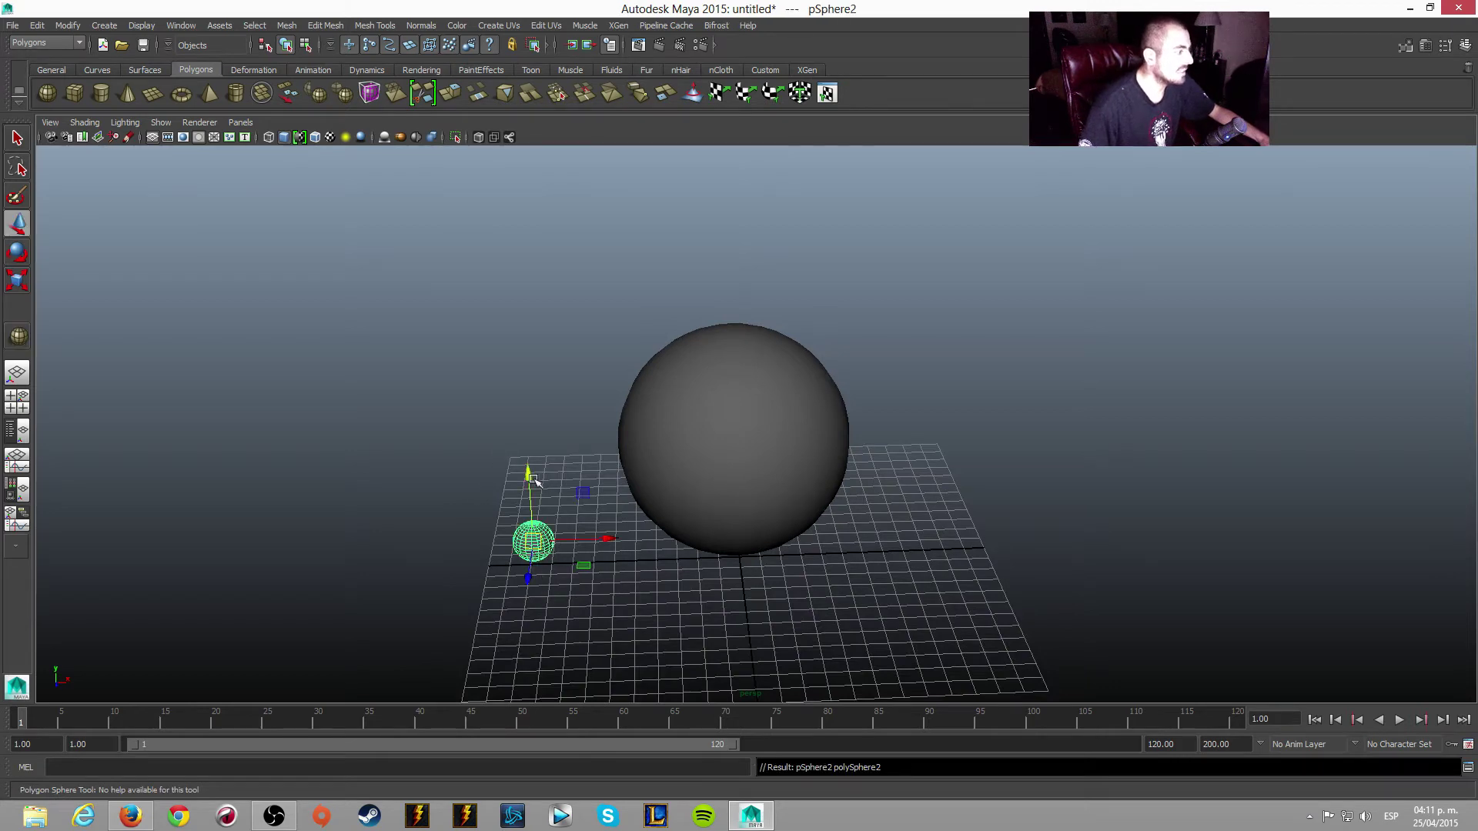
pyautogui.moveTo(533, 479); pyautogui.dragTo(529, 334)
pyautogui.scroll(2, 531, 518)
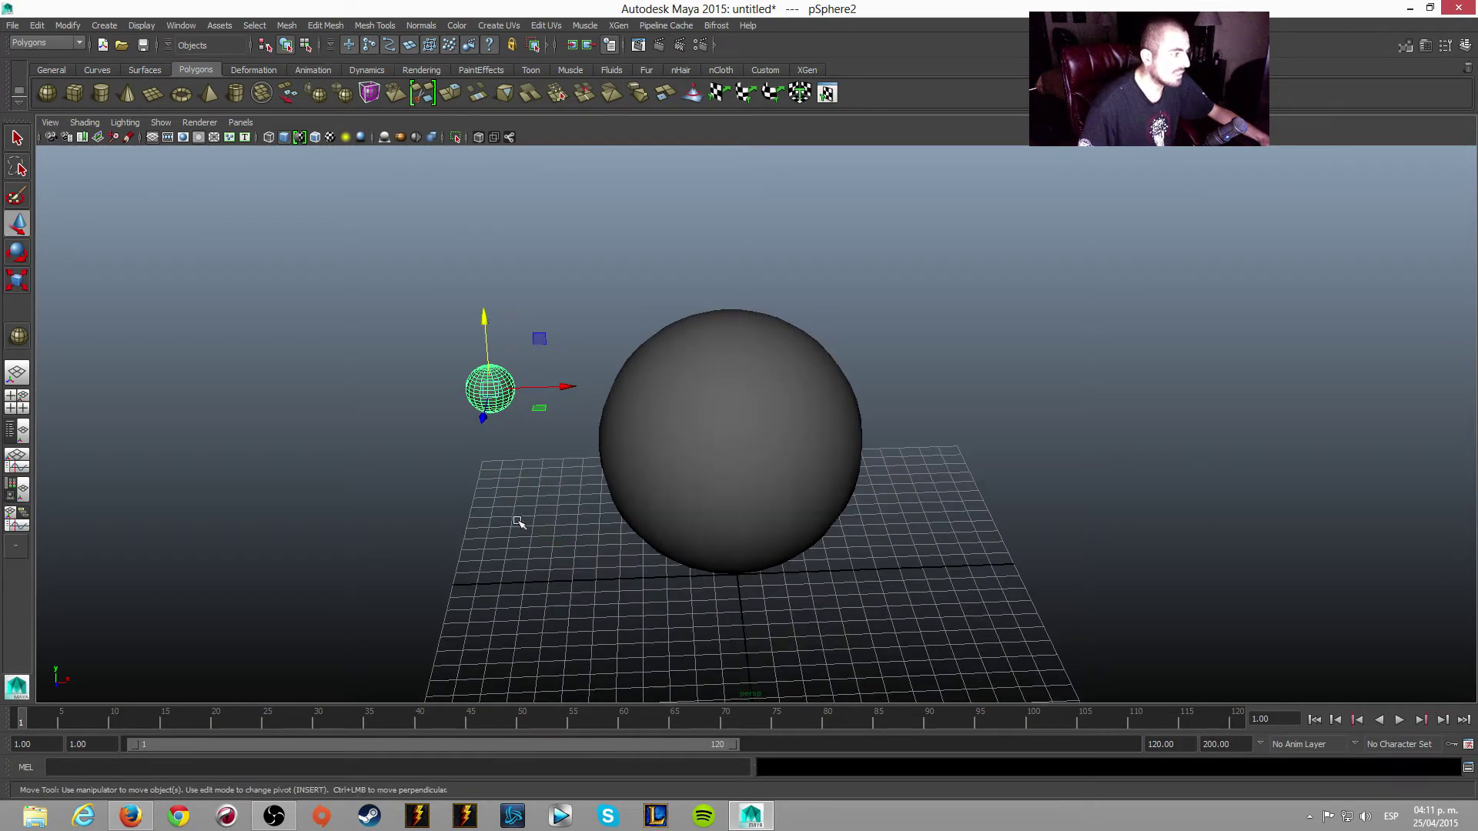
pyautogui.scroll(1, 518, 523)
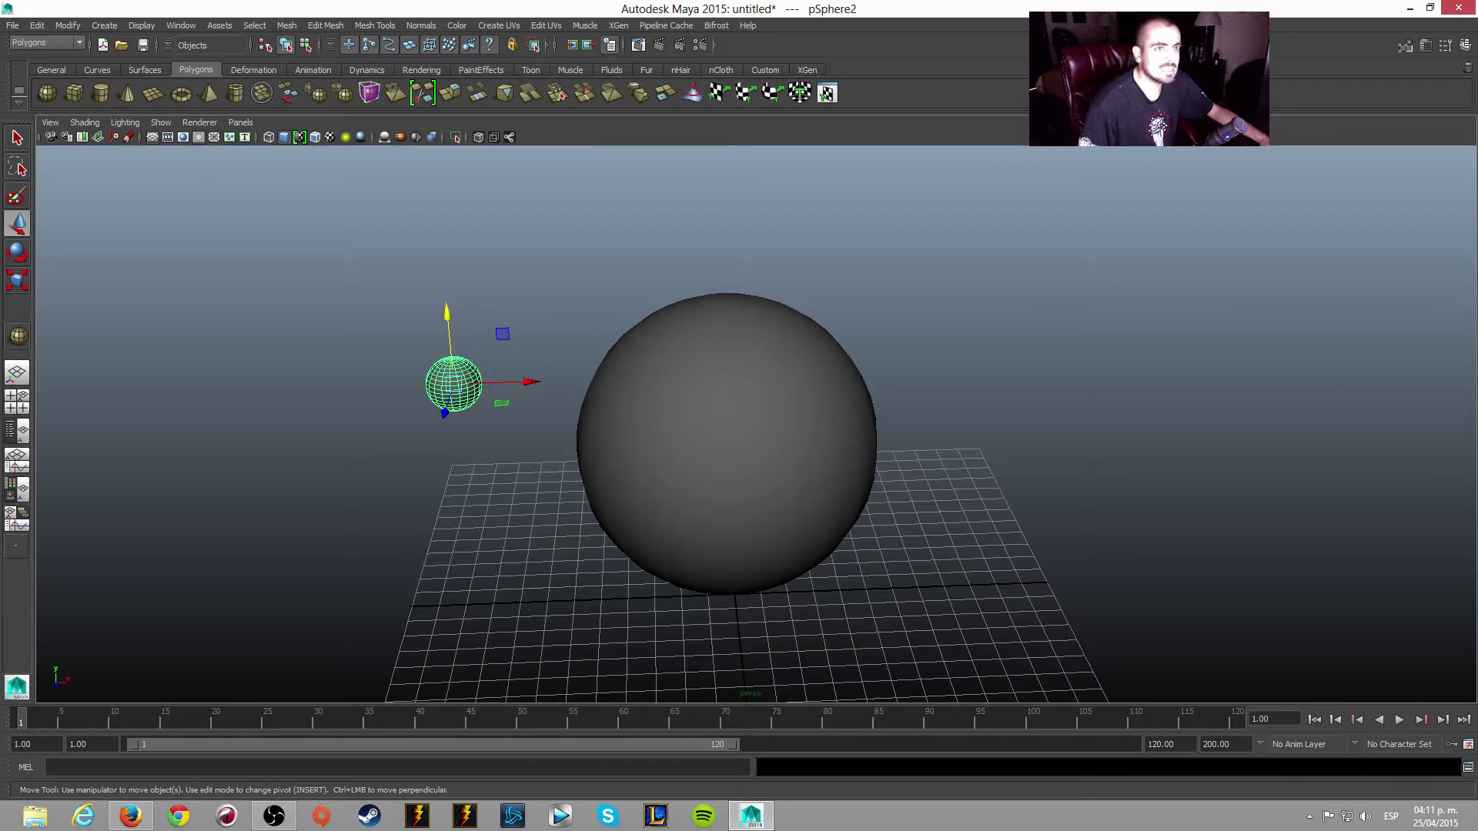
pyautogui.hotkey('alt', 'Tab')
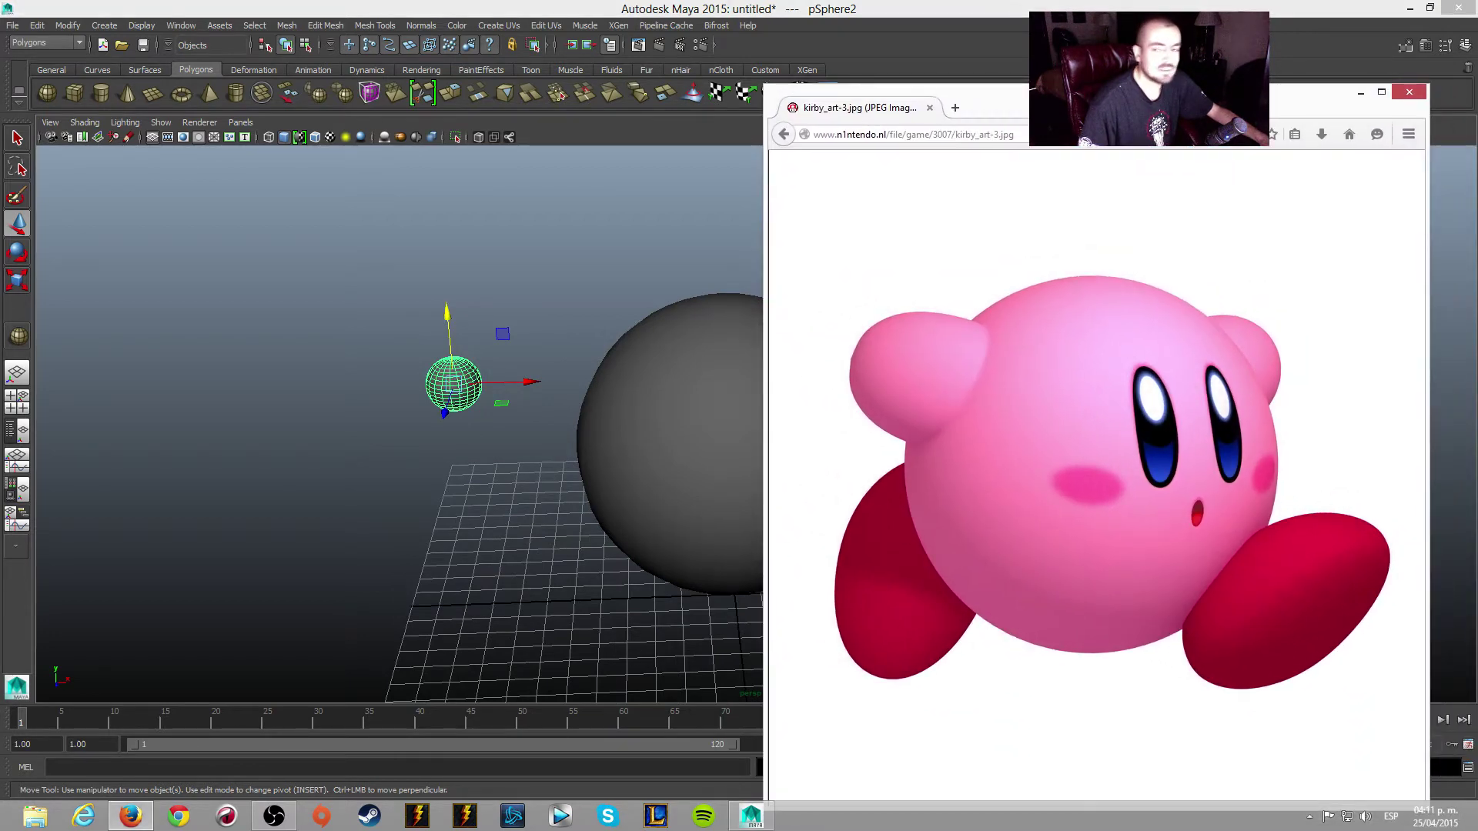
pyautogui.hotkey('alt', 'Tab')
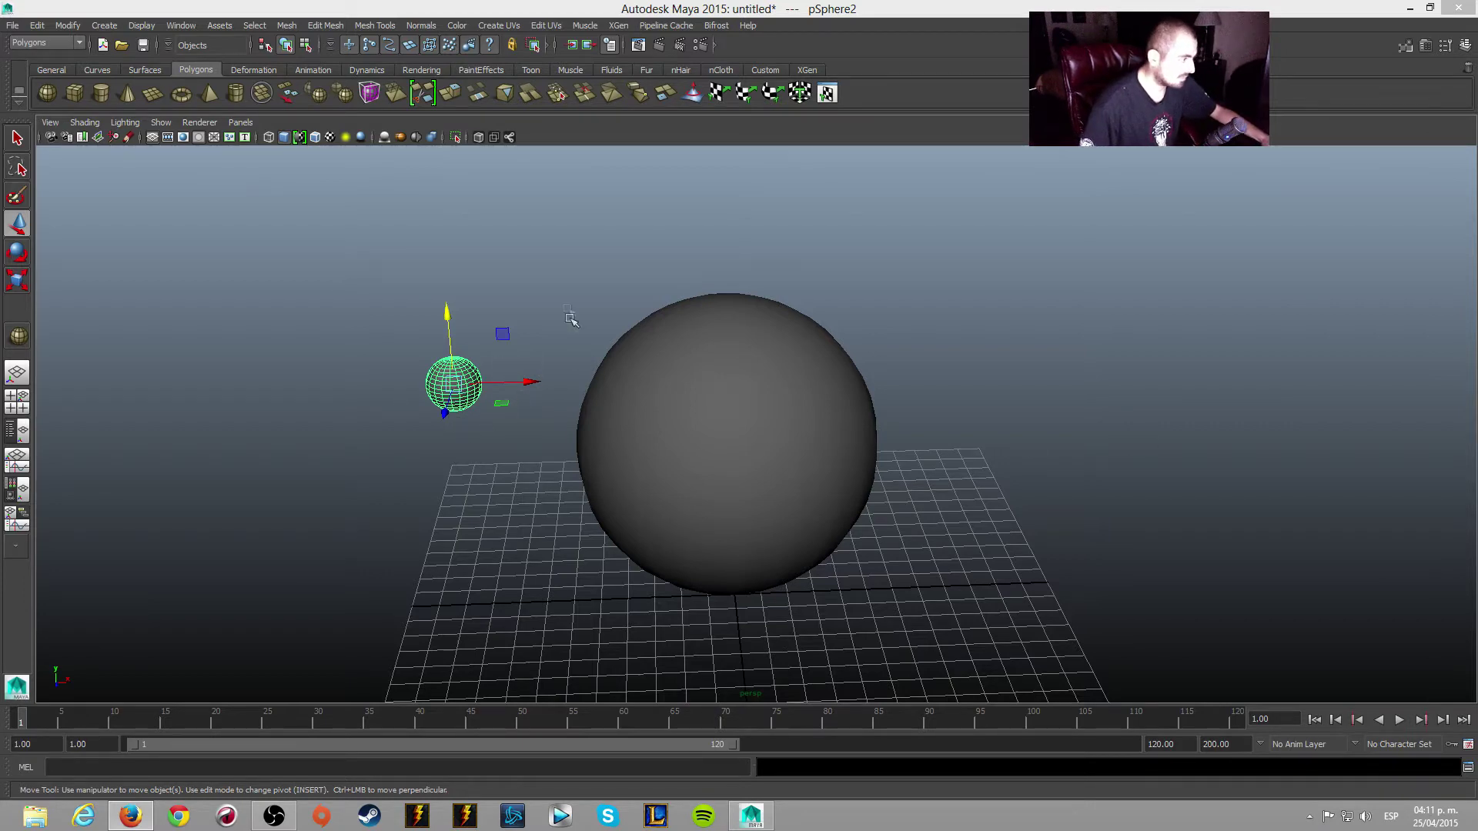
# - Reframe the view on both spheres and reselect the small sphere
pyautogui.click(524, 409)
pyautogui.scroll(3, 462, 401)
pyautogui.keyDown('alt'); pyautogui.moveTo(393, 395); pyautogui.dragTo(566, 323, button='middle'); pyautogui.keyUp('alt')
pyautogui.click(565, 321)
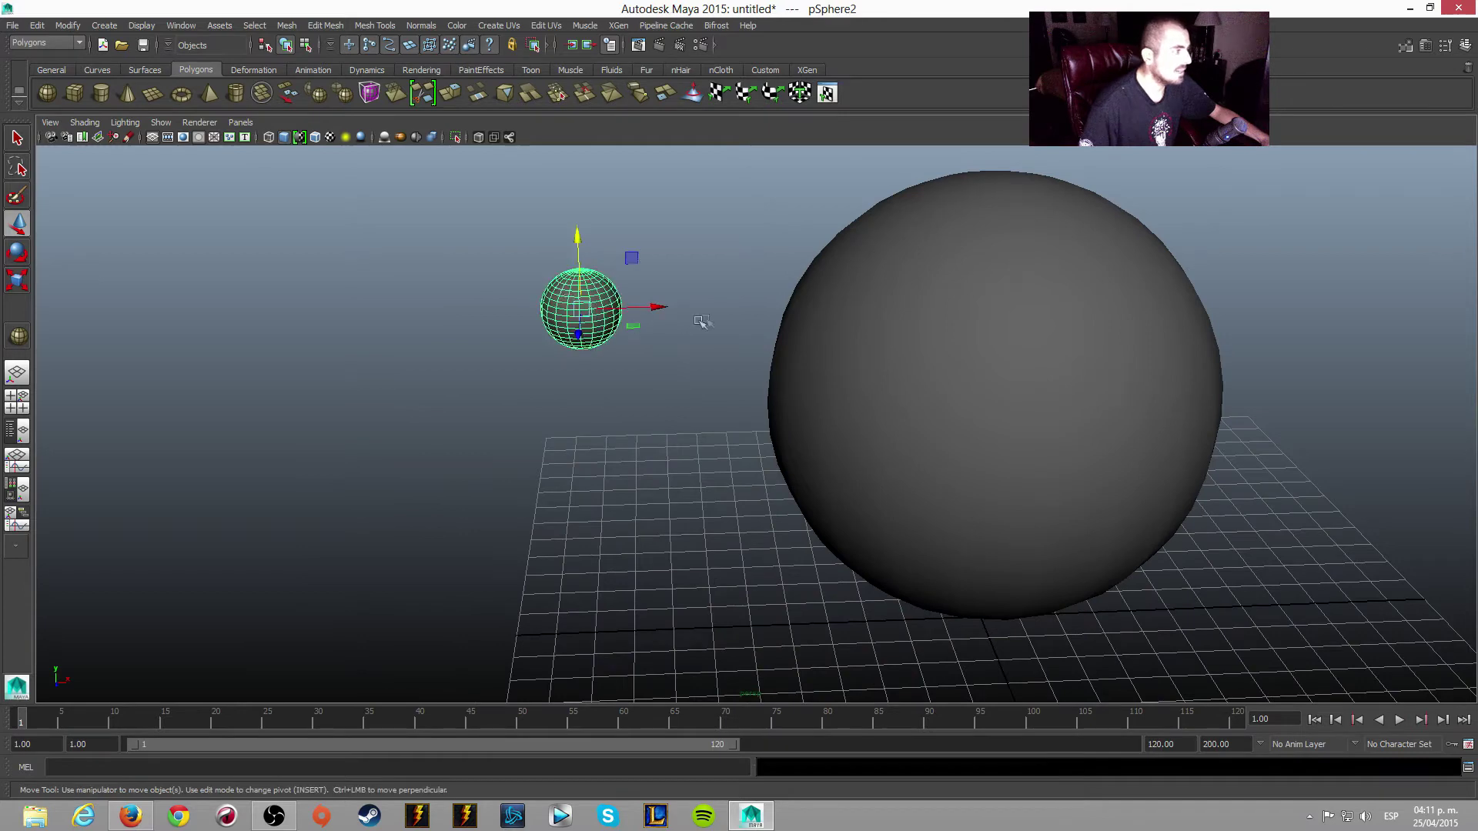
pyautogui.scroll(2, 601, 346)
pyautogui.keyDown('alt'); pyautogui.moveTo(703, 321); pyautogui.dragTo(598, 433, button='middle'); pyautogui.keyUp('alt')
pyautogui.click(15, 276)
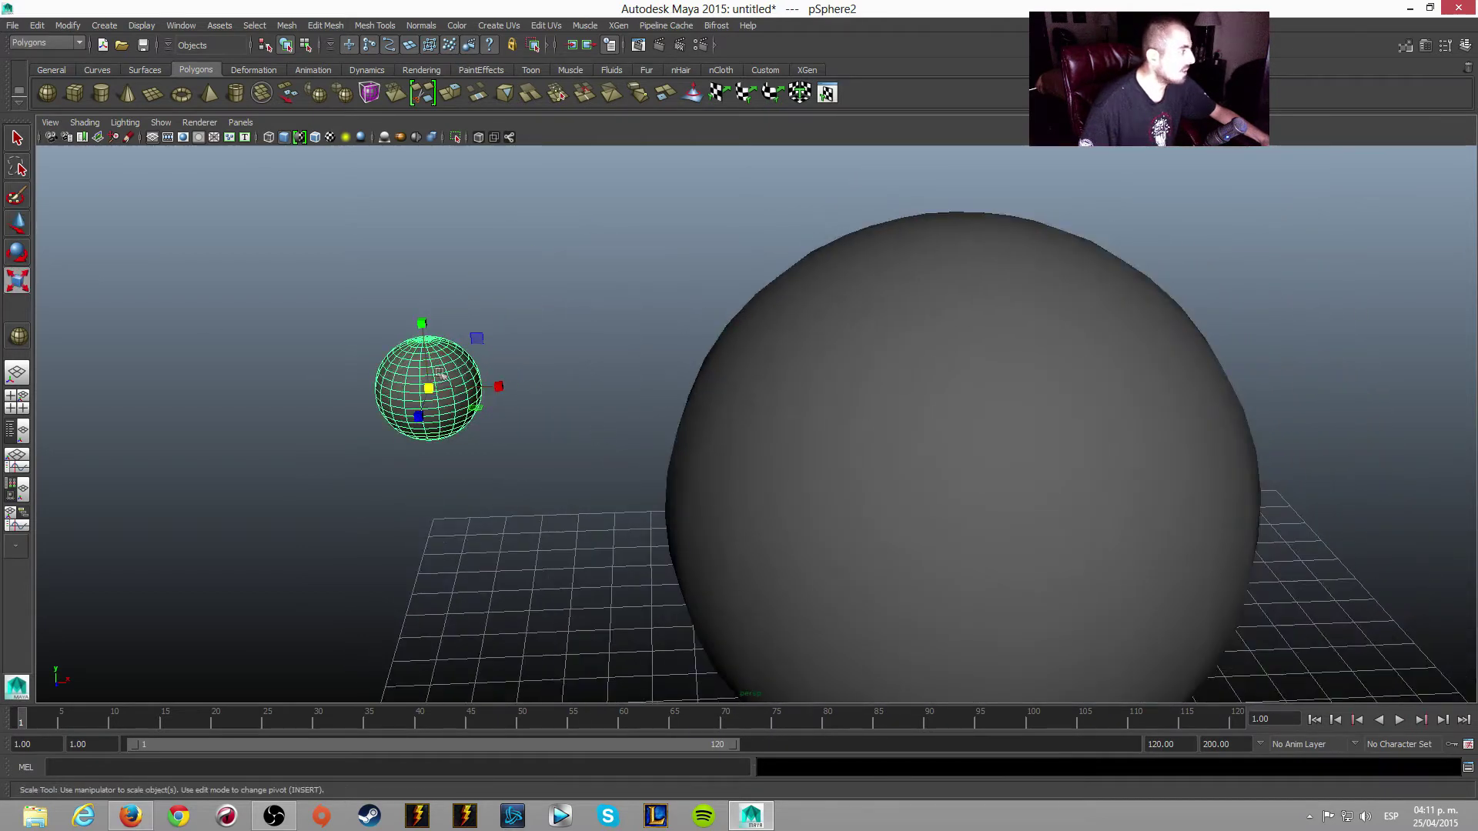
# - Scale the small sphere up to about 2.7 times its size
pyautogui.moveTo(432, 385); pyautogui.dragTo(522, 422)
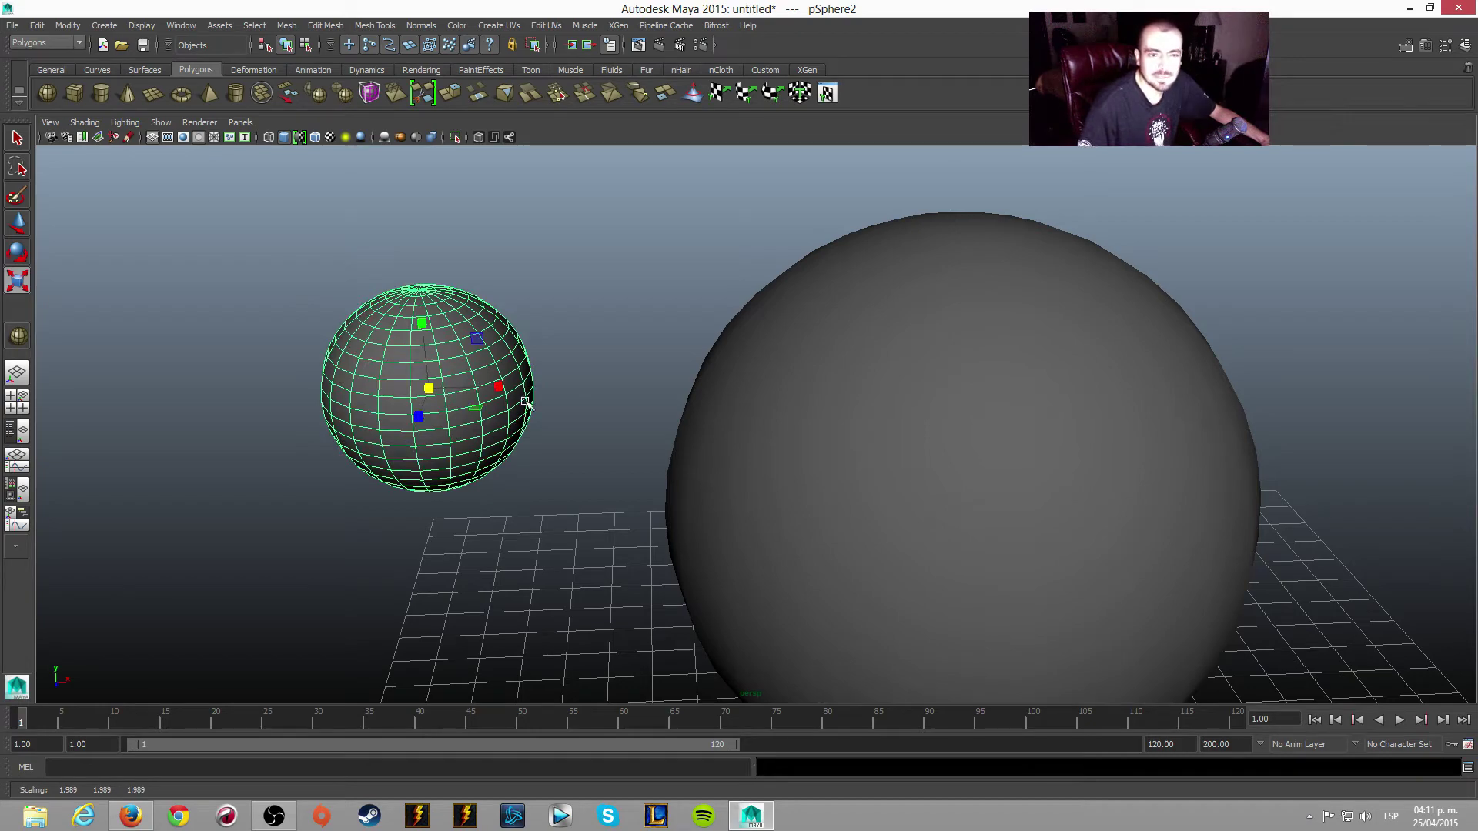
pyautogui.scroll(-2, 619, 463)
pyautogui.keyDown('alt'); pyautogui.moveTo(660, 528); pyautogui.dragTo(666, 515); pyautogui.keyUp('alt')
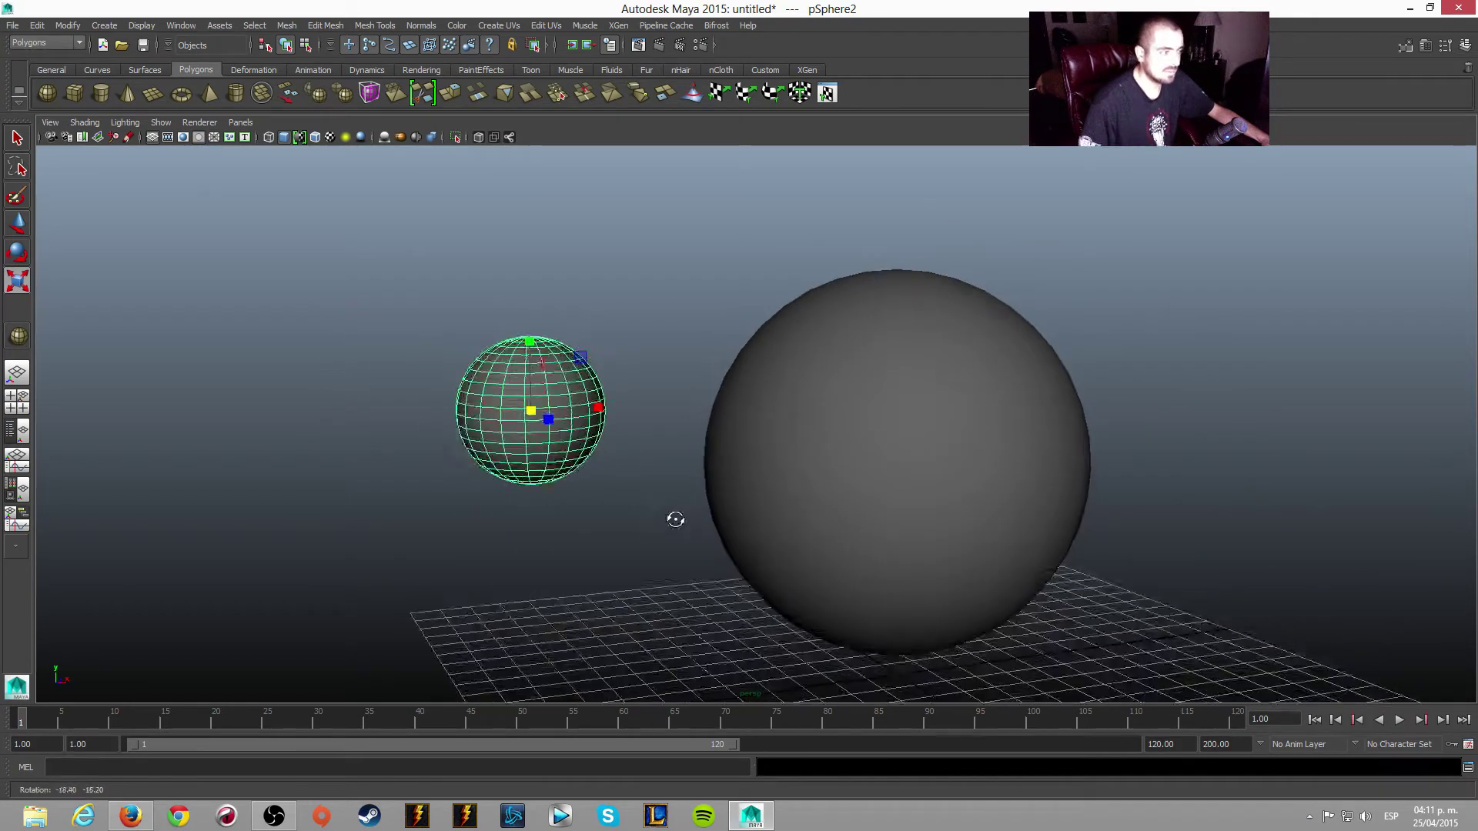
pyautogui.moveTo(544, 408)
pyautogui.mouseDown()
pyautogui.moveTo(571, 425)
pyautogui.moveTo(547, 416)
pyautogui.mouseUp()
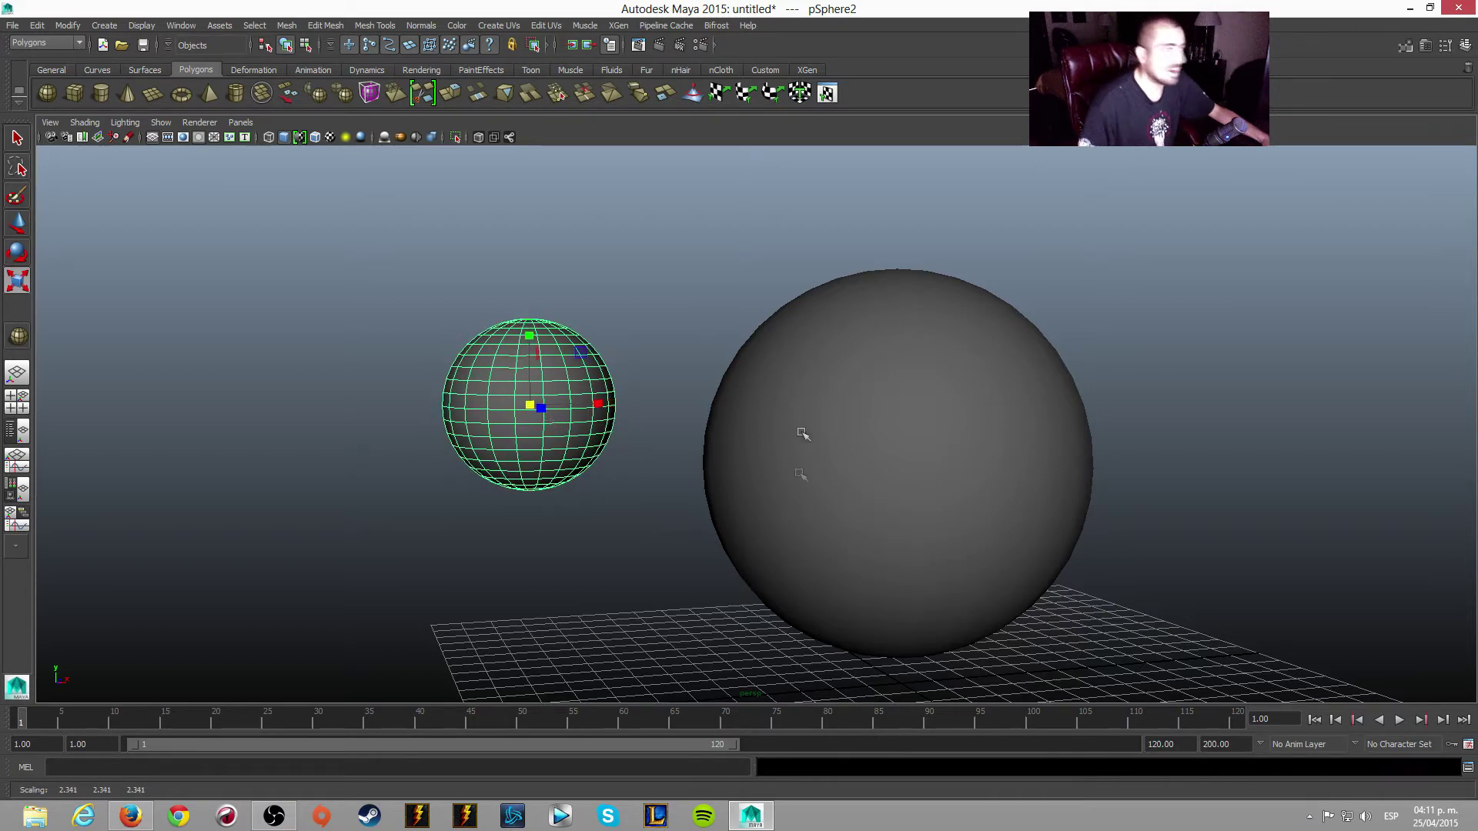
pyautogui.keyDown('alt'); pyautogui.moveTo(681, 308); pyautogui.dragTo(700, 446); pyautogui.keyUp('alt')
# - Move the small sphere along X against the body and bring in the Kirby reference
pyautogui.press('w')
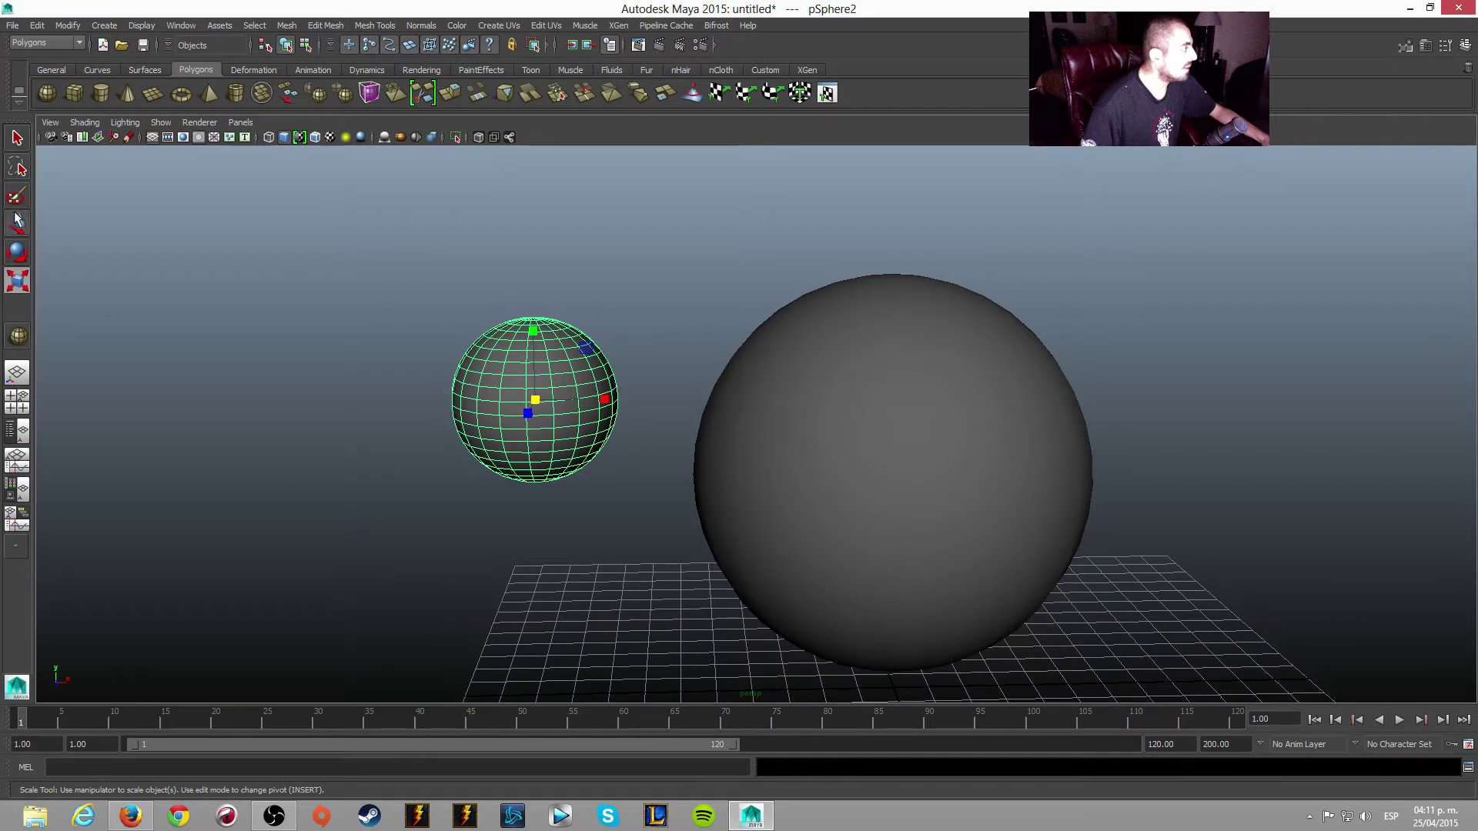
pyautogui.scroll(2, 706, 452)
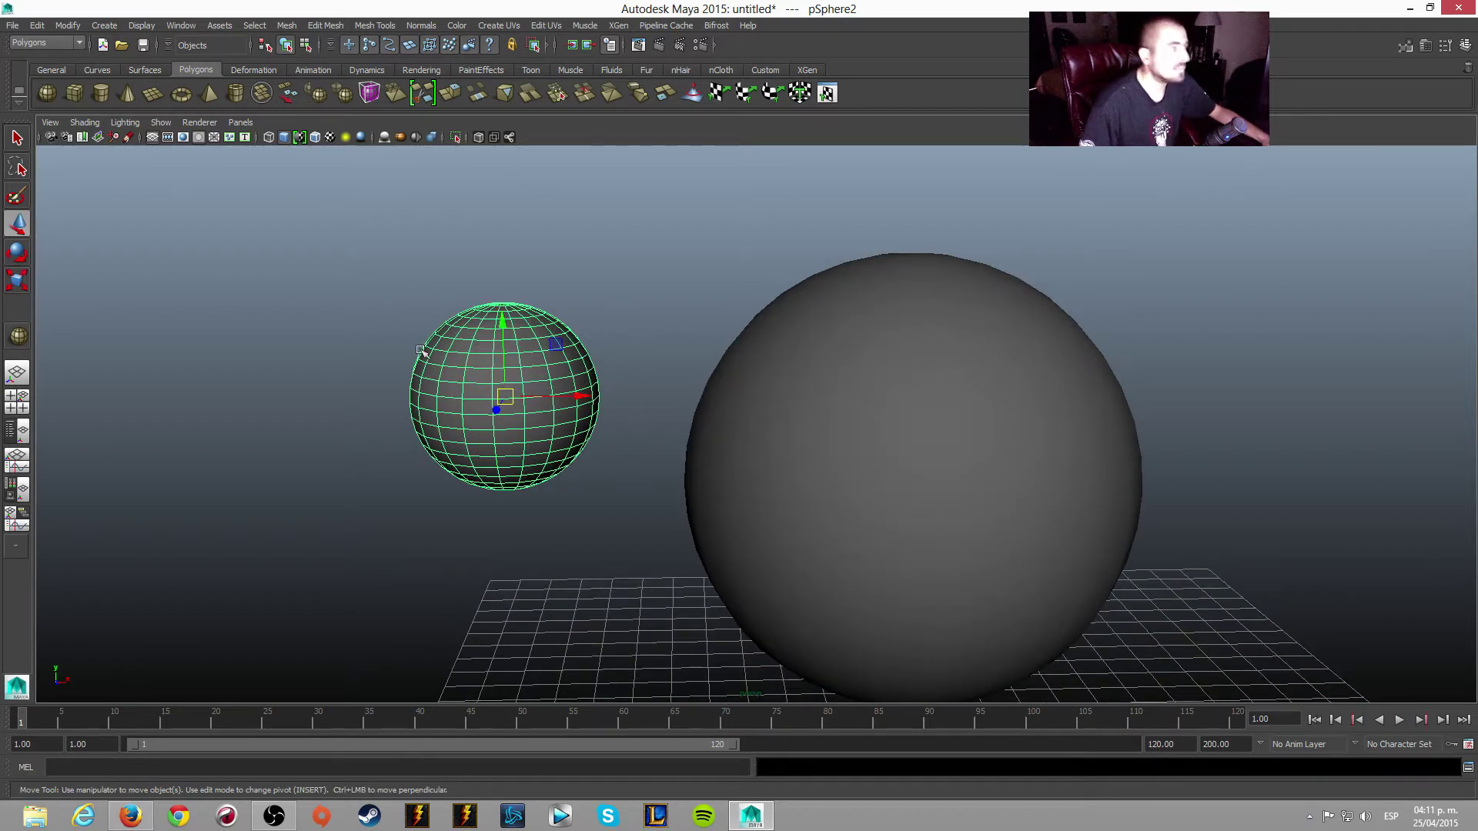
pyautogui.moveTo(576, 396); pyautogui.dragTo(644, 397)
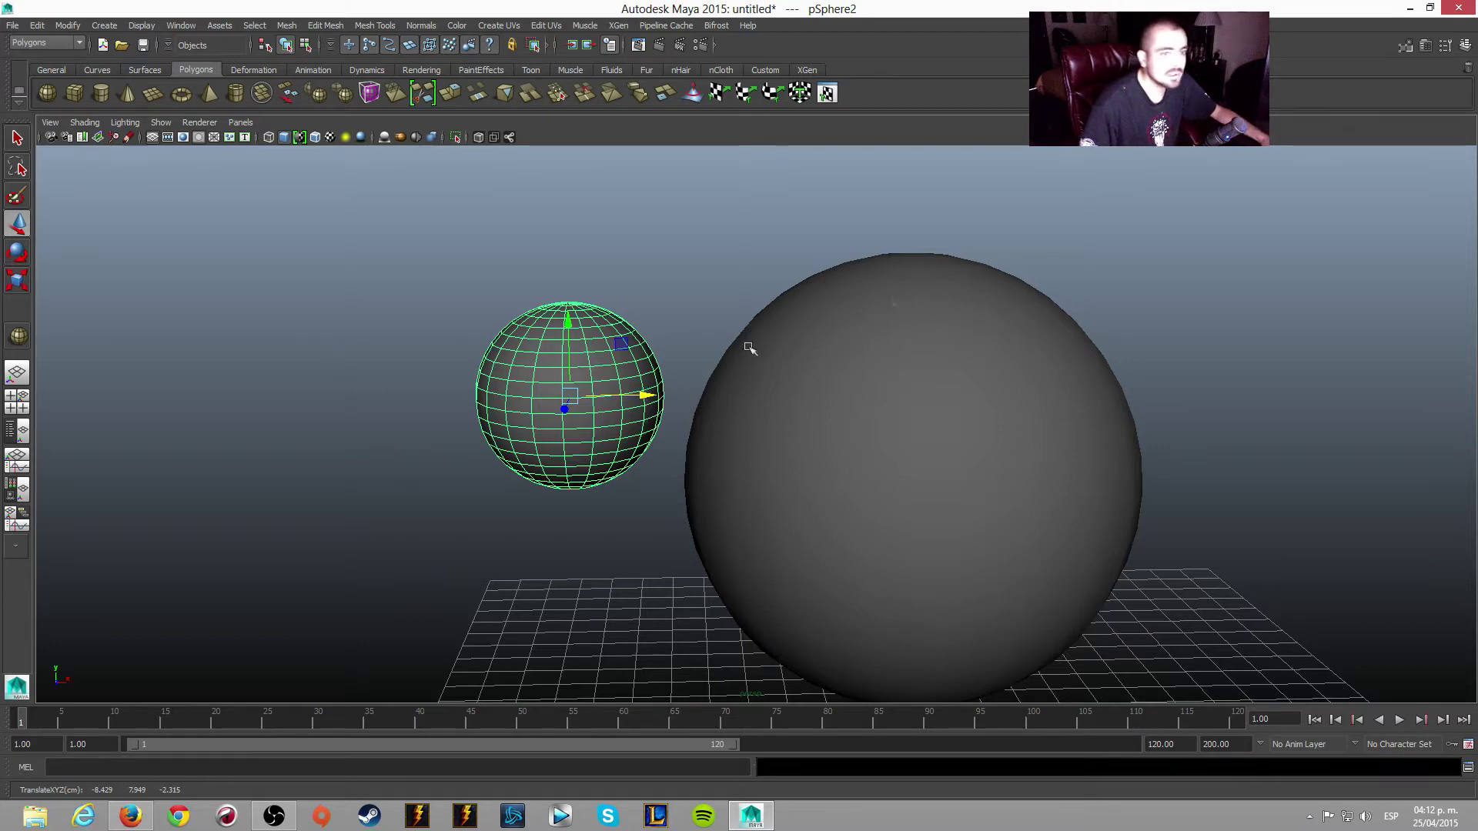
pyautogui.moveTo(1477, 146); pyautogui.dragTo(912, 84)
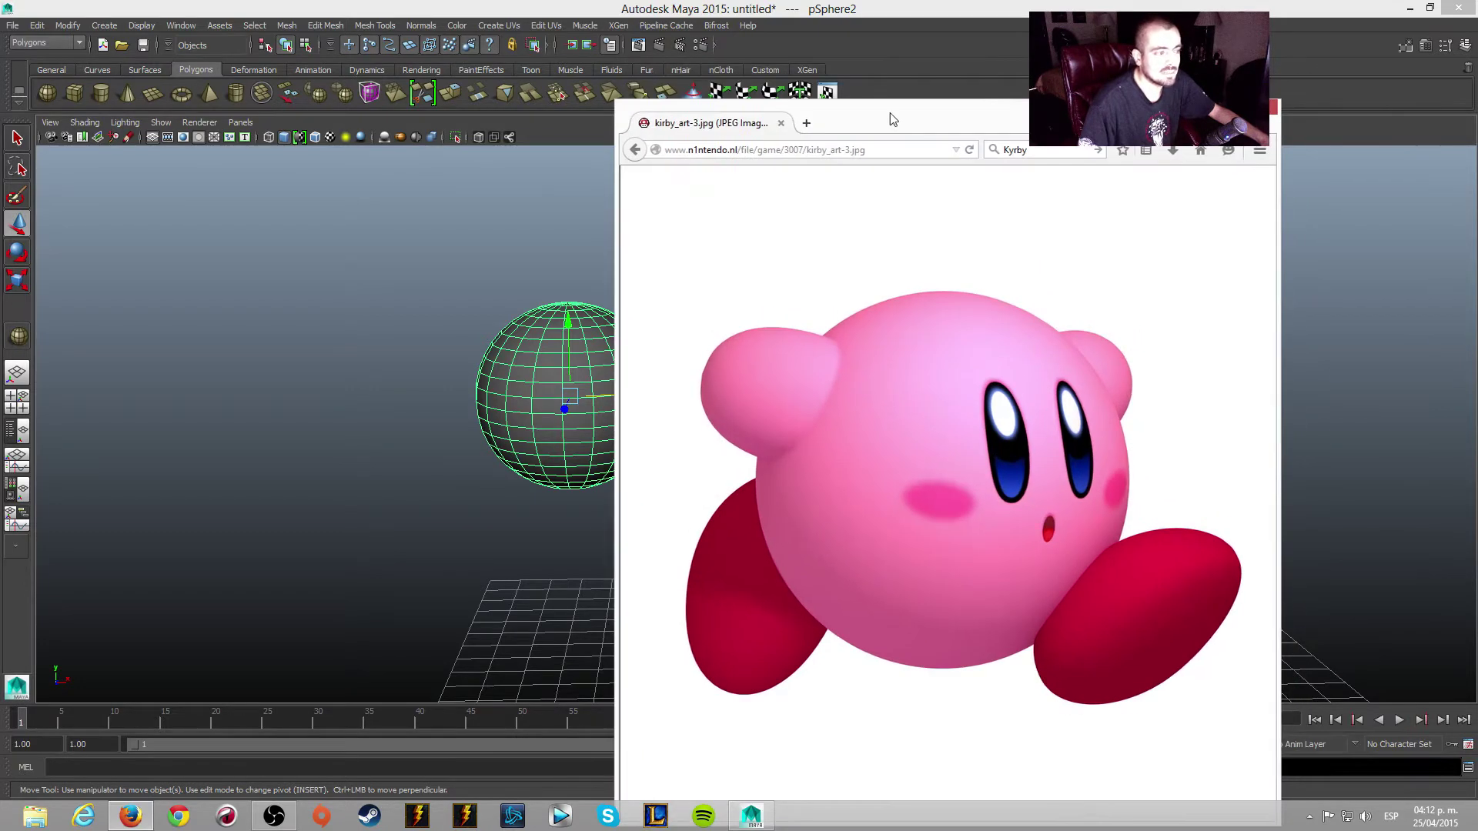
# - Move the Kirby reference off screen and frame both spheres in the front view
pyautogui.moveTo(912, 84); pyautogui.dragTo(1477, 85)
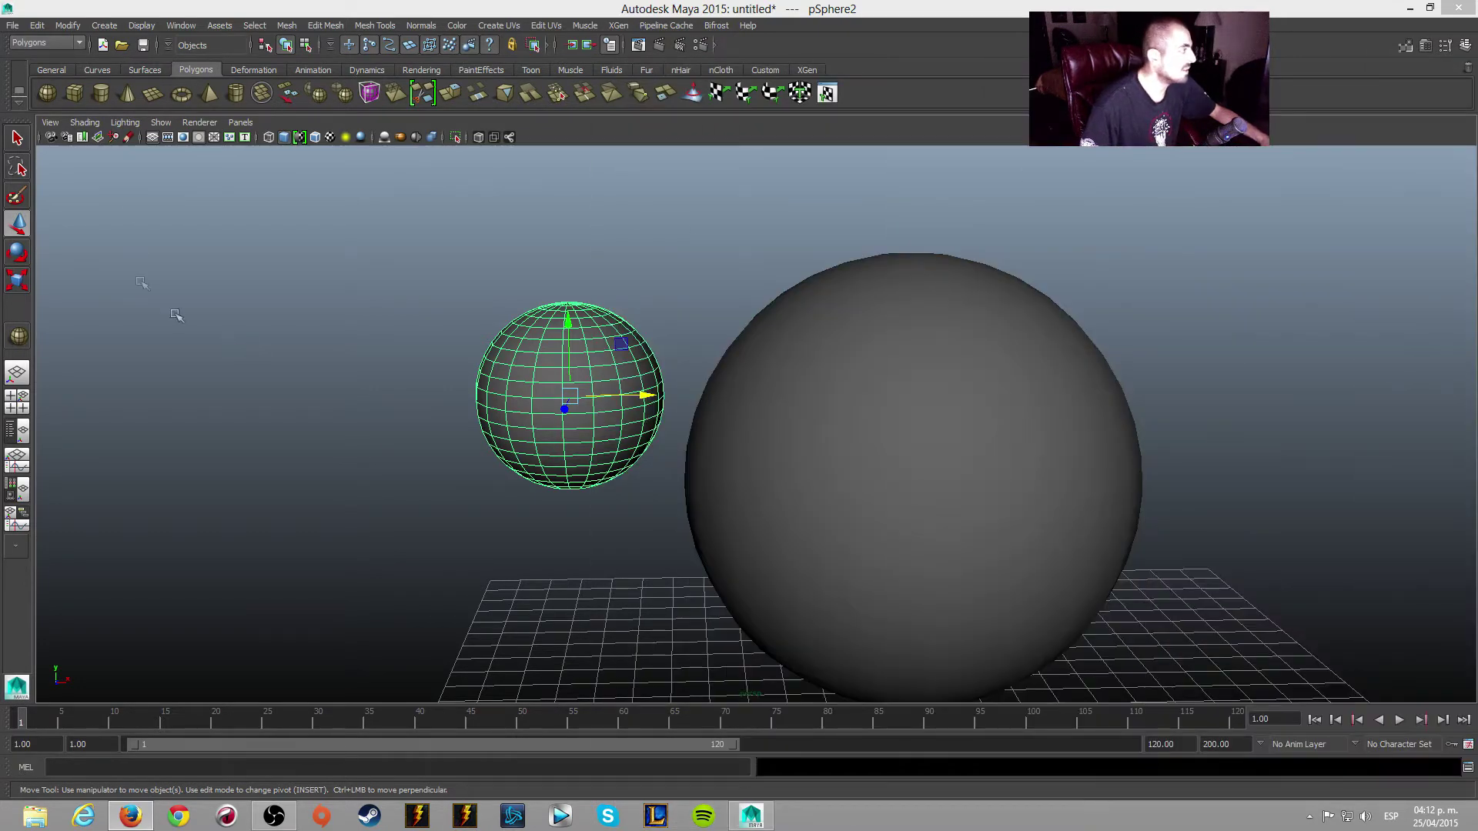
pyautogui.click(17, 252)
pyautogui.moveTo(554, 400)
pyautogui.keyDown('alt'); pyautogui.mouseDown()
pyautogui.moveTo(500, 428)
pyautogui.moveTo(559, 423)
pyautogui.mouseUp(); pyautogui.keyUp('alt')
pyautogui.press('space')
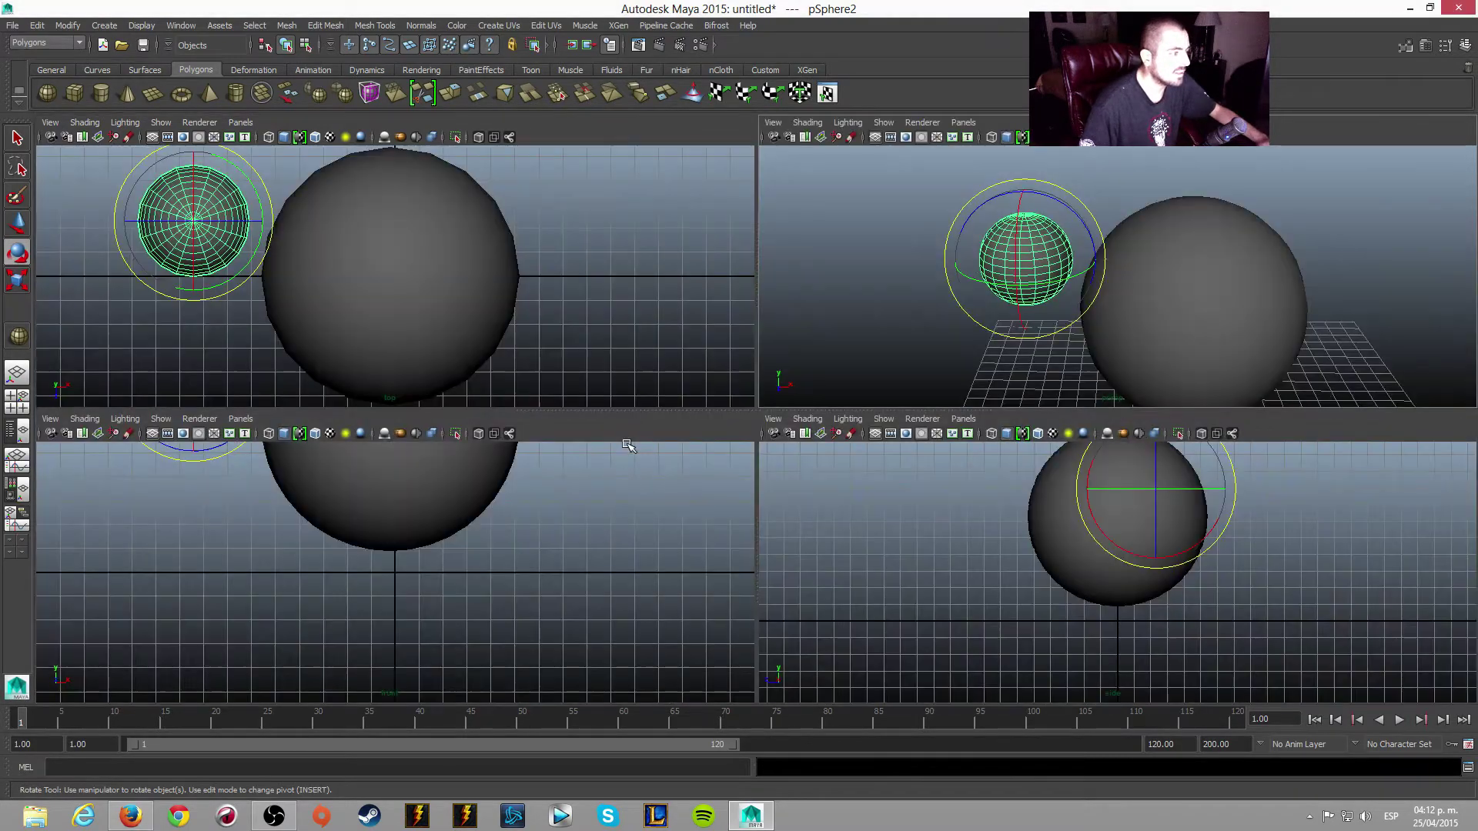
pyautogui.press('space')
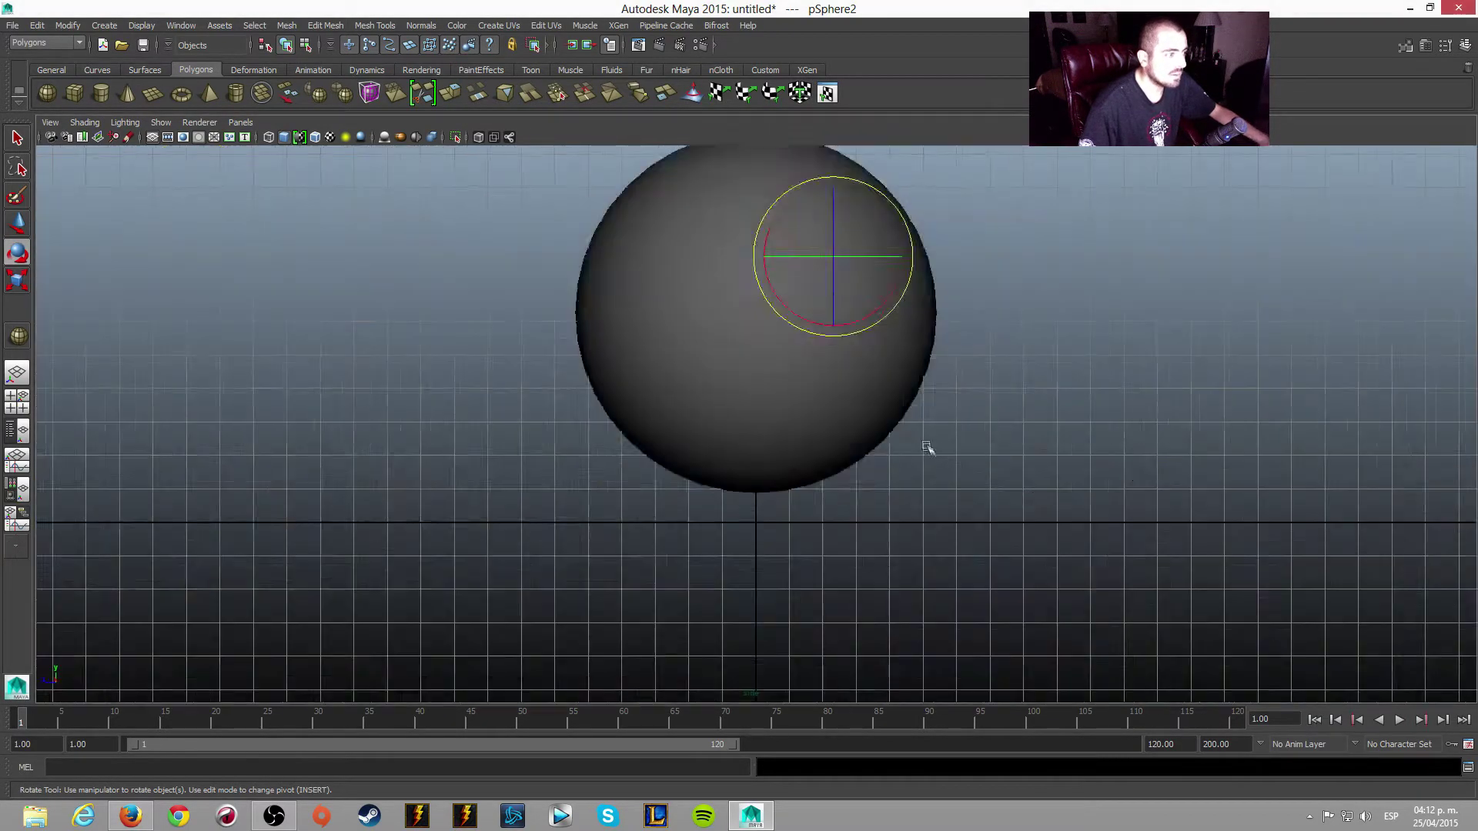
pyautogui.scroll(-3, 924, 445)
pyautogui.press('space')
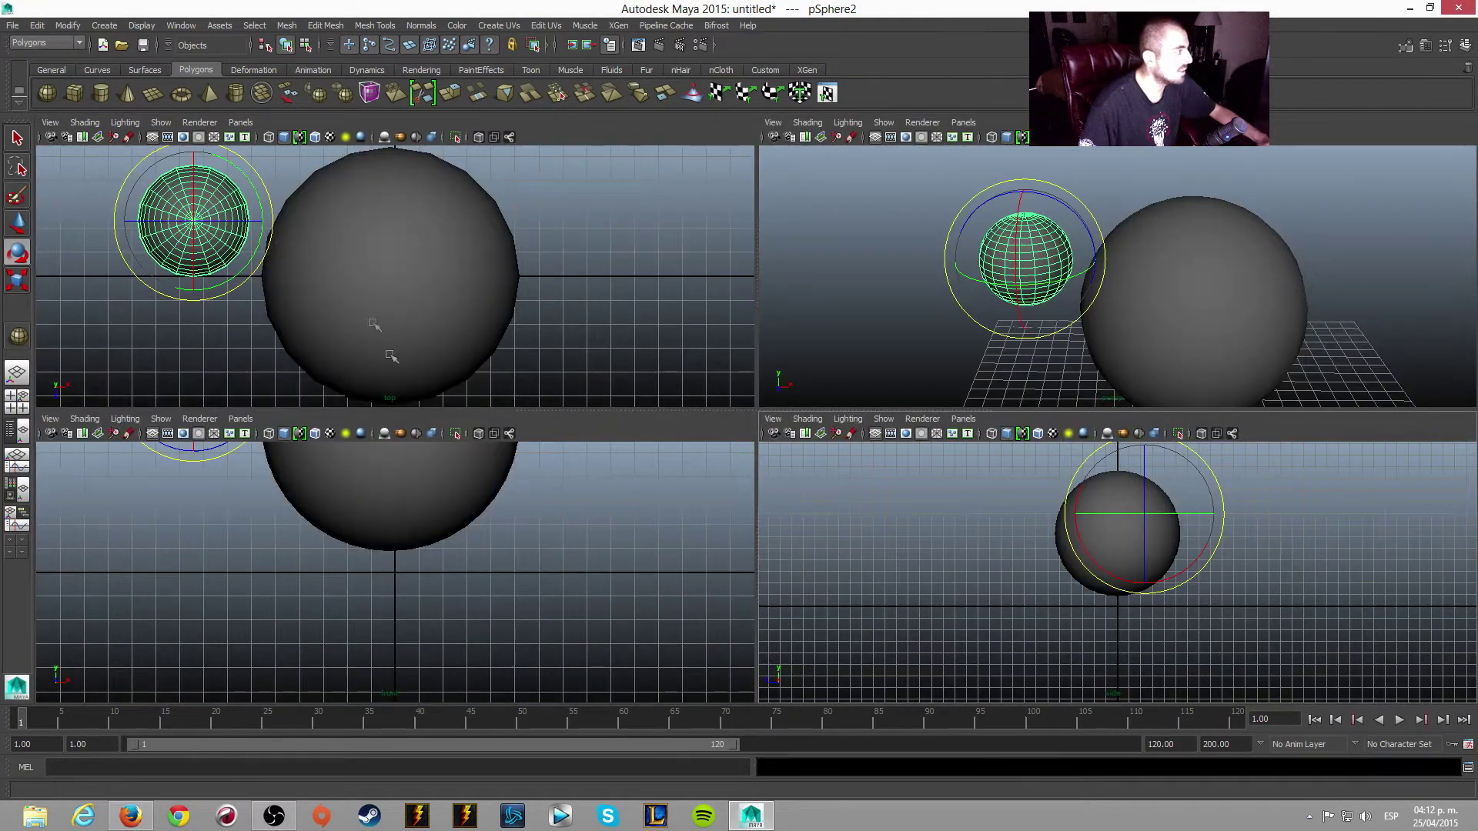
pyautogui.press('space')
pyautogui.scroll(-2, 649, 332)
pyautogui.moveTo(649, 323)
pyautogui.keyDown('alt'); pyautogui.mouseDown(button='middle')
pyautogui.moveTo(647, 567)
pyautogui.moveTo(660, 291)
pyautogui.mouseUp(button='middle'); pyautogui.keyUp('alt')
pyautogui.scroll(2, 643, 519)
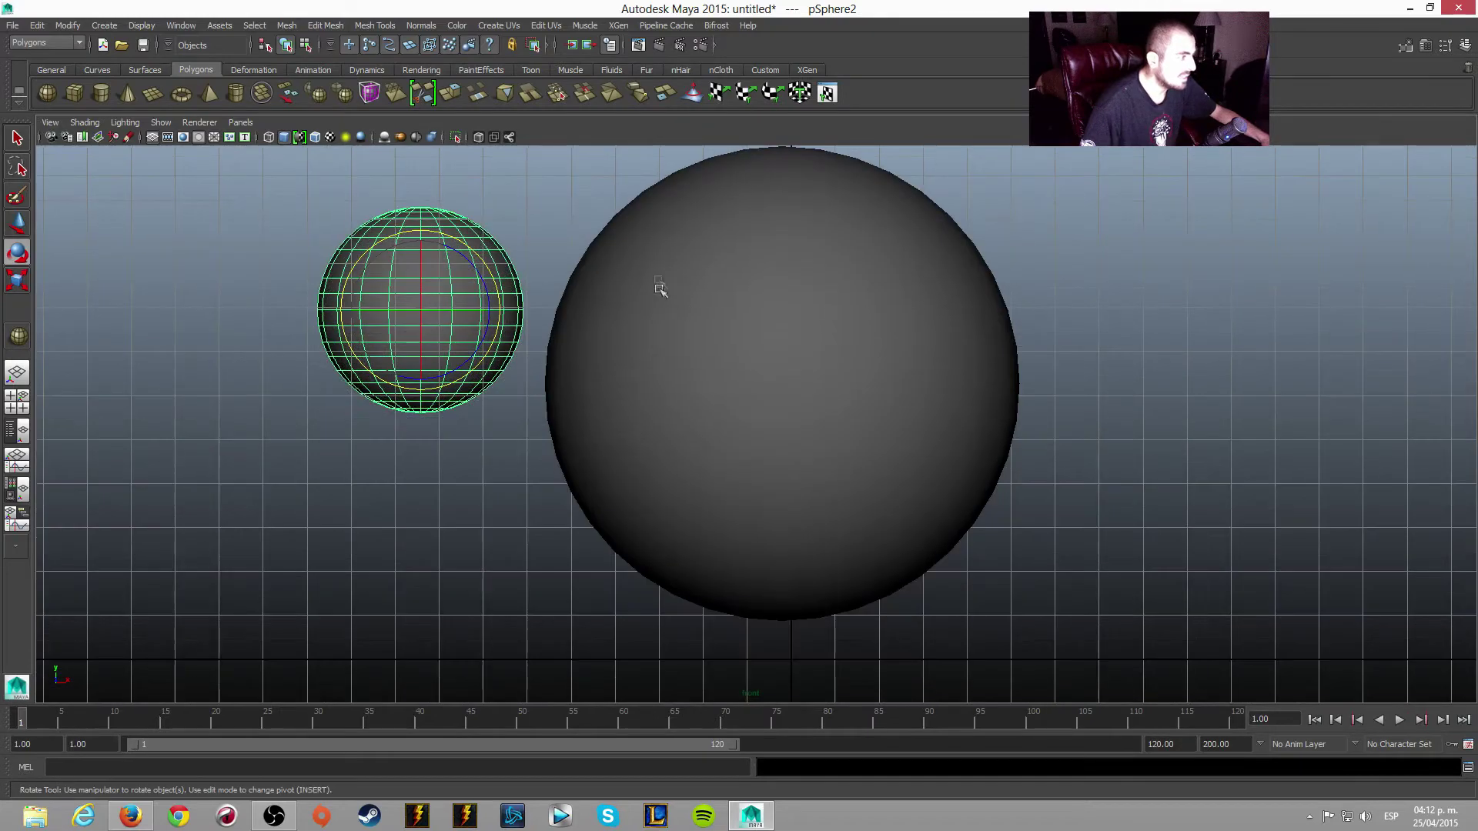
pyautogui.keyDown('alt'); pyautogui.moveTo(687, 343); pyautogui.dragTo(706, 422, button='middle'); pyautogui.keyUp('alt')
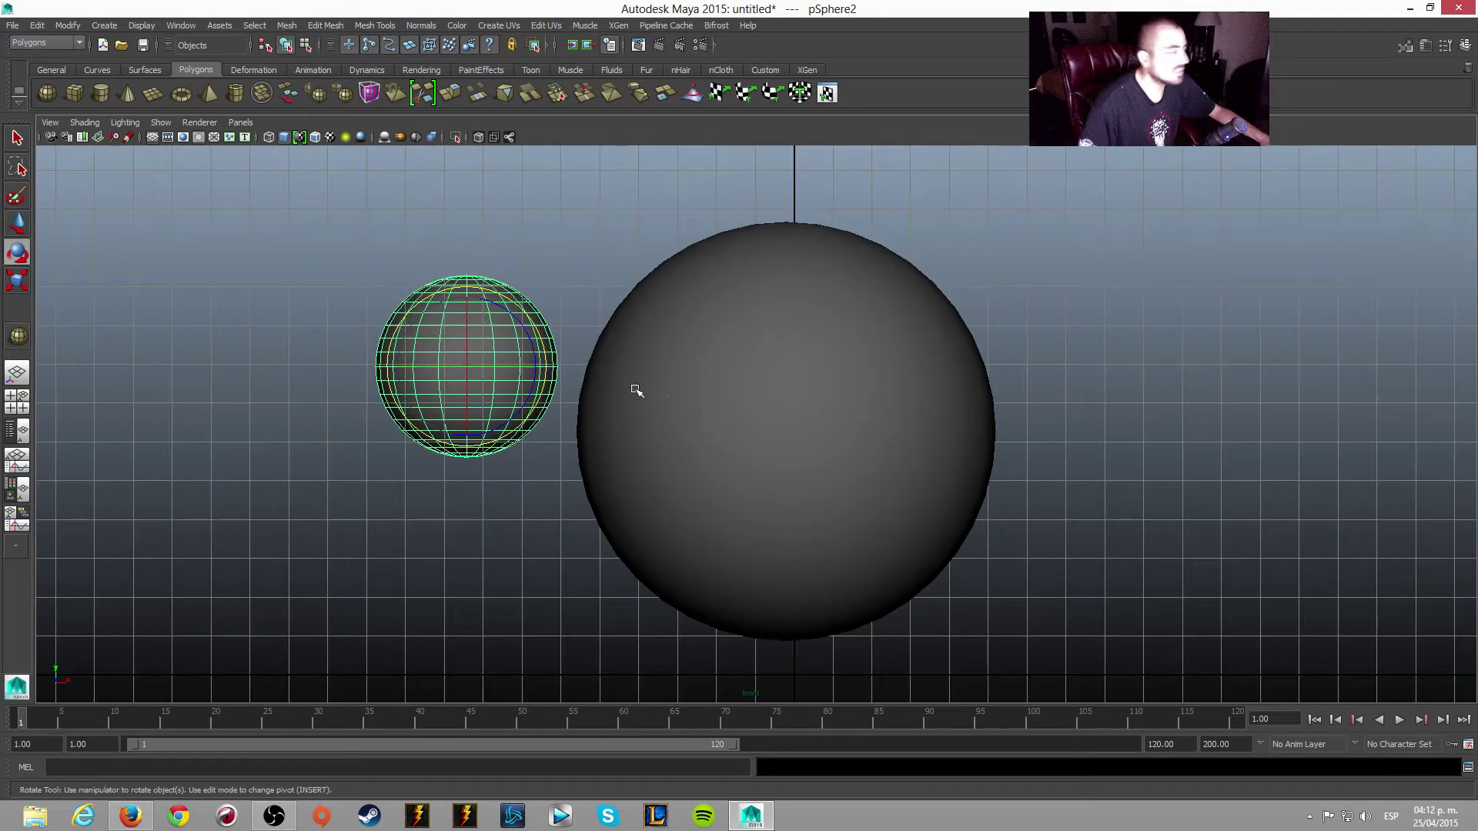
# - Tilt the small sphere about 64° on Z, review it, then undo the rotation
pyautogui.moveTo(528, 316); pyautogui.dragTo(455, 281)
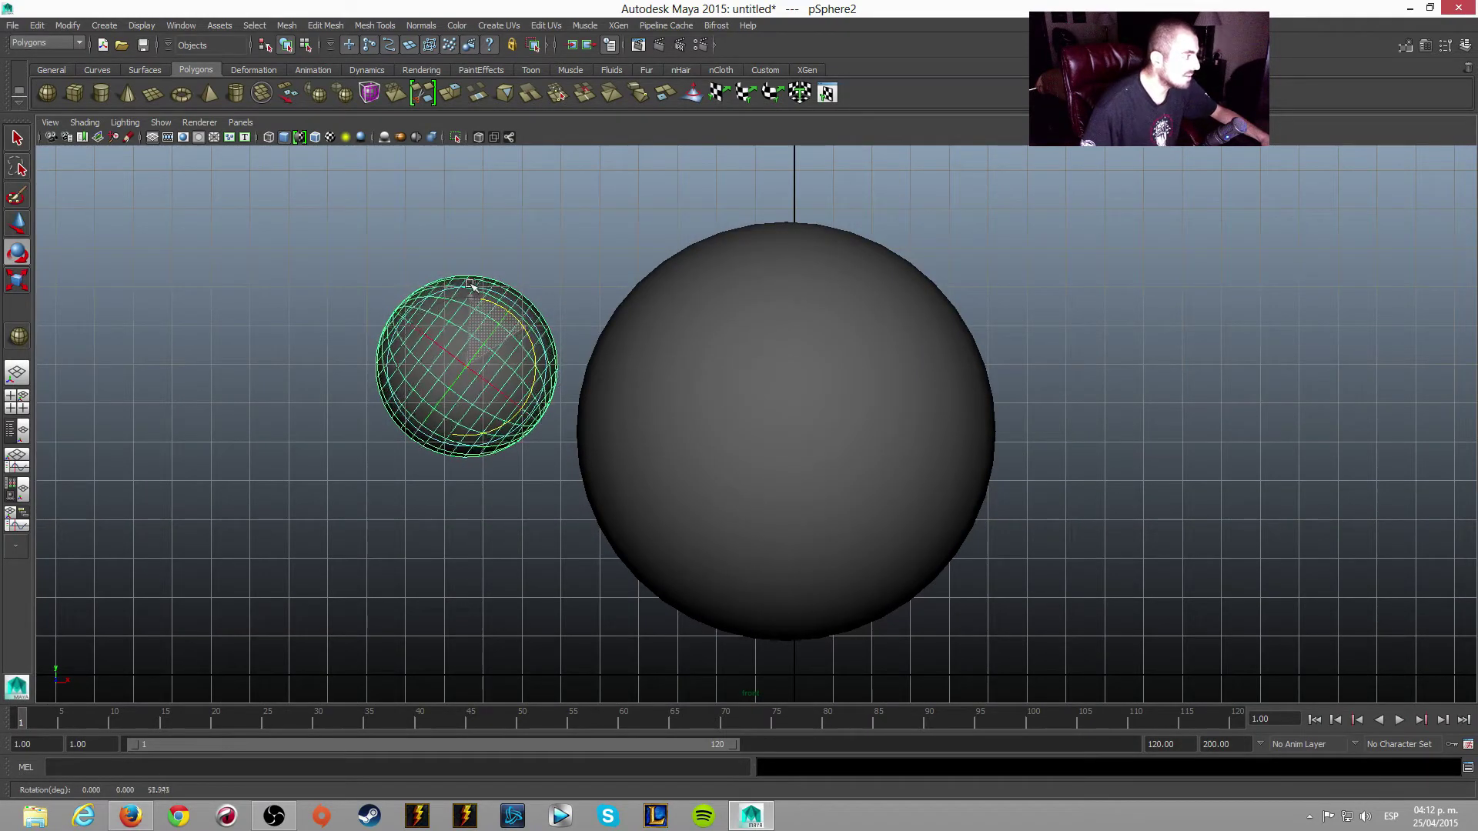
pyautogui.press('space')
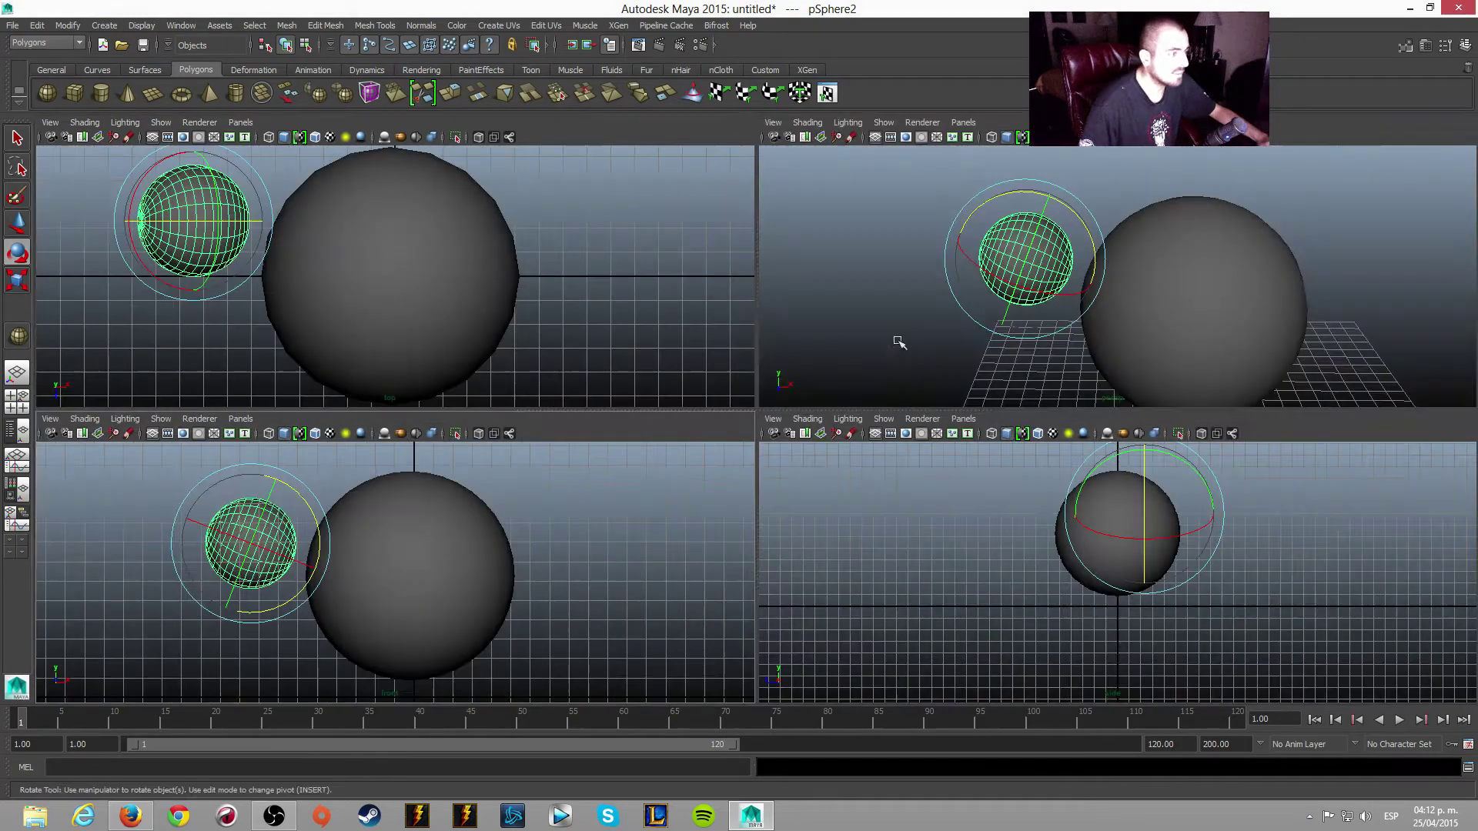
pyautogui.press('space')
pyautogui.moveTo(1023, 358)
pyautogui.keyDown('alt'); pyautogui.mouseDown()
pyautogui.moveTo(880, 390)
pyautogui.moveTo(916, 422)
pyautogui.moveTo(957, 400)
pyautogui.moveTo(845, 402)
pyautogui.moveTo(900, 386)
pyautogui.moveTo(712, 396)
pyautogui.mouseUp(); pyautogui.keyUp('alt')
pyautogui.press('space')
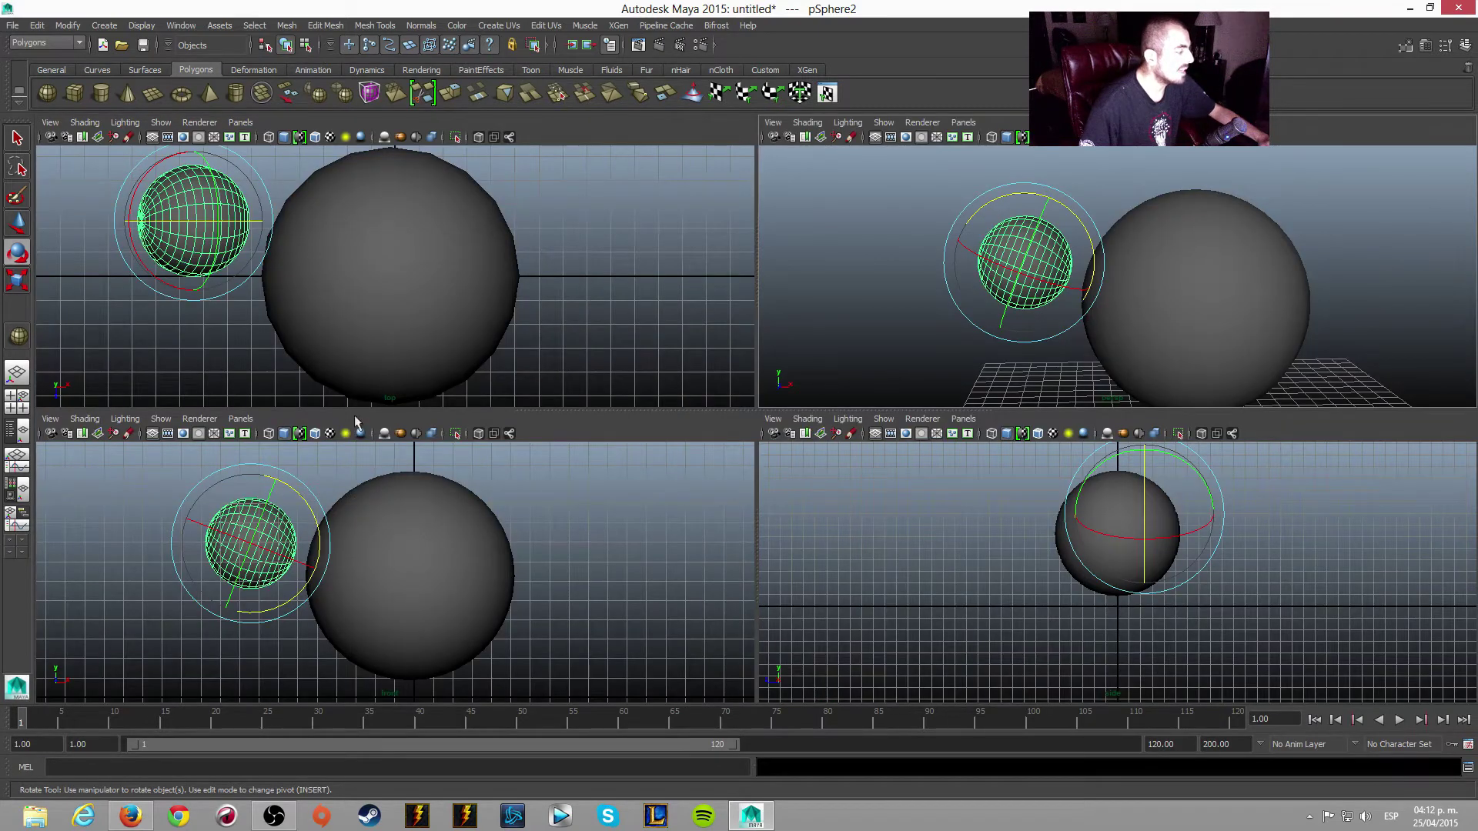
pyautogui.press('space')
pyautogui.scroll(3, 462, 539)
pyautogui.scroll(3, 454, 531)
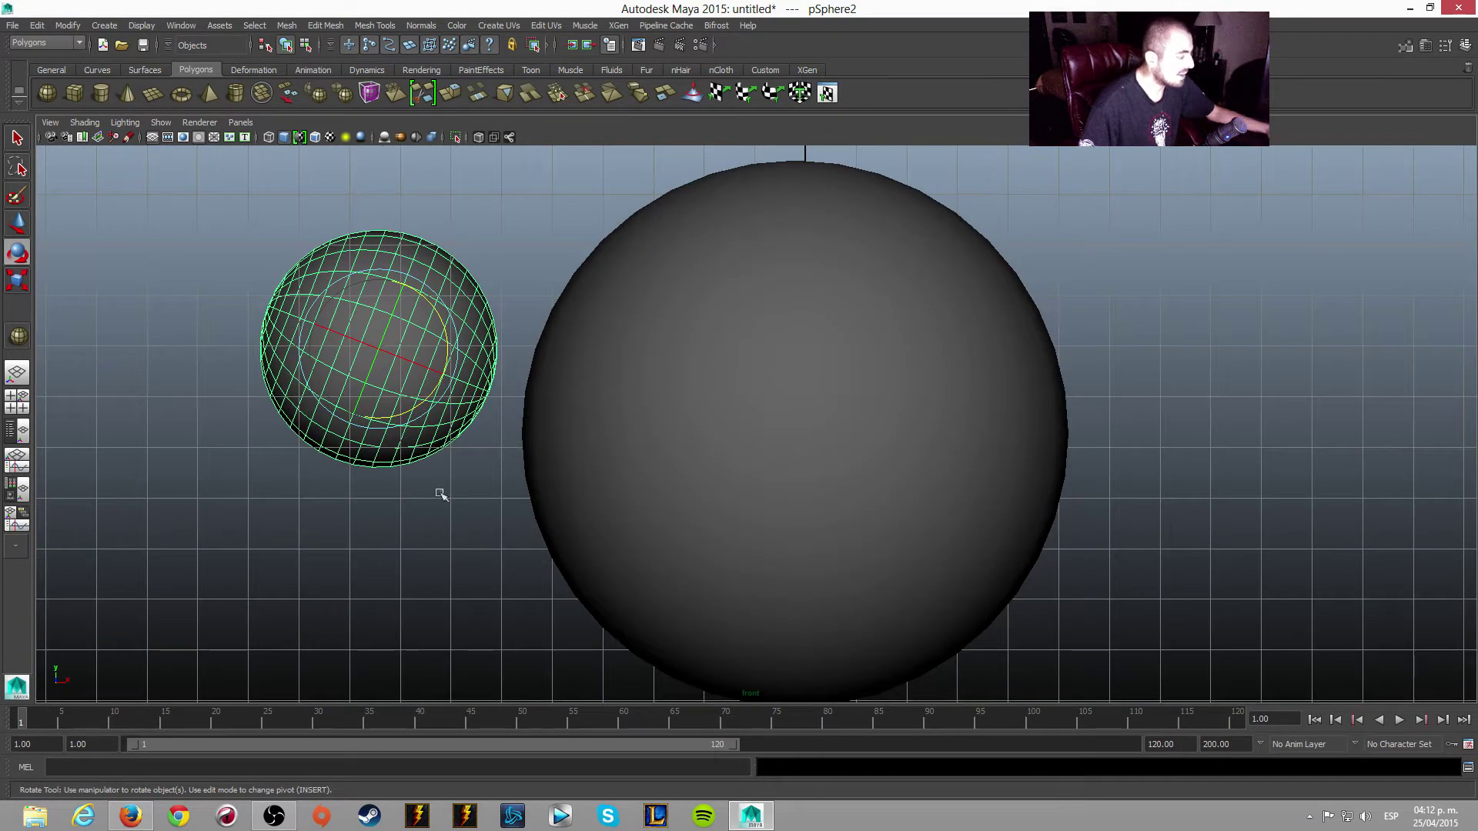
pyautogui.hotkey('ctrl', 'z')
pyautogui.press('space')
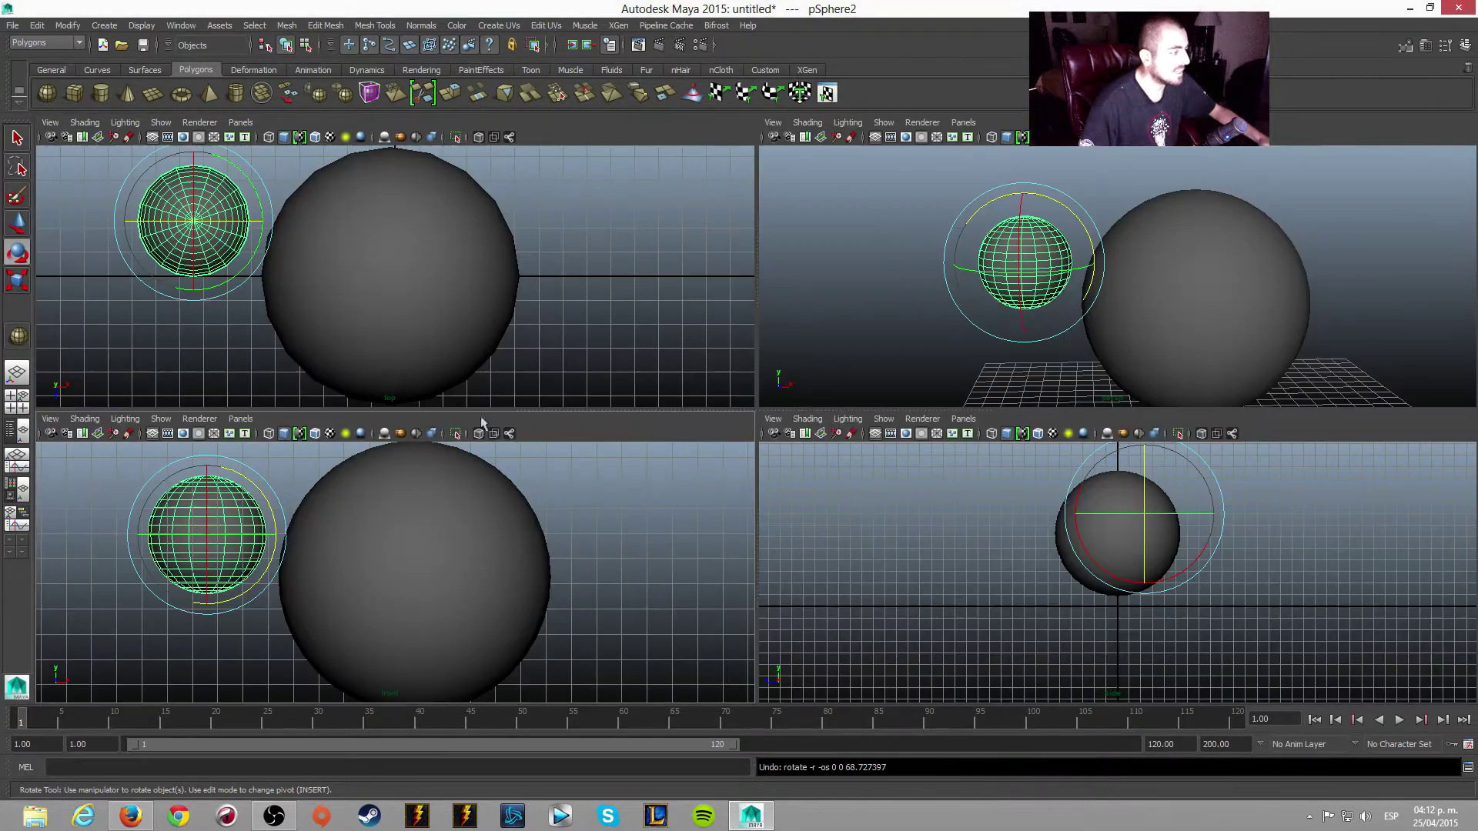
pyautogui.press('space')
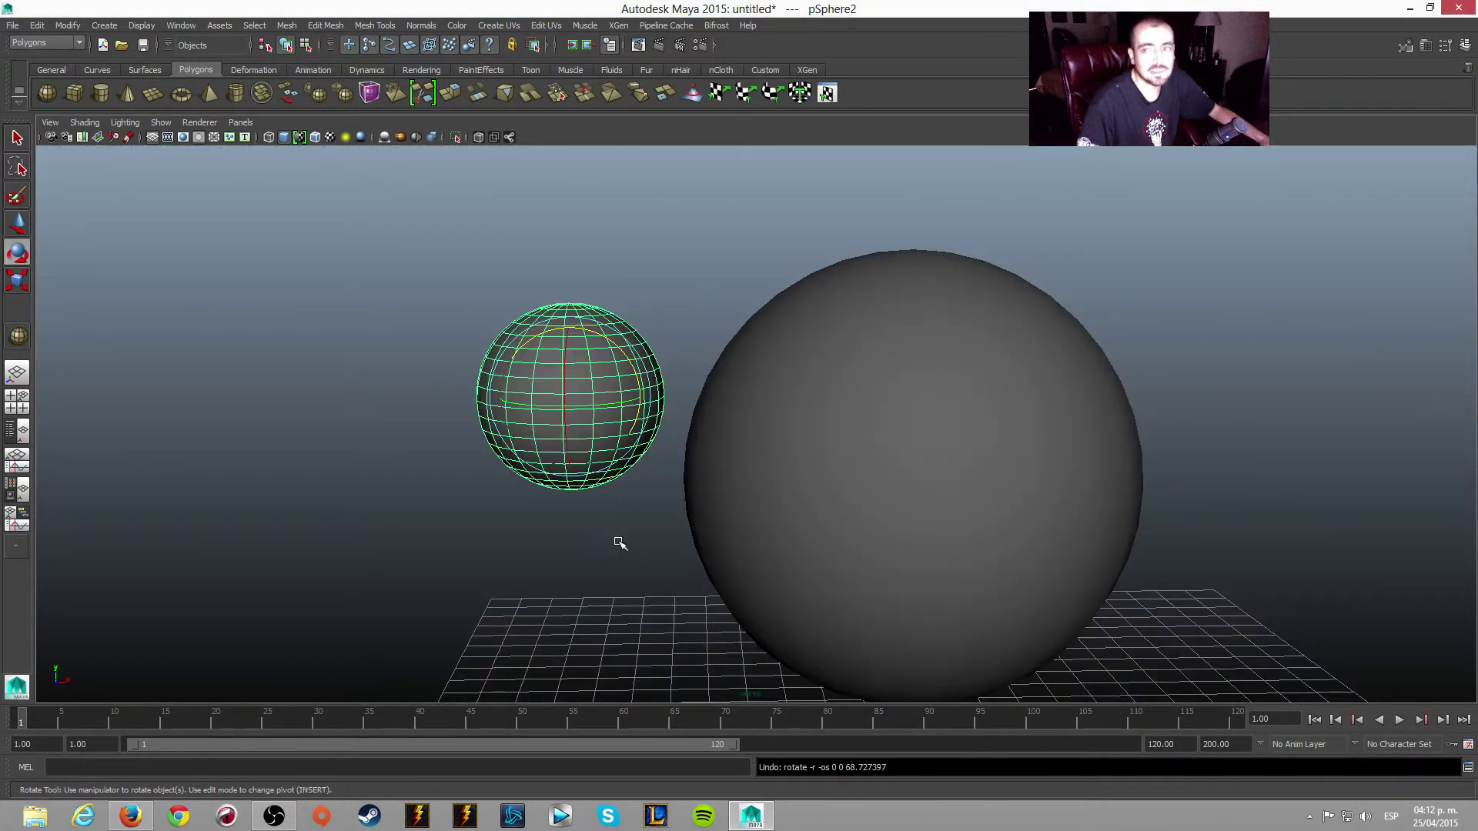
pyautogui.scroll(3, 619, 544)
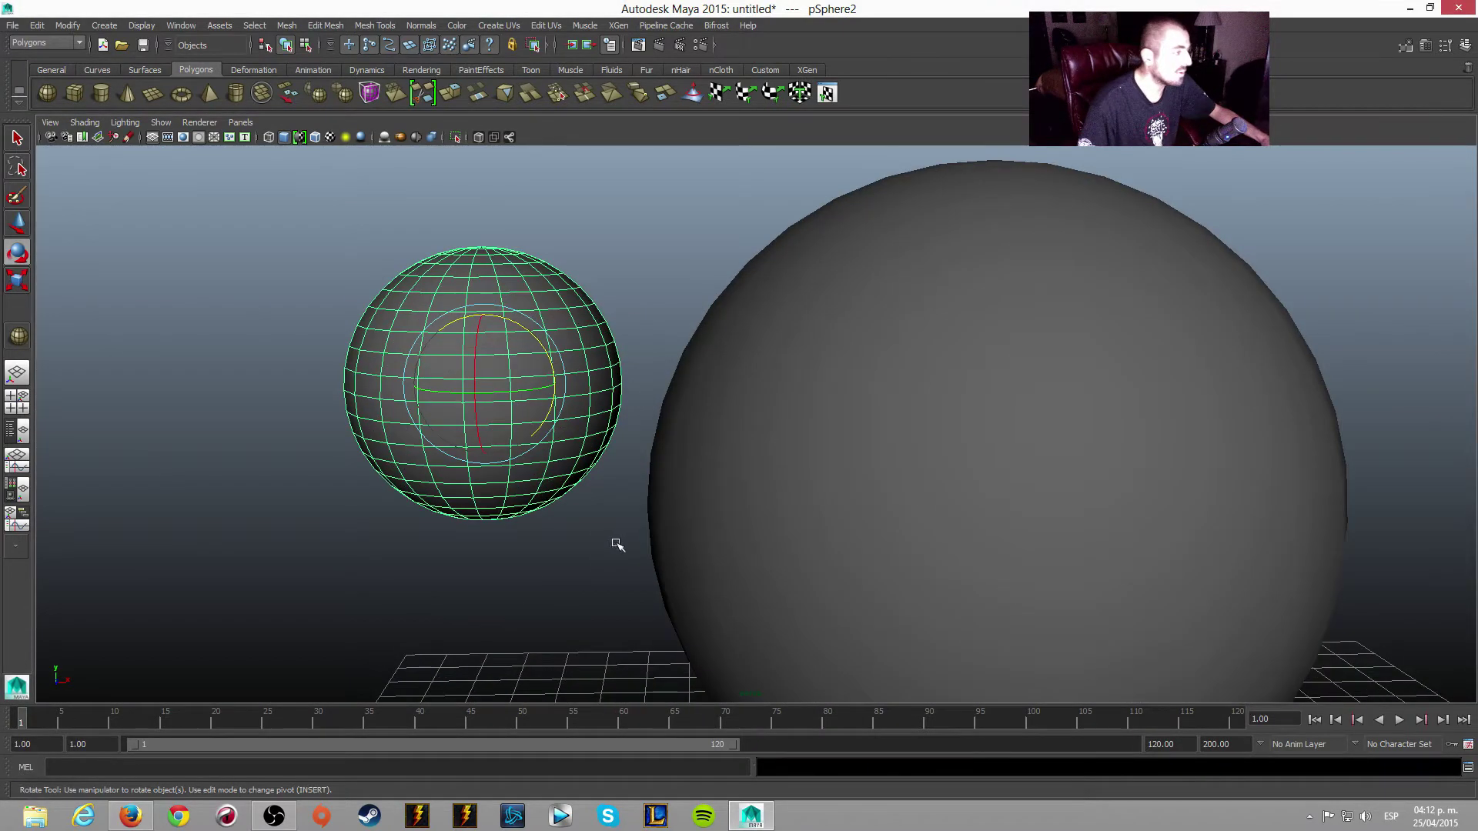
pyautogui.click(514, 582)
pyautogui.moveTo(511, 570)
pyautogui.keyDown('alt'); pyautogui.mouseDown()
pyautogui.moveTo(584, 544)
pyautogui.moveTo(607, 555)
pyautogui.mouseUp(); pyautogui.keyUp('alt')
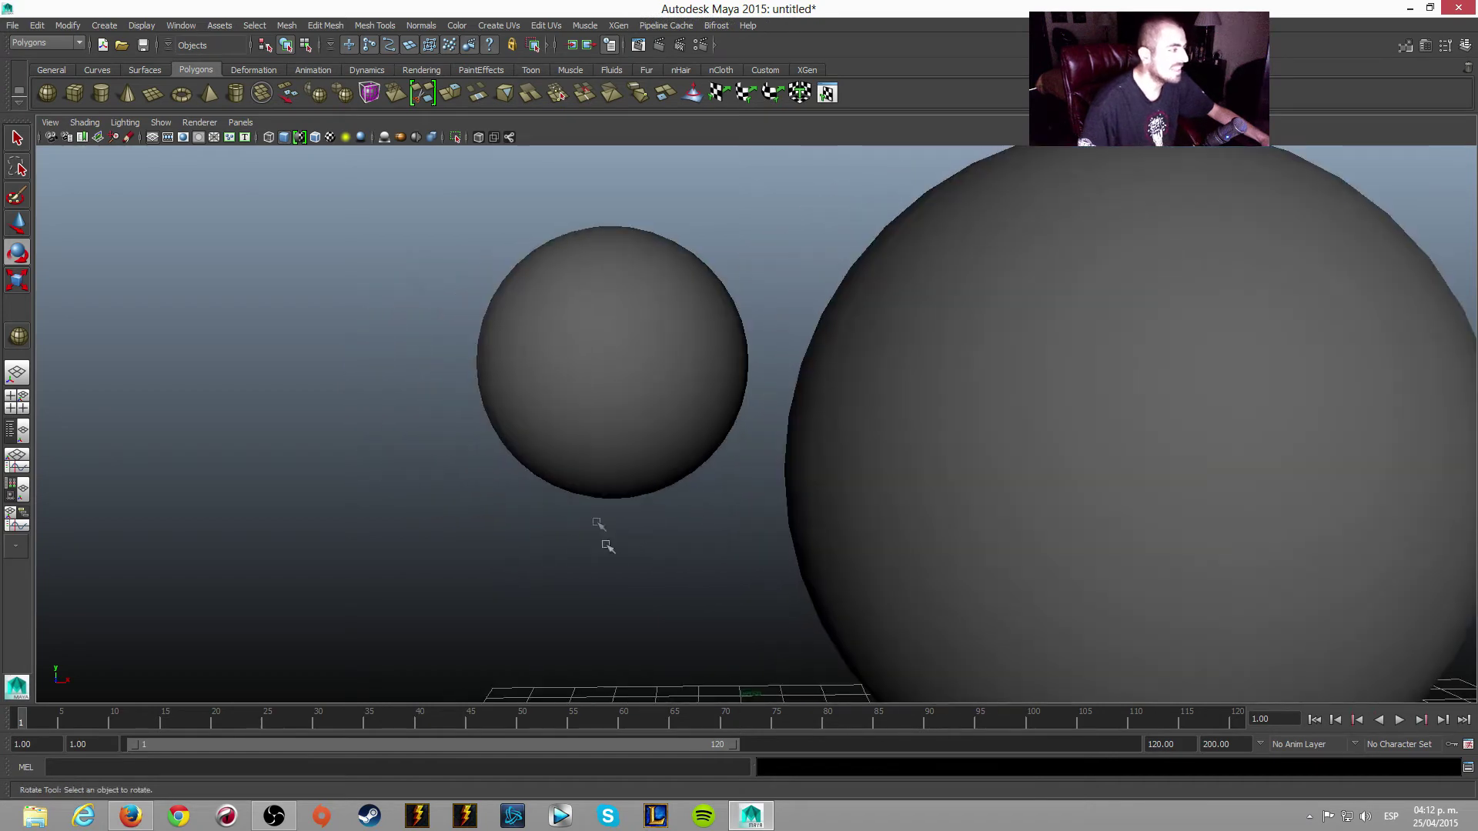
pyautogui.click(599, 393)
pyautogui.rightClick(598, 393)
pyautogui.click(703, 511)
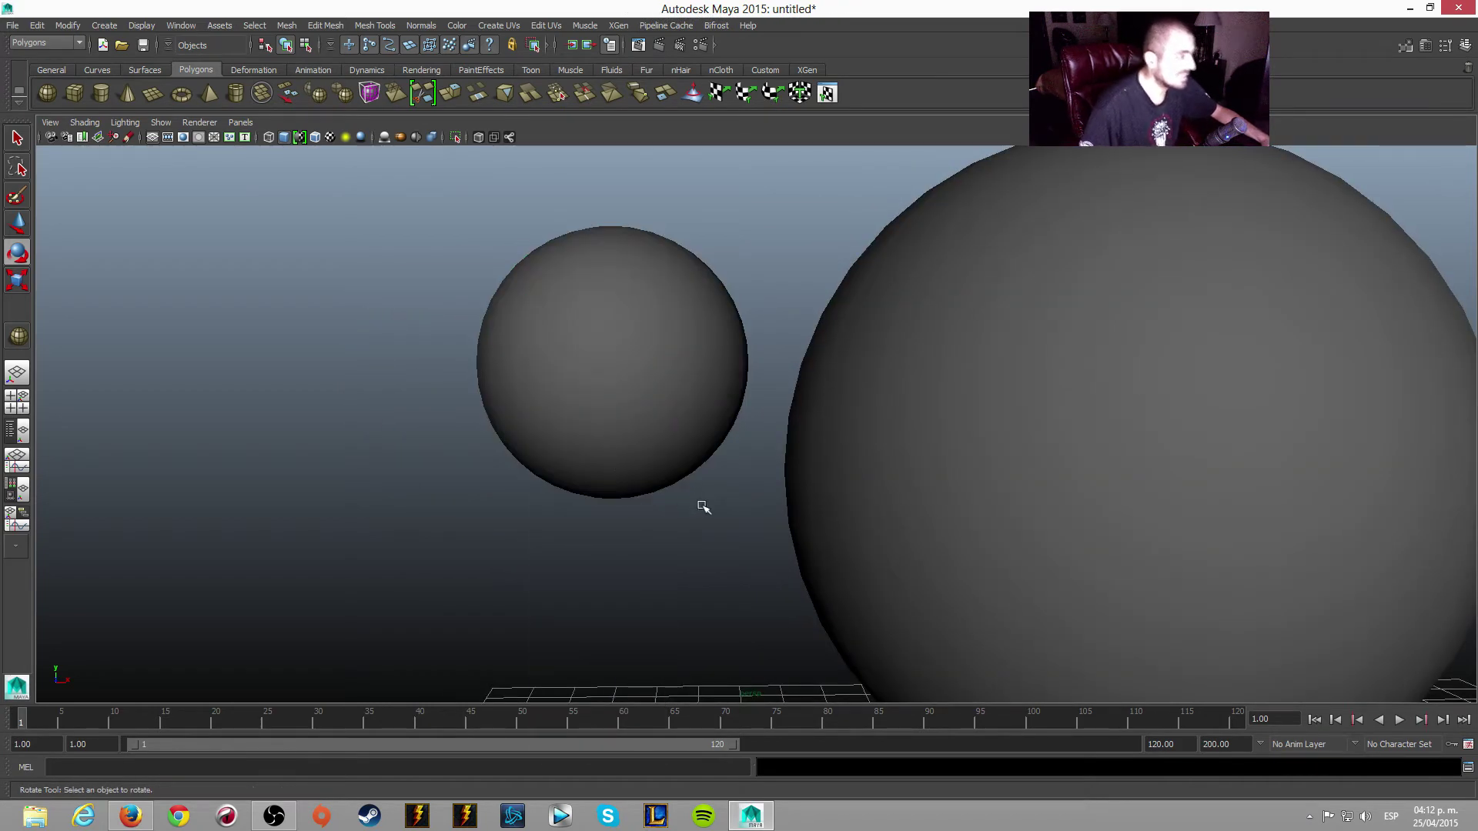
pyautogui.click(612, 446)
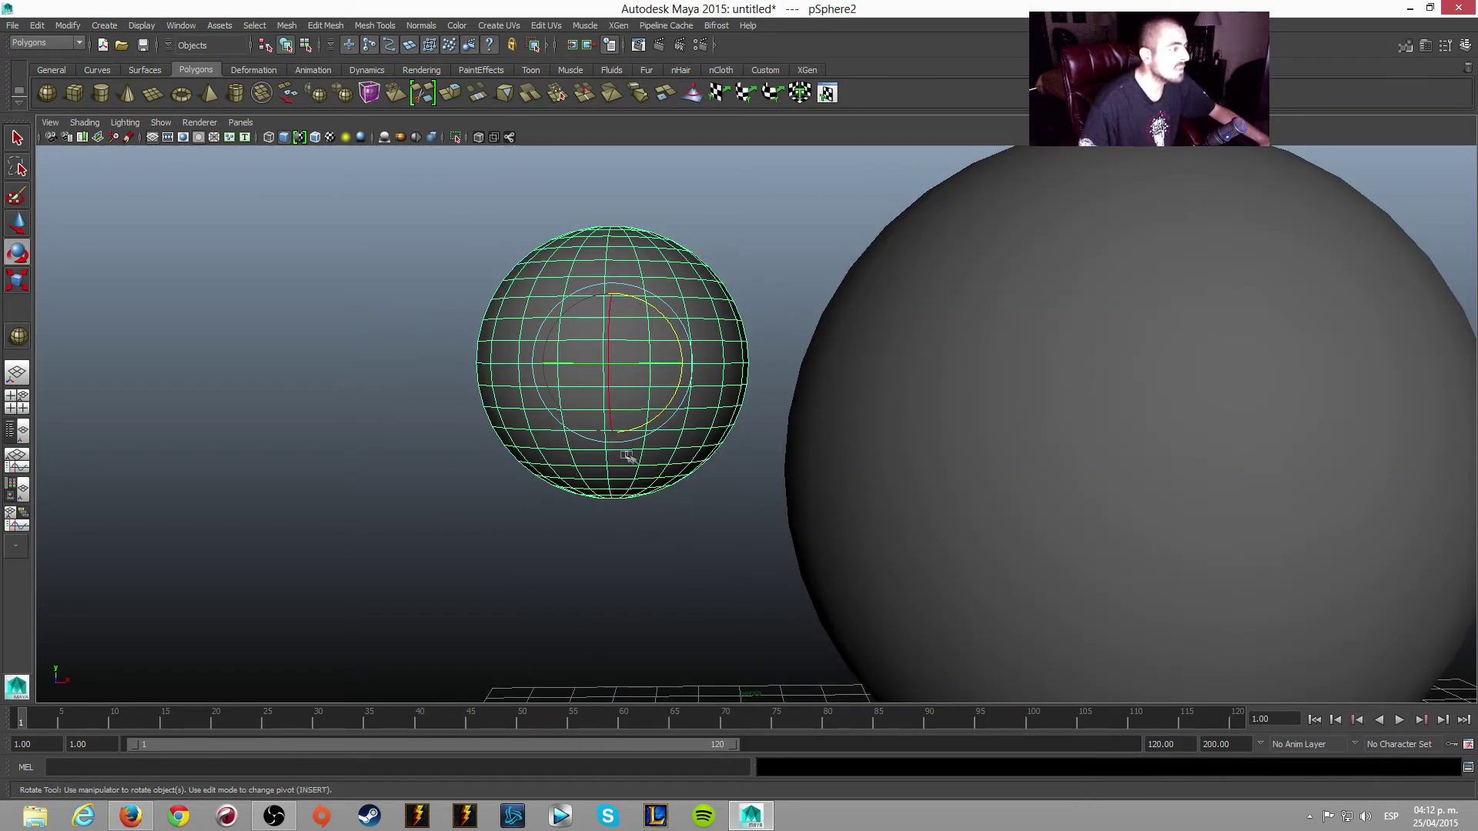
pyautogui.press('space')
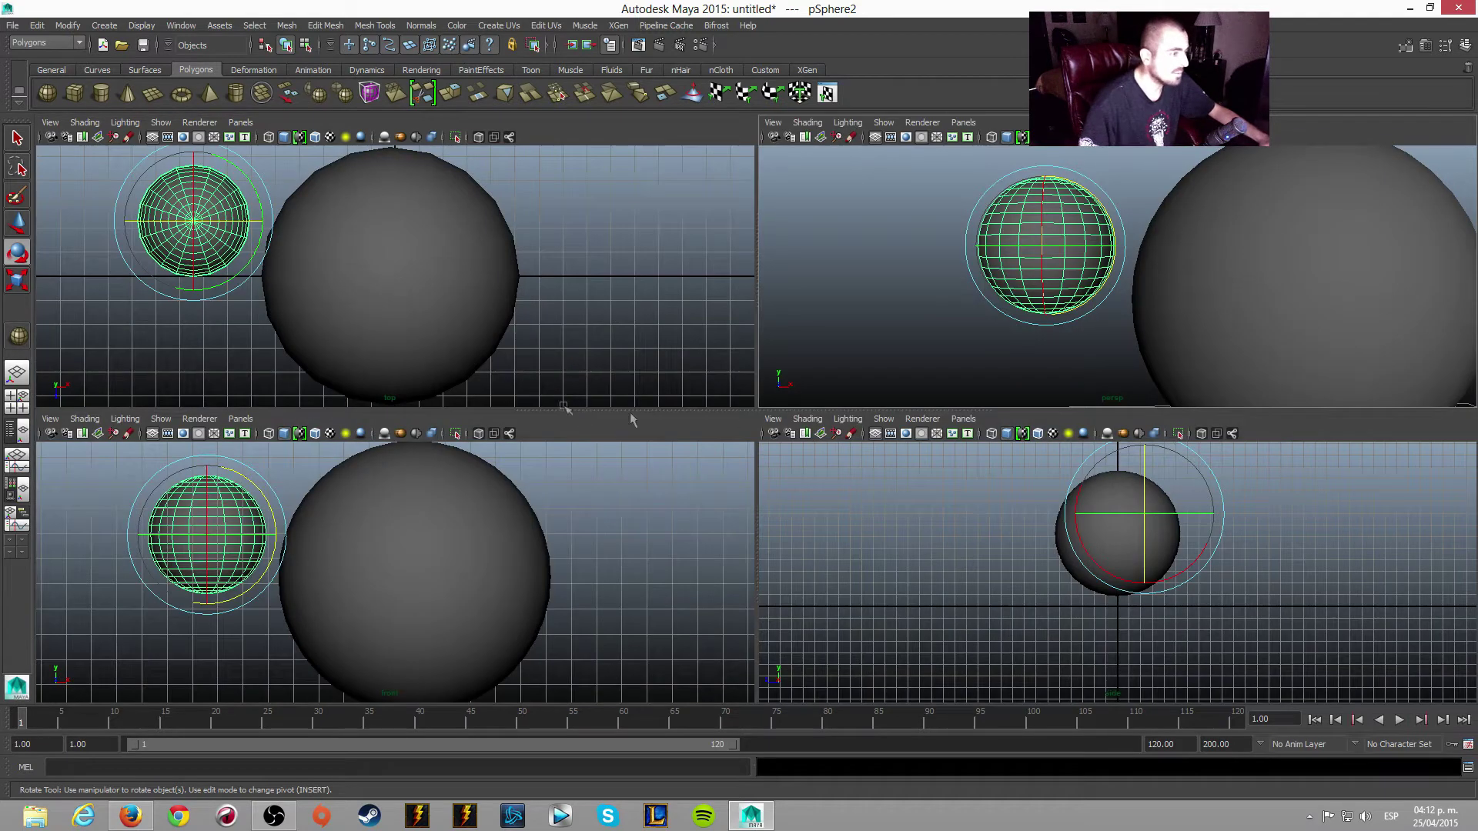
pyautogui.press('space')
pyautogui.moveTo(716, 453); pyautogui.dragTo(726, 502, button='middle')
pyautogui.hotkey('ctrl', 'z')
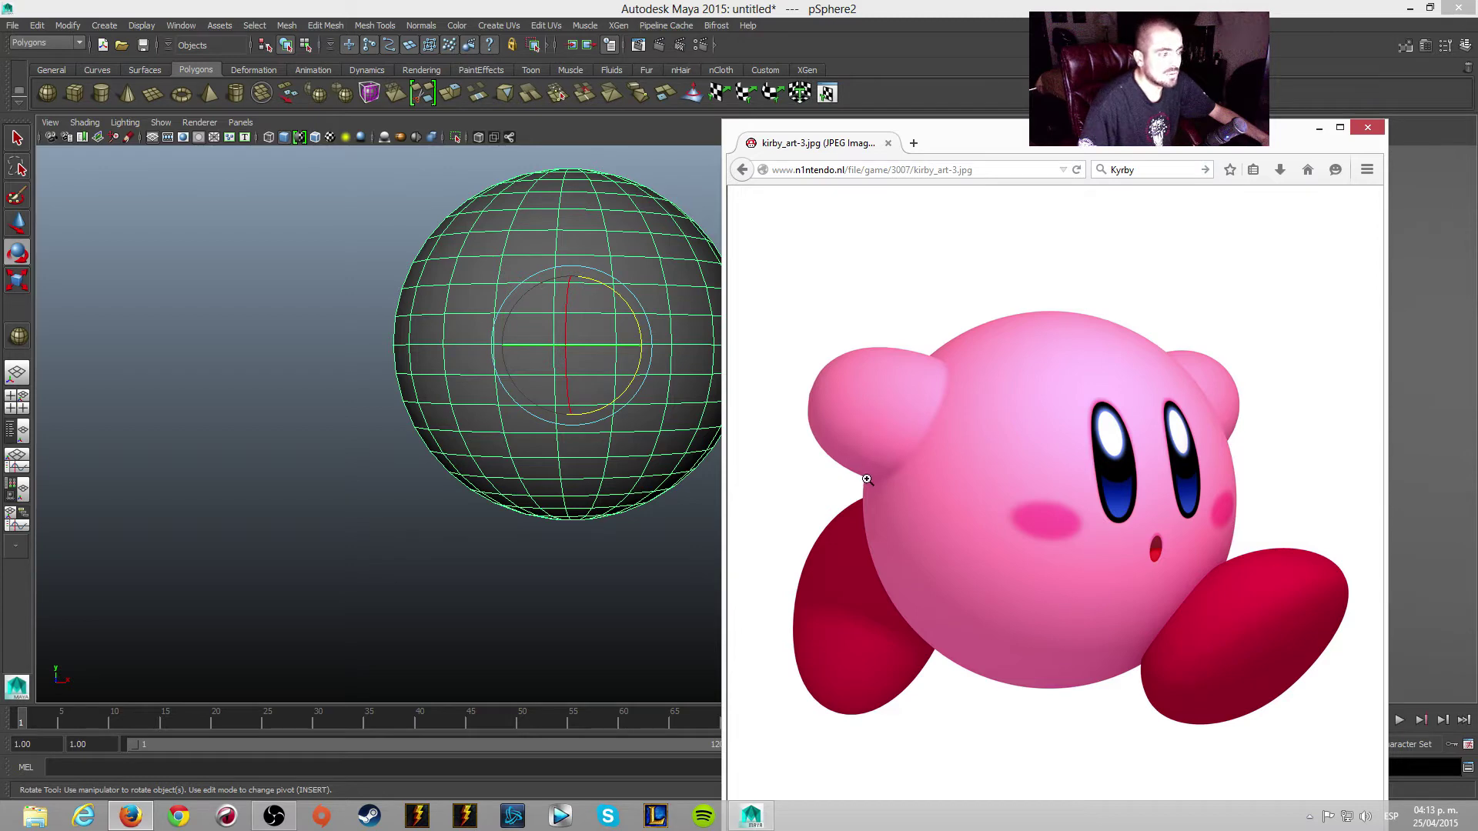
pyautogui.click(1318, 128)
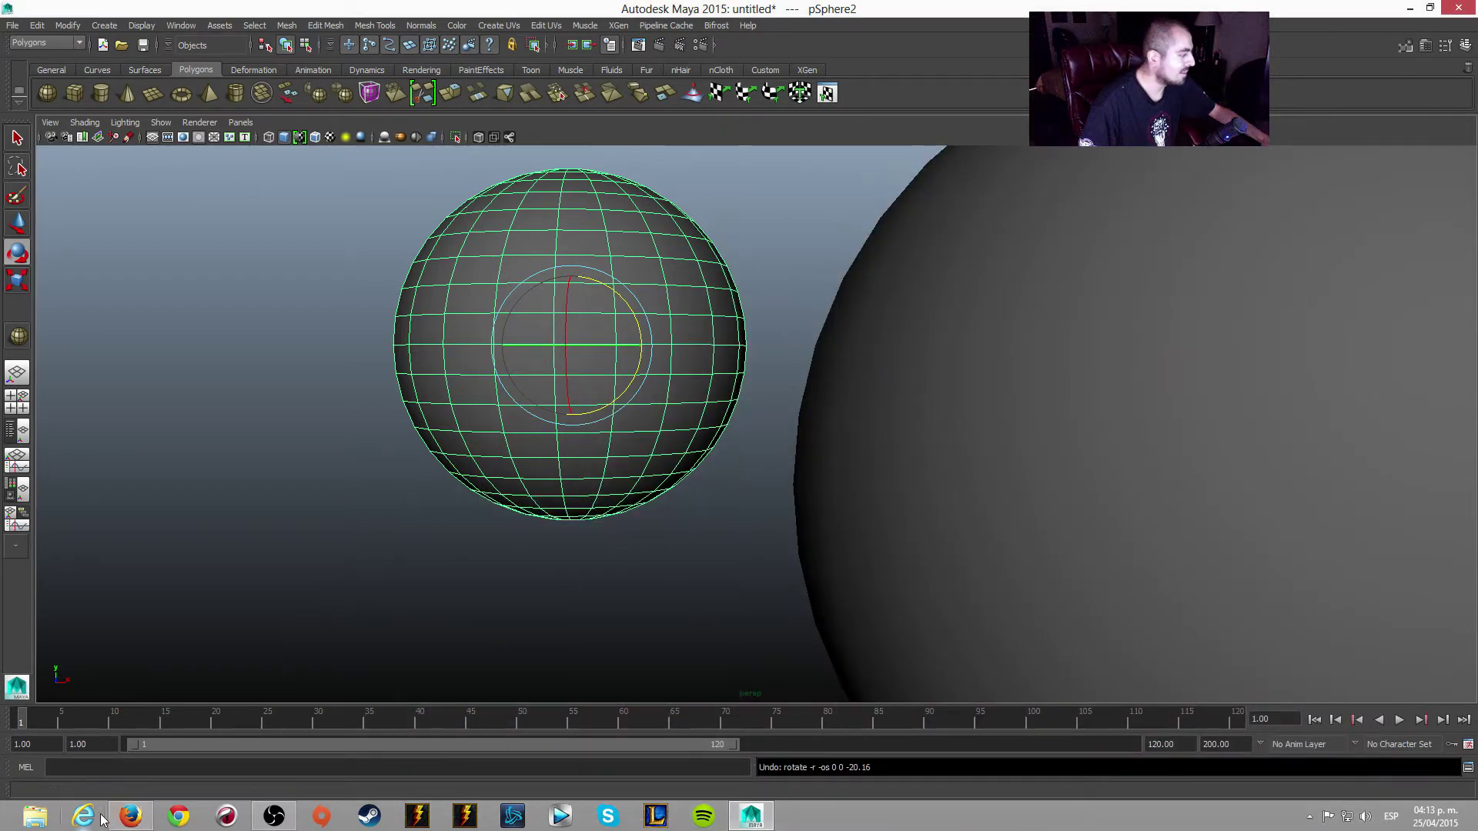
pyautogui.click(131, 816)
pyautogui.click(1318, 128)
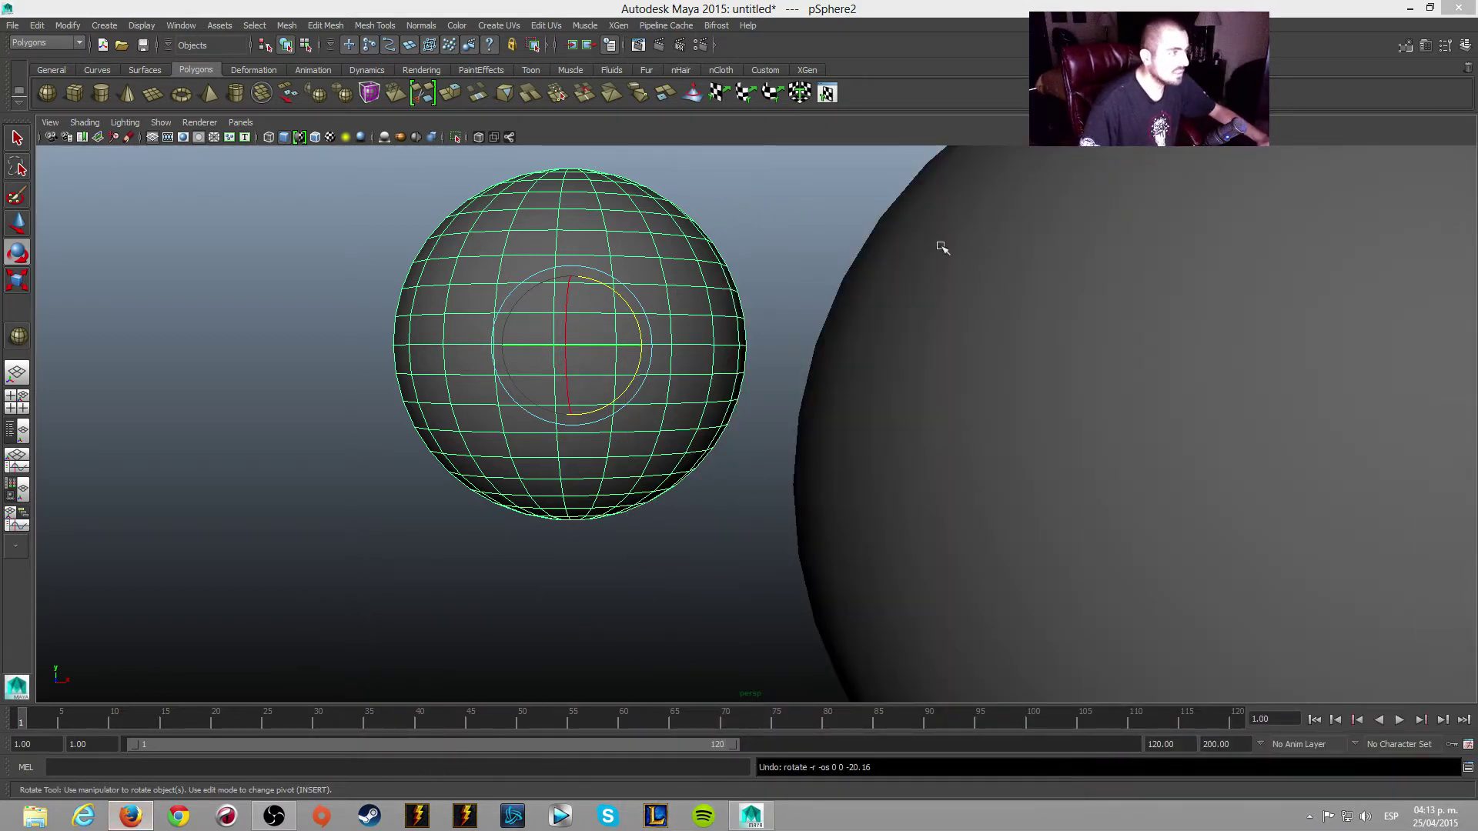
pyautogui.click(747, 469)
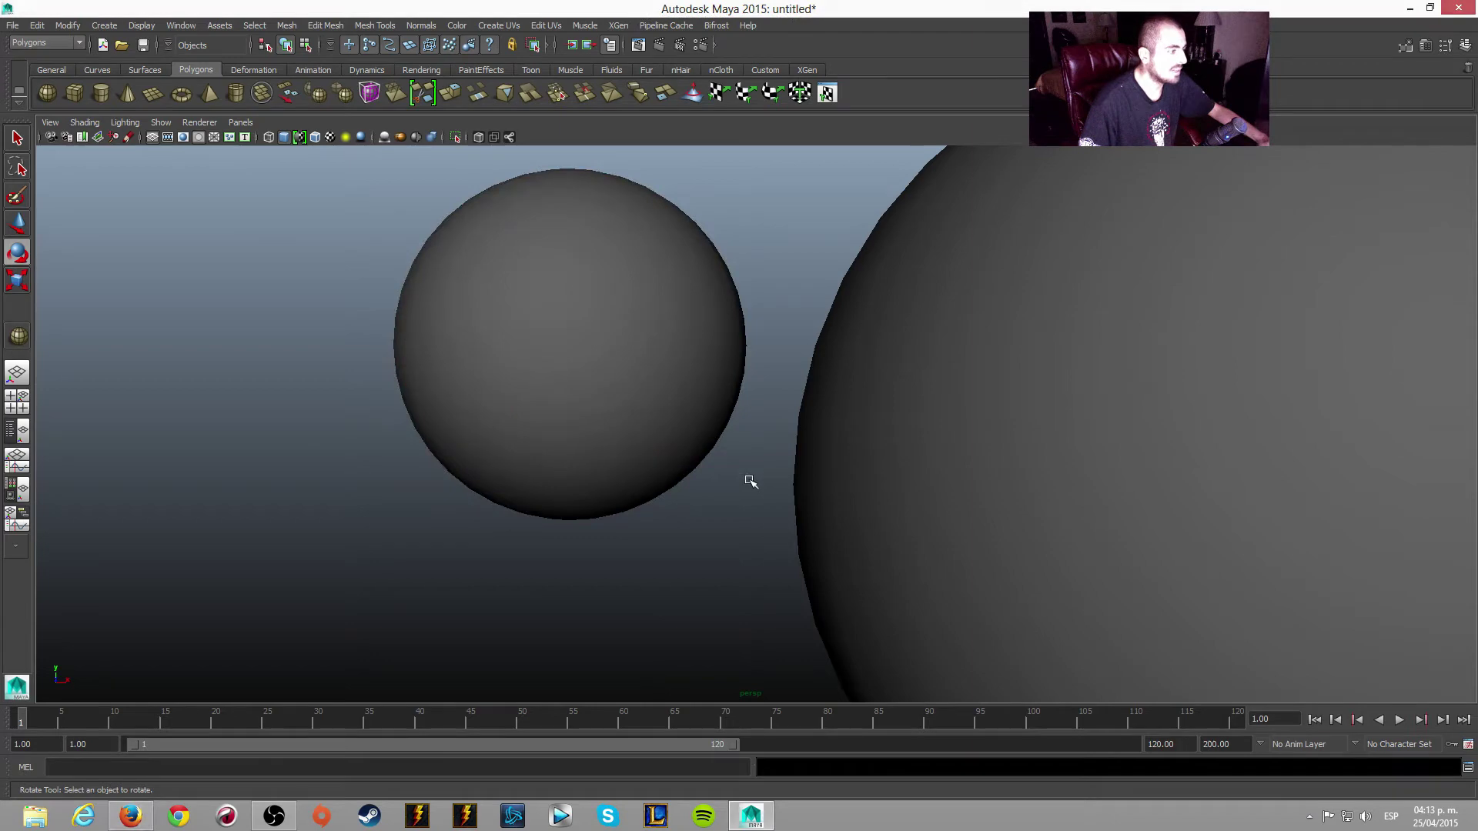
pyautogui.press('space')
pyautogui.press('space')
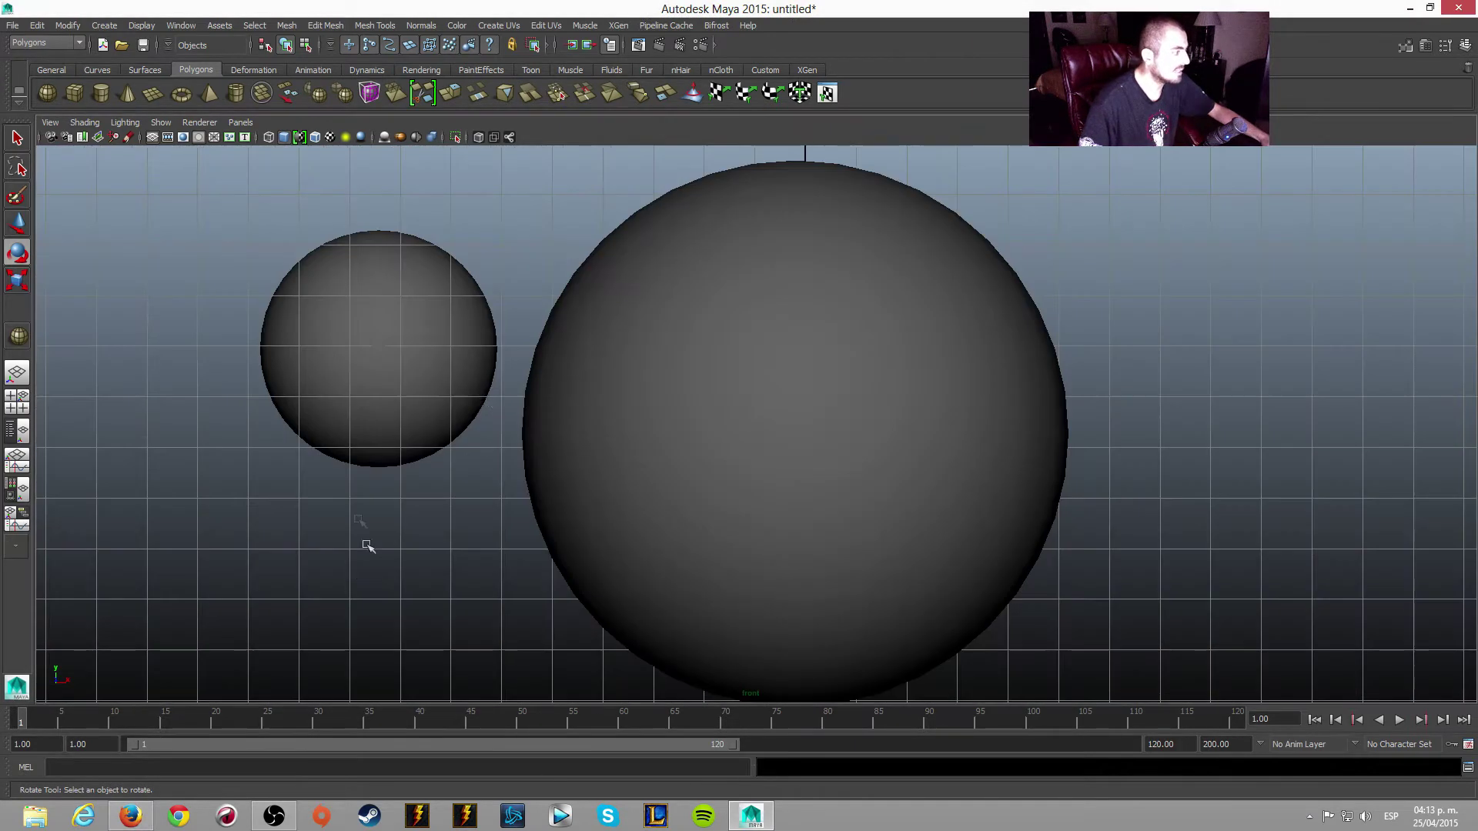
pyautogui.click(462, 380)
pyautogui.scroll(2, 291, 508)
pyautogui.keyDown('alt'); pyautogui.moveTo(292, 508); pyautogui.dragTo(693, 511, button='middle'); pyautogui.keyUp('alt')
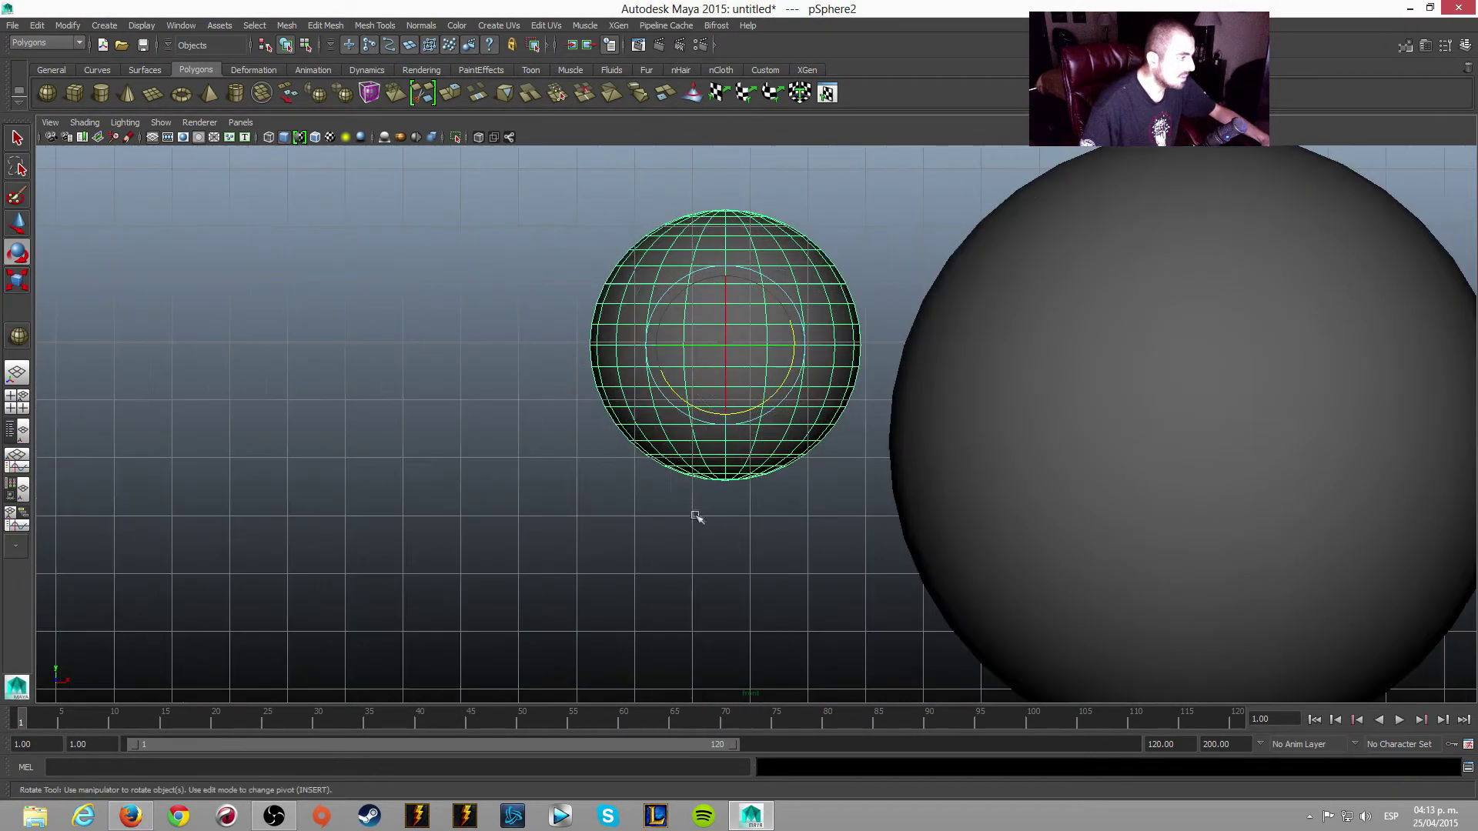
# - Put the small sphere in Face mode and box-select its lower half of faces
pyautogui.rightClick(742, 418)
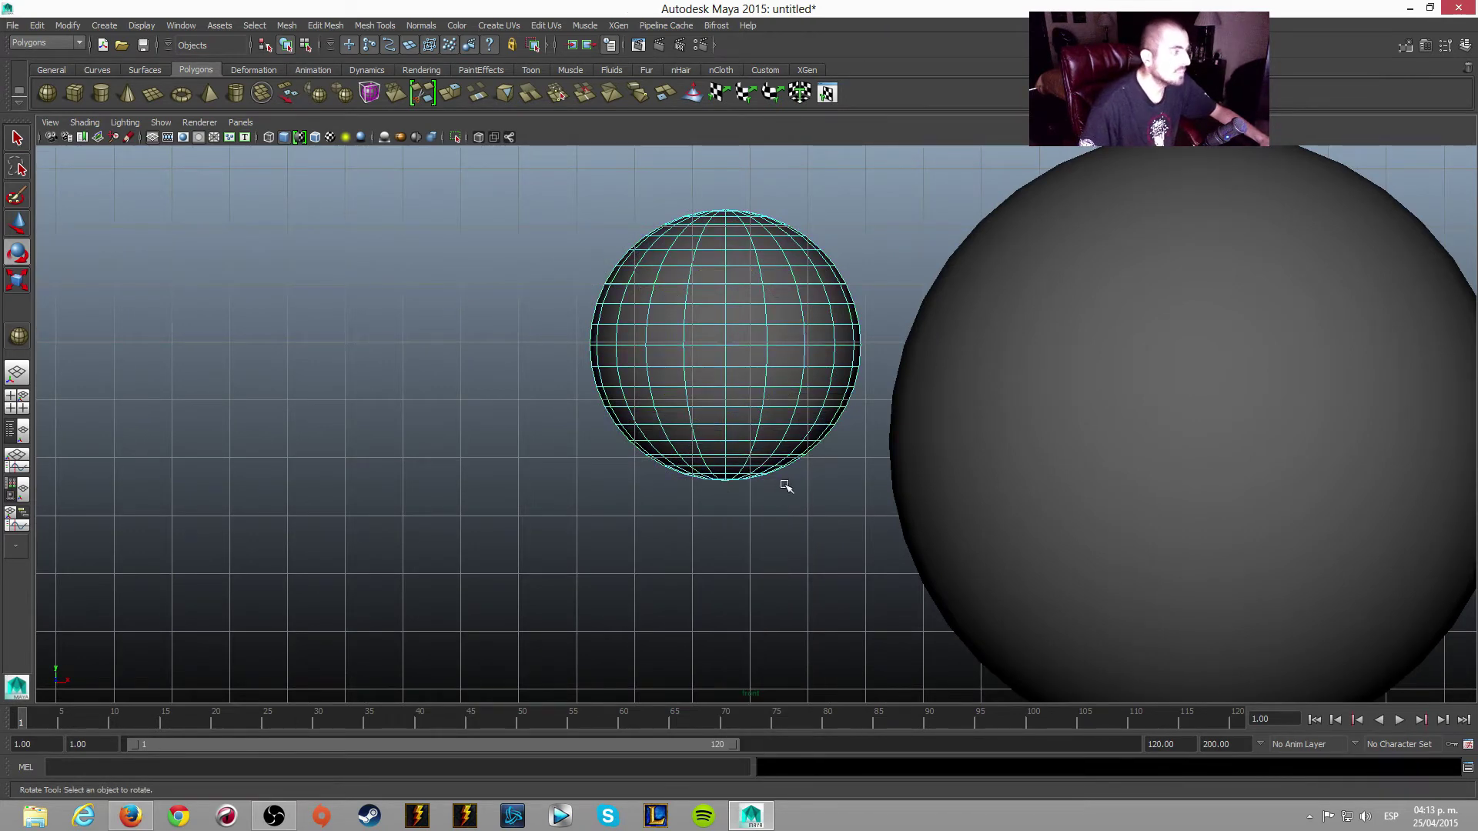
pyautogui.scroll(2, 782, 486)
pyautogui.scroll(3, 786, 489)
pyautogui.scroll(1, 799, 483)
pyautogui.moveTo(960, 352); pyautogui.dragTo(419, 545)
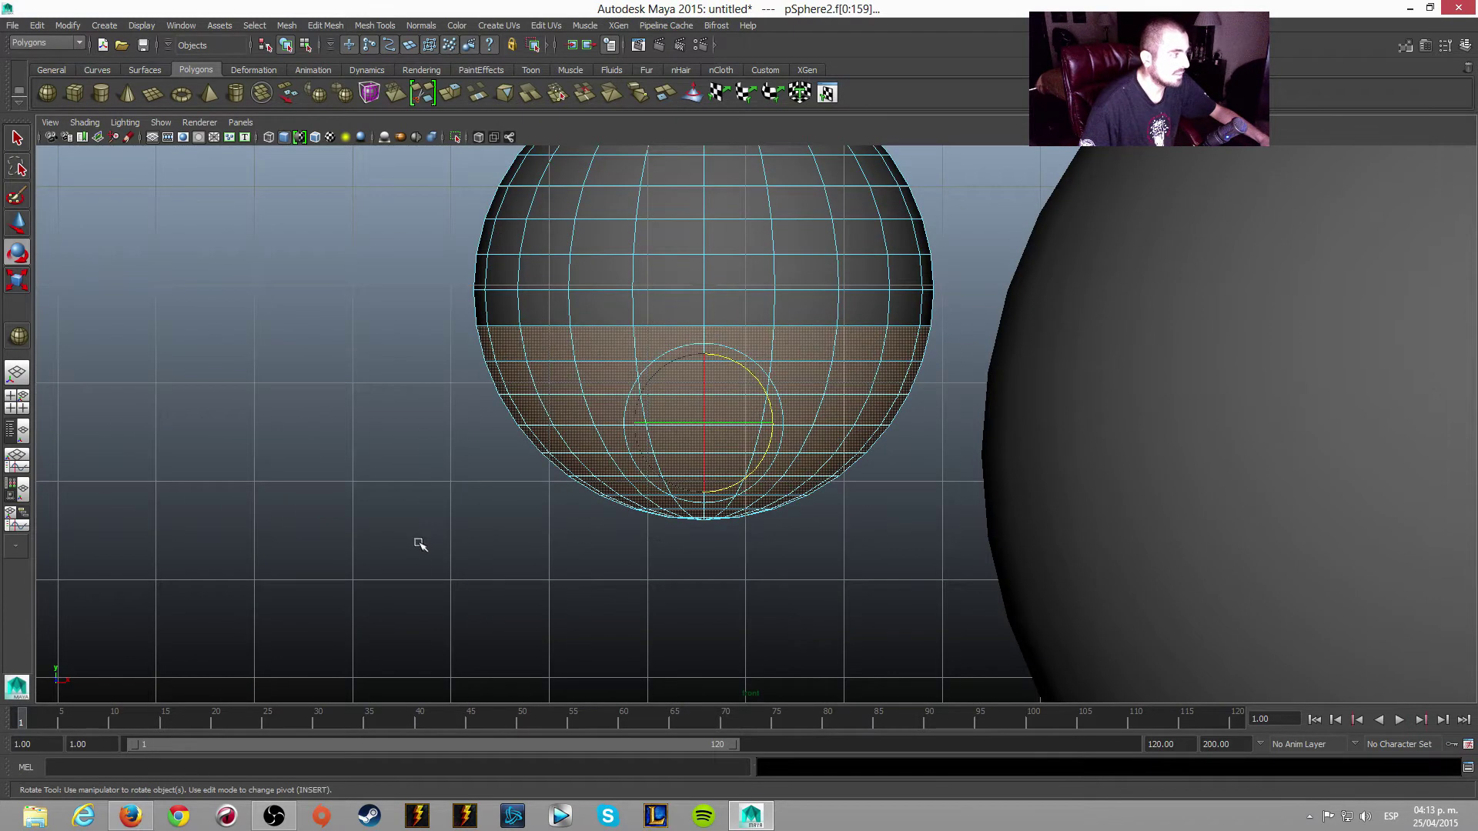
pyautogui.moveTo(452, 357)
pyautogui.mouseDown()
pyautogui.moveTo(422, 362)
pyautogui.moveTo(922, 572)
pyautogui.moveTo(950, 599)
pyautogui.mouseUp()
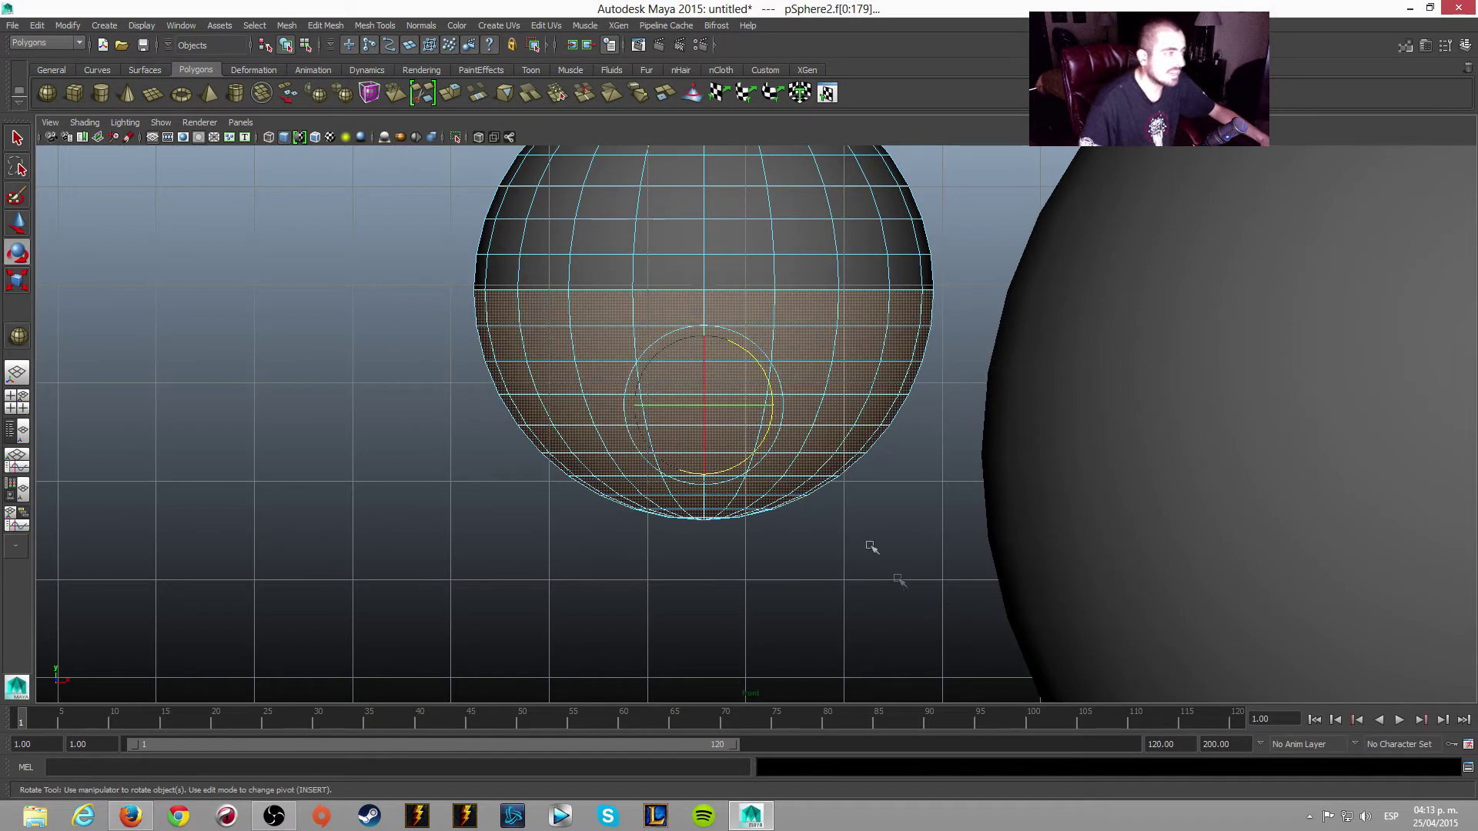
pyautogui.scroll(-3, 854, 490)
pyautogui.scroll(-3, 858, 554)
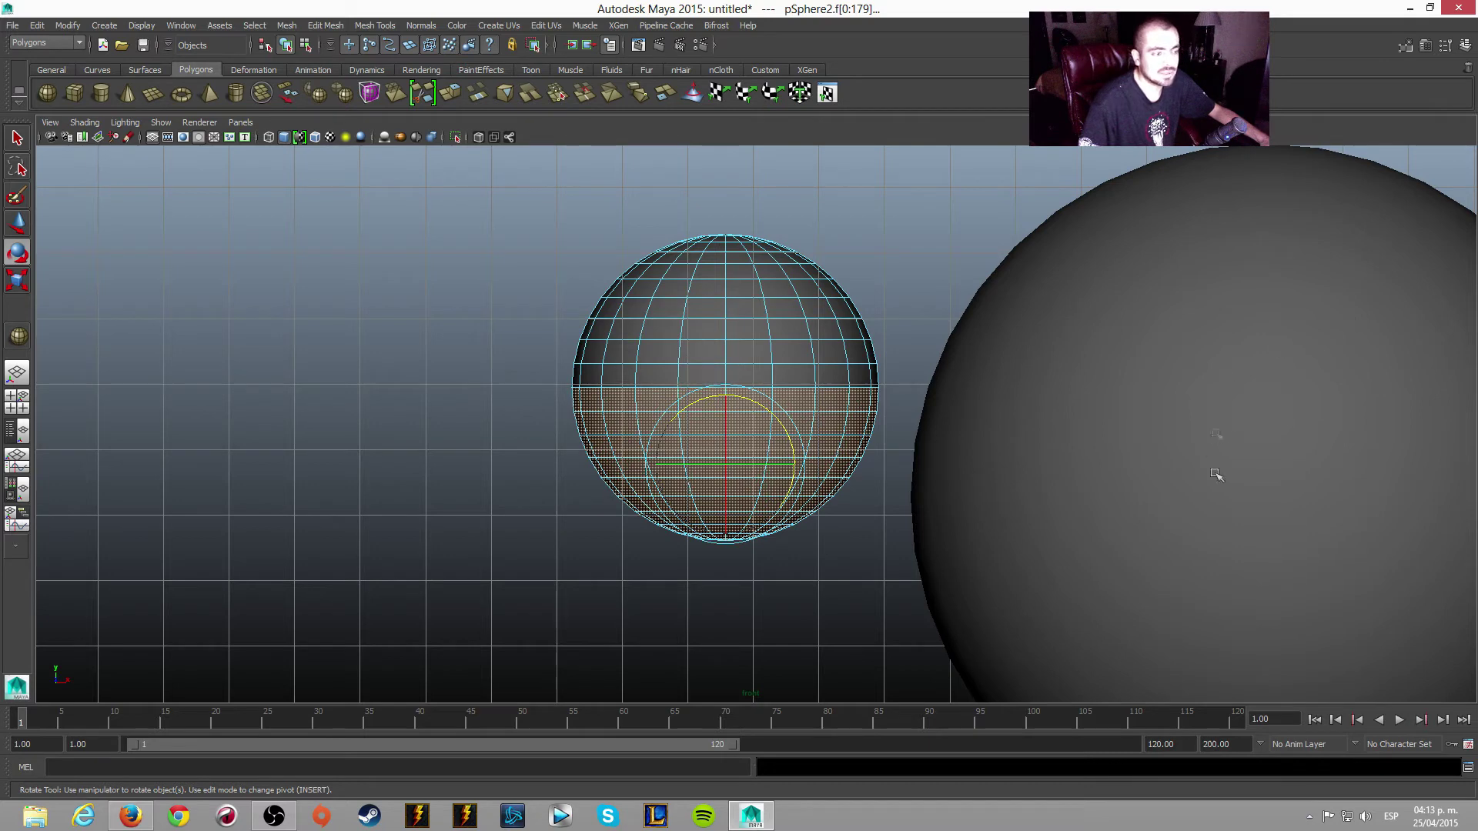
pyautogui.scroll(3, 898, 594)
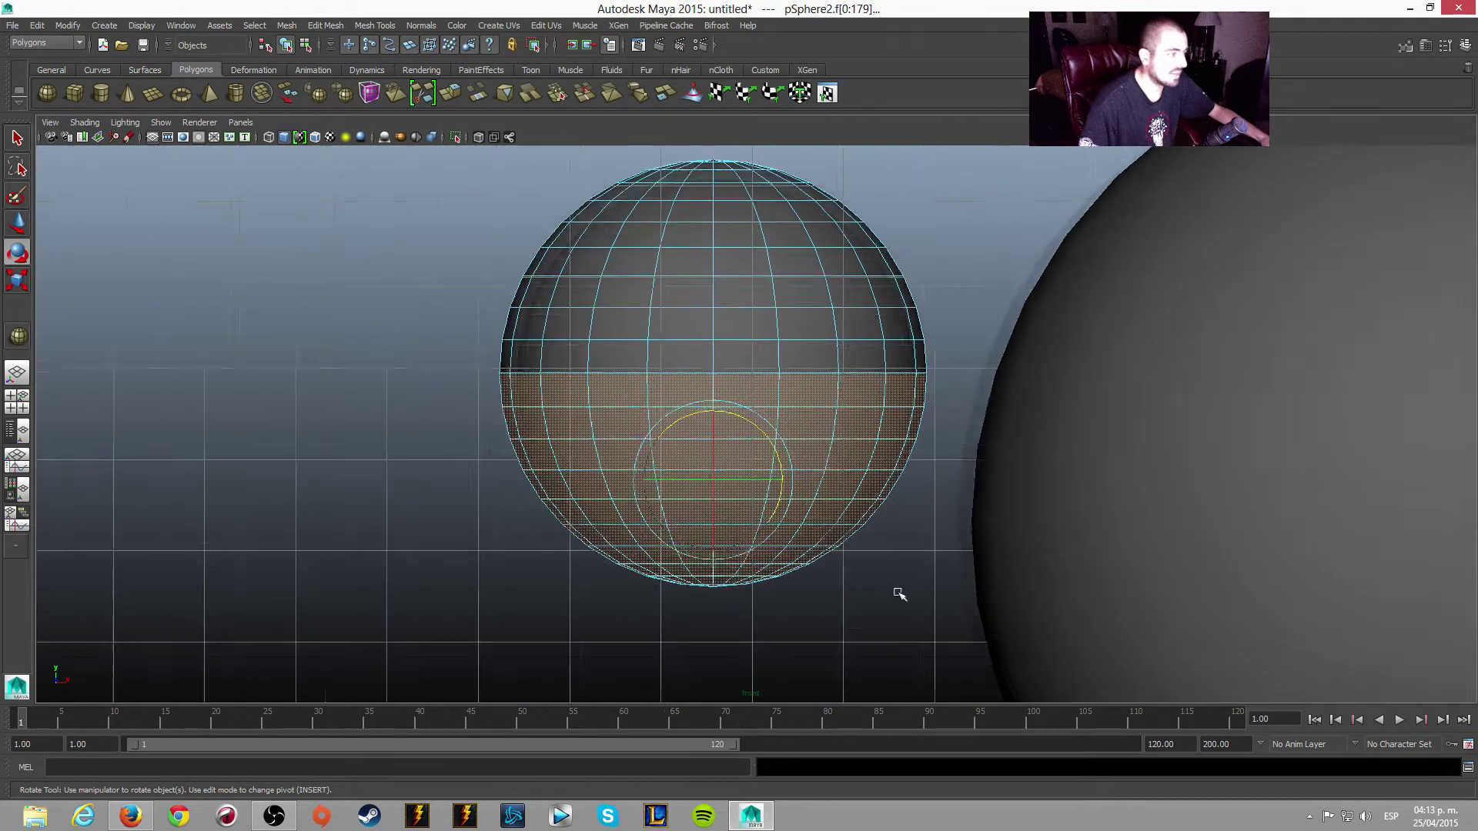
pyautogui.scroll(1, 815, 547)
pyautogui.scroll(-5, 696, 456)
pyautogui.scroll(-1, 695, 457)
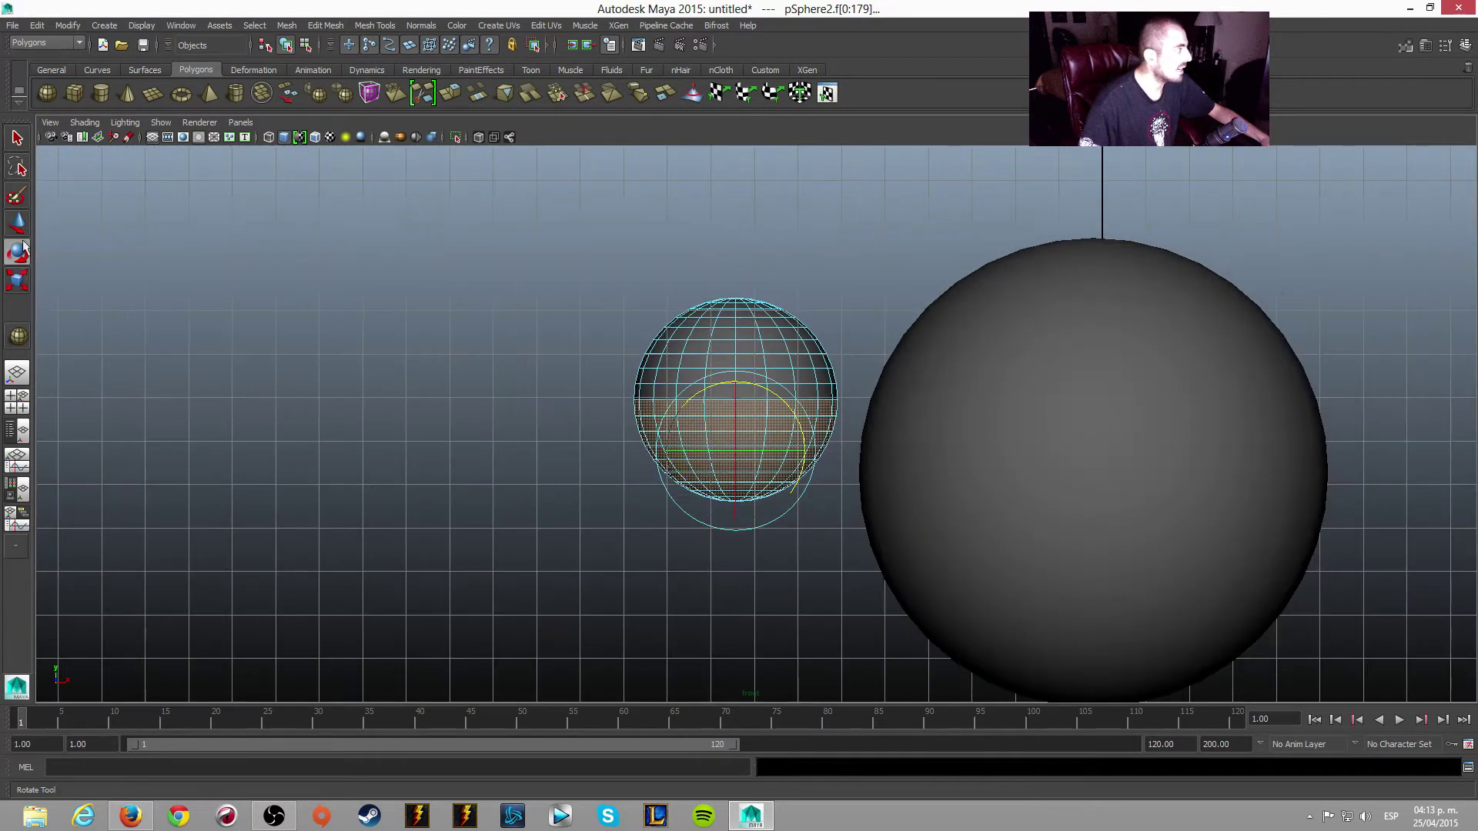
pyautogui.click(19, 227)
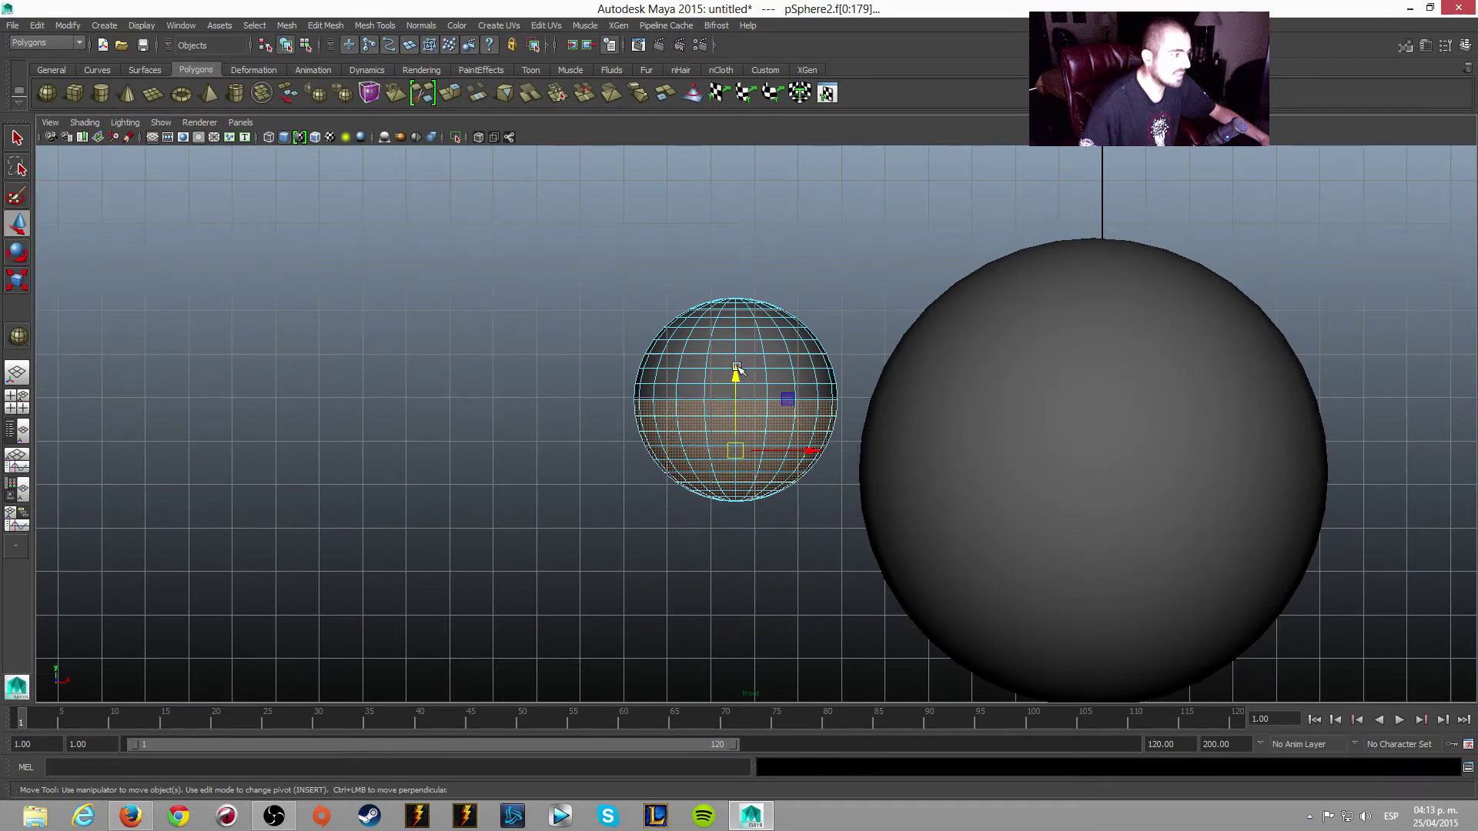
# - Pull the small sphere's lower faces down into a tall capsule, then reselect it as an object
pyautogui.moveTo(738, 377); pyautogui.dragTo(736, 477)
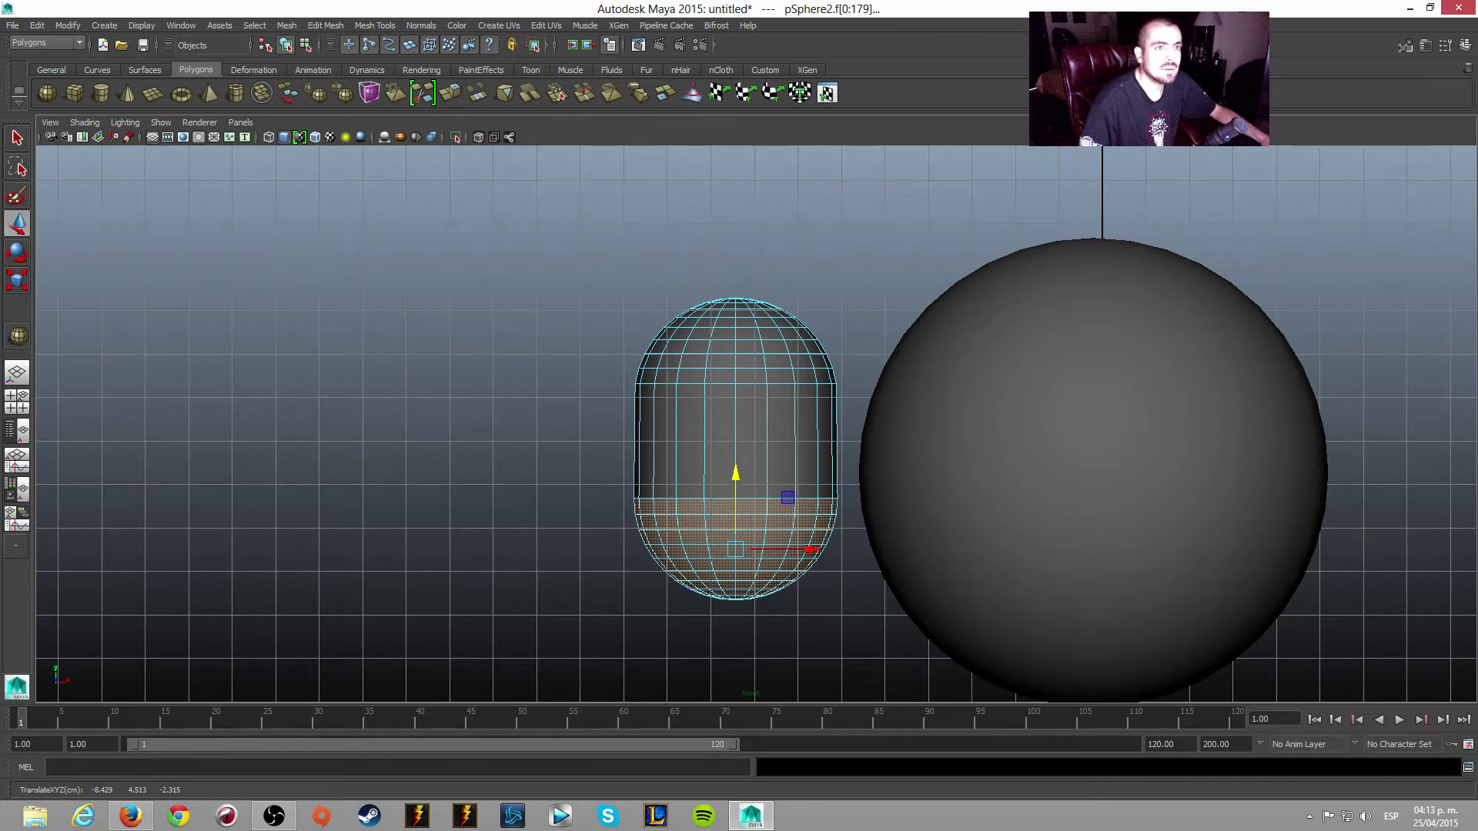
pyautogui.hotkey('alt', 'Tab')
pyautogui.moveTo(1195, 81); pyautogui.dragTo(1094, 106)
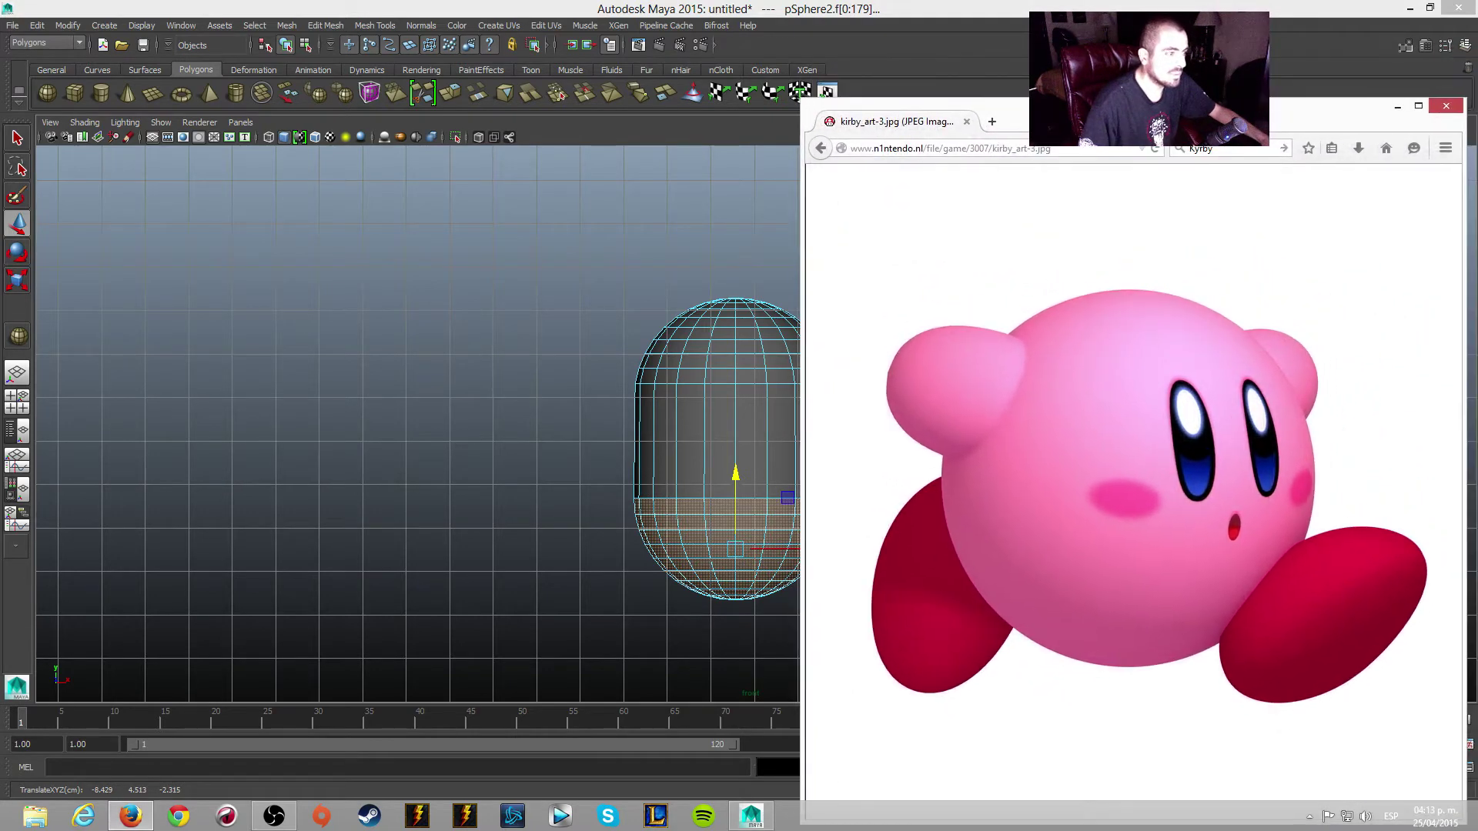
pyautogui.hotkey('alt', 'Tab')
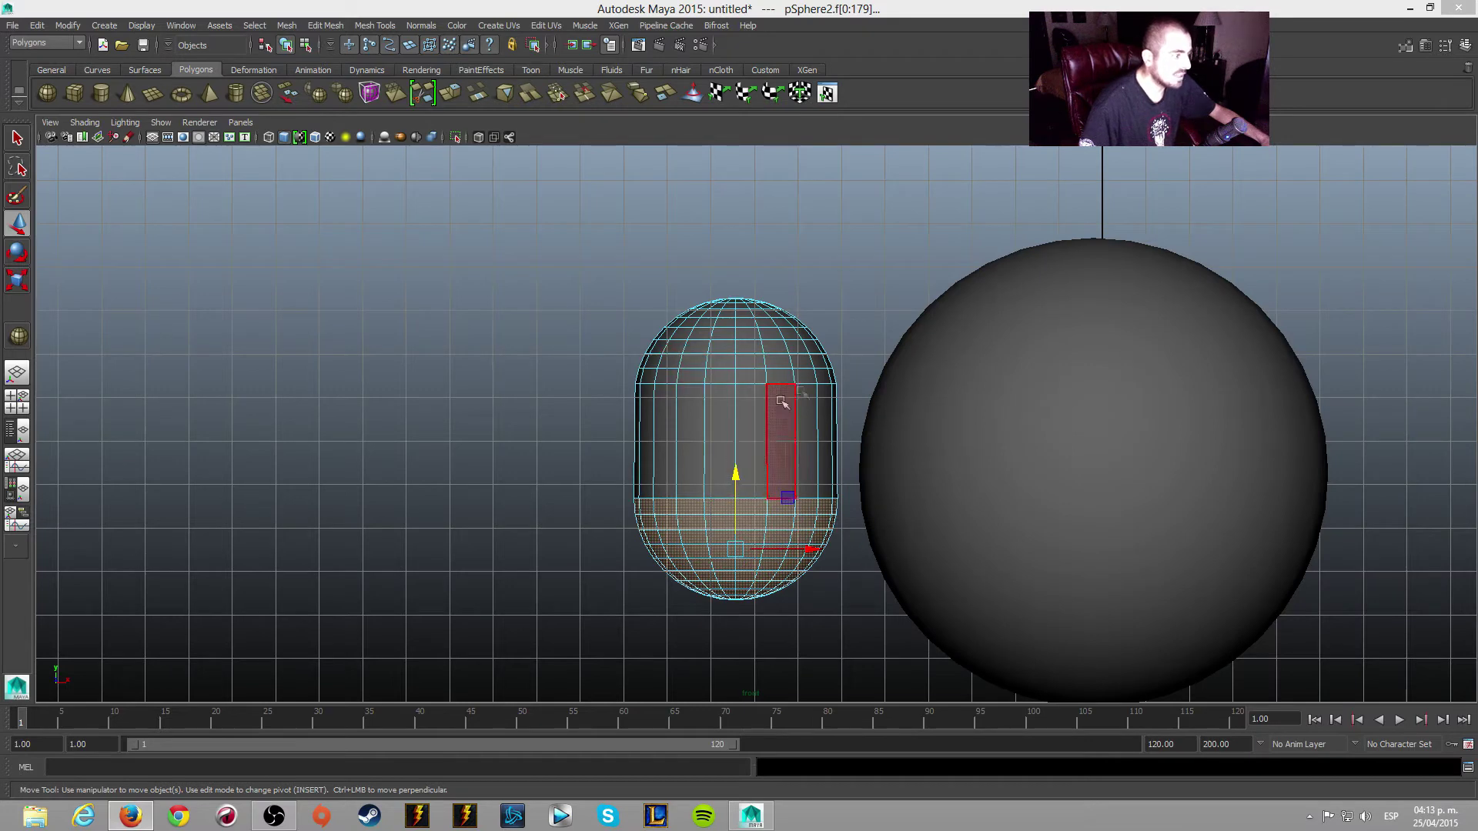
pyautogui.moveTo(751, 404); pyautogui.dragTo(785, 393, button='right')
pyautogui.scroll(2, 762, 442)
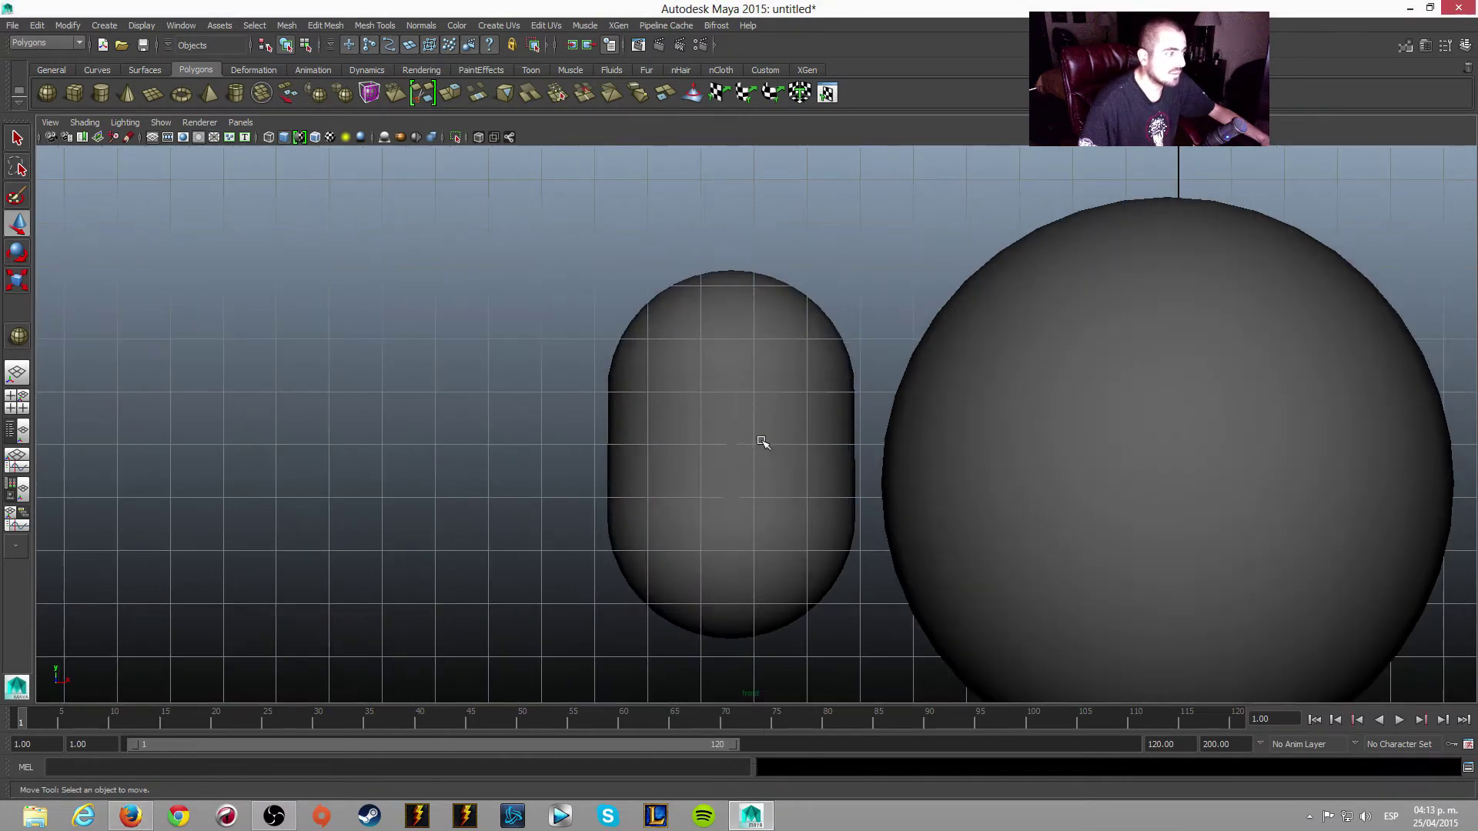
pyautogui.click(735, 453)
# - In Edge mode, lower the capsule's upper edge loops to start tapering its top
pyautogui.moveTo(709, 383); pyautogui.dragTo(710, 374, button='right')
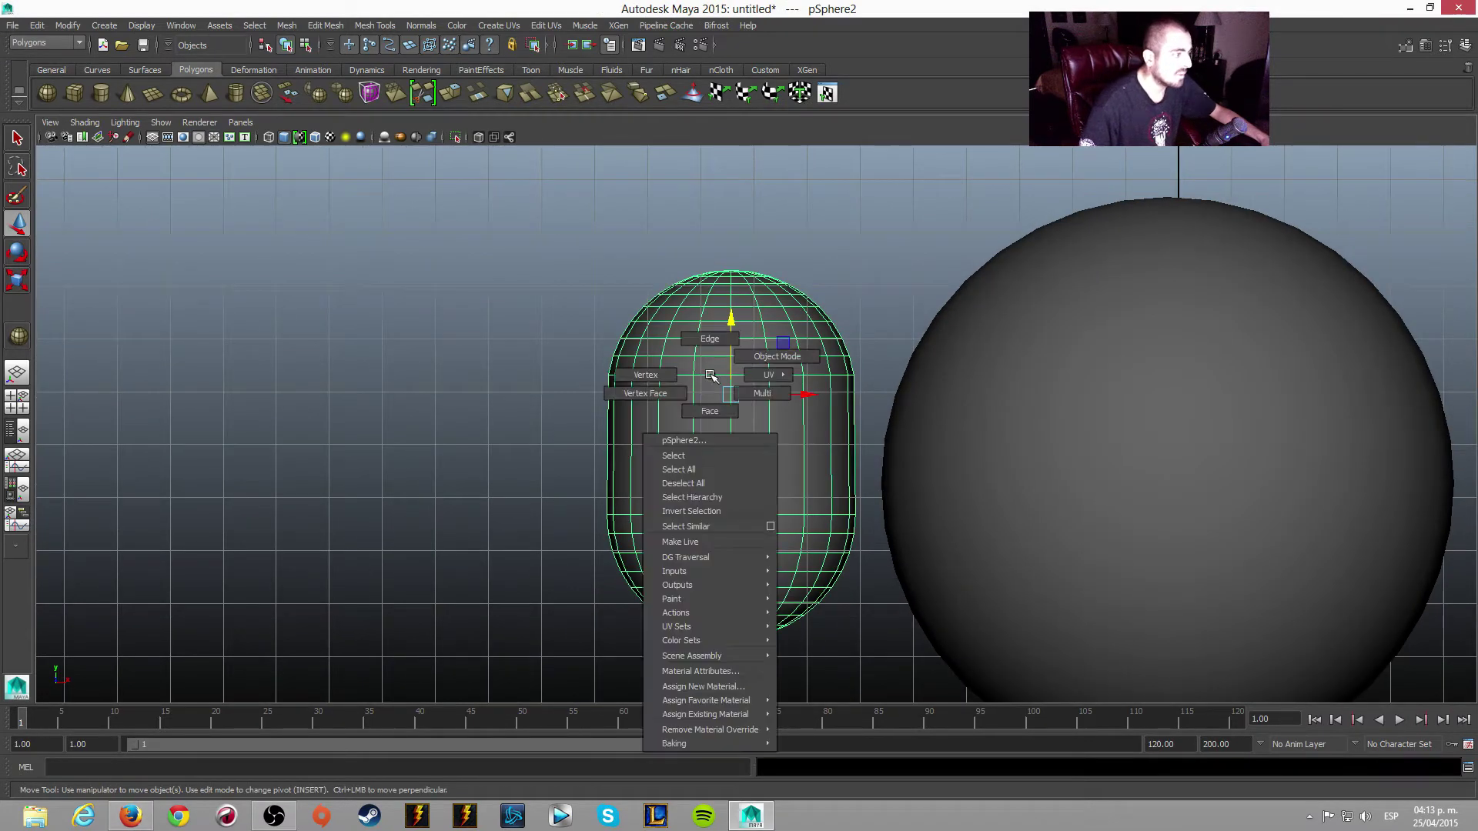
pyautogui.doubleClick(709, 374)
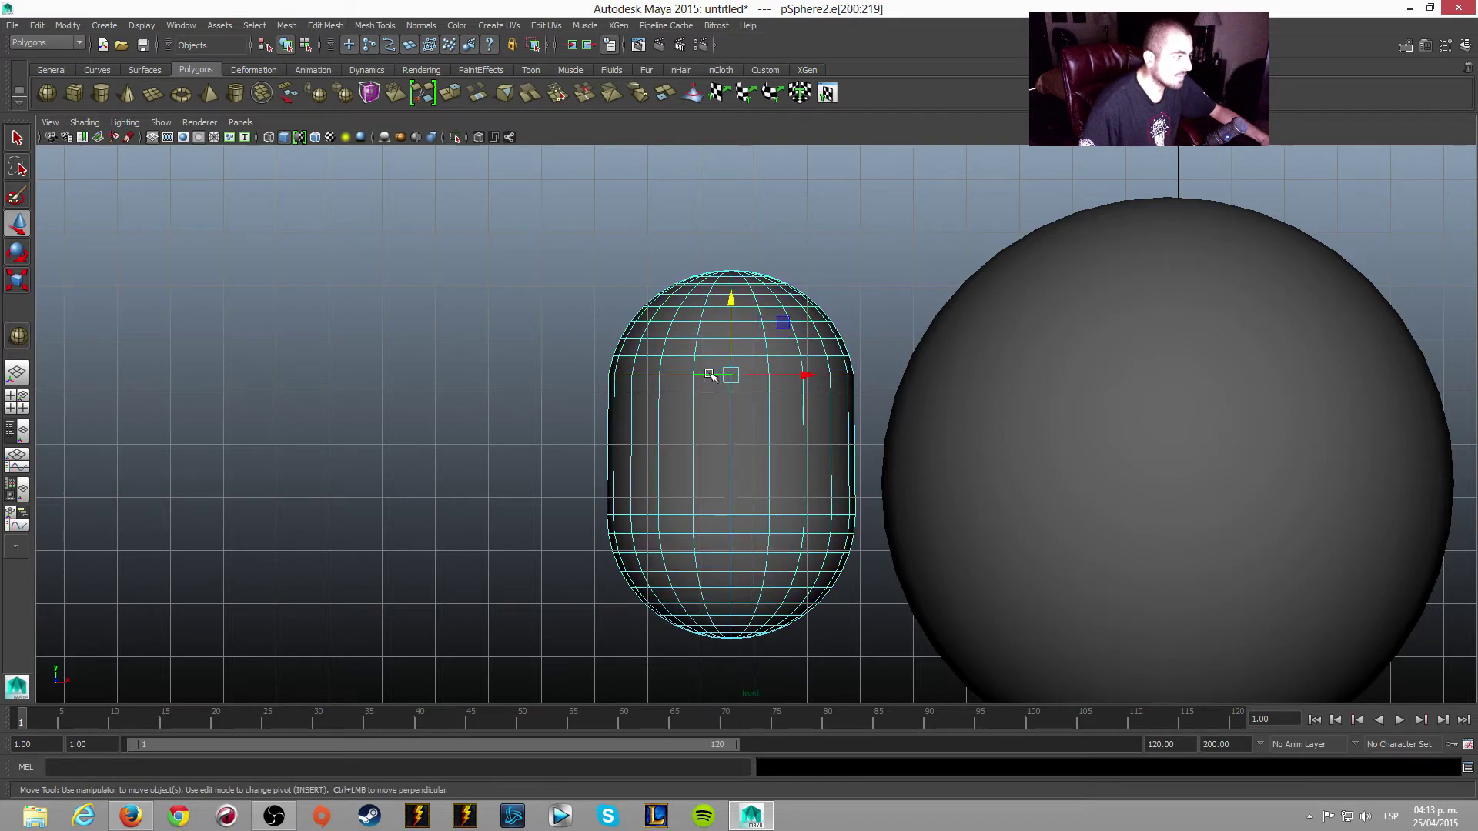
pyautogui.moveTo(733, 307); pyautogui.dragTo(709, 356)
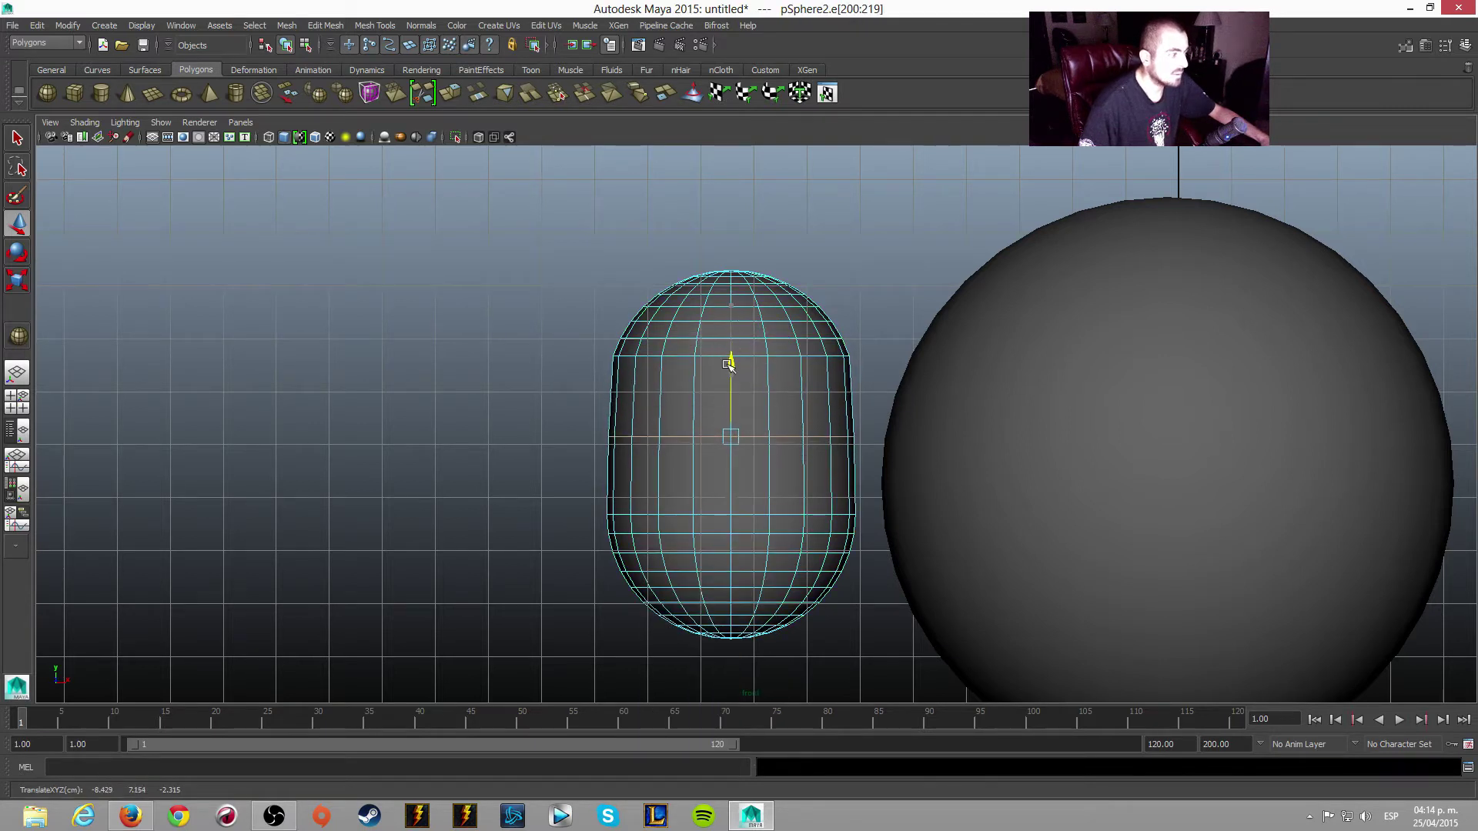
pyautogui.doubleClick(651, 354)
pyautogui.moveTo(724, 289); pyautogui.dragTo(730, 311)
pyautogui.doubleClick(707, 339)
pyautogui.moveTo(729, 279); pyautogui.dragTo(732, 285)
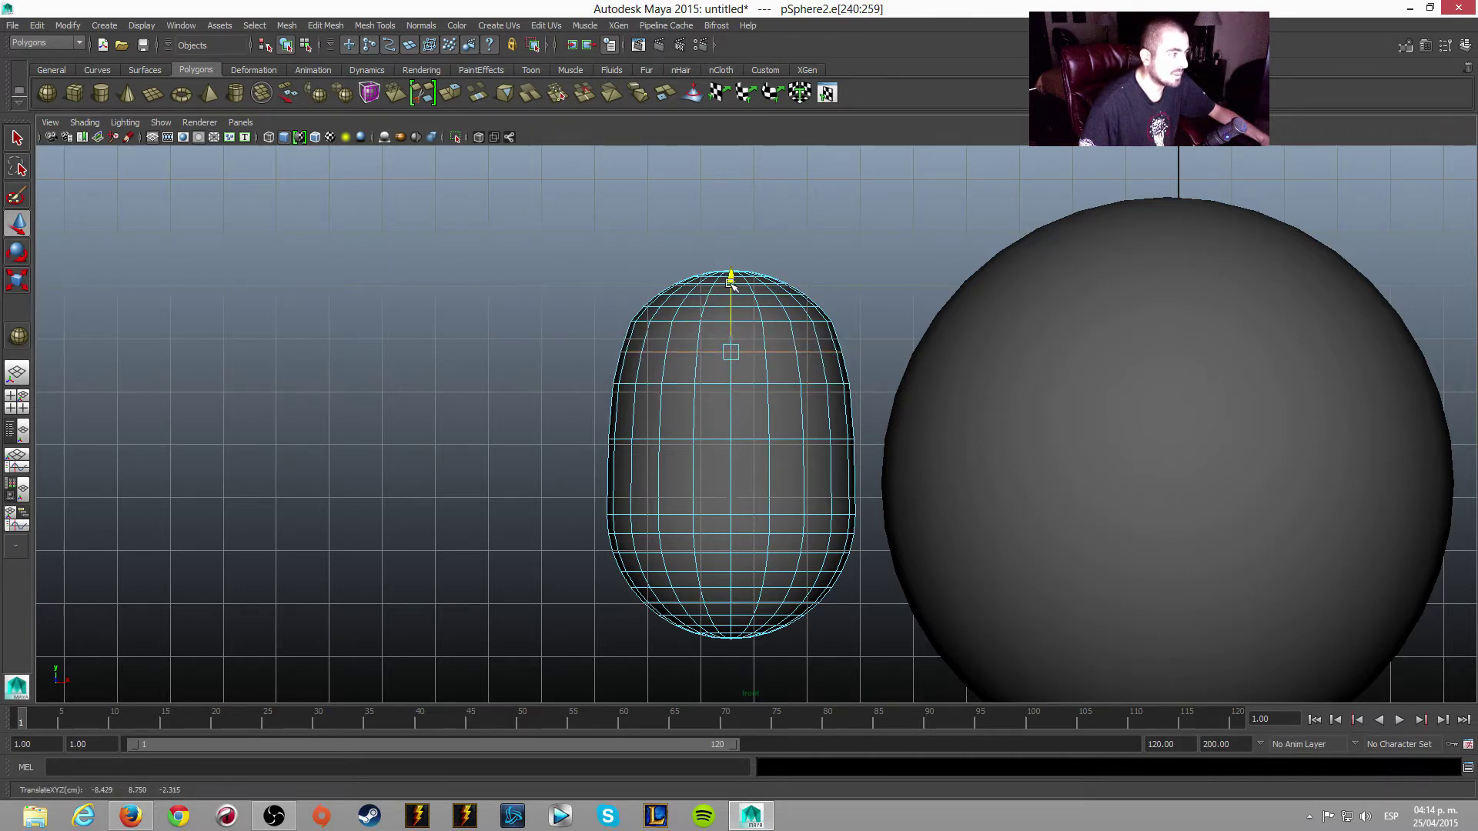
# - Fine-tune the top edge loops into an egg, check the reference, and reselect the whole egg
pyautogui.doubleClick(709, 320)
pyautogui.moveTo(730, 246); pyautogui.dragTo(730, 251)
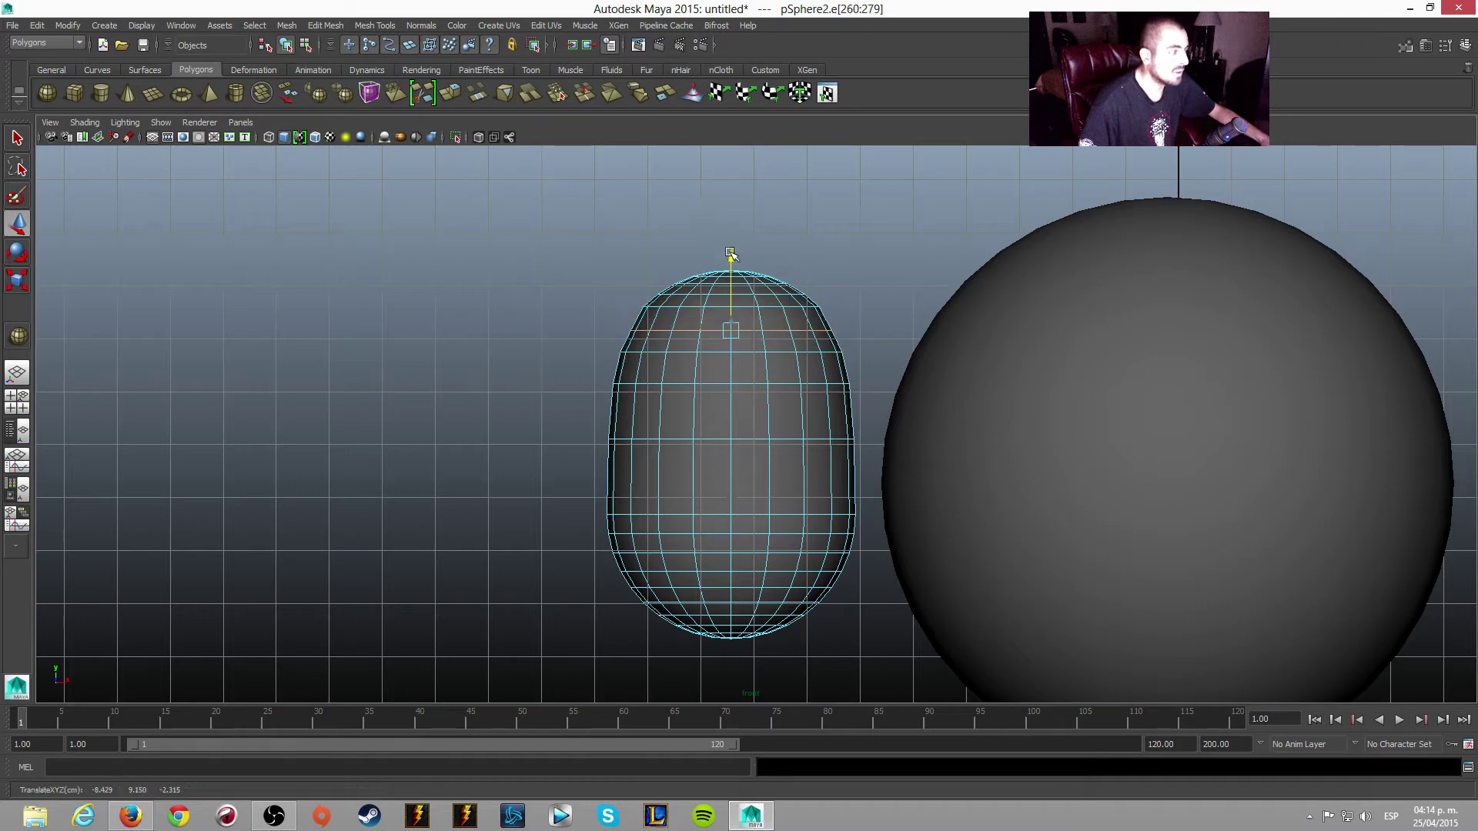
pyautogui.doubleClick(690, 385)
pyautogui.moveTo(731, 308); pyautogui.dragTo(732, 312)
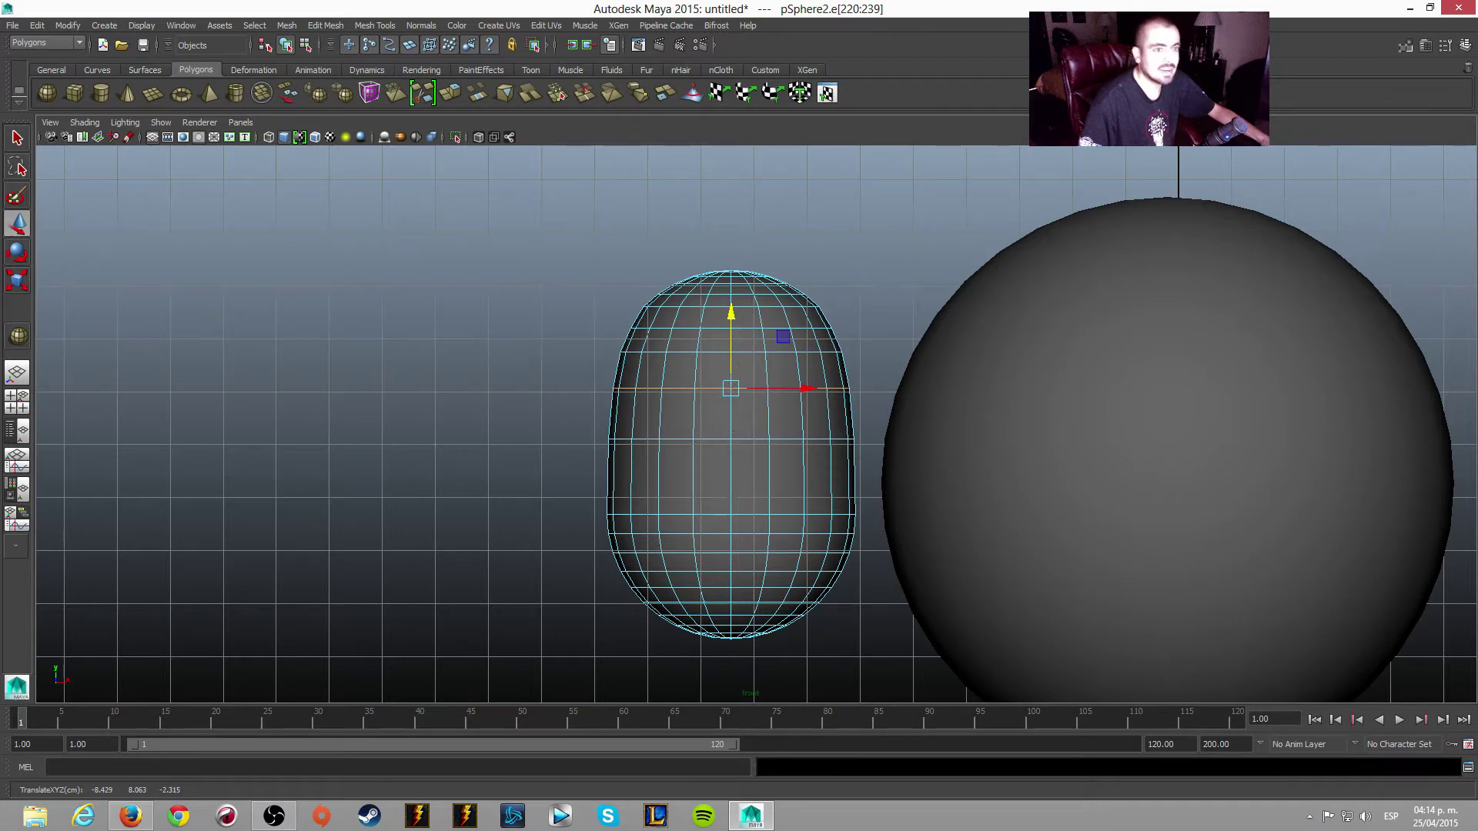
pyautogui.moveTo(1309, 148); pyautogui.dragTo(1414, 87)
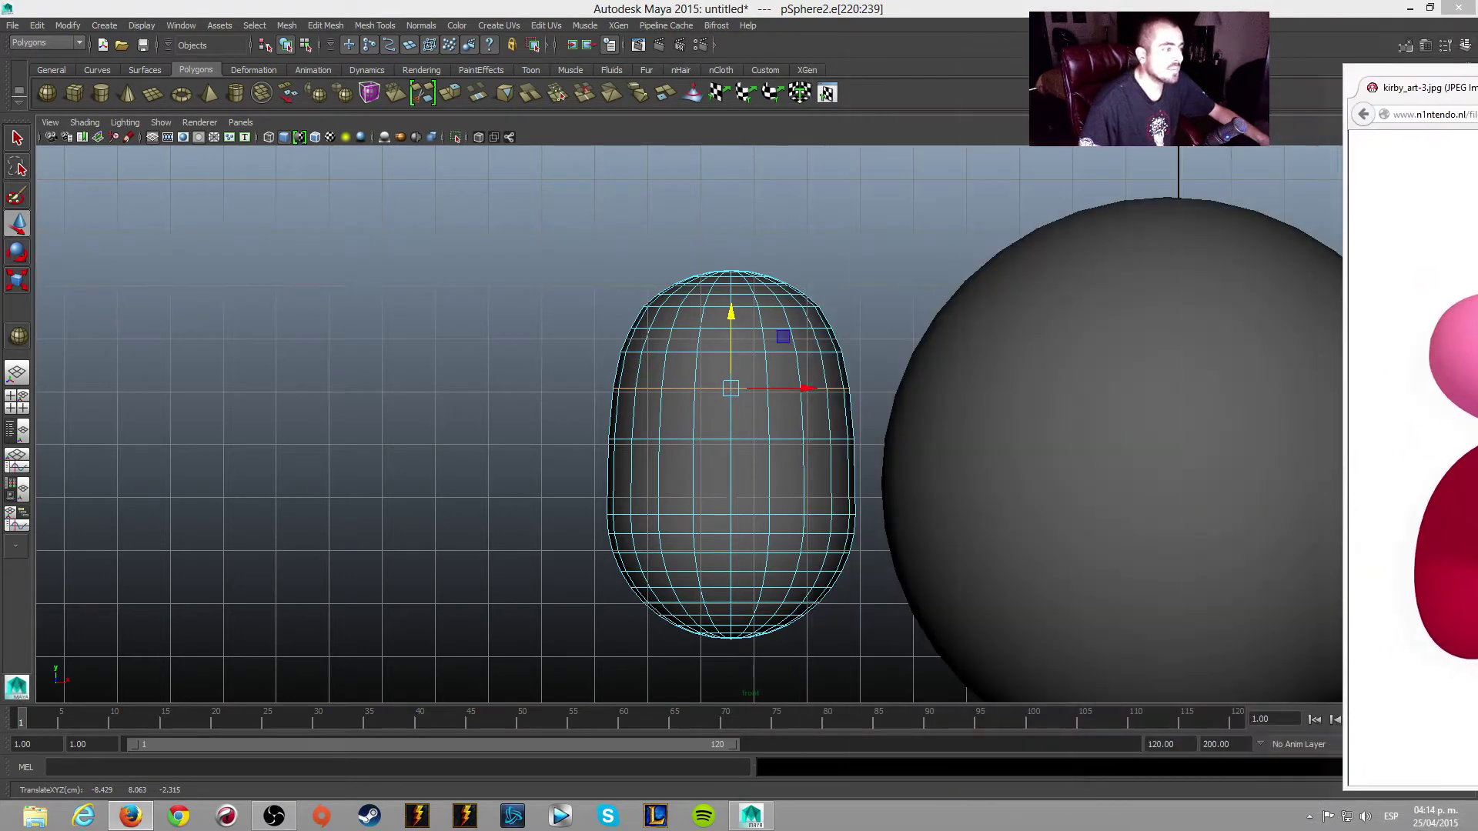
pyautogui.click(1258, 141)
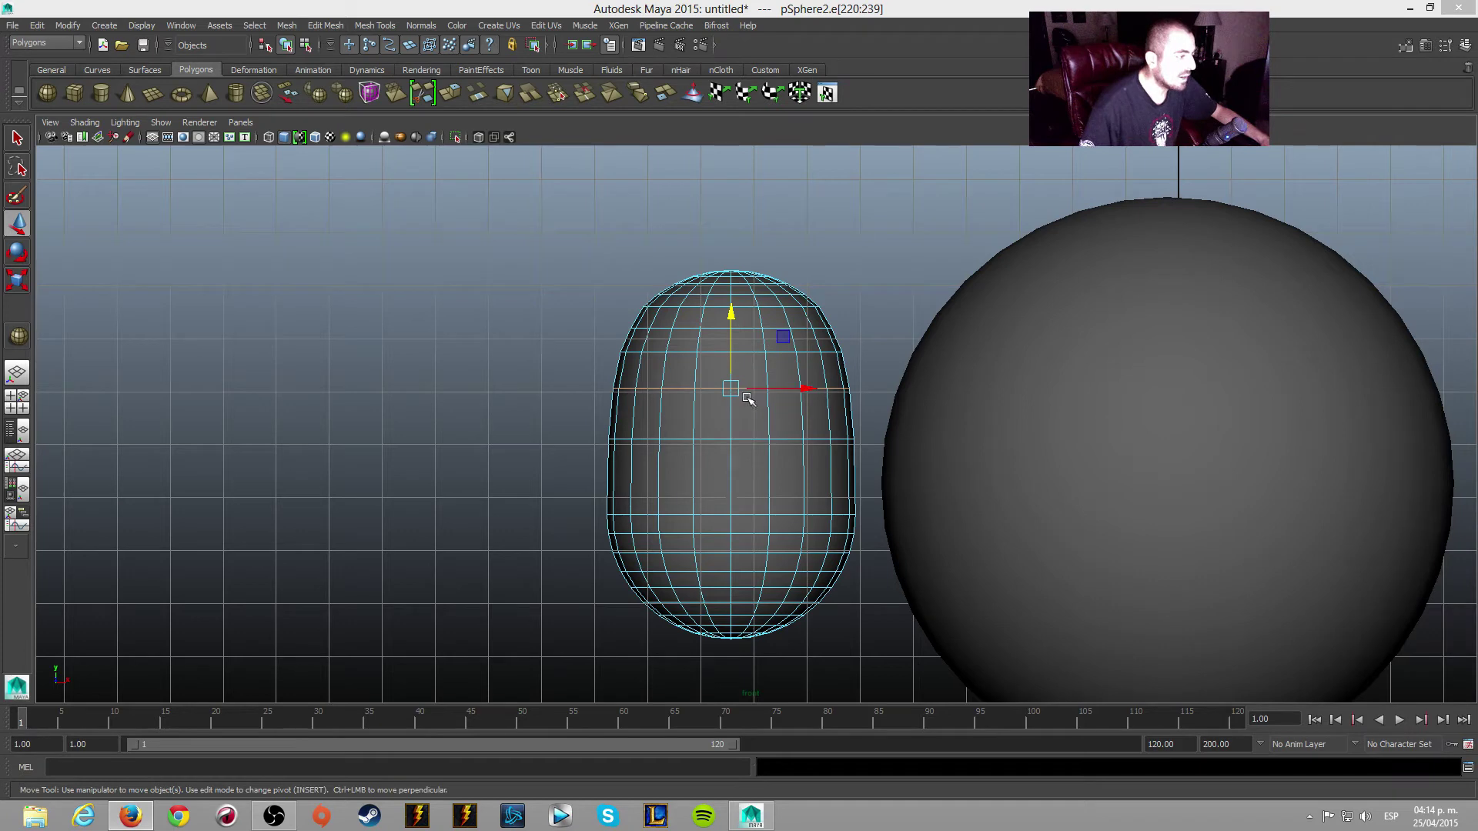
pyautogui.moveTo(747, 399); pyautogui.dragTo(804, 408, button='right')
pyautogui.click(762, 428)
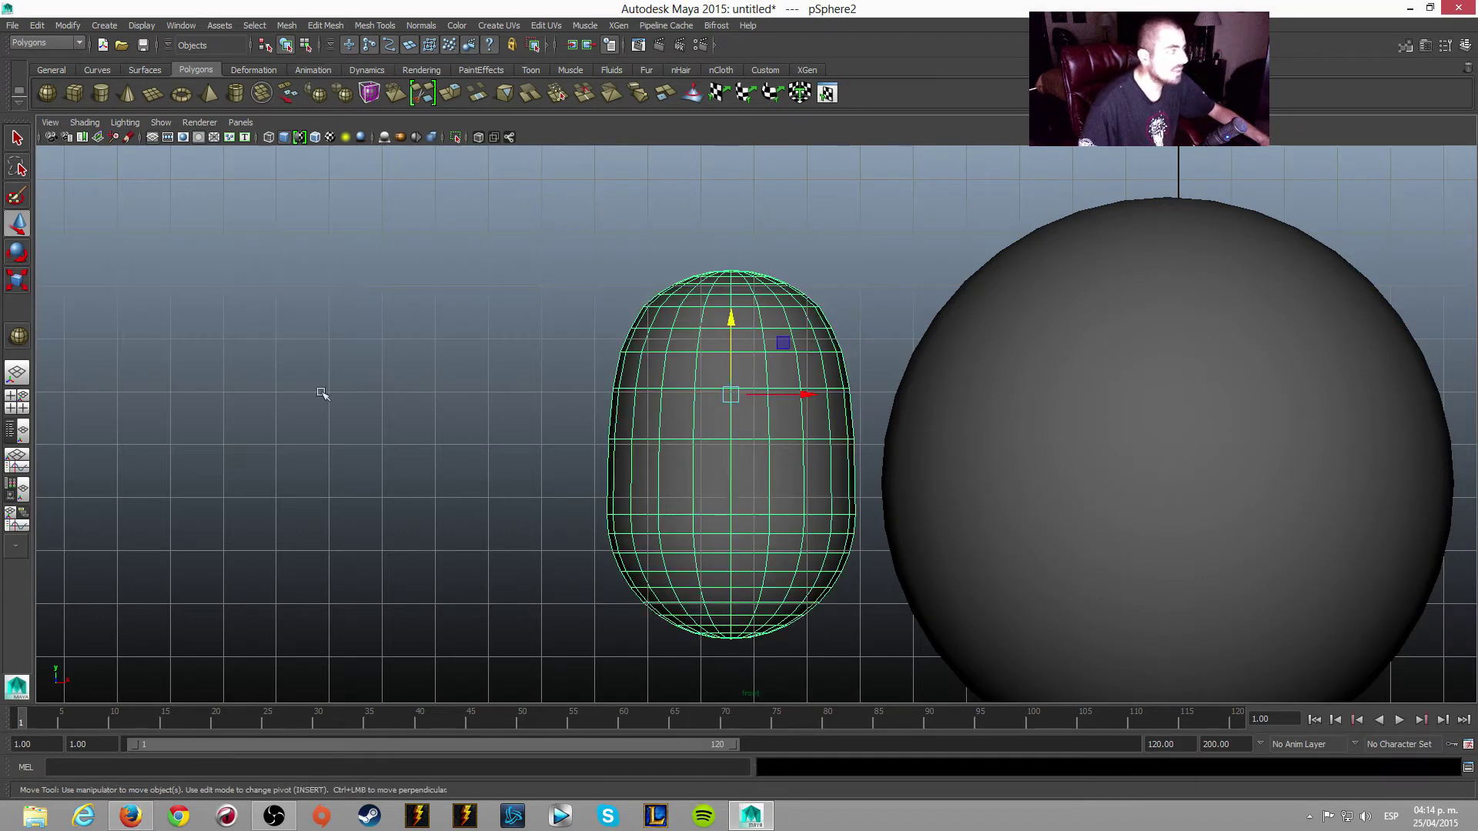
pyautogui.scroll(-3, 669, 455)
pyautogui.scroll(-3, 766, 448)
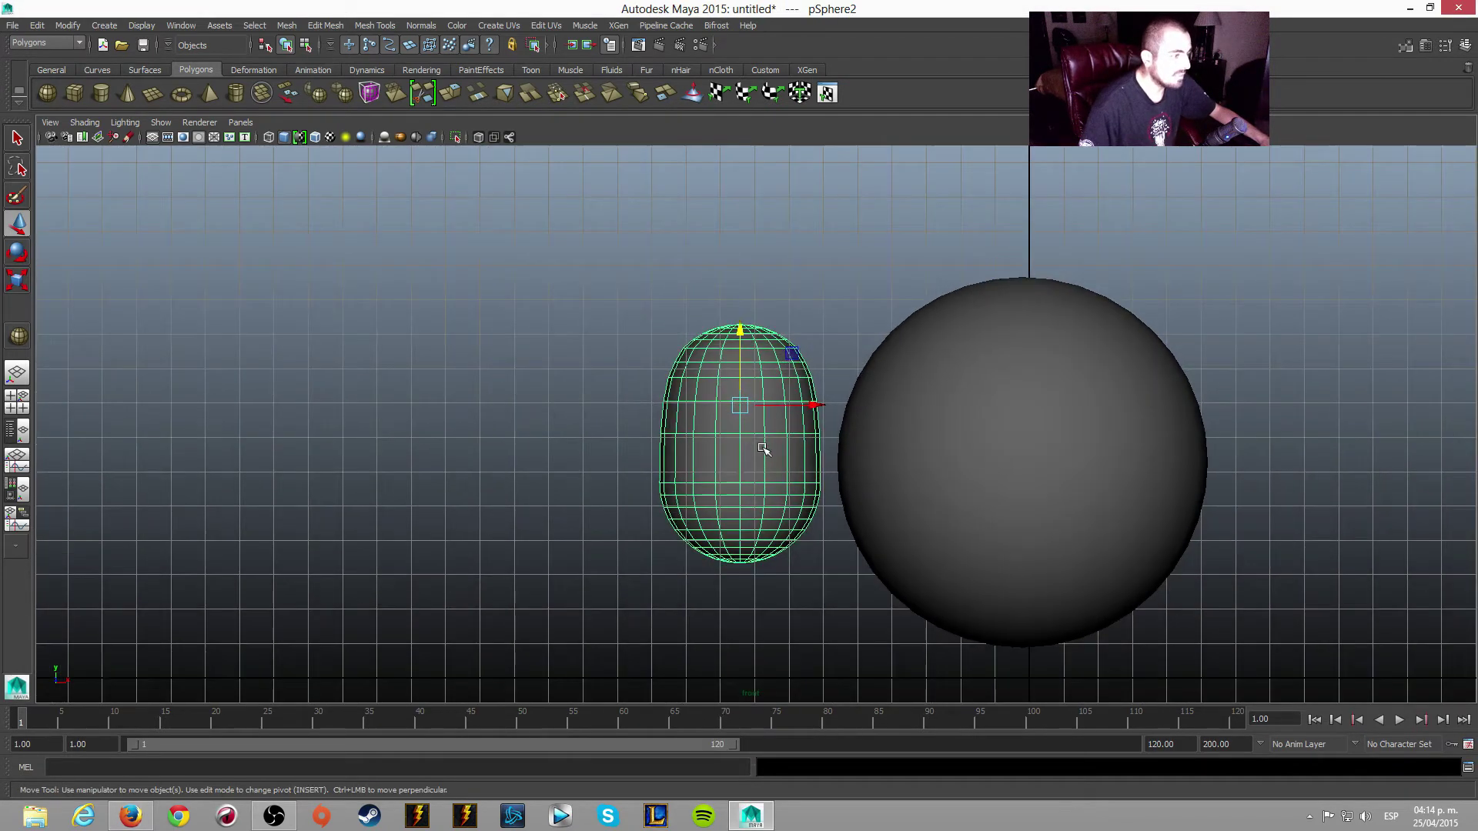
# - Rotate the egg about 80 degrees on Z so it lies on its side
pyautogui.click(18, 254)
pyautogui.scroll(1, 914, 438)
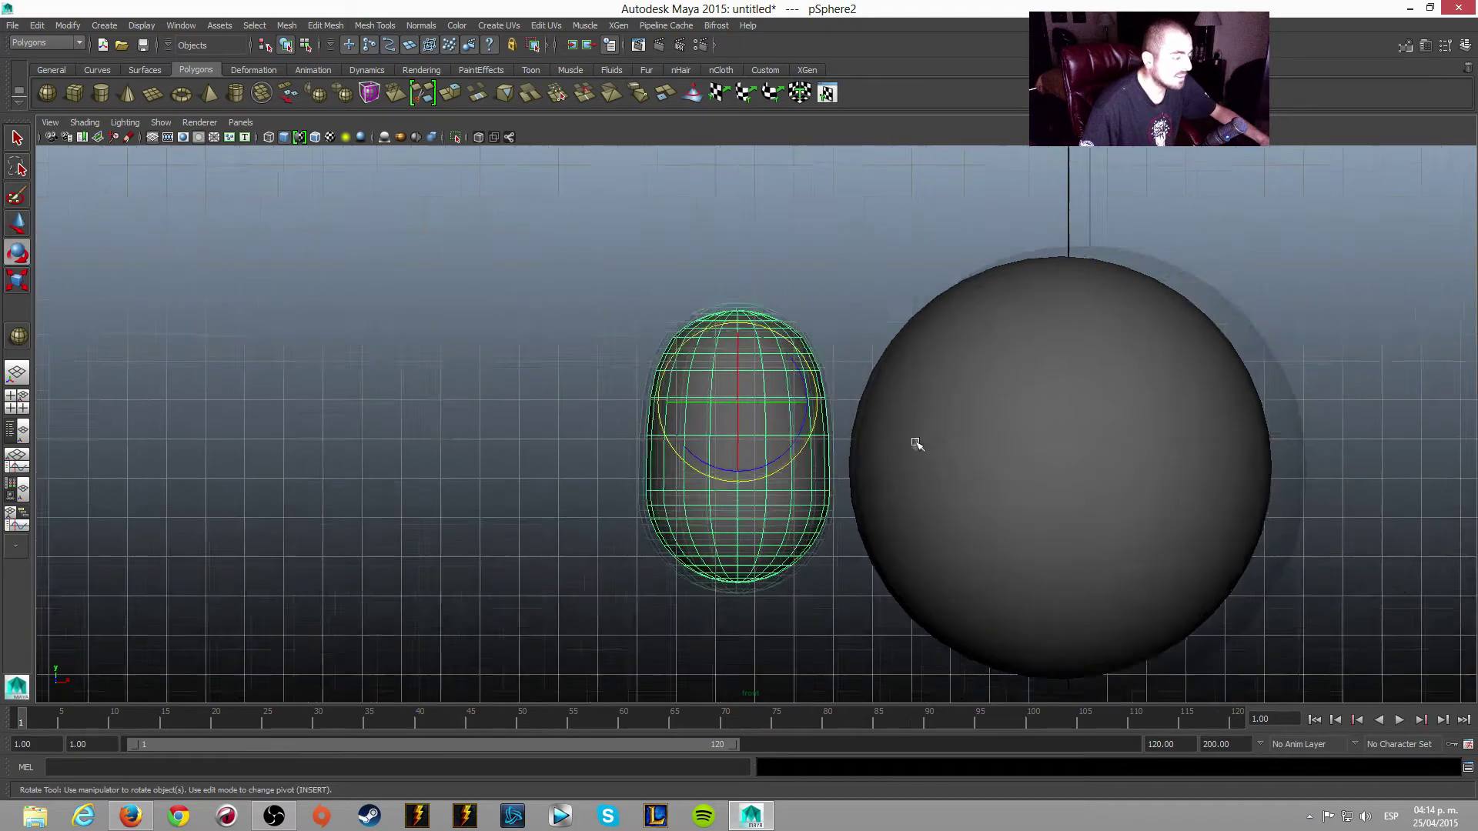
pyautogui.scroll(3, 806, 373)
pyautogui.moveTo(807, 371); pyautogui.dragTo(716, 289)
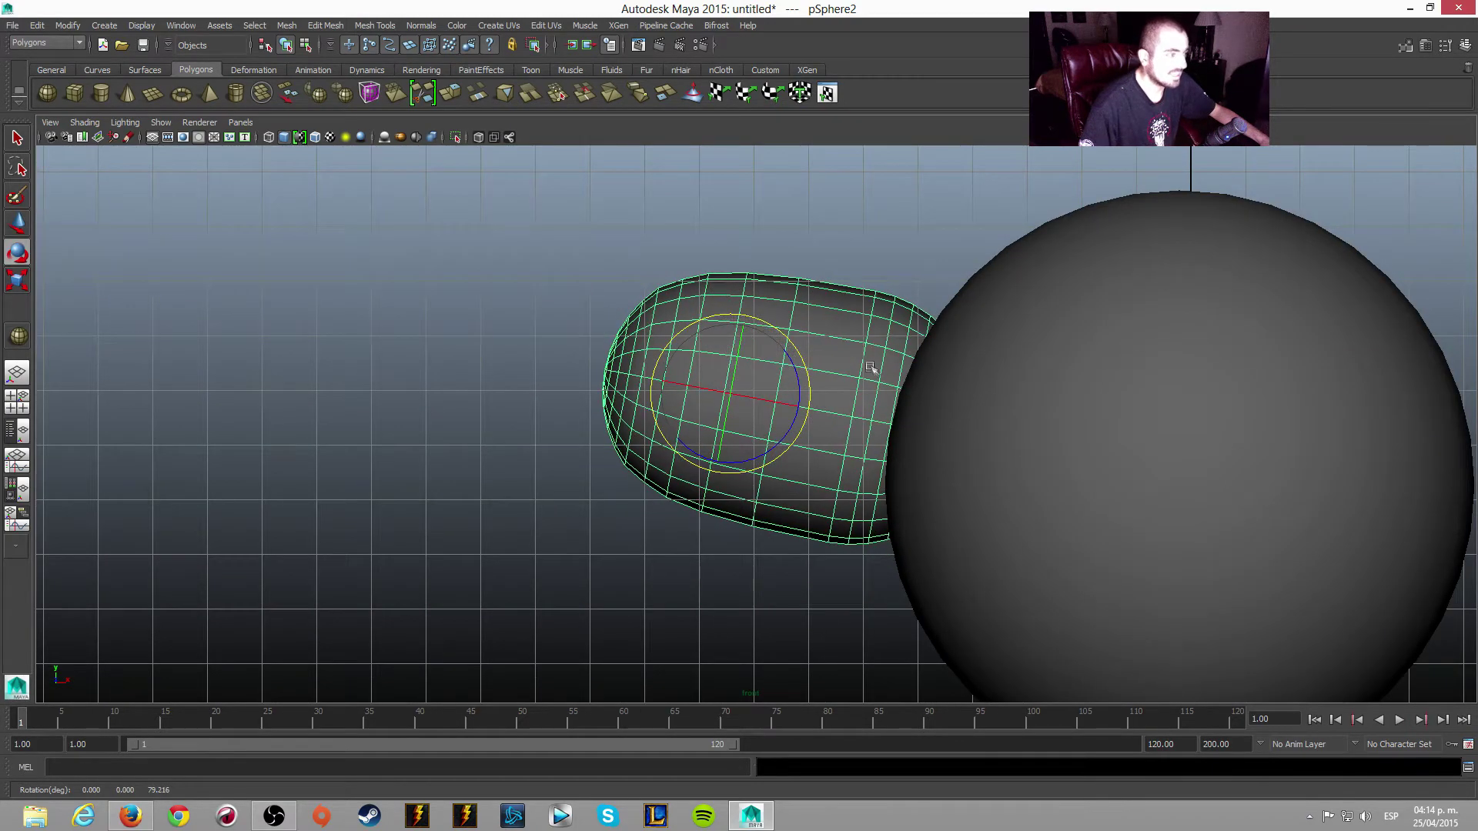
pyautogui.press('space')
pyautogui.press('space')
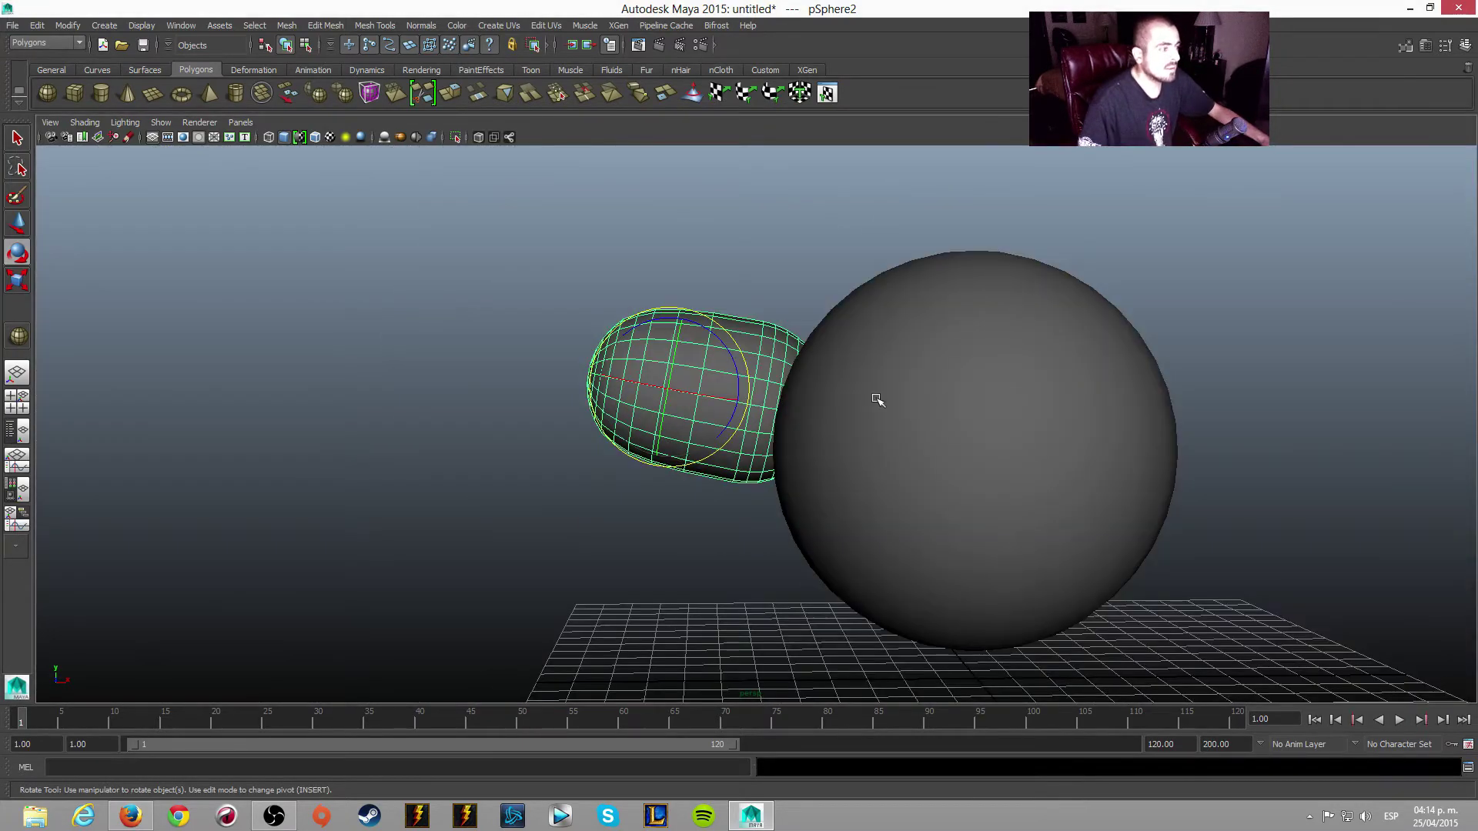
pyautogui.scroll(-3, 885, 415)
pyautogui.keyDown('alt'); pyautogui.moveTo(884, 431); pyautogui.dragTo(950, 428); pyautogui.keyUp('alt')
pyautogui.scroll(3, 951, 429)
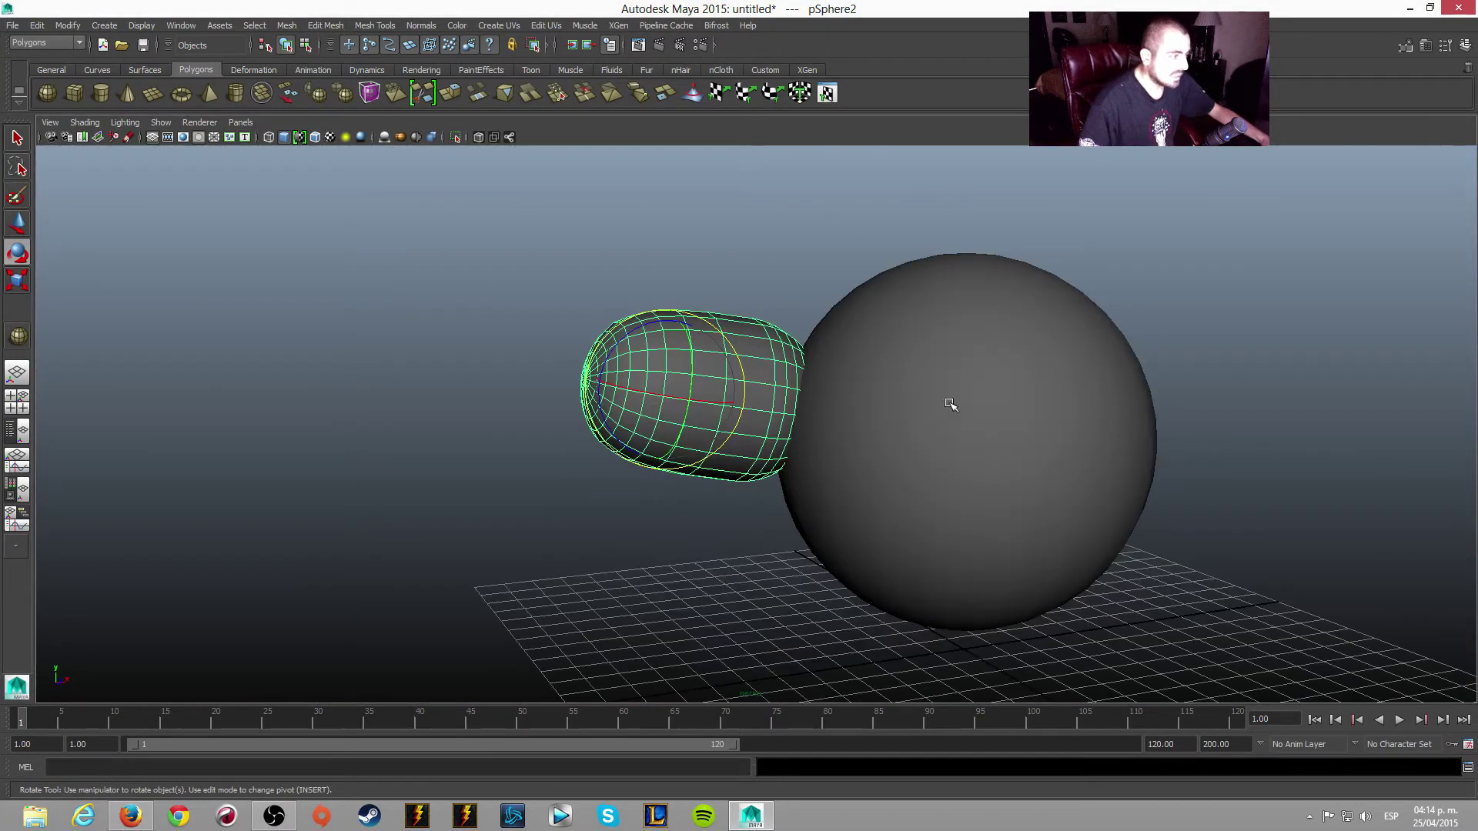
# - Slide the egg along X until its rounded end pushes into the body sphere
pyautogui.click(23, 227)
pyautogui.keyDown('alt'); pyautogui.moveTo(751, 373); pyautogui.dragTo(781, 425); pyautogui.keyUp('alt')
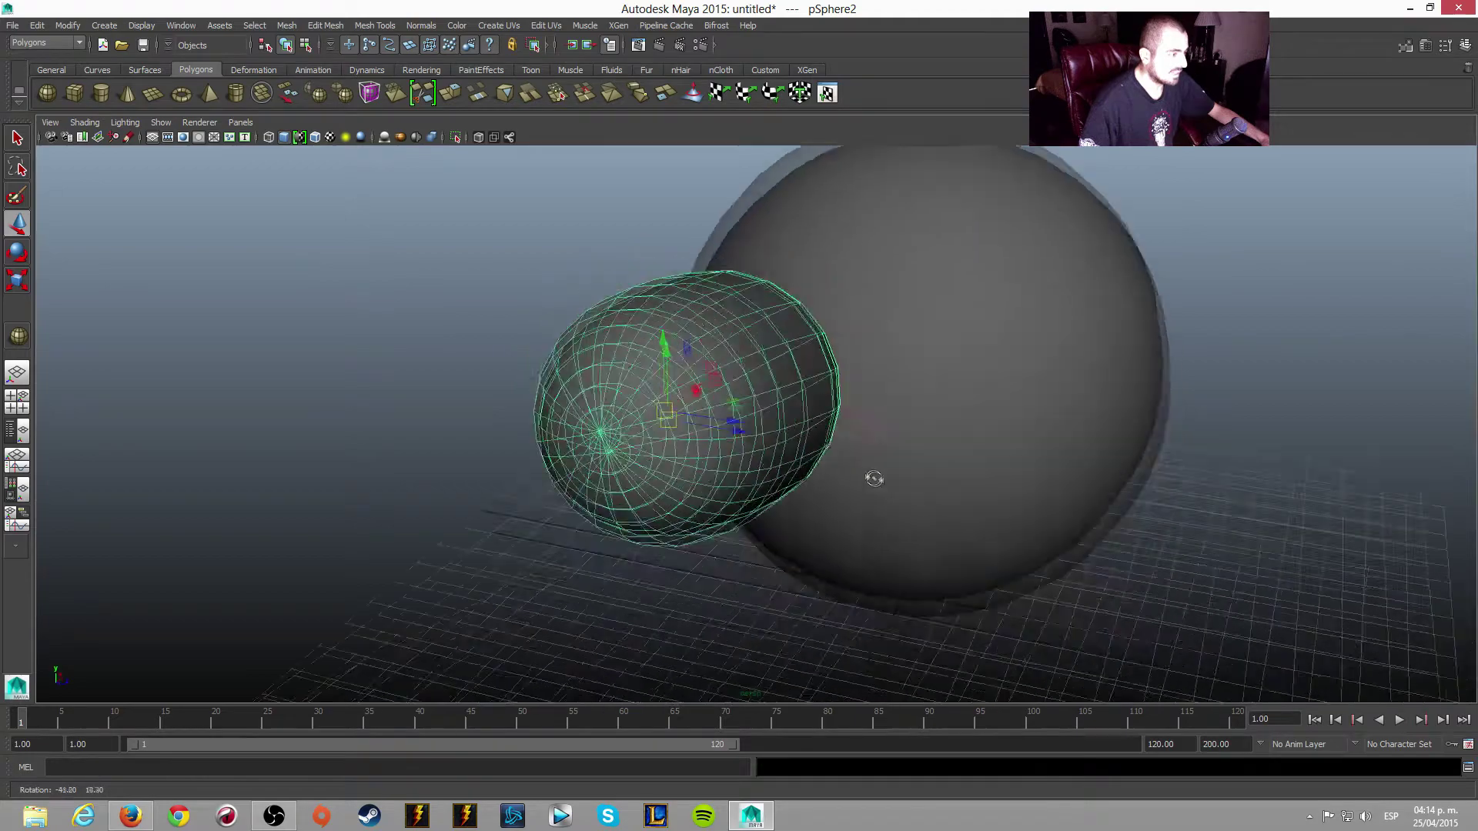
pyautogui.moveTo(778, 429)
pyautogui.mouseDown()
pyautogui.moveTo(890, 449)
pyautogui.moveTo(848, 447)
pyautogui.mouseUp()
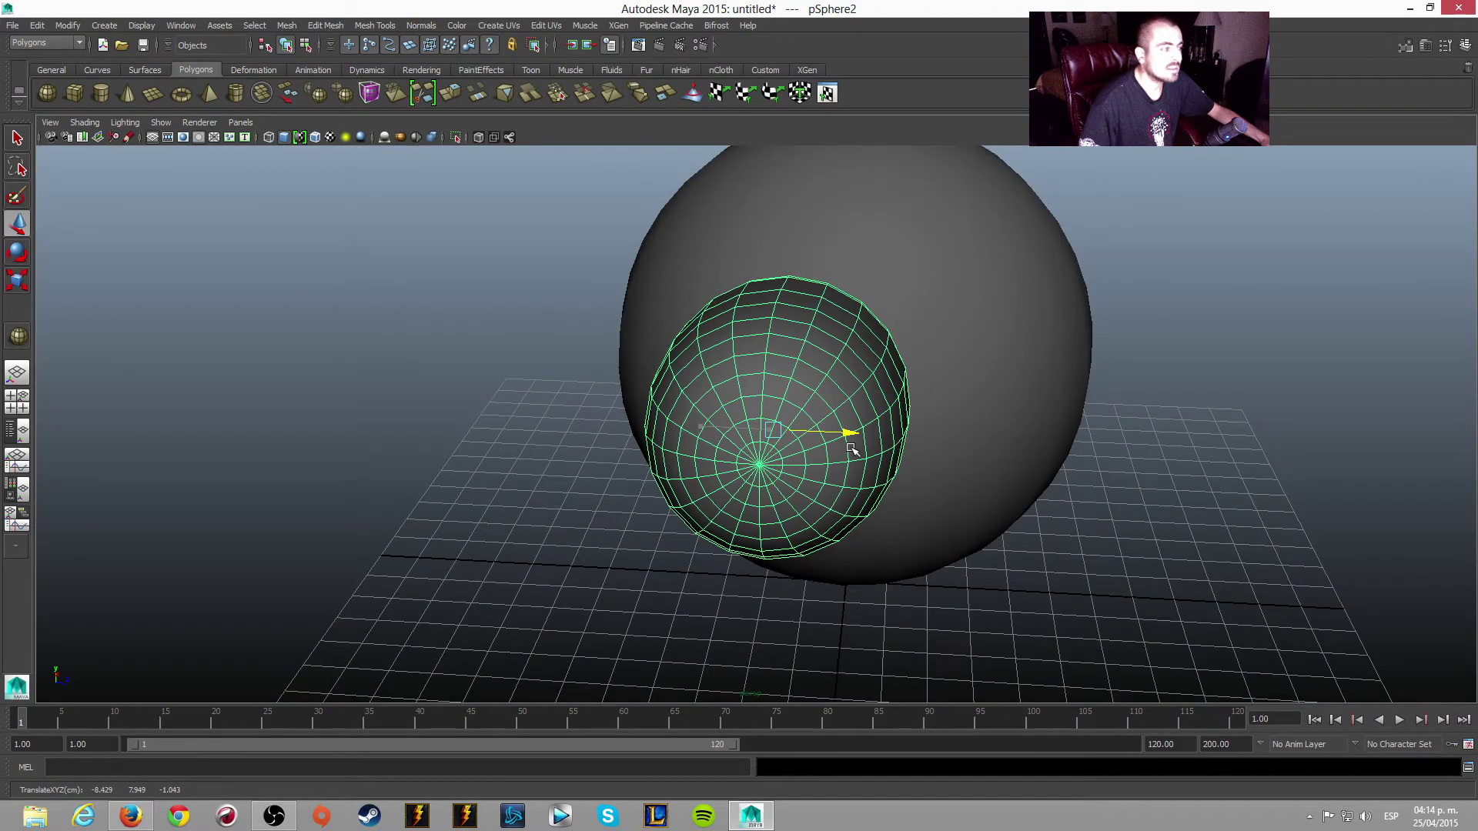
pyautogui.keyDown('alt'); pyautogui.moveTo(983, 443); pyautogui.dragTo(1079, 413); pyautogui.keyUp('alt')
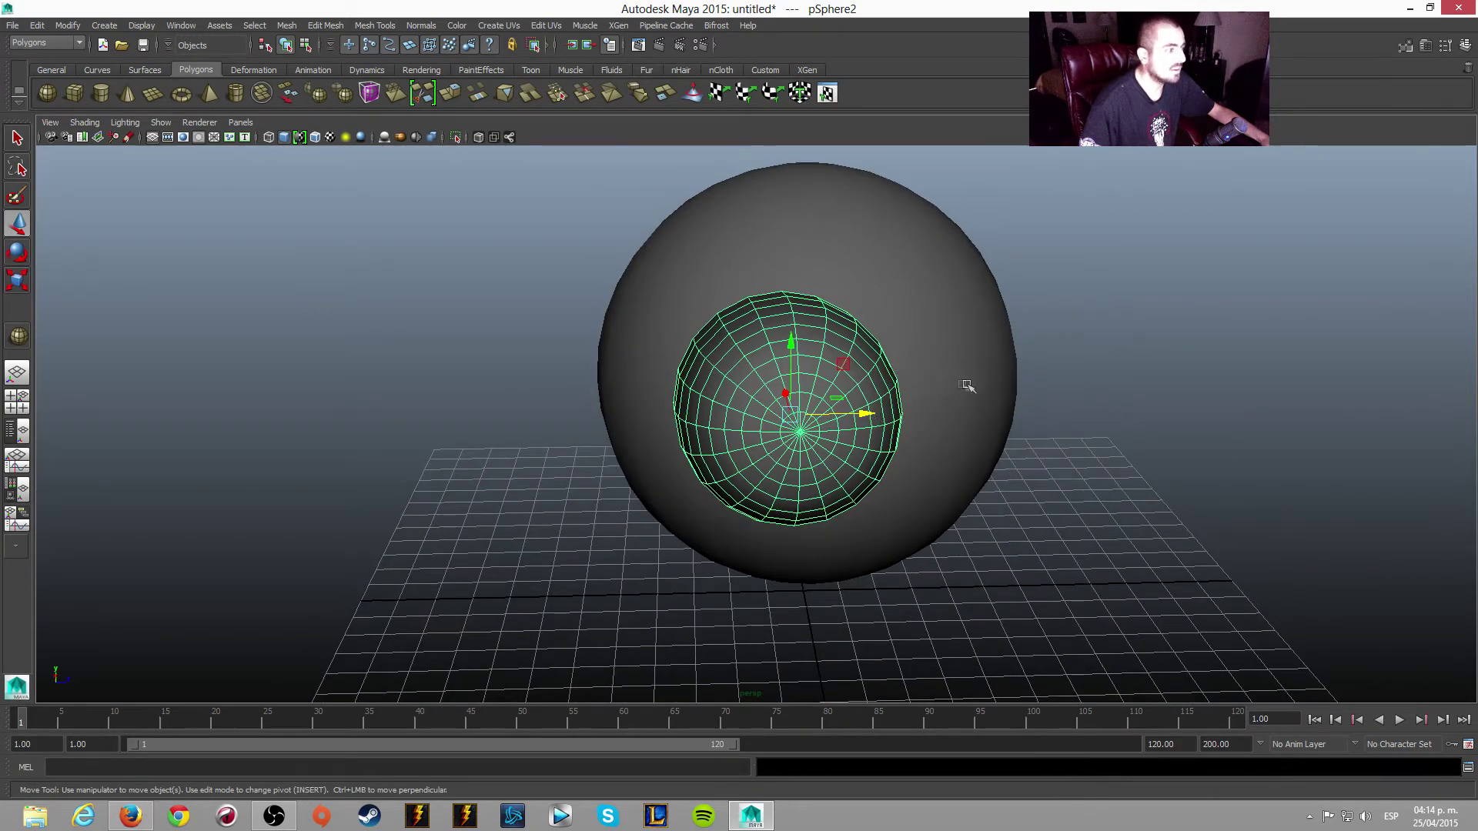
pyautogui.press('space')
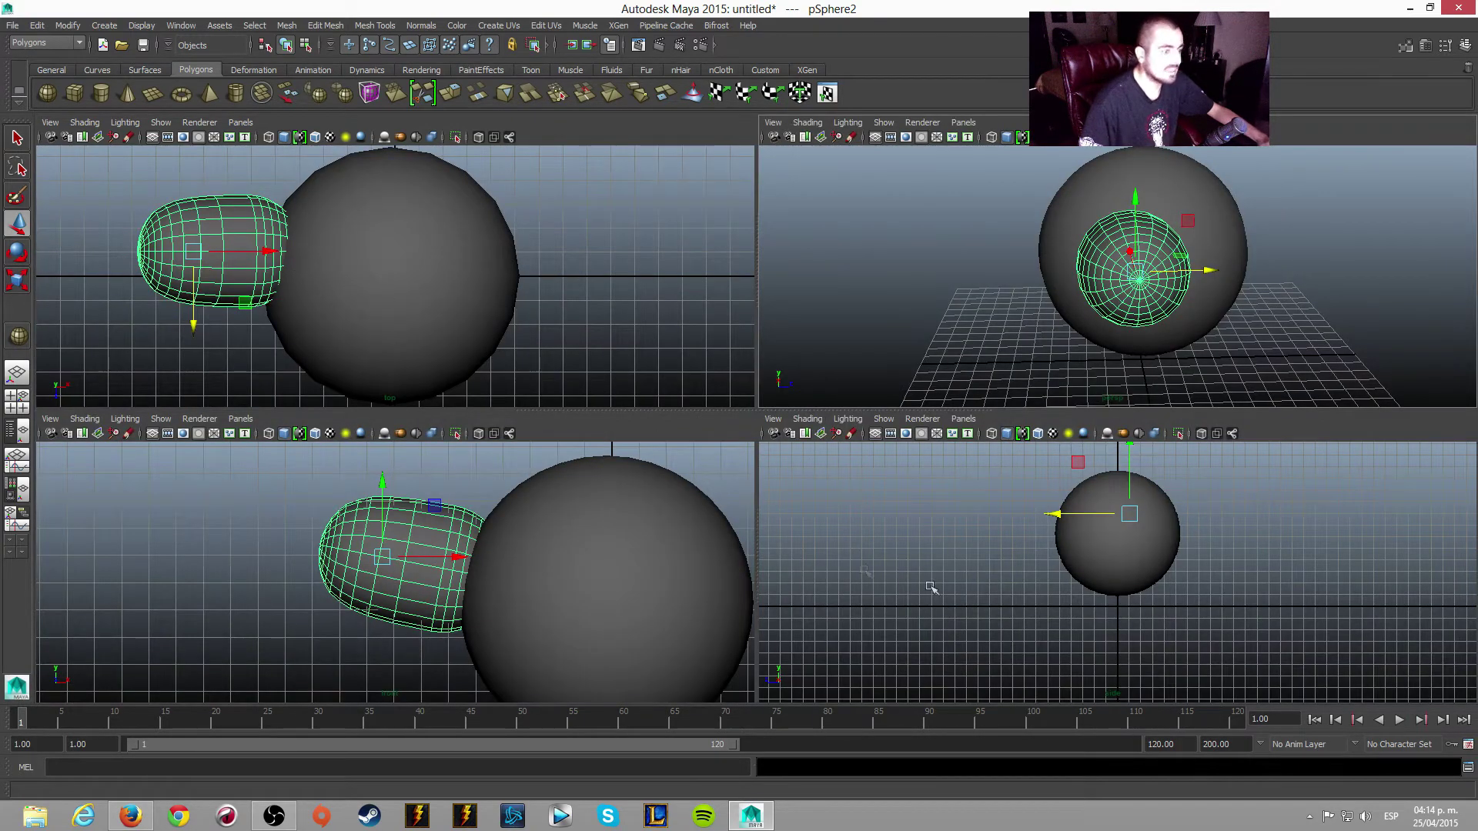
# - Rotate the arm sphere about 92° on Z, ending near -9.4° X and 75.6° Z
pyautogui.scroll(-3, 502, 567)
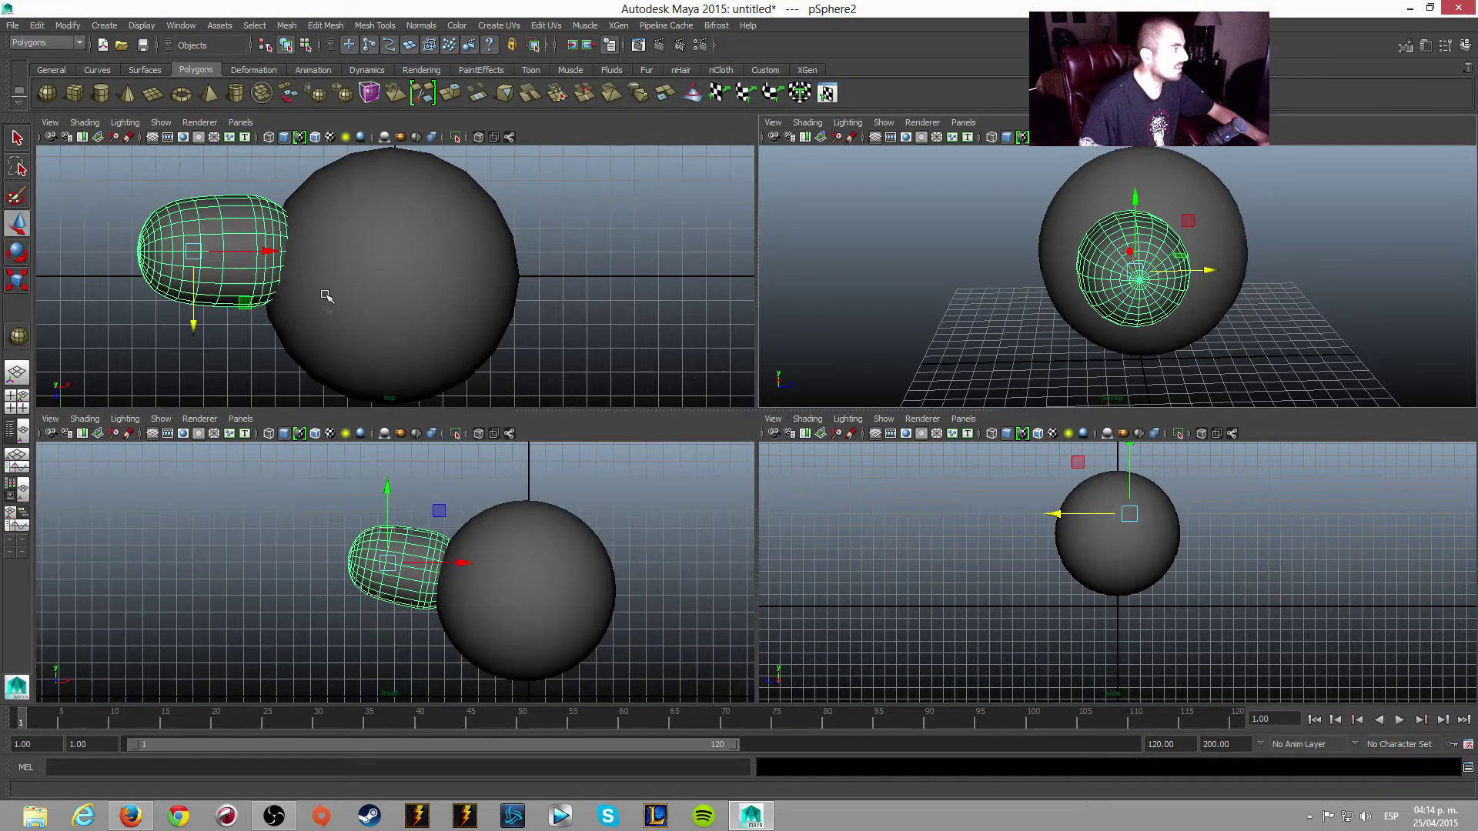
pyautogui.press('space')
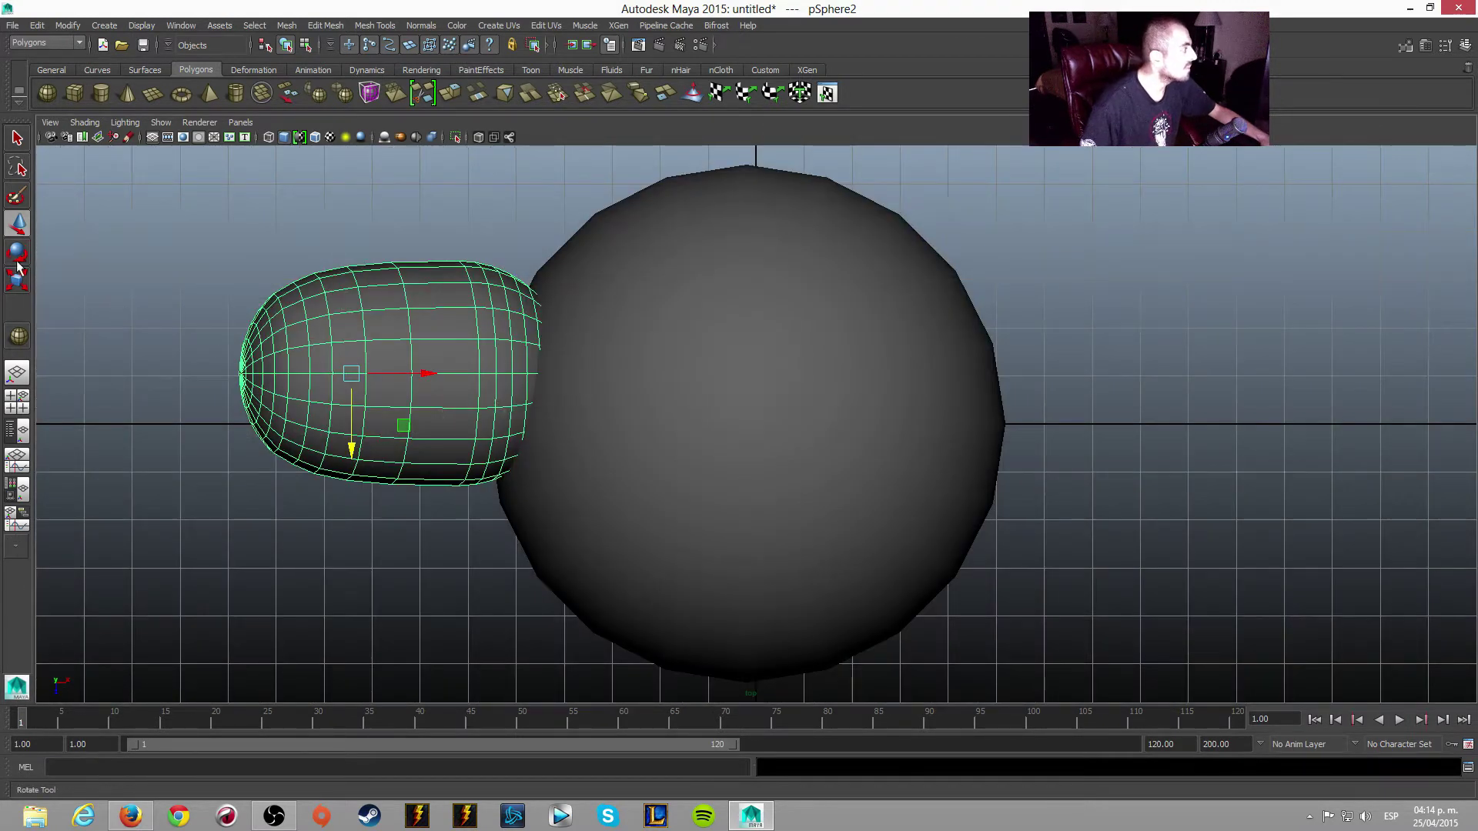
pyautogui.click(17, 264)
pyautogui.moveTo(403, 376); pyautogui.dragTo(392, 375)
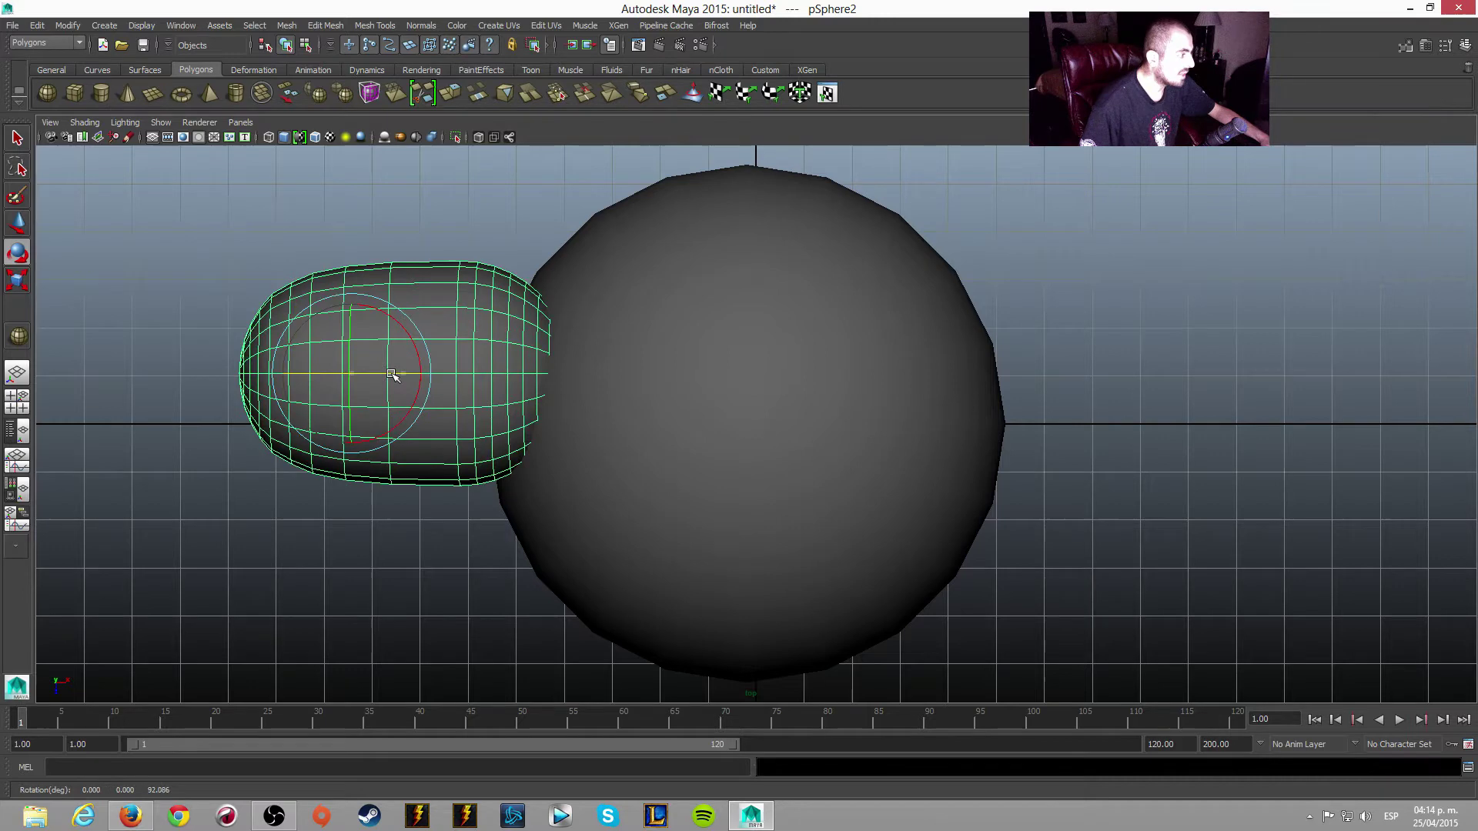
pyautogui.press('space')
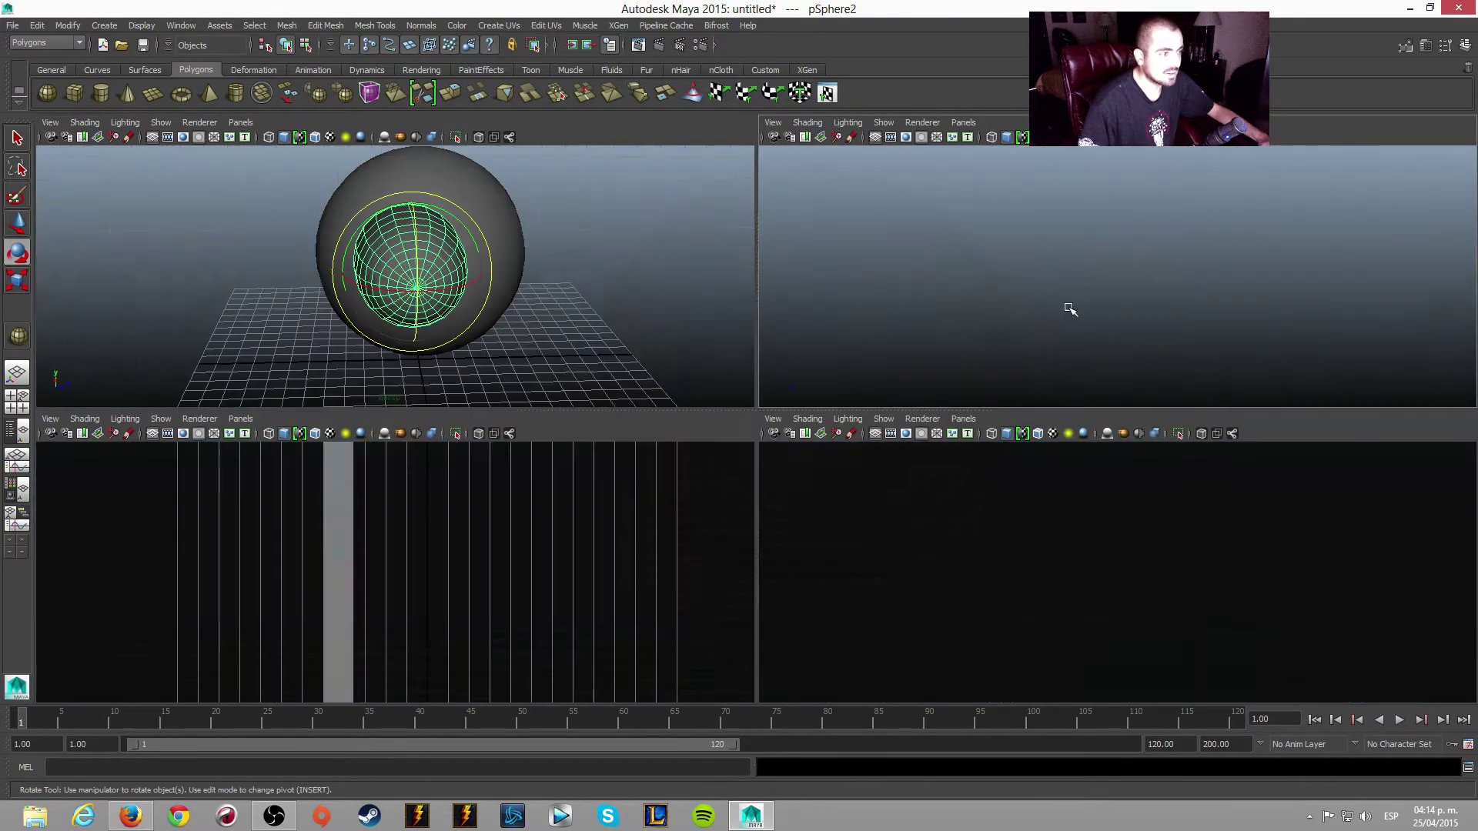
pyautogui.press('space')
pyautogui.moveTo(821, 431); pyautogui.dragTo(791, 394)
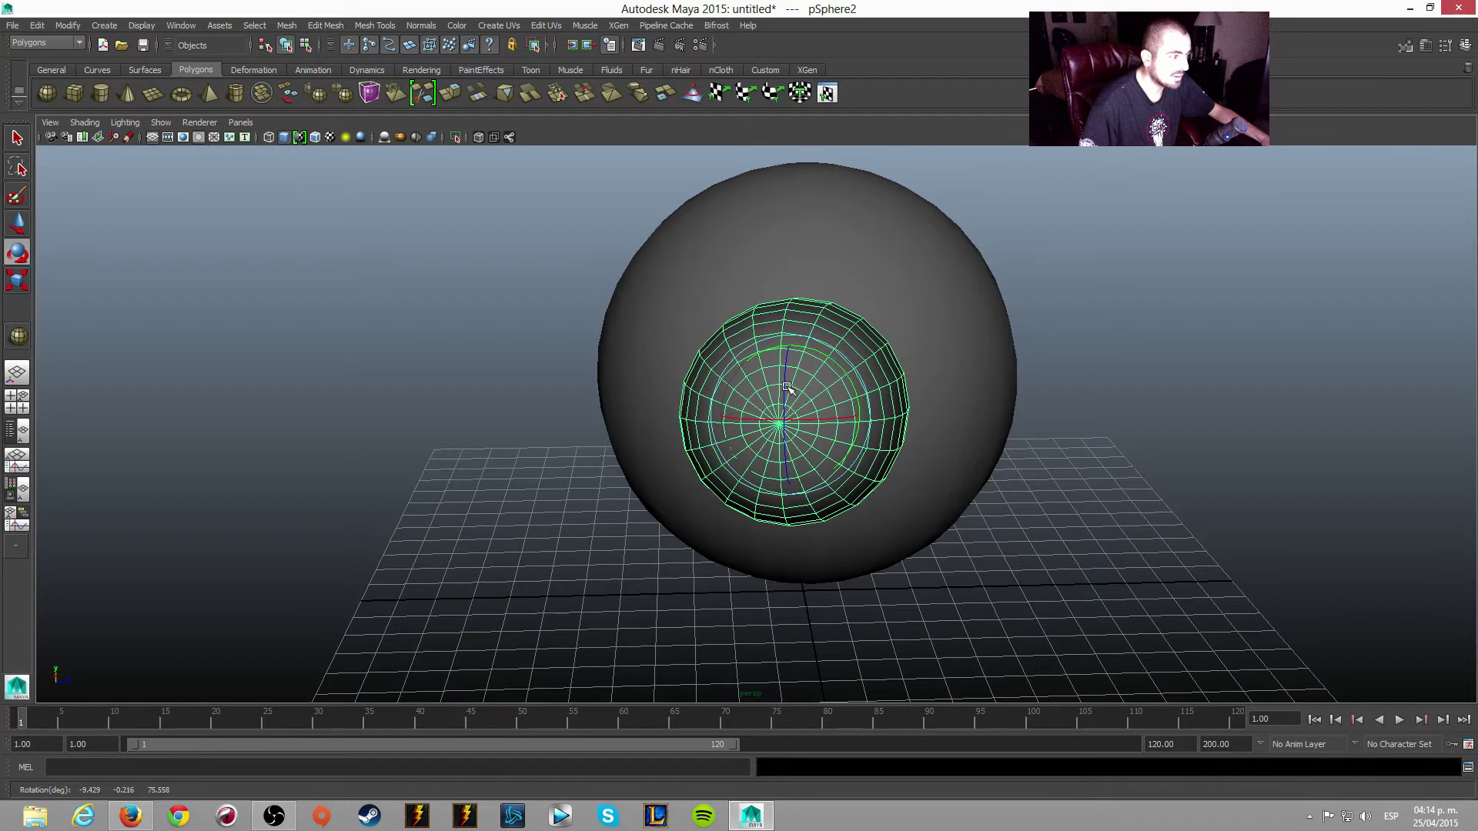
# - Undo the last arm rotation and re-rotate the arm so its end faces the camera
pyautogui.hotkey('ctrl', 'z')
pyautogui.scroll(3, 824, 393)
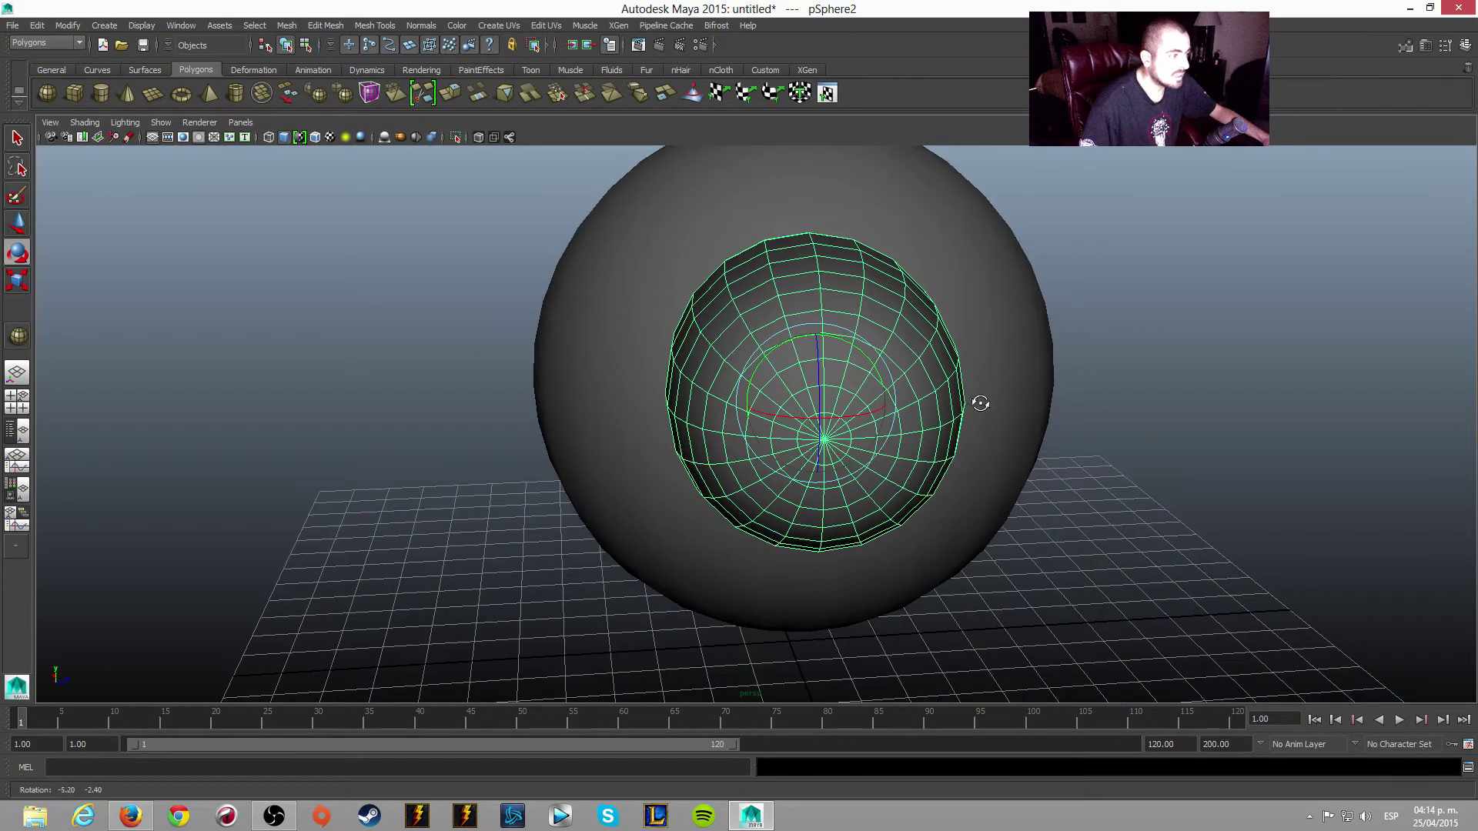
pyautogui.moveTo(817, 373); pyautogui.dragTo(819, 363)
pyautogui.moveTo(1046, 394)
pyautogui.keyDown('alt'); pyautogui.mouseDown()
pyautogui.moveTo(1088, 416)
pyautogui.moveTo(981, 412)
pyautogui.mouseUp(); pyautogui.keyUp('alt')
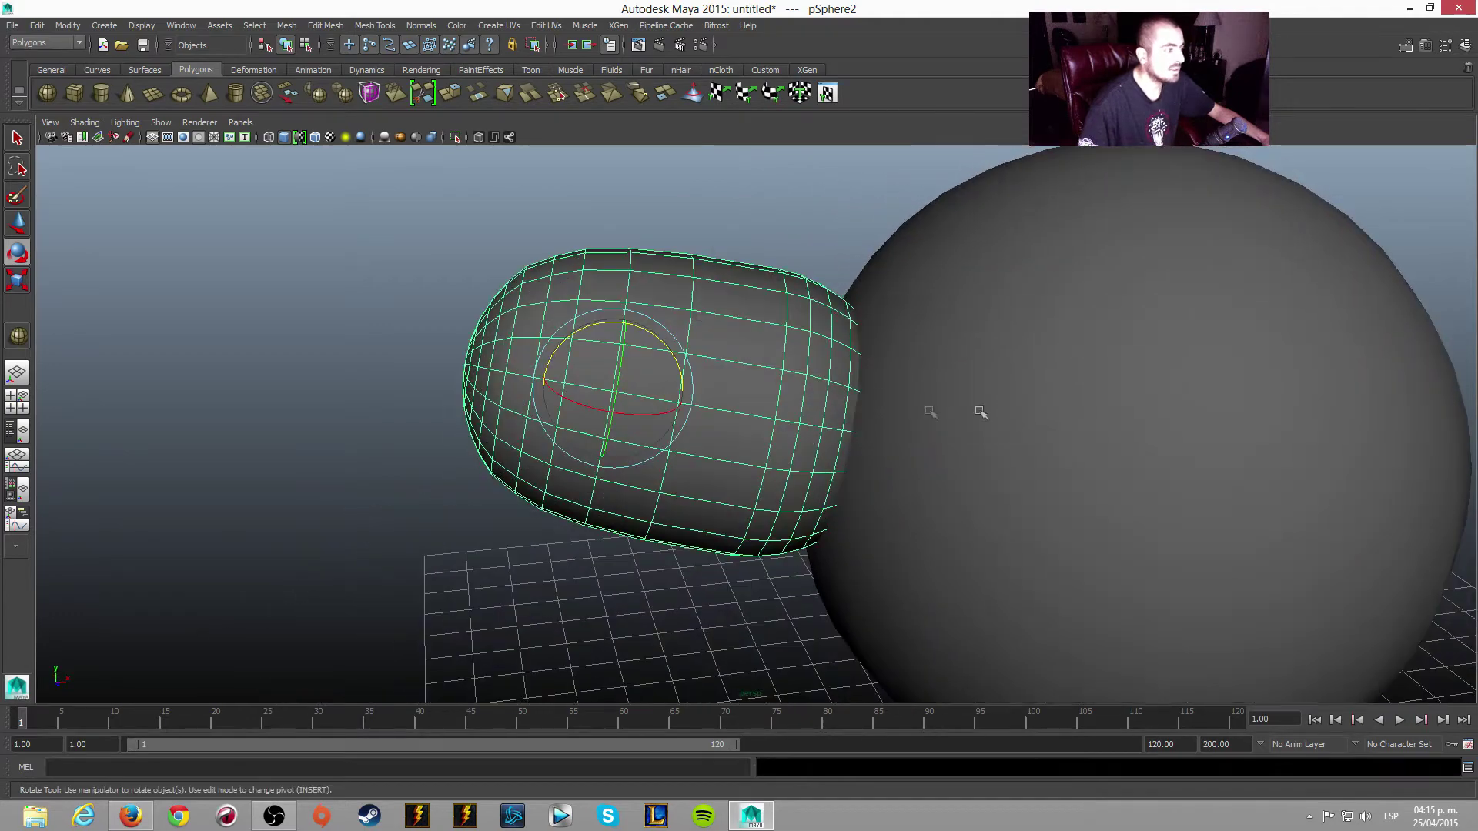
# - Push the arm along X and slightly down until it sinks into the body's side
pyautogui.click(17, 223)
pyautogui.moveTo(682, 382); pyautogui.dragTo(750, 388)
pyautogui.scroll(-5, 914, 413)
pyautogui.moveTo(914, 413)
pyautogui.keyDown('alt'); pyautogui.mouseDown()
pyautogui.moveTo(953, 429)
pyautogui.moveTo(924, 419)
pyautogui.mouseUp(); pyautogui.keyUp('alt')
pyautogui.moveTo(793, 398); pyautogui.dragTo(805, 408)
pyautogui.moveTo(736, 335); pyautogui.dragTo(736, 348)
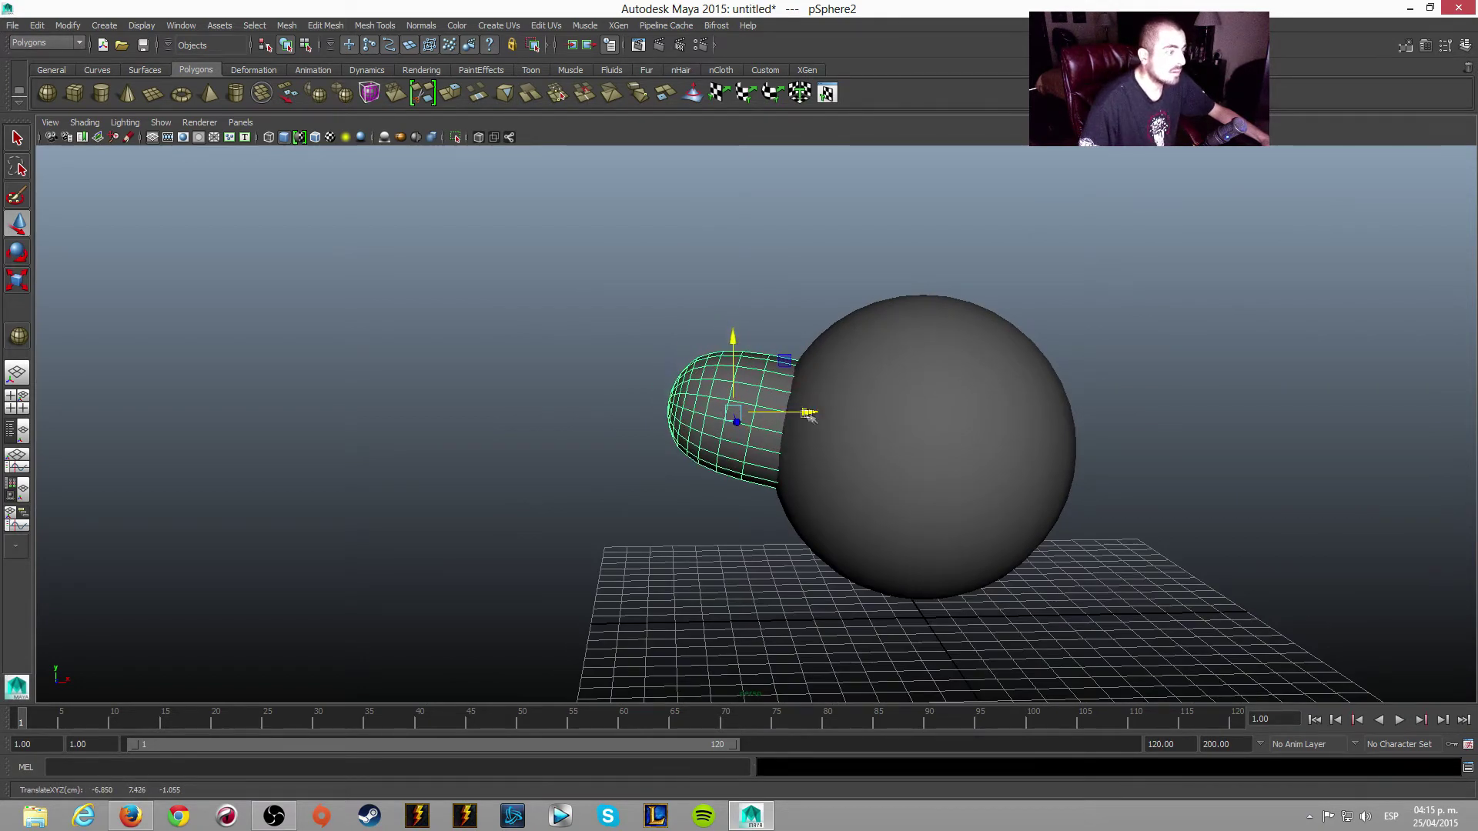
pyautogui.moveTo(808, 415); pyautogui.dragTo(819, 414)
pyautogui.moveTo(743, 337)
pyautogui.keyDown('alt'); pyautogui.mouseDown()
pyautogui.moveTo(870, 400)
pyautogui.moveTo(965, 496)
pyautogui.moveTo(1031, 489)
pyautogui.moveTo(924, 505)
pyautogui.mouseUp(); pyautogui.keyUp('alt')
pyautogui.keyDown('alt'); pyautogui.moveTo(1216, 416); pyautogui.dragTo(1075, 403); pyautogui.keyUp('alt')
pyautogui.keyDown('alt'); pyautogui.moveTo(1076, 403); pyautogui.dragTo(1008, 429, button='right'); pyautogui.keyUp('alt')
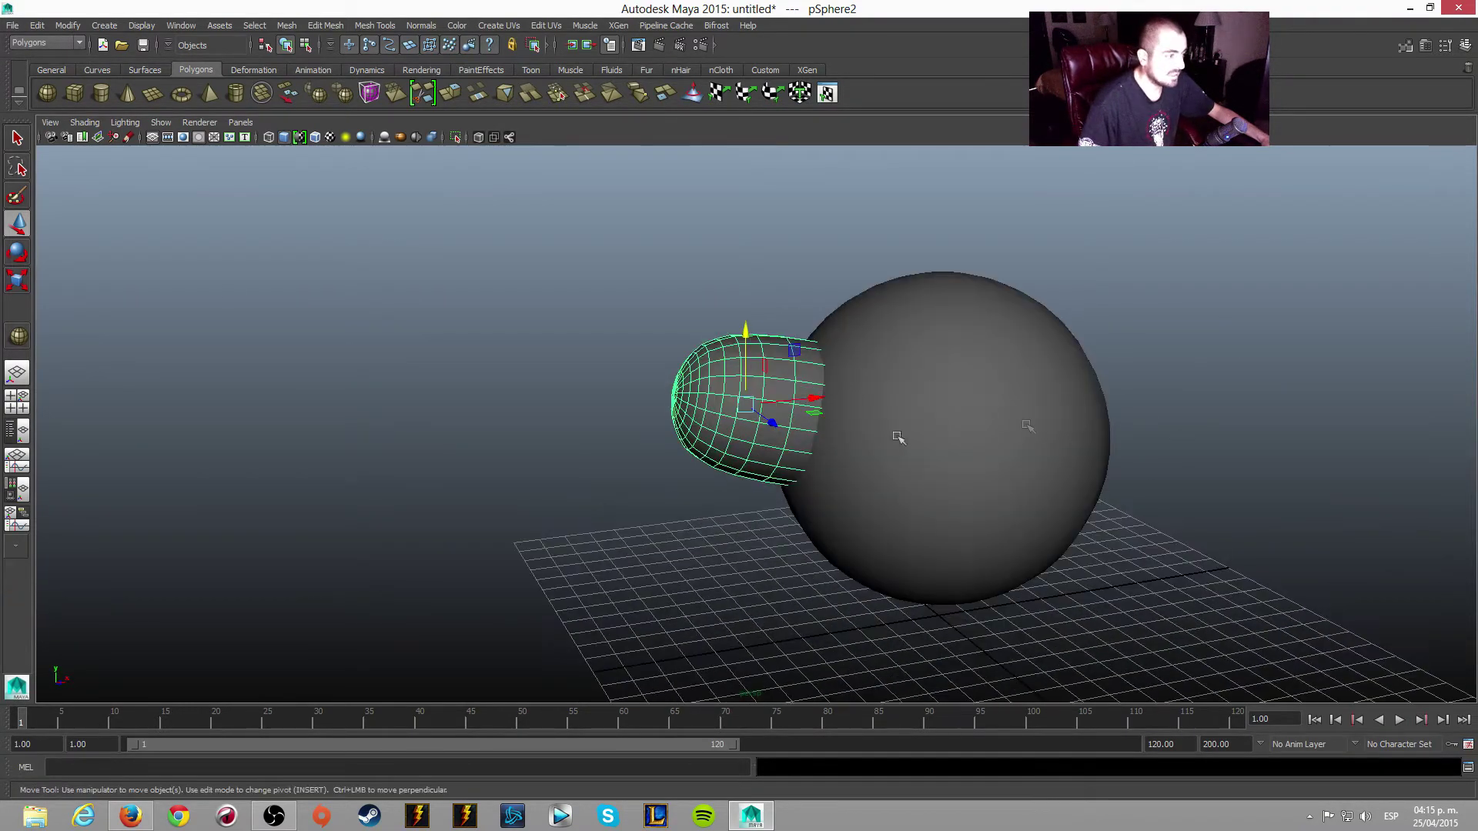
# - Shrink the arm uniformly to about 1.93 scale
pyautogui.click(18, 260)
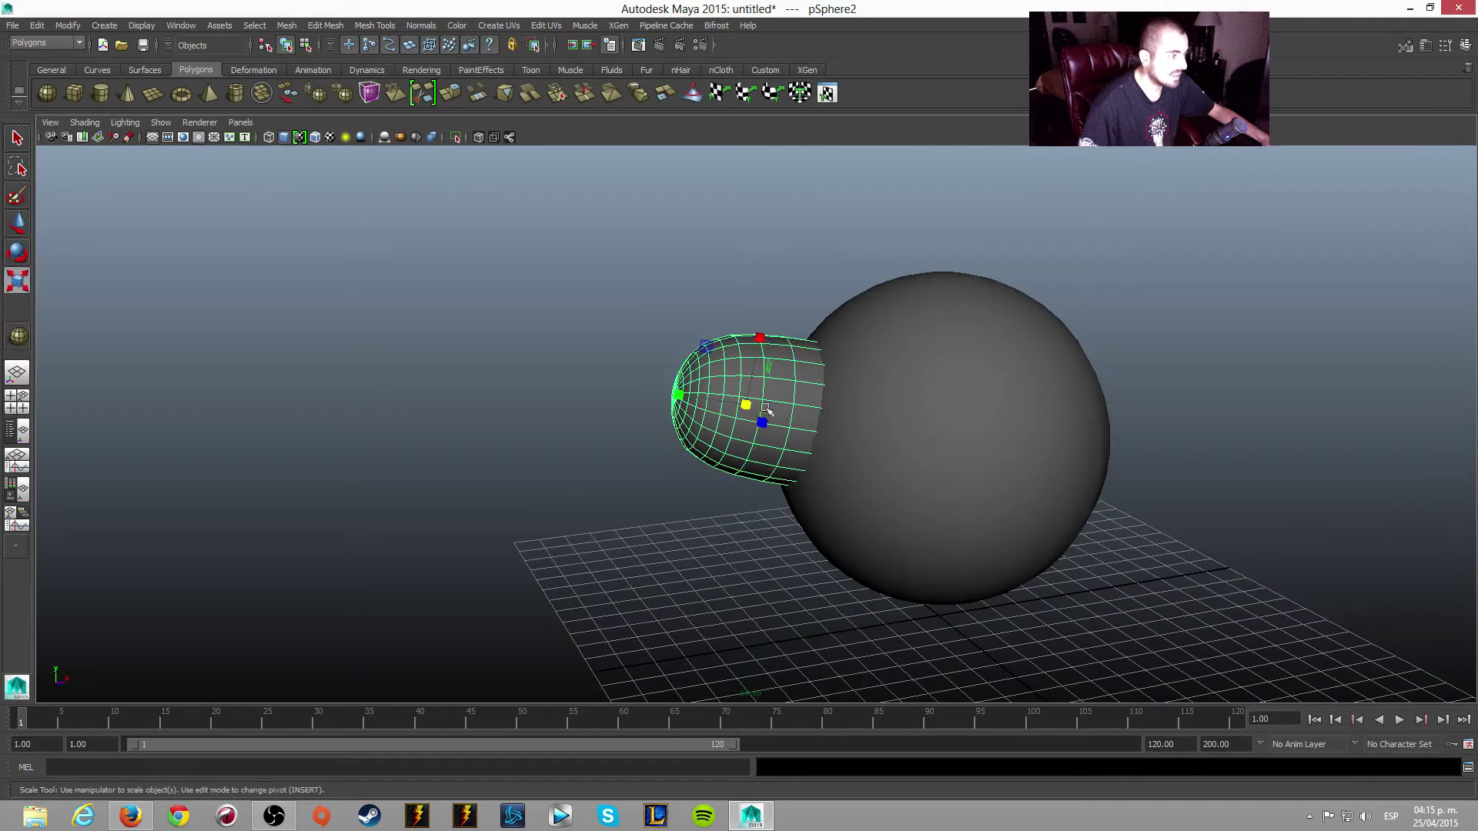
pyautogui.click(748, 409)
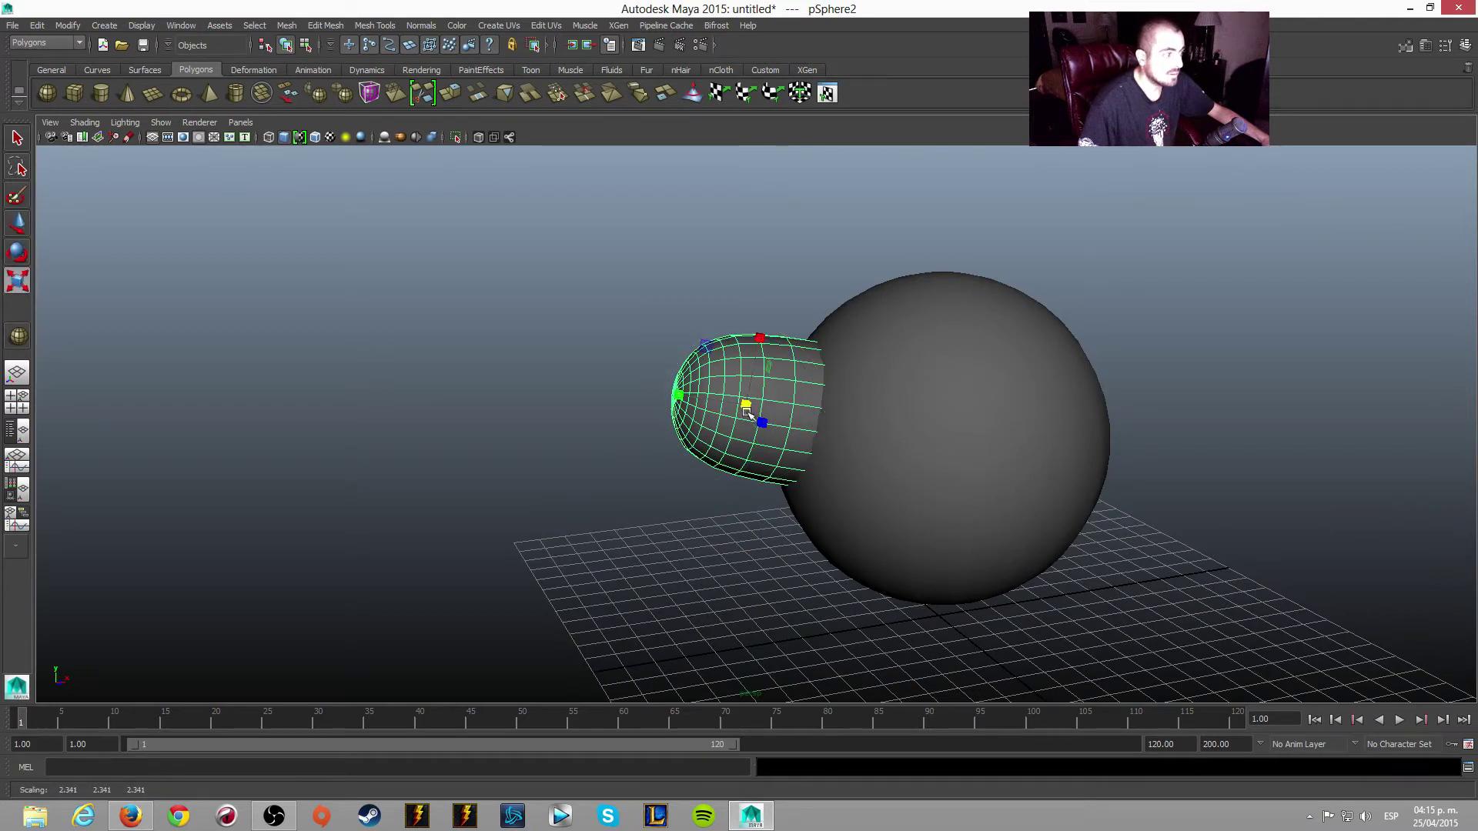
pyautogui.moveTo(746, 412); pyautogui.dragTo(709, 408)
pyautogui.moveTo(709, 408); pyautogui.dragTo(751, 416)
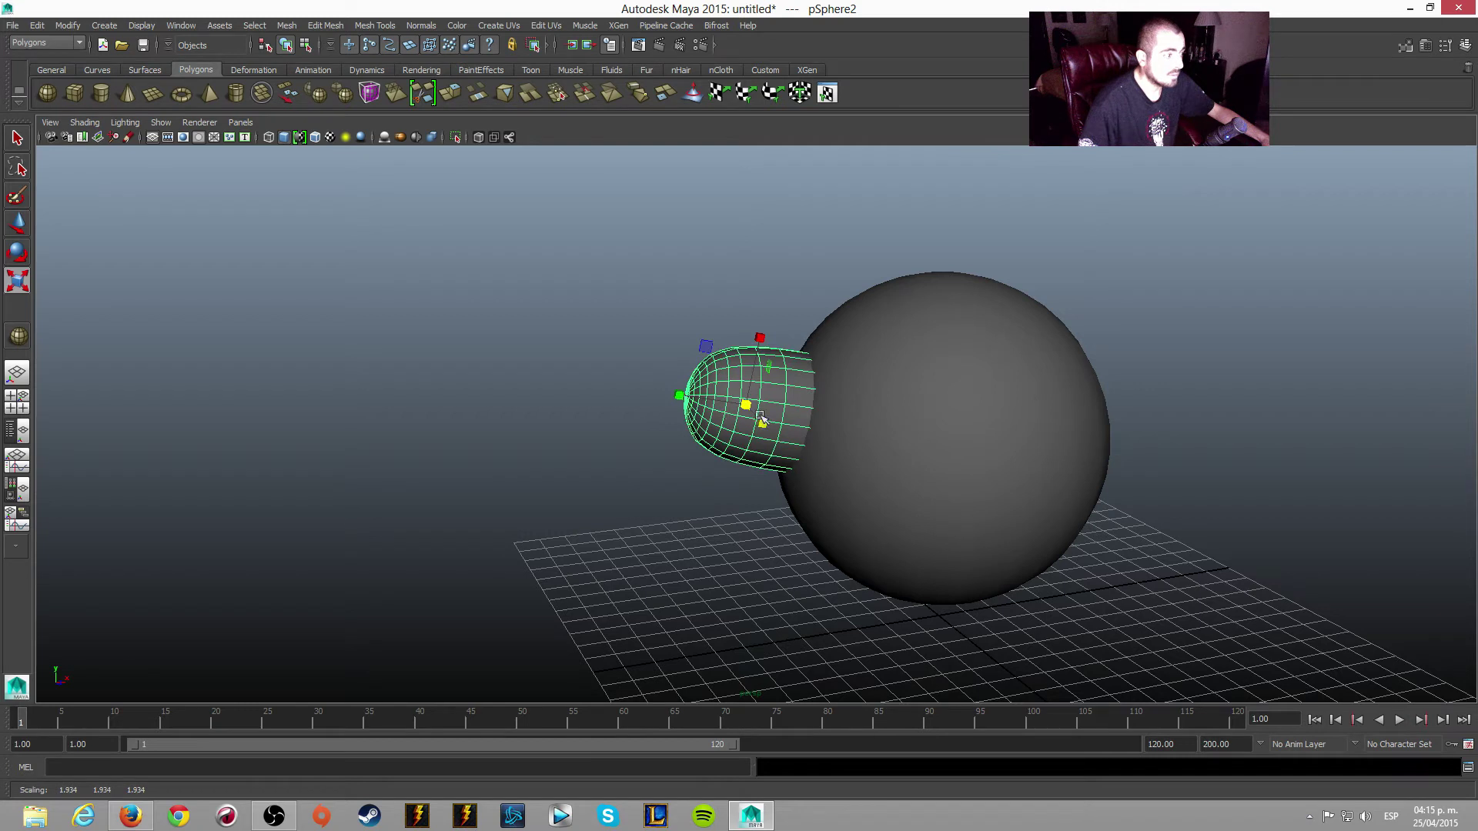
# - Shift, raise and tilt the arm against the body, then deselect it
pyautogui.press('w')
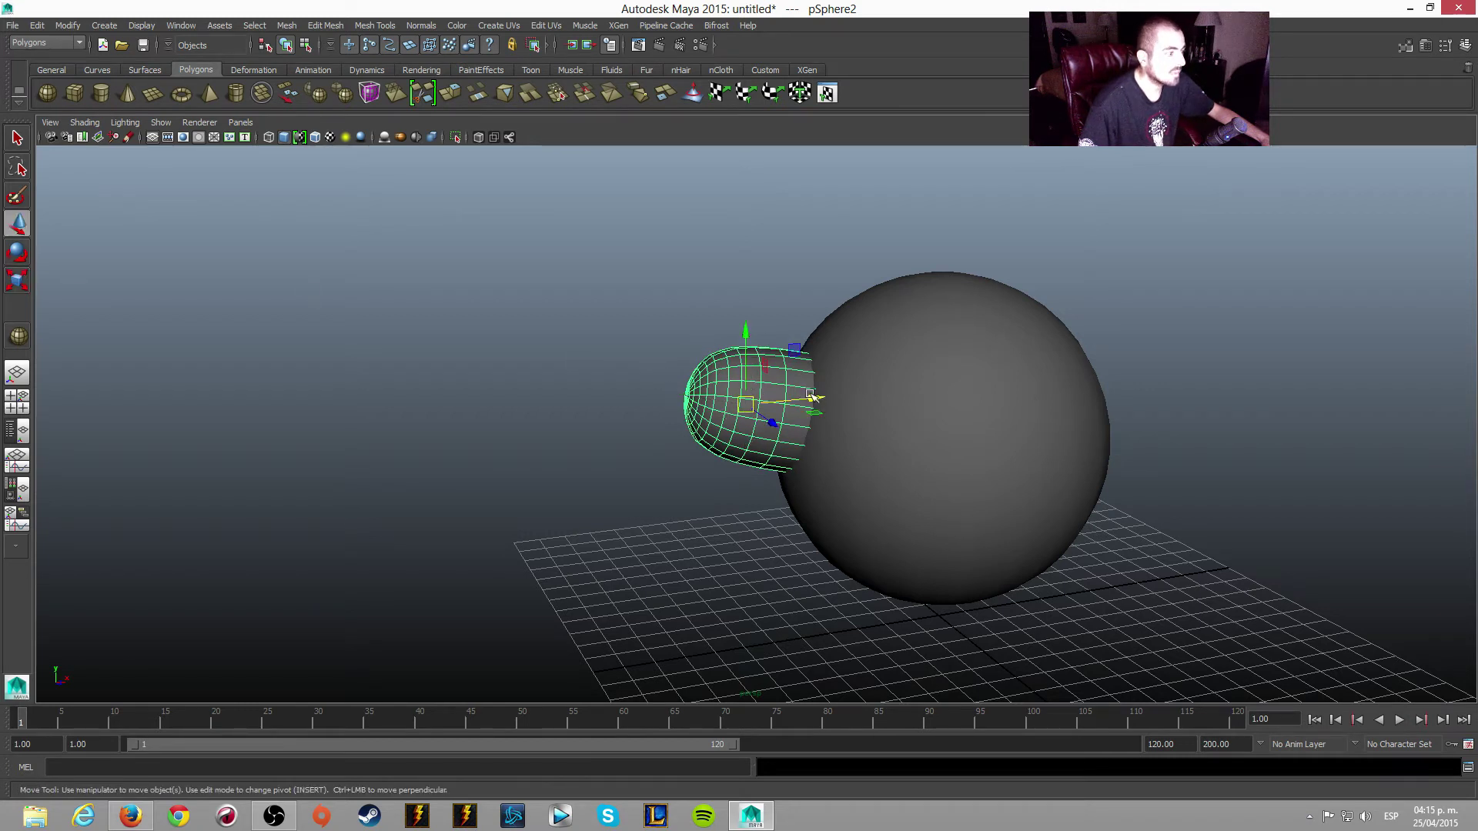
pyautogui.moveTo(808, 394); pyautogui.dragTo(830, 397)
pyautogui.moveTo(764, 337); pyautogui.dragTo(764, 328)
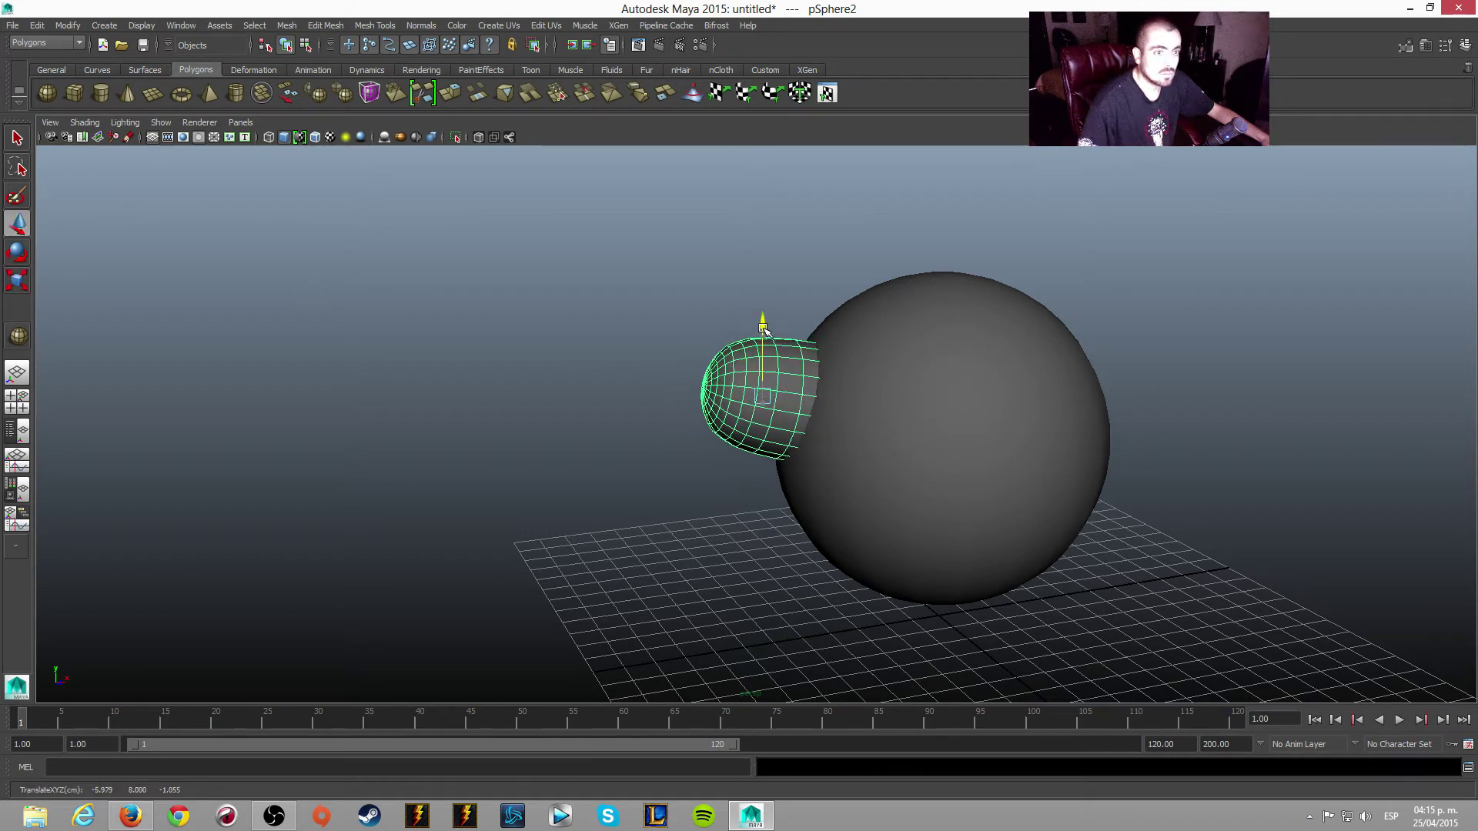
pyautogui.click(23, 258)
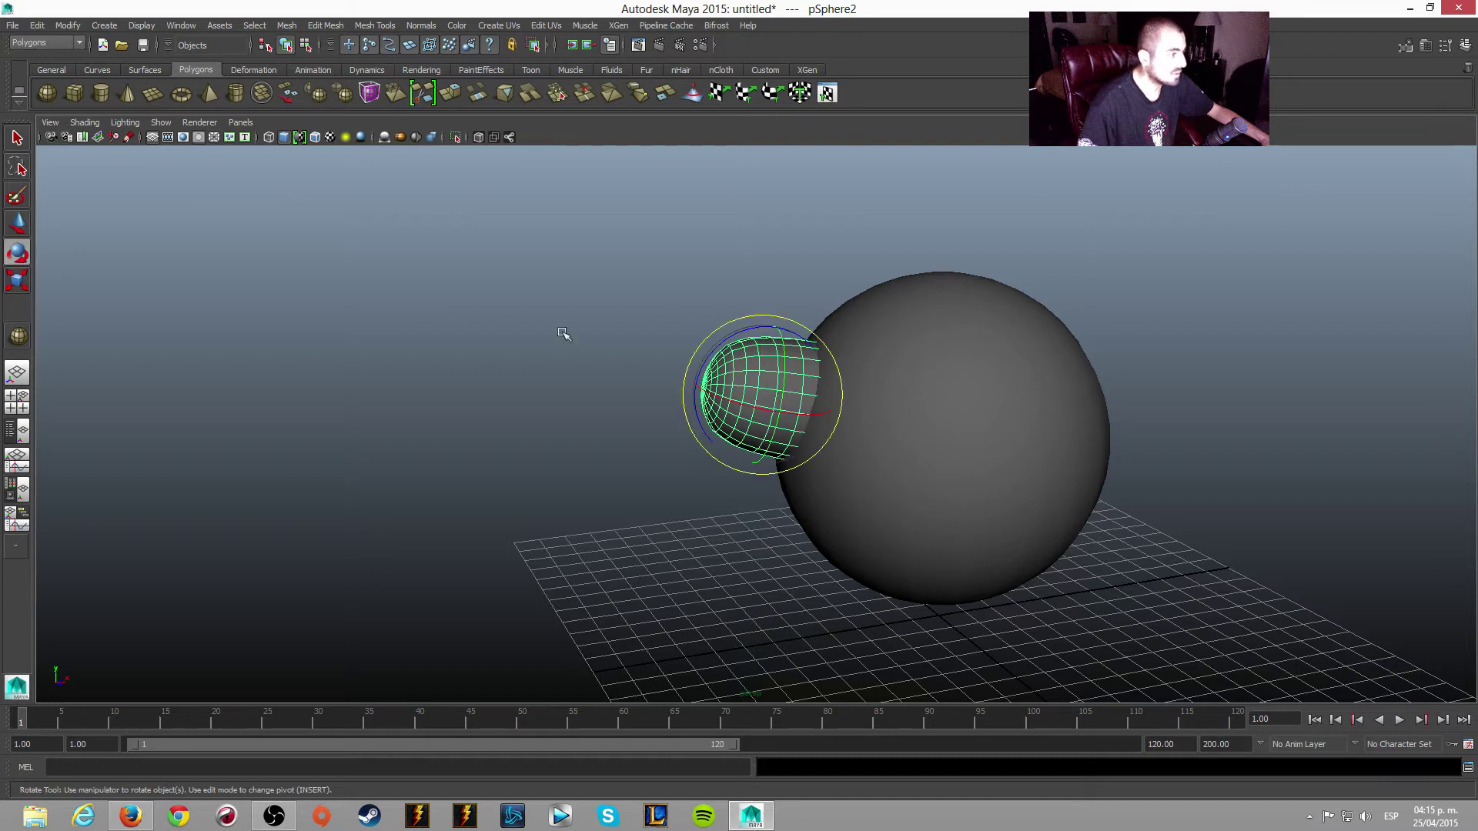
pyautogui.moveTo(817, 336); pyautogui.dragTo(781, 362)
pyautogui.click(17, 223)
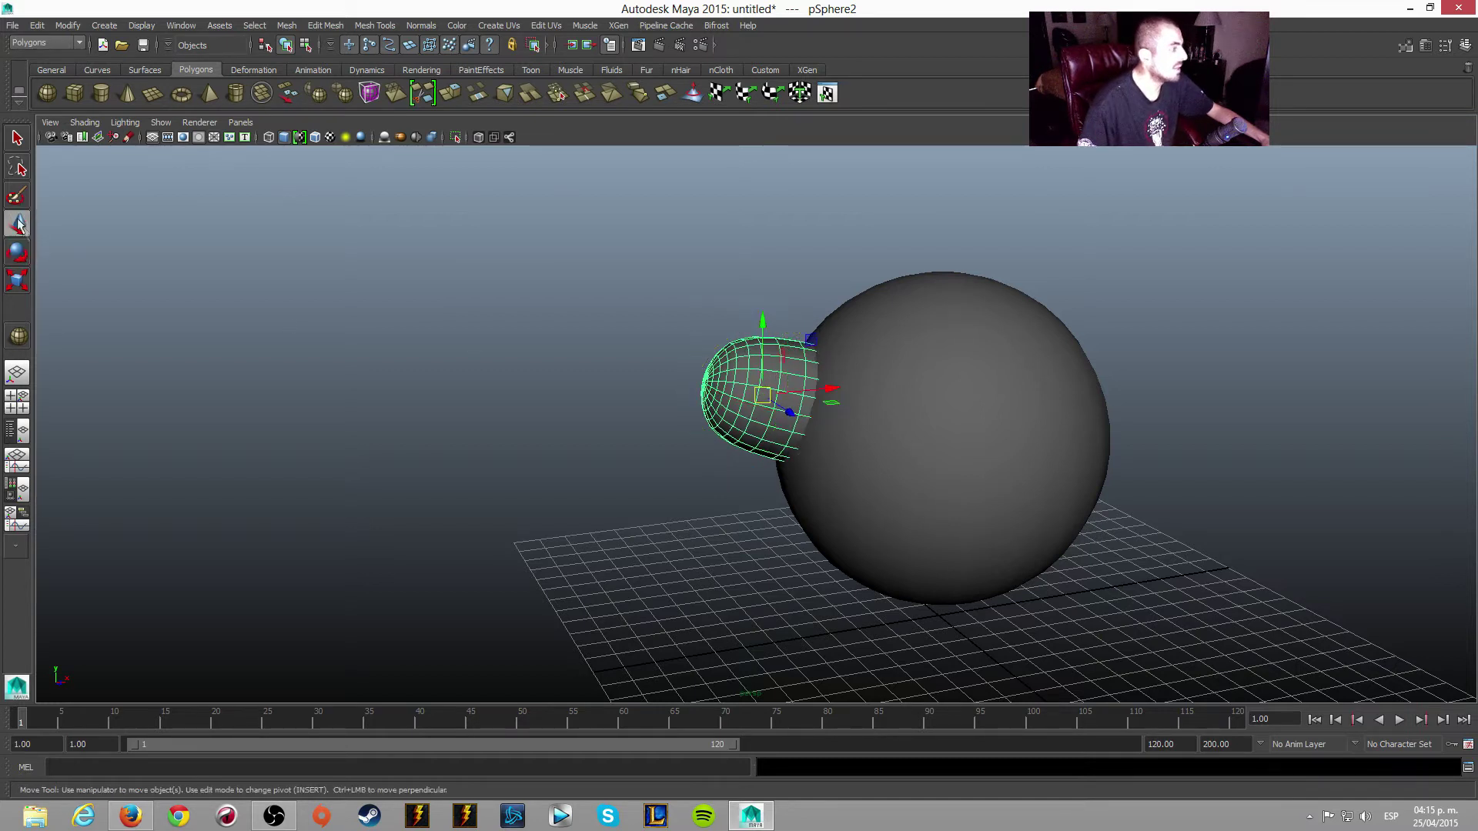
pyautogui.click(1211, 317)
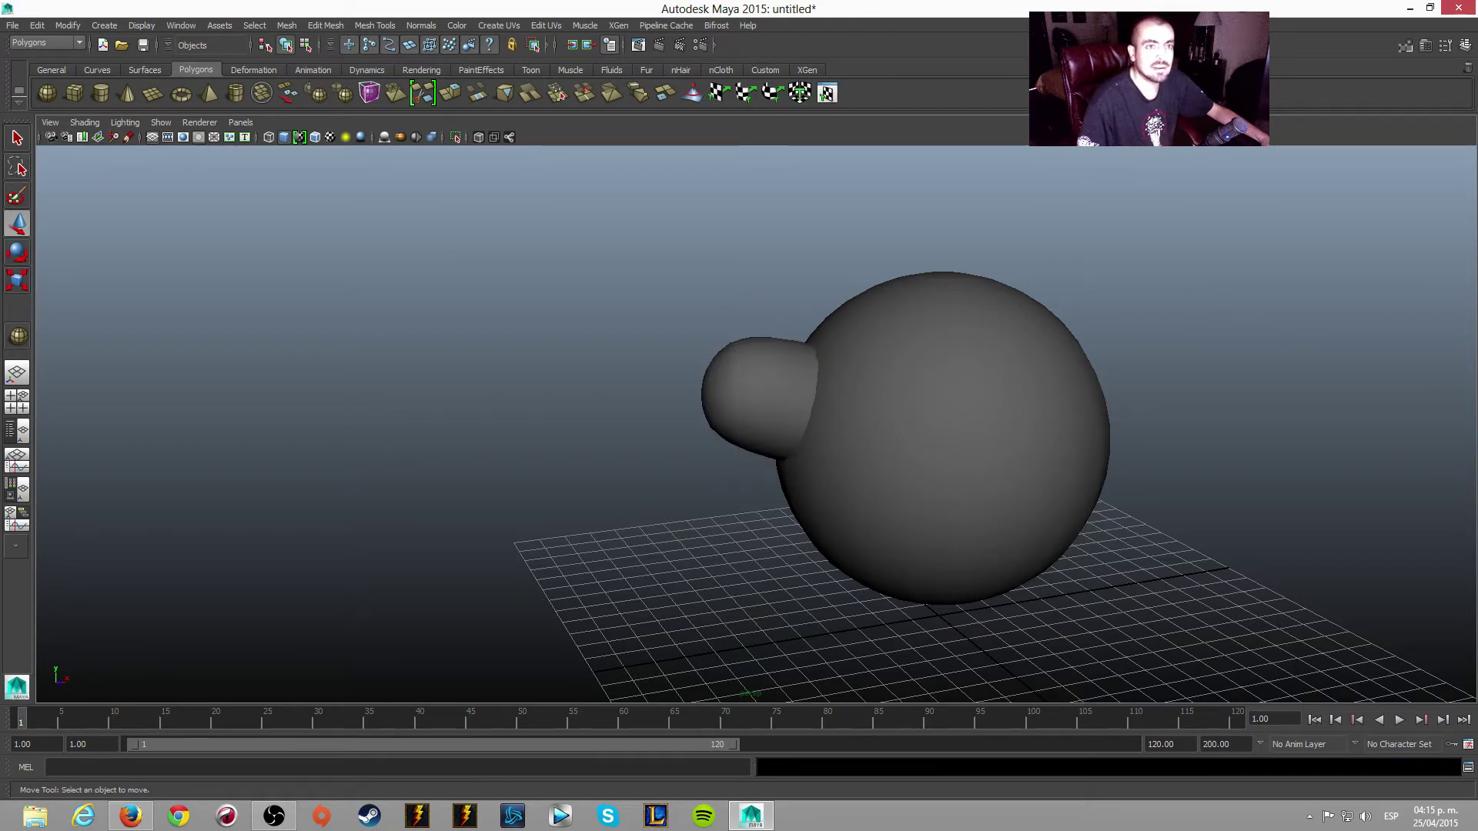
pyautogui.hotkey('alt', 'Tab')
pyautogui.moveTo(1155, 147); pyautogui.dragTo(1241, 146)
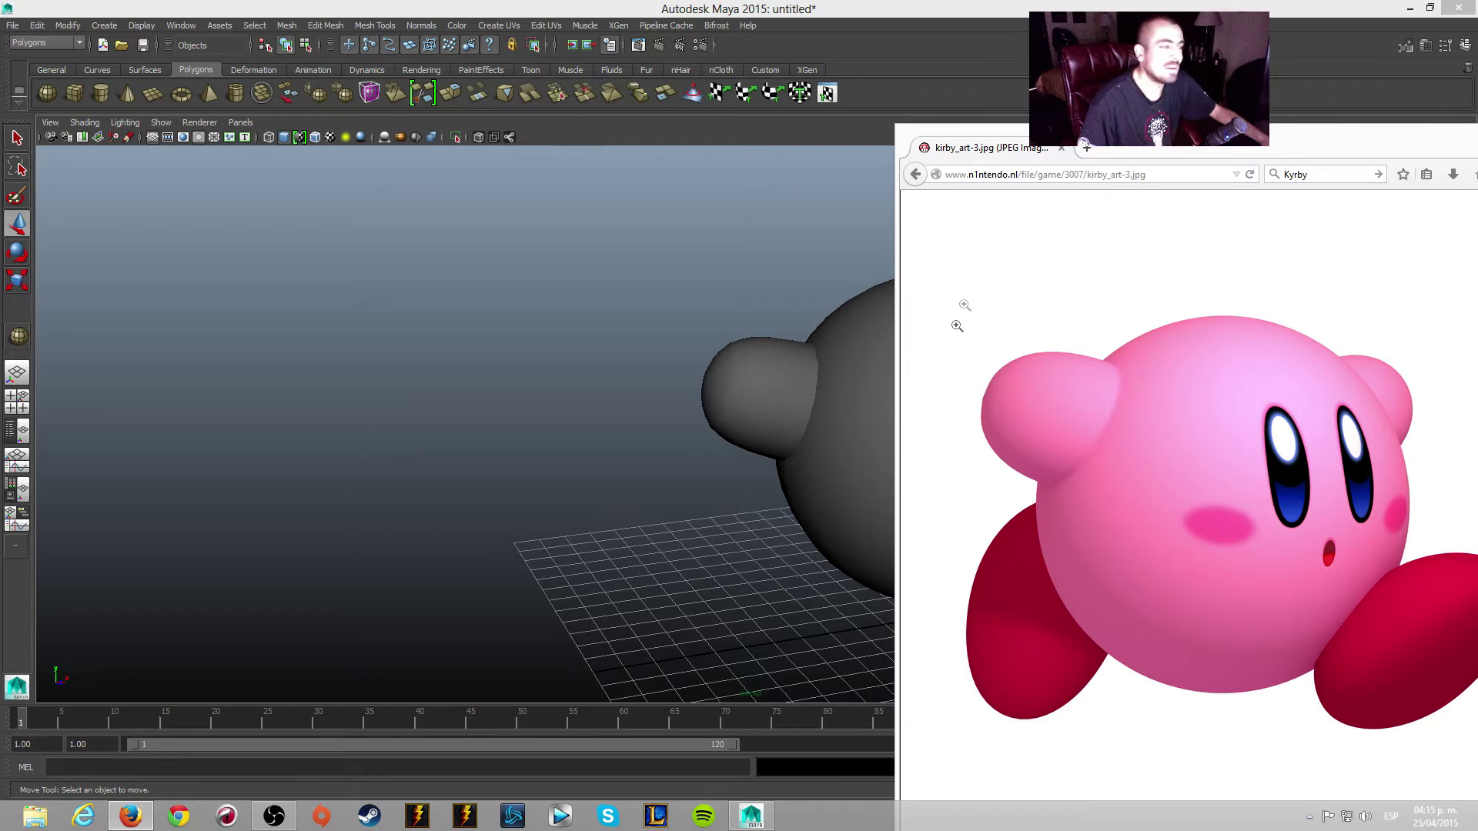
pyautogui.moveTo(1174, 150); pyautogui.dragTo(1133, 170)
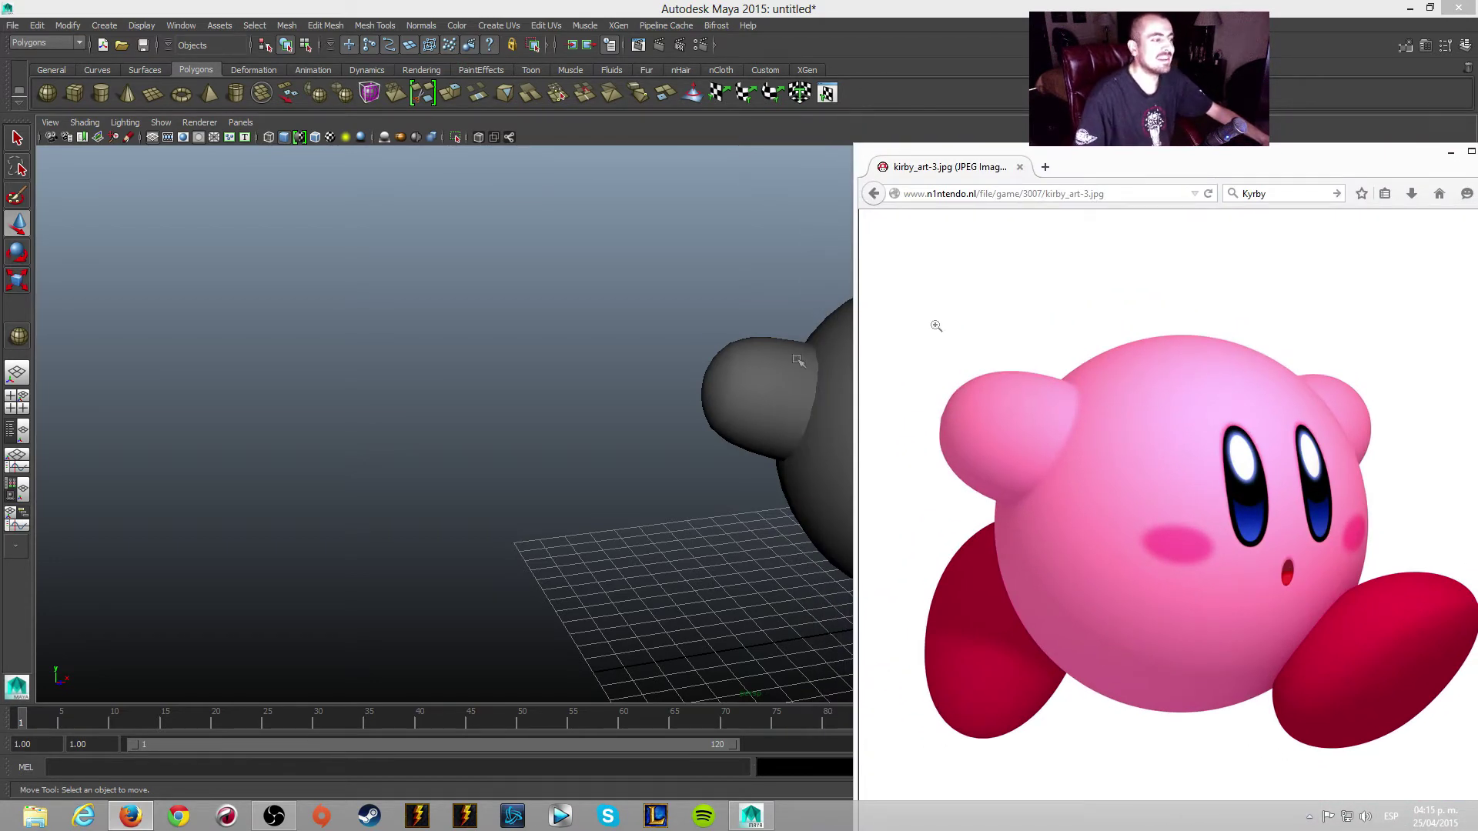
pyautogui.moveTo(1172, 171)
pyautogui.mouseDown()
pyautogui.moveTo(1397, 404)
pyautogui.moveTo(1477, 408)
pyautogui.moveTo(1197, 173)
pyautogui.moveTo(1477, 231)
pyautogui.mouseUp()
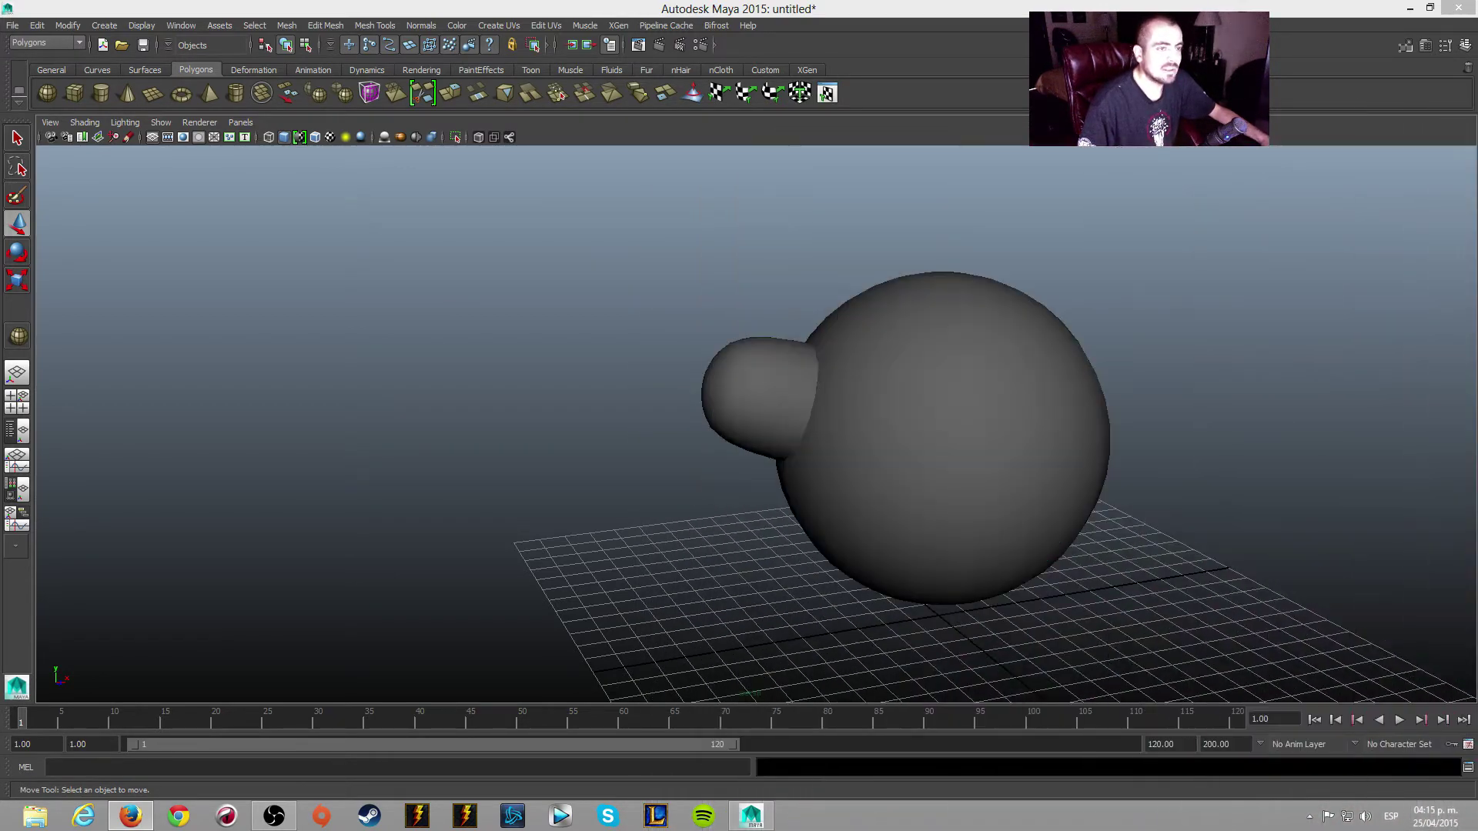
# - Select the arm sphere and duplicate it as a mirrored copy for the opposite side
pyautogui.click(785, 387)
pyautogui.scroll(5, 877, 431)
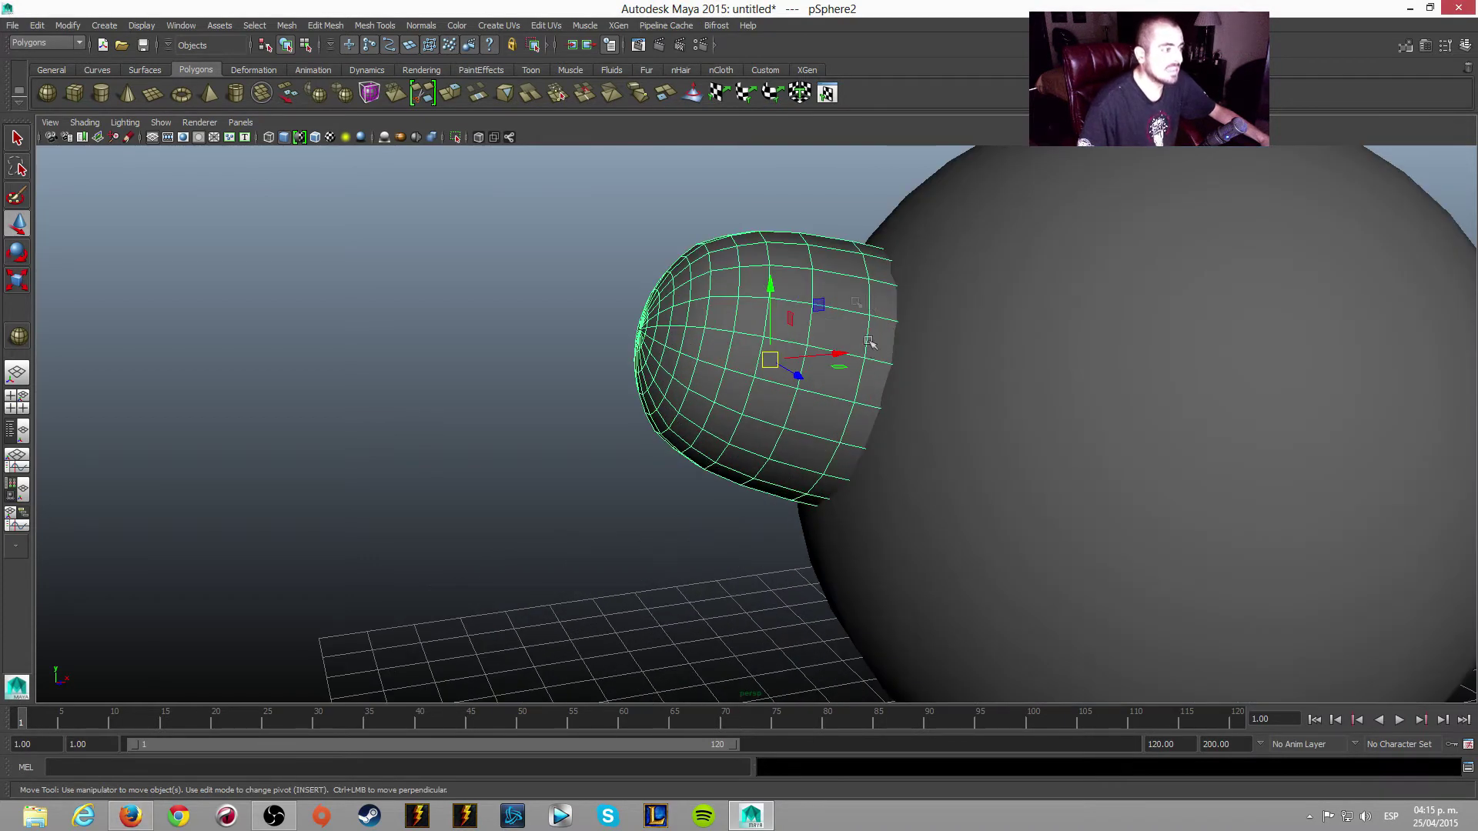
pyautogui.scroll(-4, 870, 342)
pyautogui.scroll(-2, 931, 452)
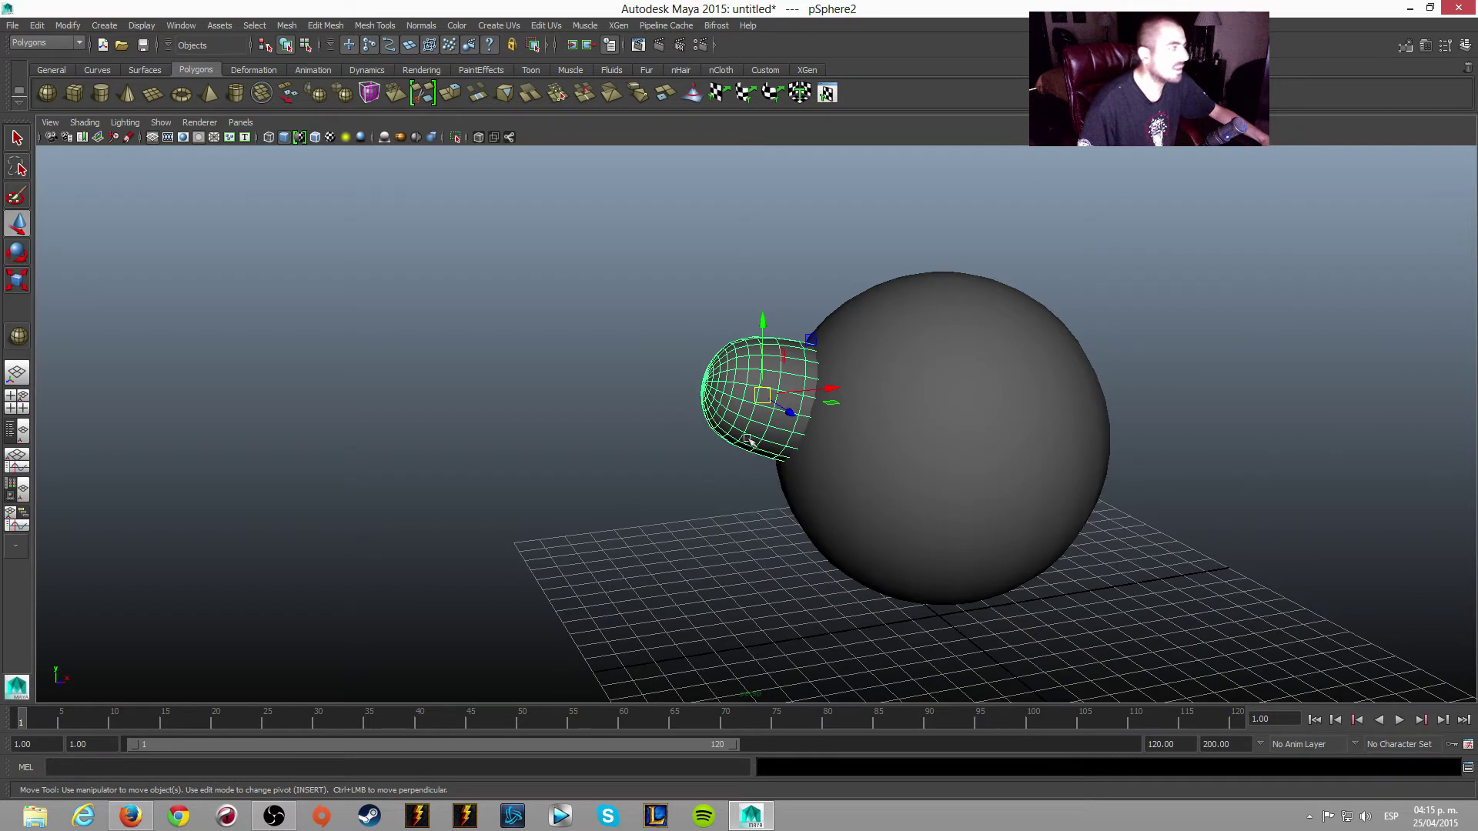
pyautogui.hotkey('ctrl', 'g')
pyautogui.keyDown('alt'); pyautogui.moveTo(274, 344); pyautogui.dragTo(1066, 456); pyautogui.keyUp('alt')
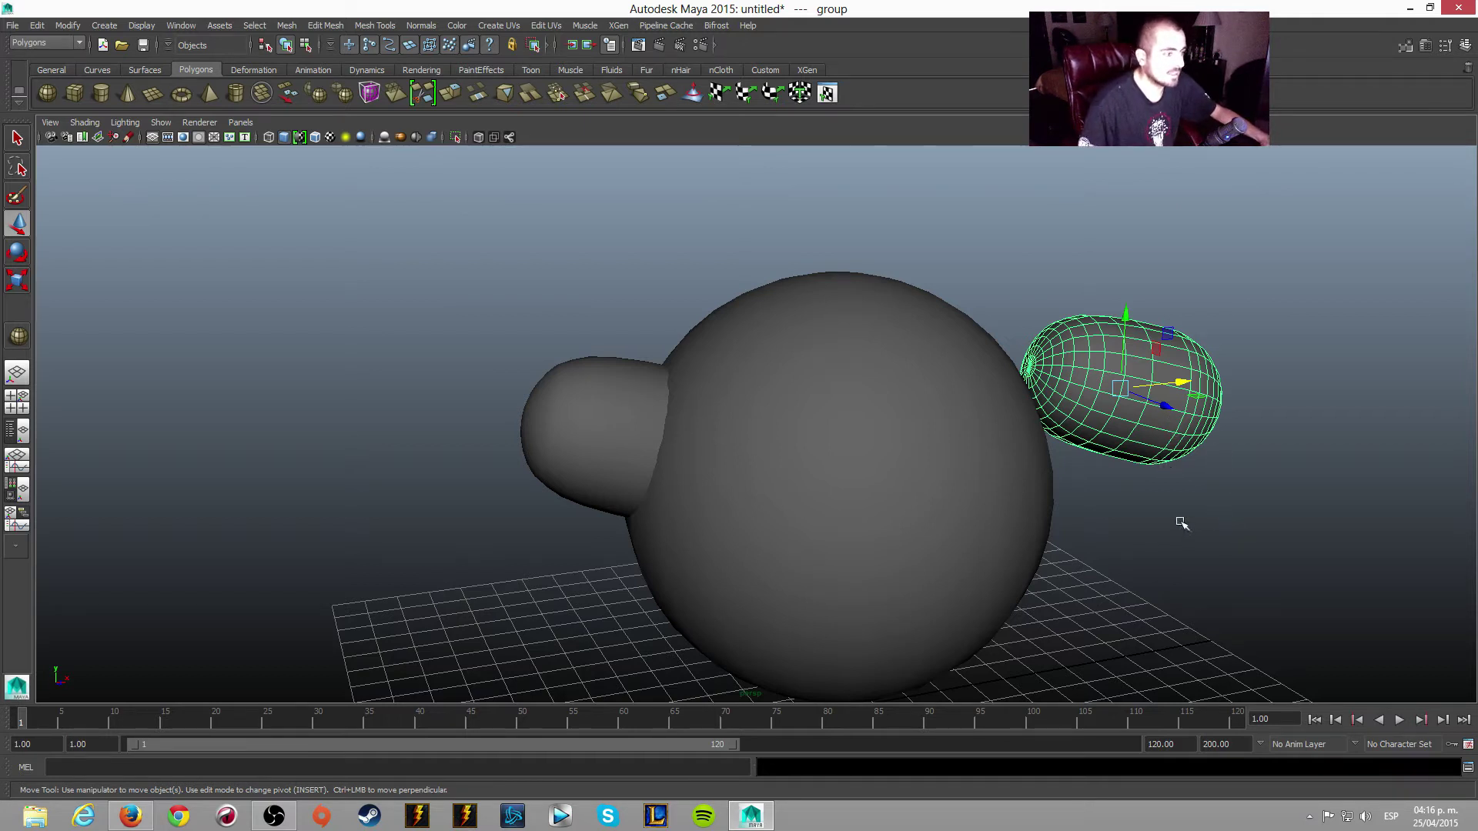
# - Turn the new arm about its vertical axis to roughly -164 degrees
pyautogui.scroll(-2, 1259, 485)
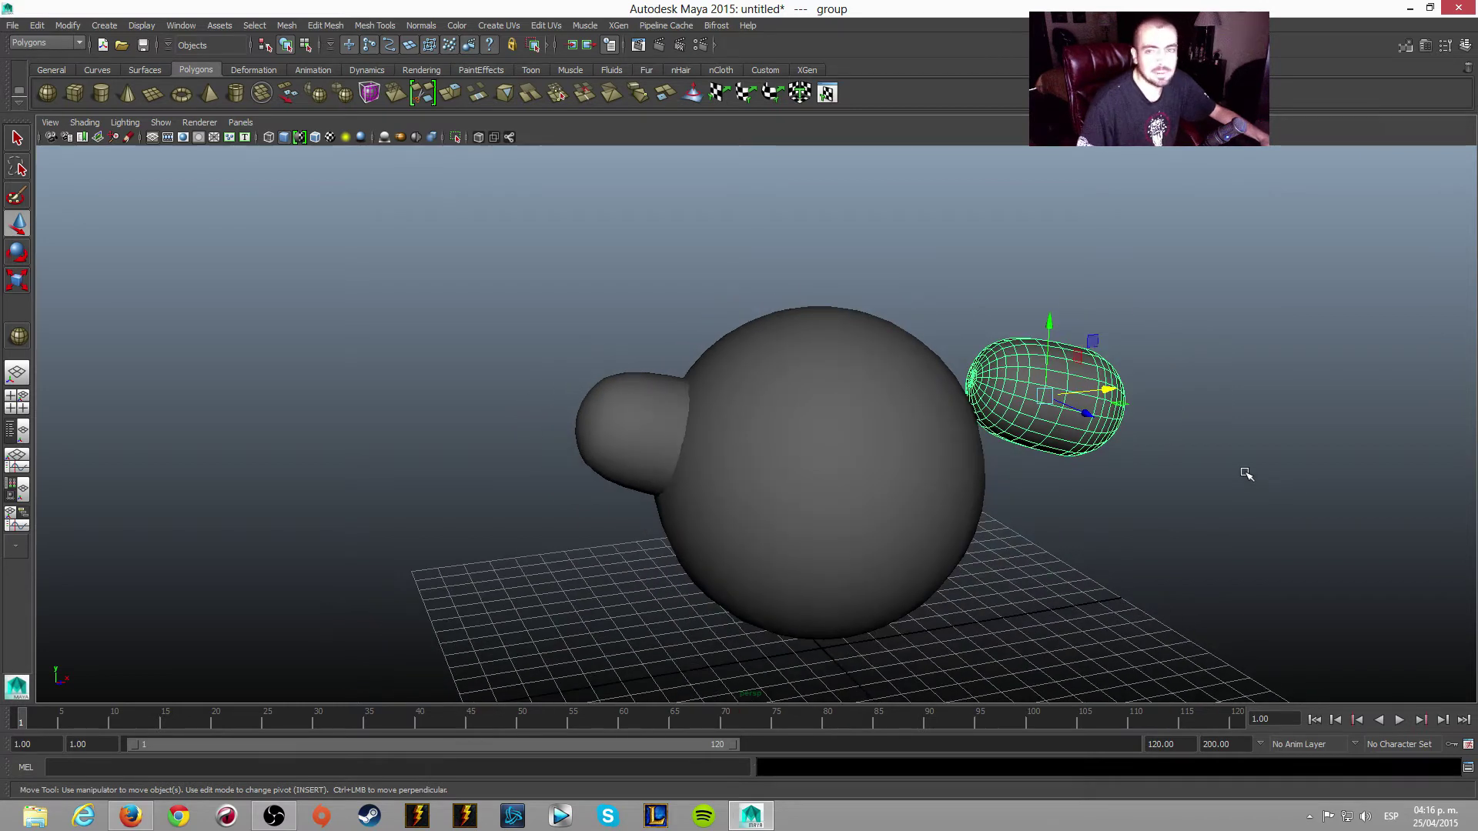
pyautogui.keyDown('alt'); pyautogui.moveTo(1231, 469); pyautogui.dragTo(1215, 508); pyautogui.keyUp('alt')
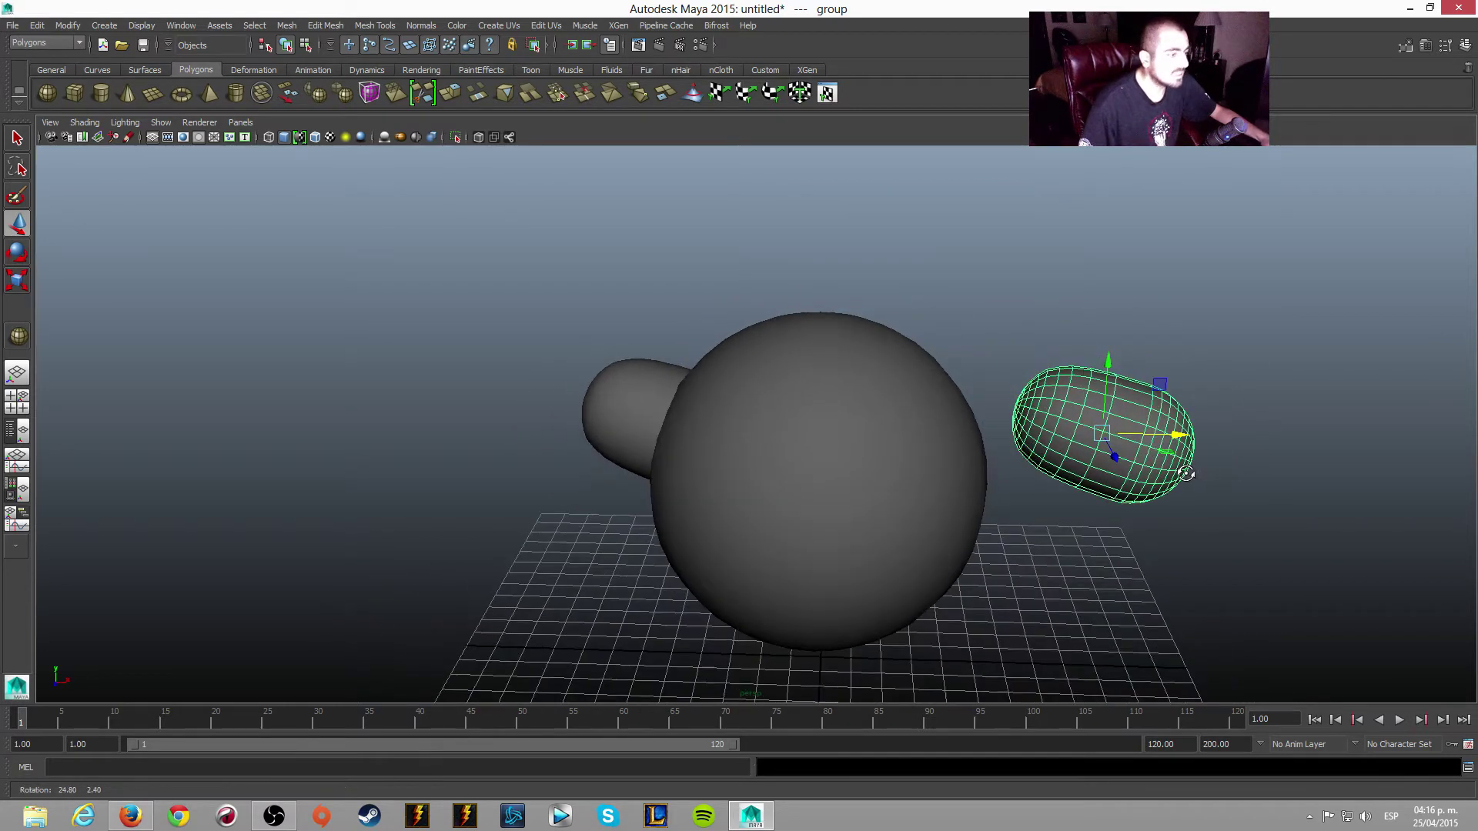
pyautogui.keyDown('alt'); pyautogui.moveTo(1215, 509); pyautogui.dragTo(1058, 495, button='middle'); pyautogui.keyUp('alt')
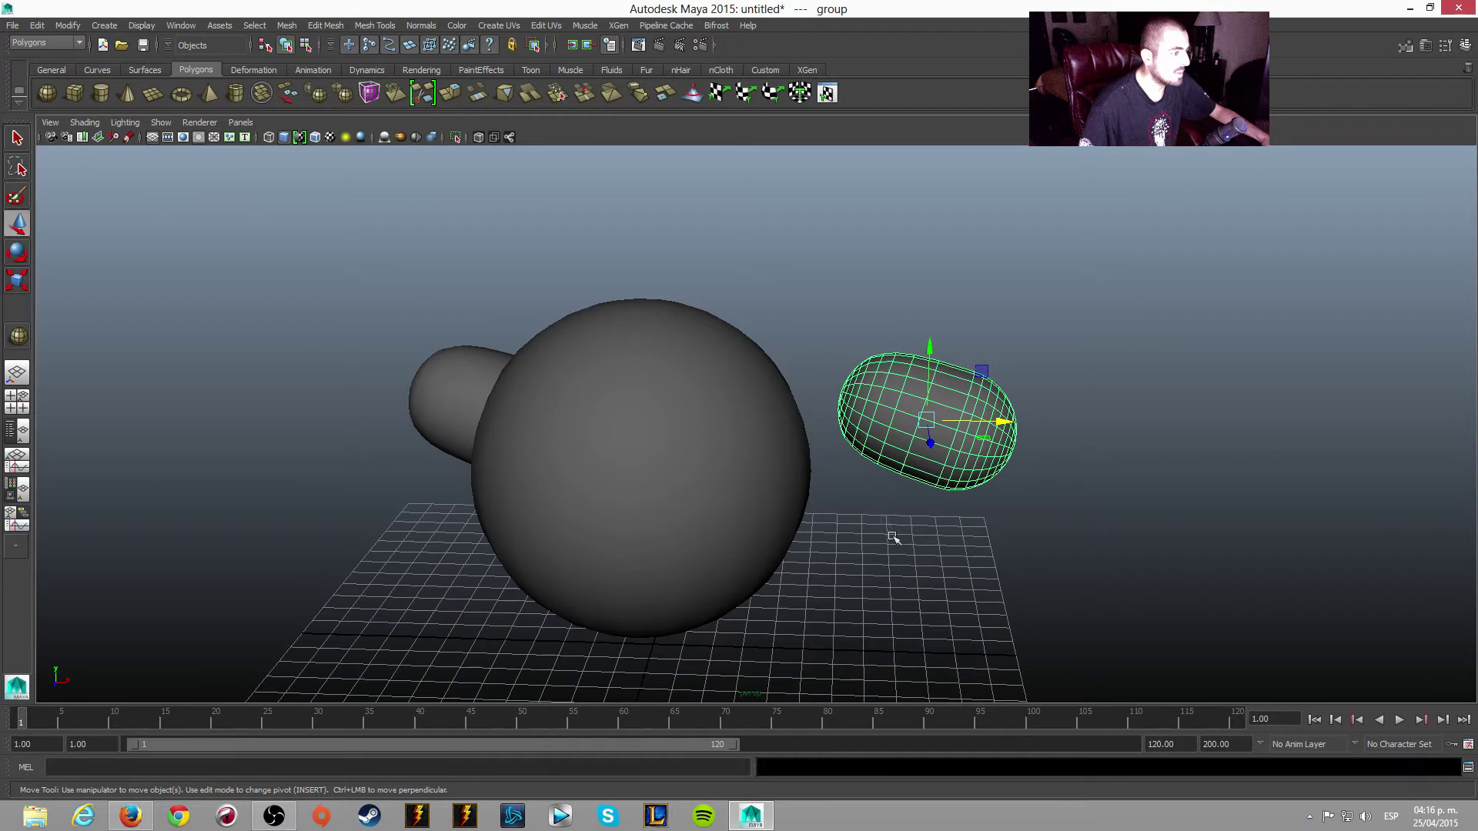
pyautogui.click(24, 261)
pyautogui.keyDown('alt'); pyautogui.moveTo(1081, 543); pyautogui.dragTo(1132, 538, button='right'); pyautogui.keyUp('alt')
pyautogui.keyDown('alt'); pyautogui.moveTo(1133, 538); pyautogui.dragTo(1082, 515, button='middle'); pyautogui.keyUp('alt')
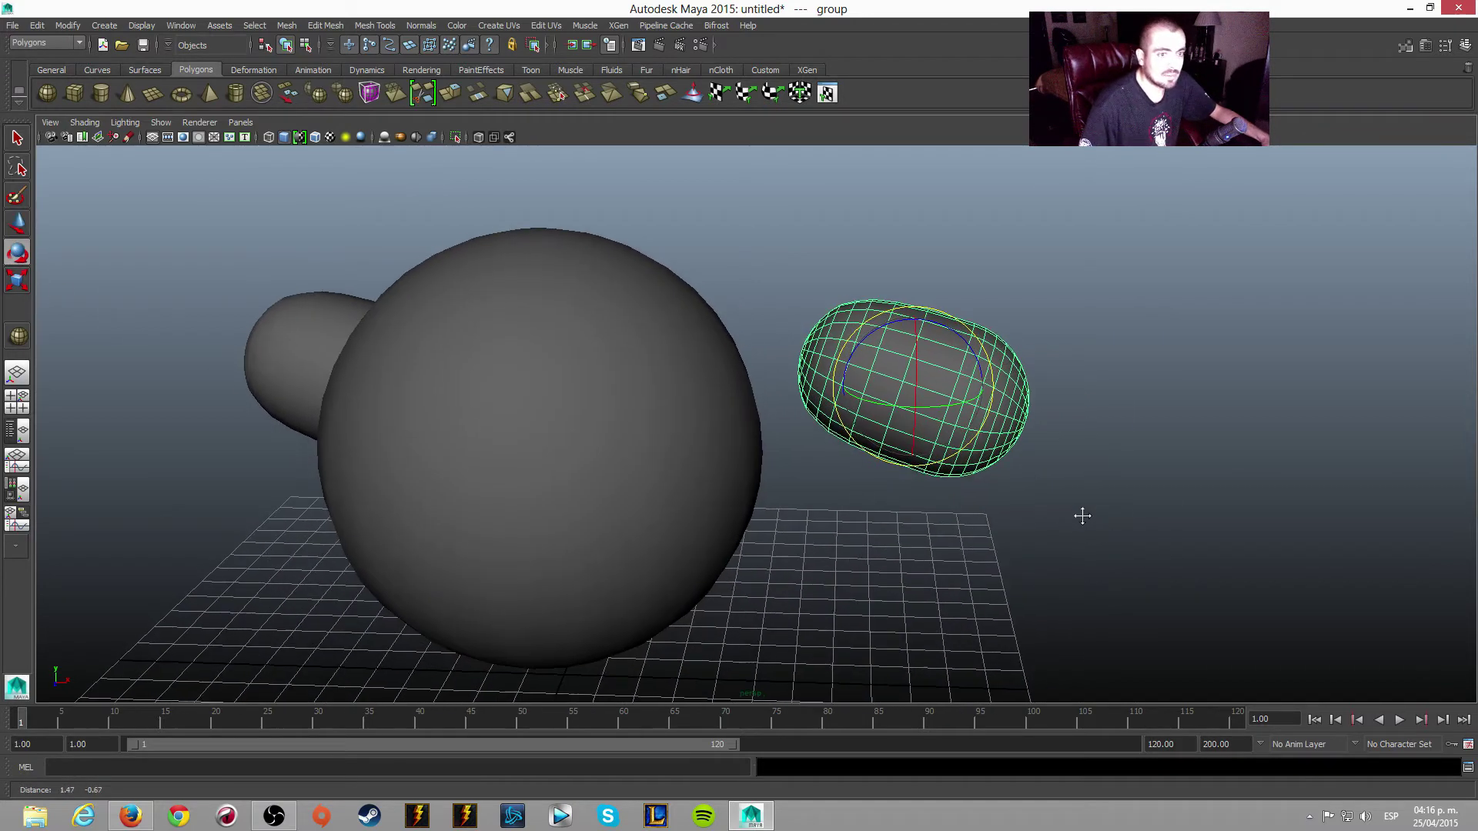
pyautogui.moveTo(953, 402); pyautogui.dragTo(799, 432)
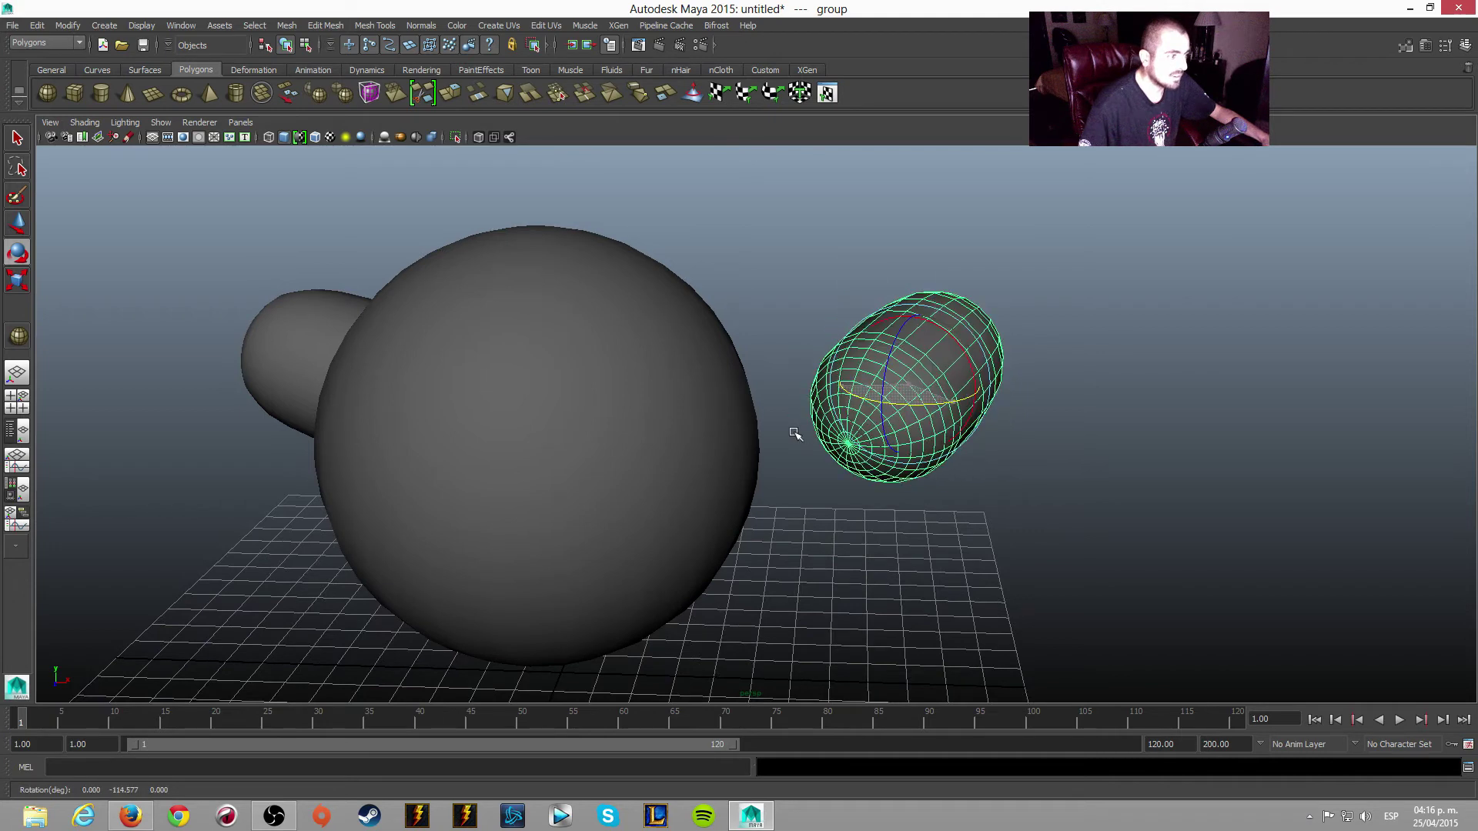
pyautogui.moveTo(954, 402); pyautogui.dragTo(982, 449)
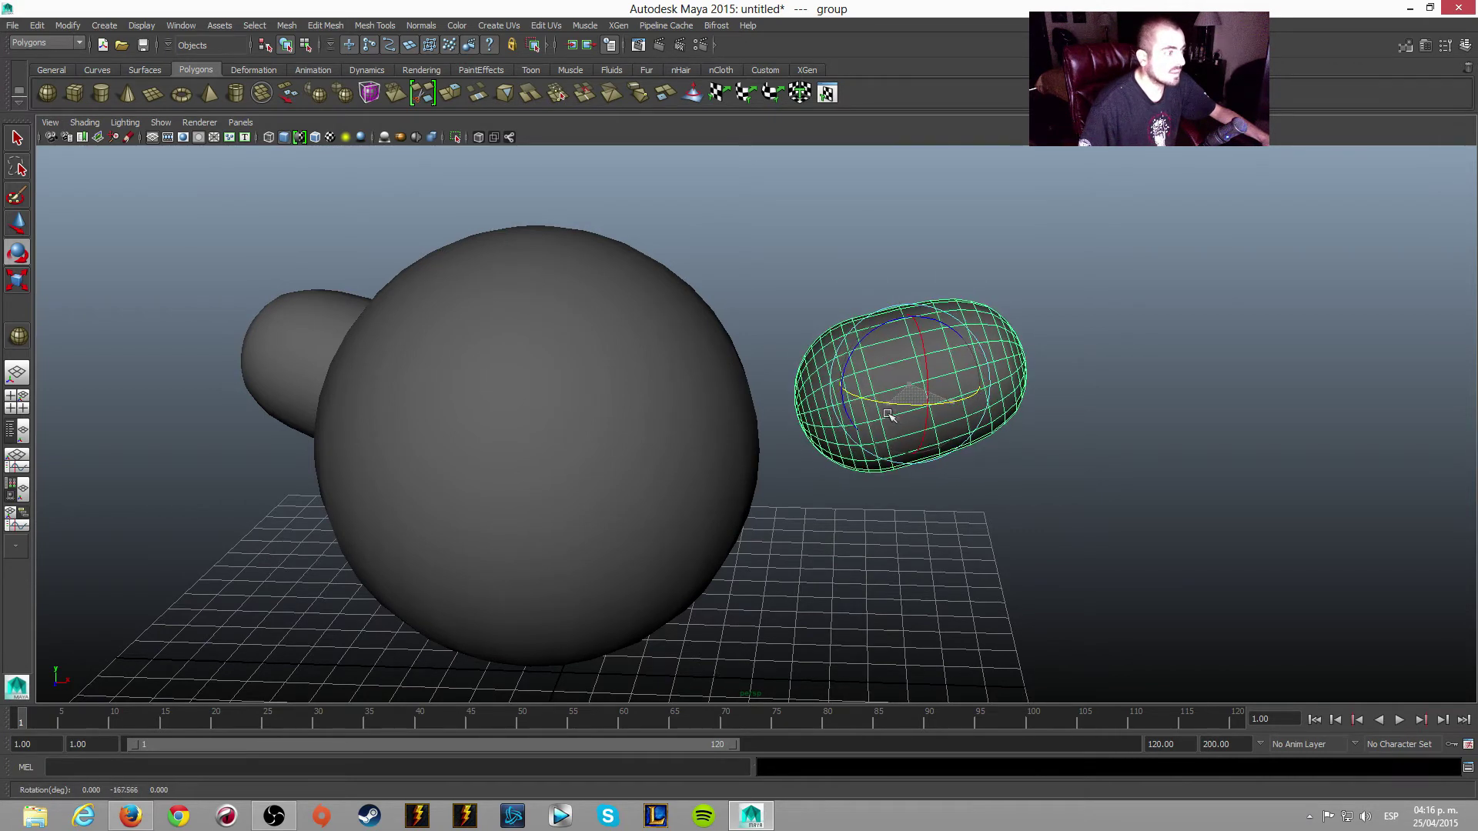
pyautogui.keyDown('alt'); pyautogui.moveTo(1089, 472); pyautogui.dragTo(1132, 469, button='right'); pyautogui.keyUp('alt')
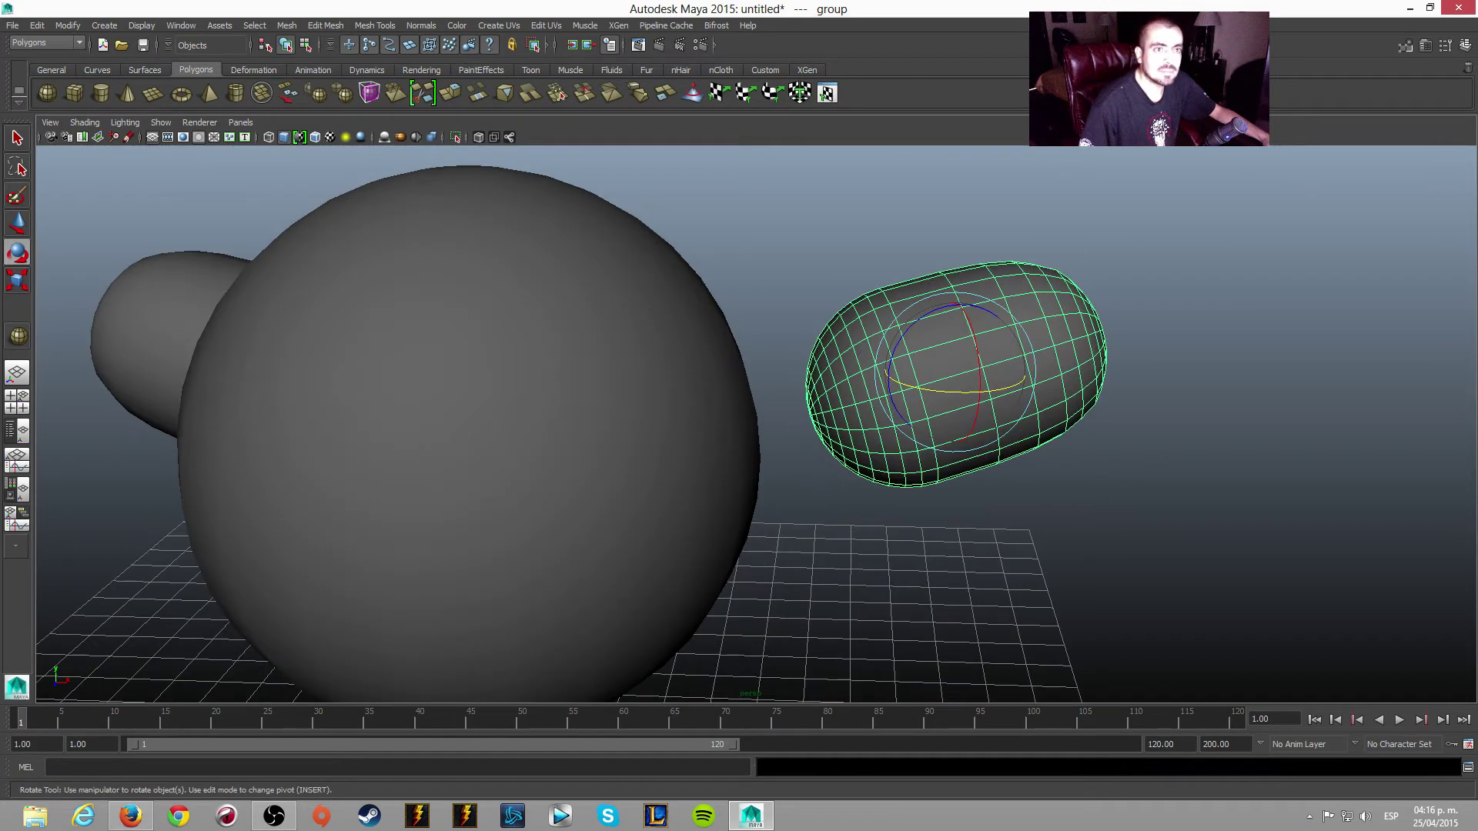
pyautogui.moveTo(808, 518)
pyautogui.keyDown('alt'); pyautogui.mouseDown()
pyautogui.moveTo(1049, 462)
pyautogui.moveTo(1021, 522)
pyautogui.mouseUp(); pyautogui.keyUp('alt')
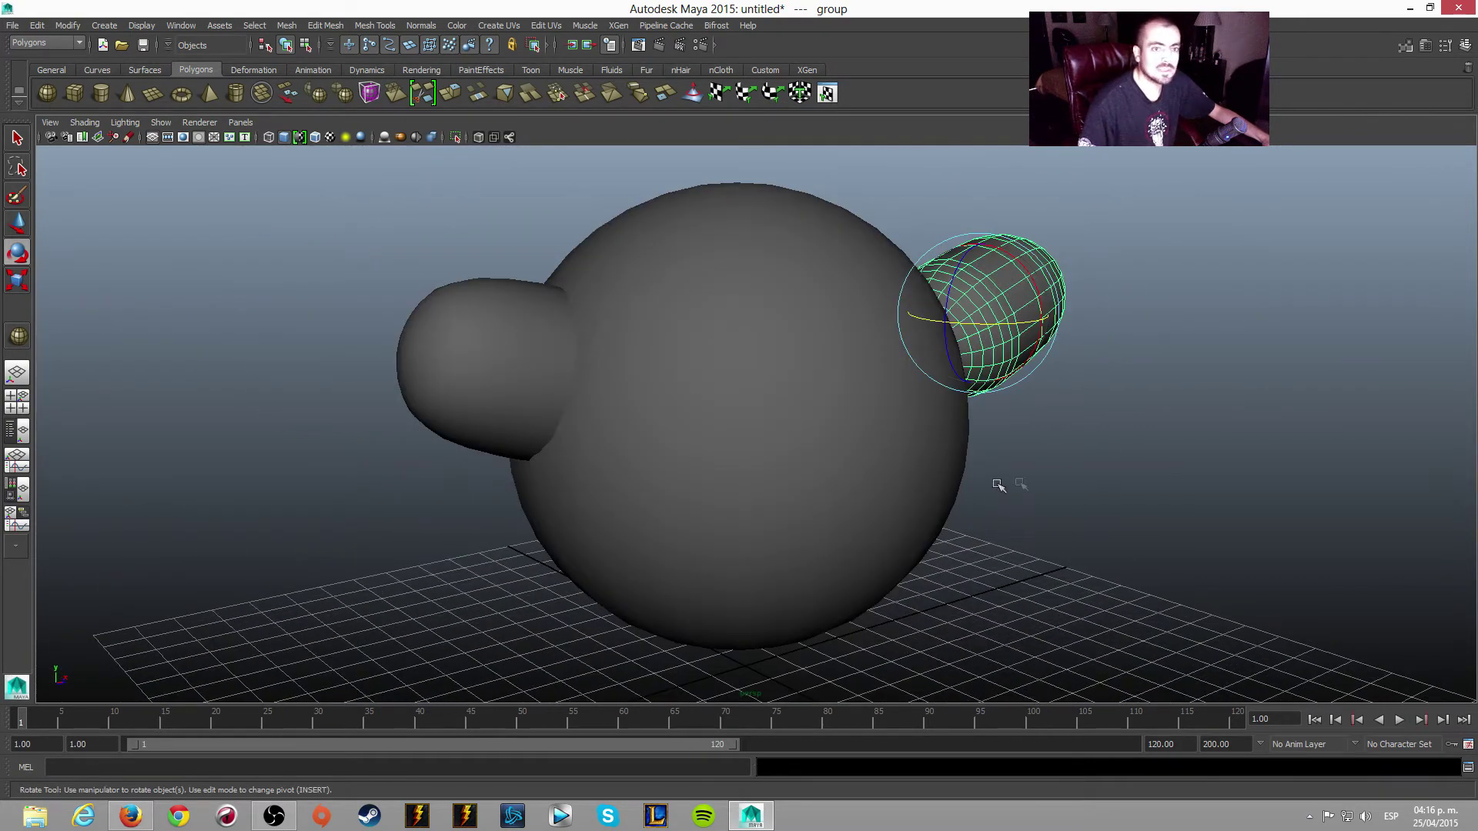
# - Paste a copy of the left arm and slide it into the body's other side
pyautogui.hotkey('alt', 'Tab')
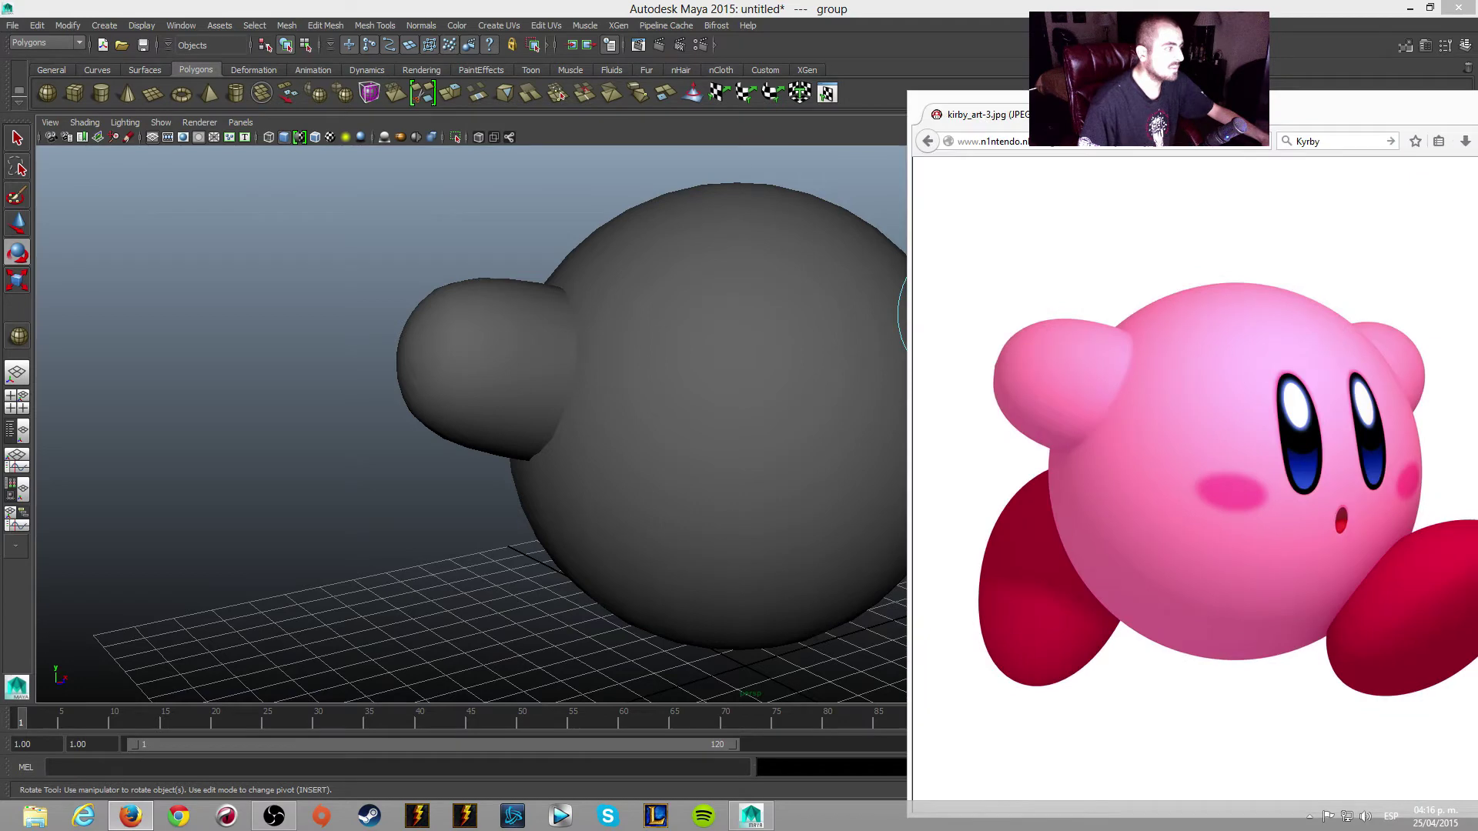
pyautogui.hotkey('alt', 'Tab')
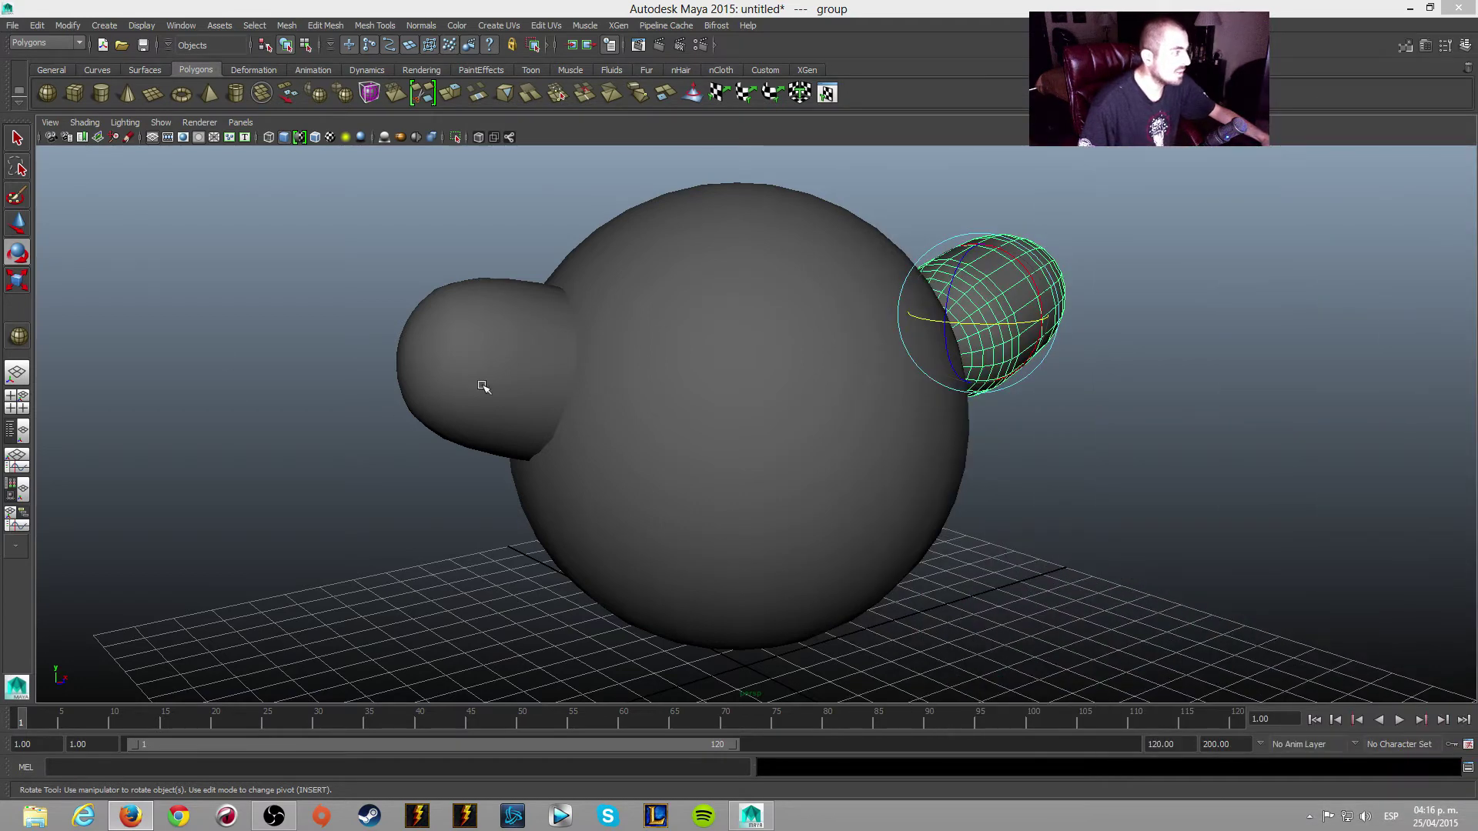
pyautogui.click(483, 387)
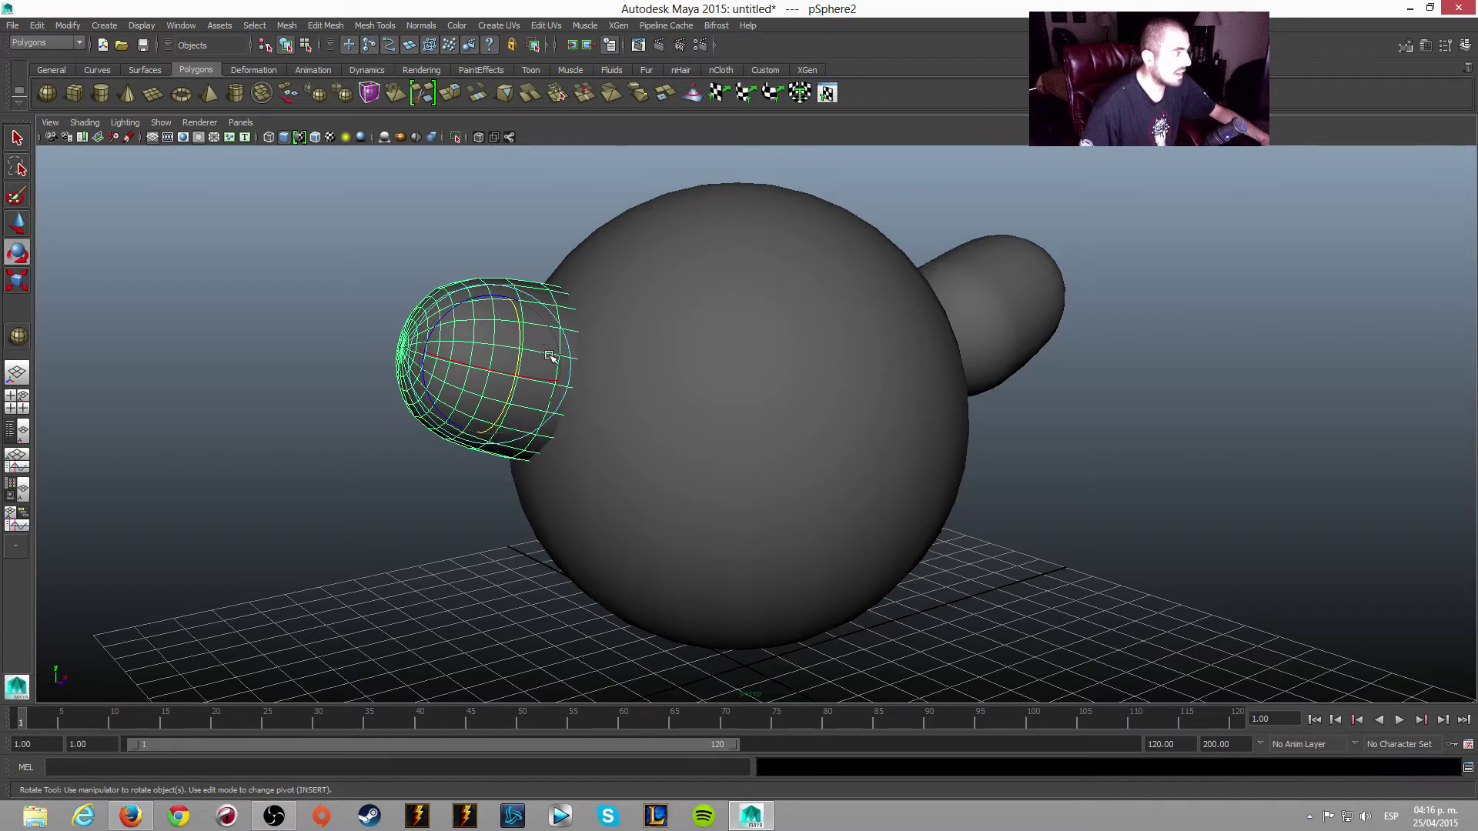
pyautogui.hotkey('ctrl', 'v')
pyautogui.keyDown('alt'); pyautogui.moveTo(1185, 339); pyautogui.dragTo(274, 269); pyautogui.keyUp('alt')
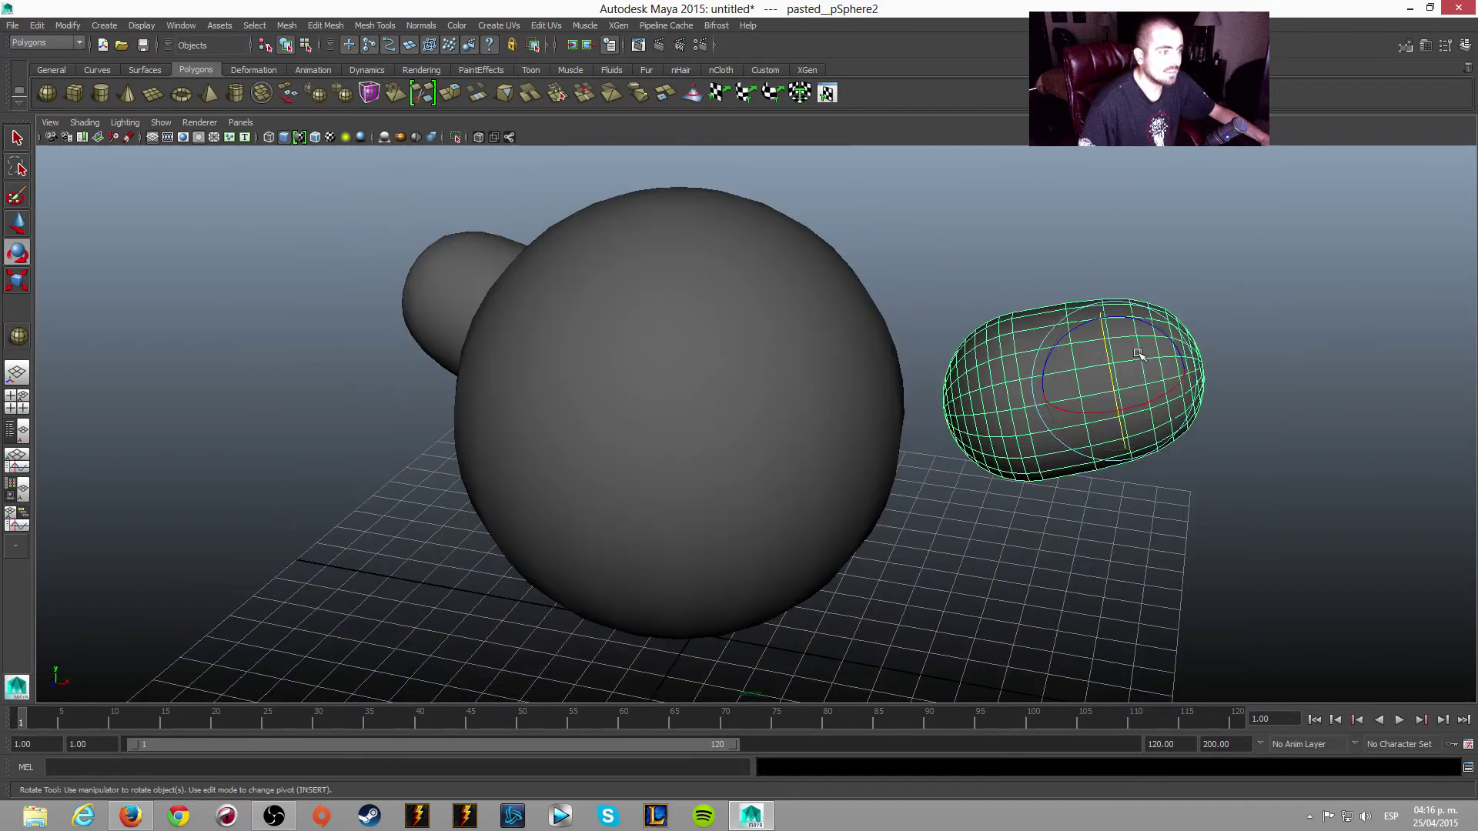
pyautogui.press('w')
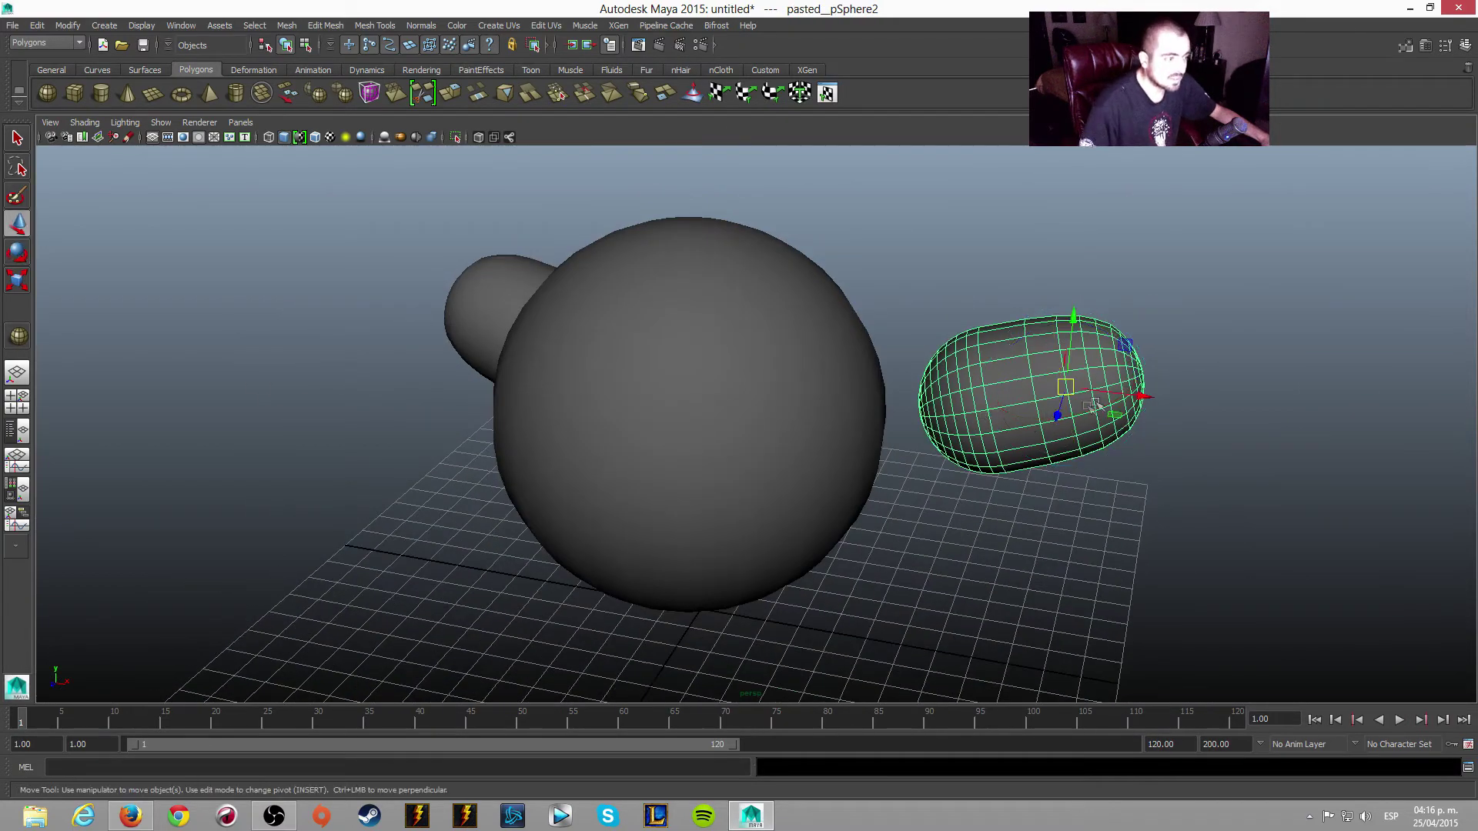
pyautogui.moveTo(1142, 396); pyautogui.dragTo(1003, 460)
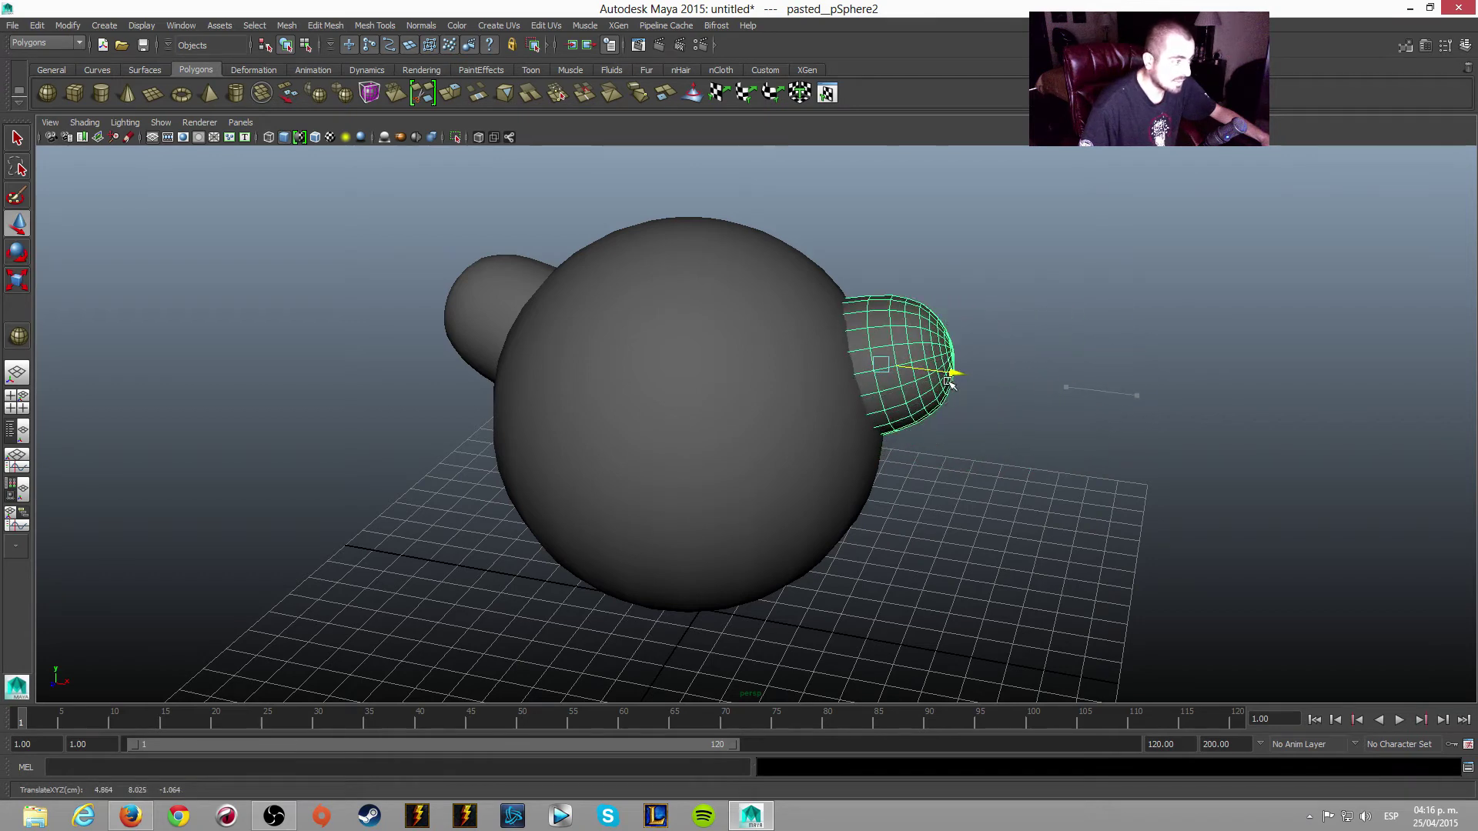
# - Fine-tune the copied arm's position, tucking it high against the body's side
pyautogui.keyDown('alt'); pyautogui.moveTo(535, 320); pyautogui.dragTo(1037, 263); pyautogui.keyUp('alt')
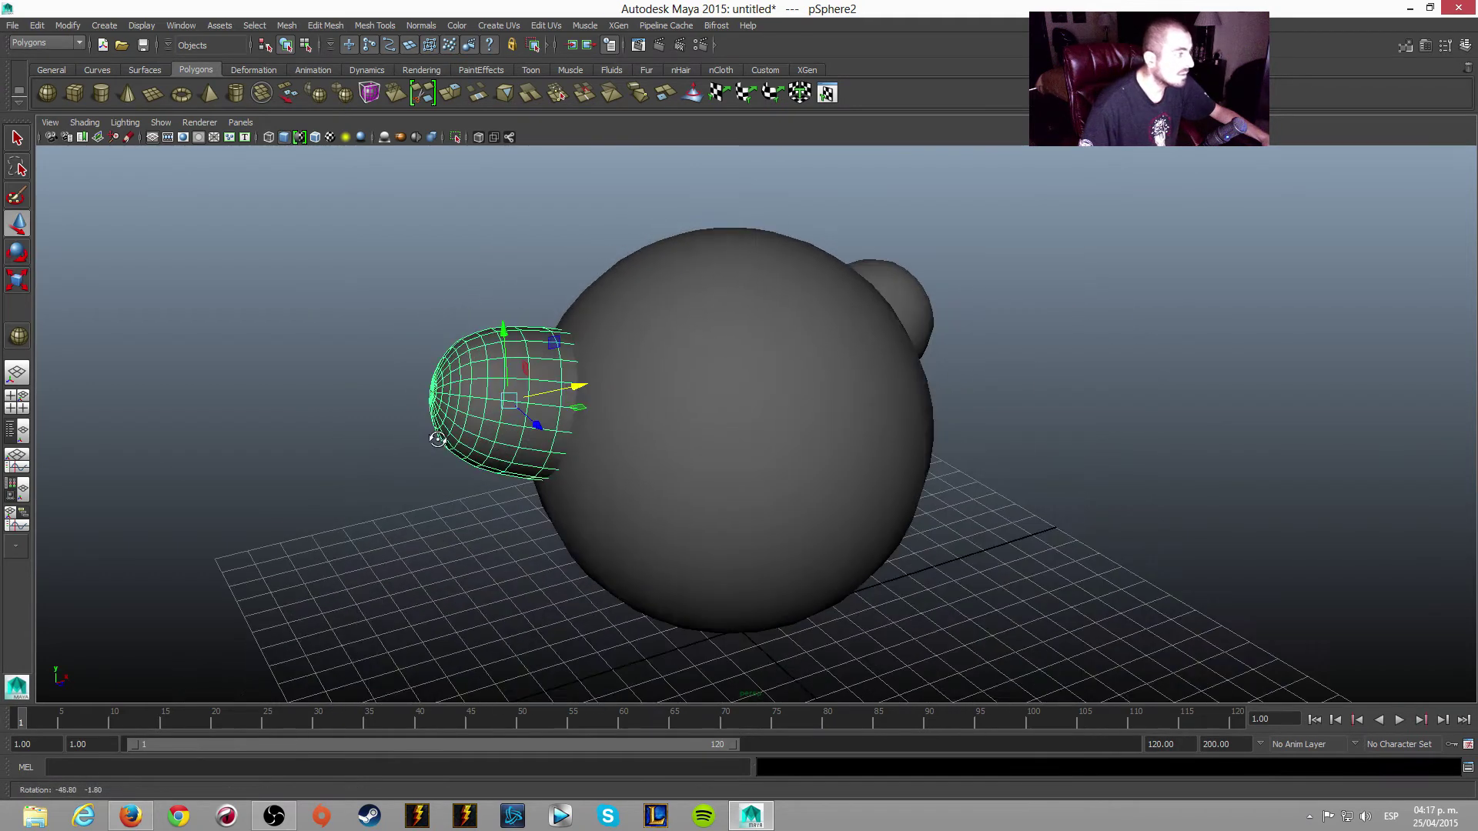
pyautogui.click(939, 324)
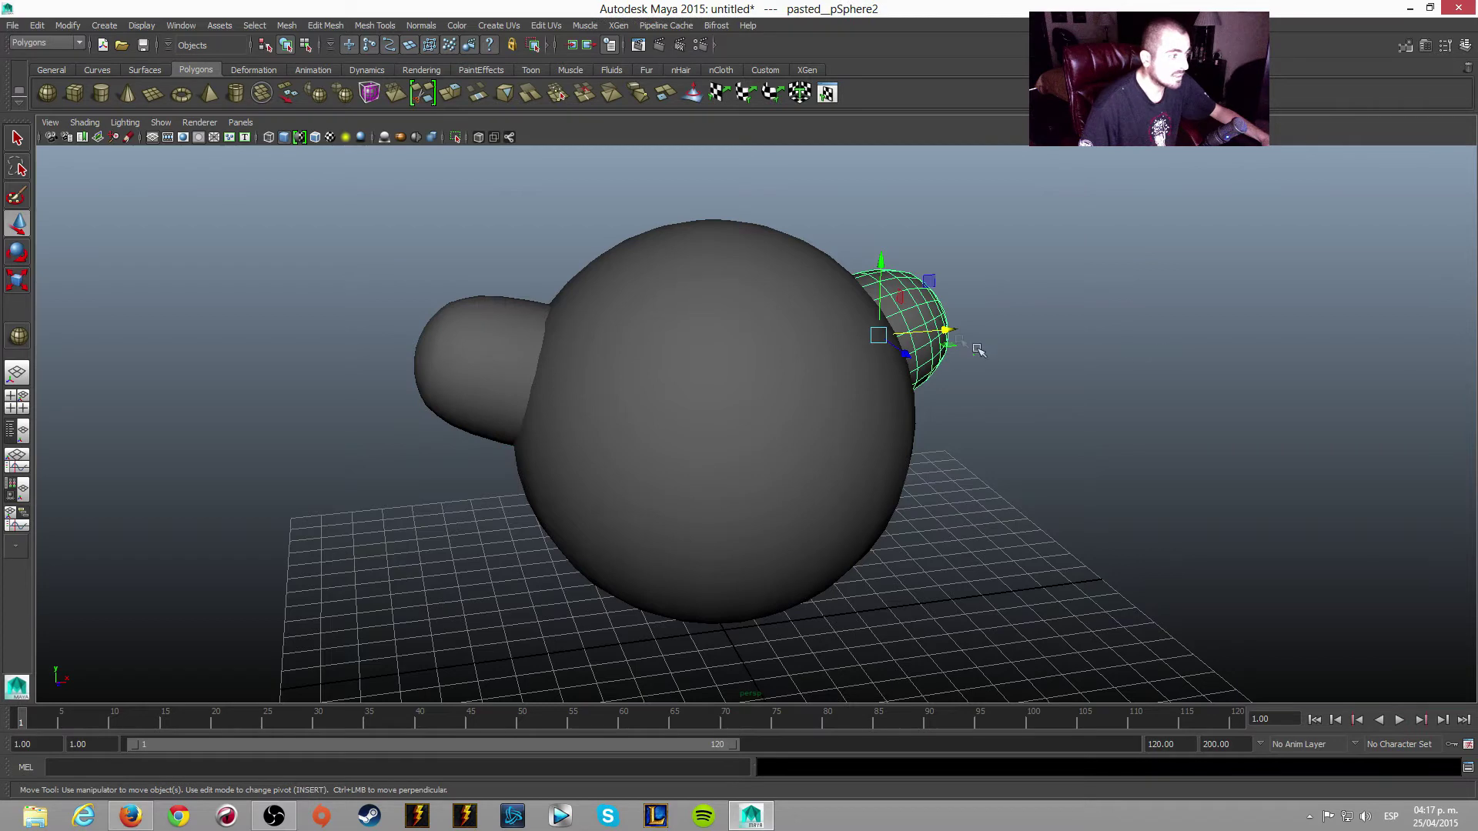
pyautogui.moveTo(1090, 355)
pyautogui.keyDown('alt'); pyautogui.mouseDown()
pyautogui.moveTo(909, 362)
pyautogui.moveTo(985, 392)
pyautogui.mouseUp(); pyautogui.keyUp('alt')
pyautogui.moveTo(1073, 444)
pyautogui.keyDown('alt'); pyautogui.mouseDown()
pyautogui.moveTo(1086, 436)
pyautogui.moveTo(663, 396)
pyautogui.mouseUp(); pyautogui.keyUp('alt')
pyautogui.click(455, 328)
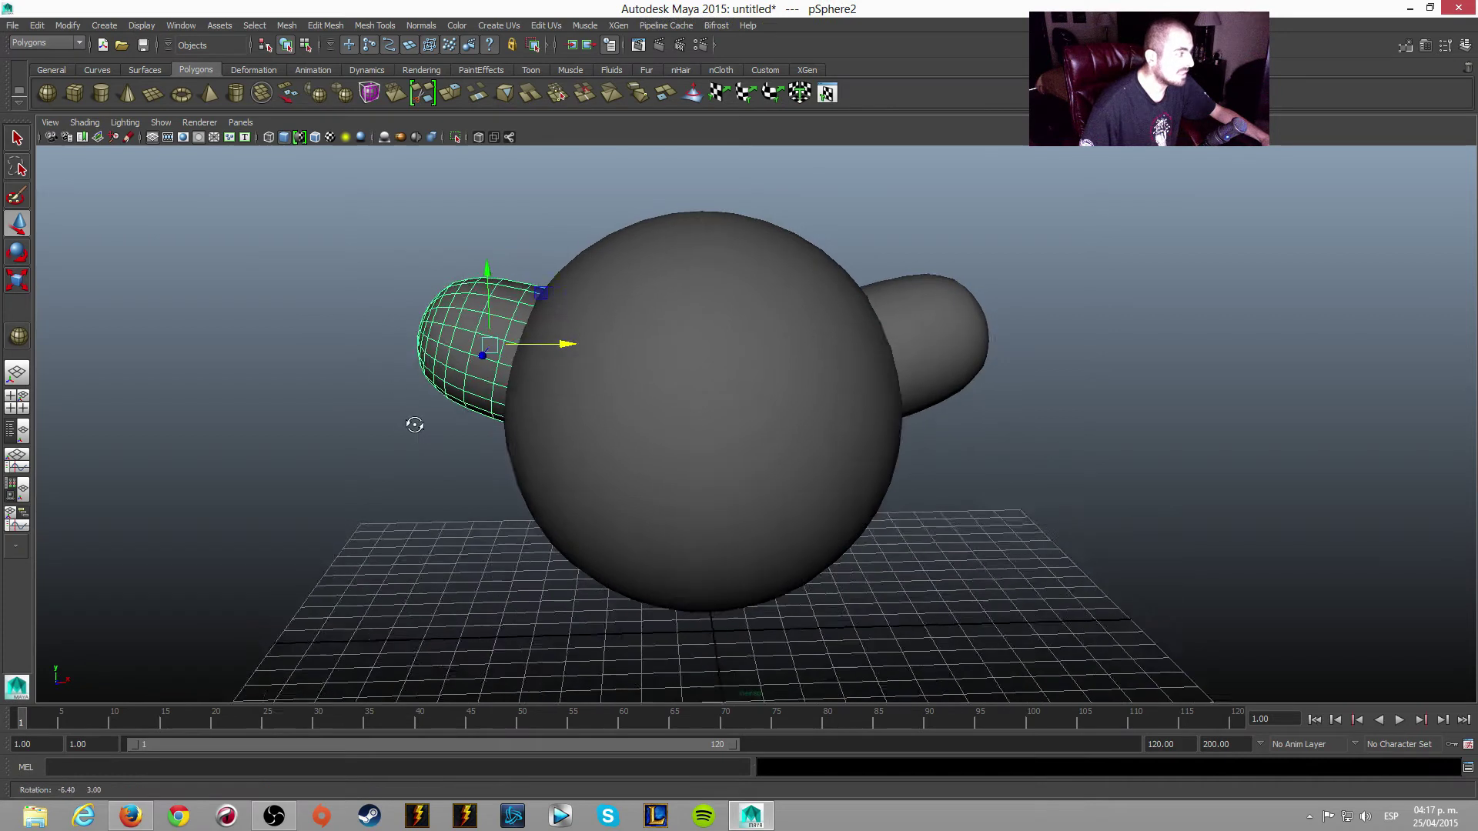
pyautogui.keyDown('alt'); pyautogui.moveTo(412, 422); pyautogui.dragTo(428, 429); pyautogui.keyUp('alt')
pyautogui.moveTo(527, 329)
pyautogui.keyDown('alt'); pyautogui.mouseDown()
pyautogui.moveTo(1016, 439)
pyautogui.moveTo(891, 363)
pyautogui.mouseUp(); pyautogui.keyUp('alt')
pyautogui.click(916, 363)
pyautogui.moveTo(988, 348); pyautogui.dragTo(979, 344)
pyautogui.moveTo(983, 408)
pyautogui.keyDown('alt'); pyautogui.mouseDown()
pyautogui.moveTo(1110, 409)
pyautogui.moveTo(1096, 419)
pyautogui.moveTo(1096, 366)
pyautogui.mouseUp(); pyautogui.keyUp('alt')
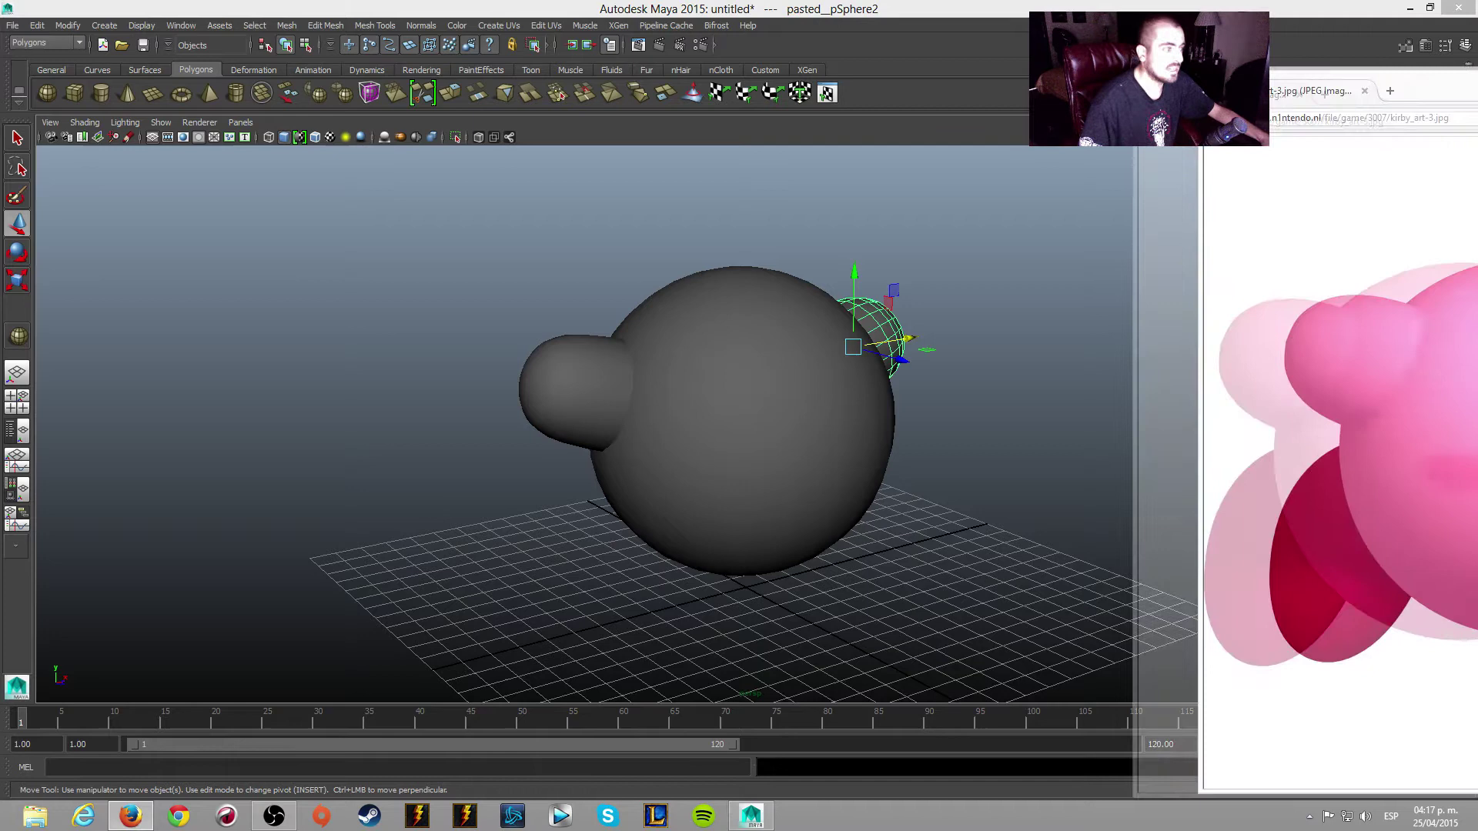
pyautogui.moveTo(1201, 435); pyautogui.dragTo(878, 435)
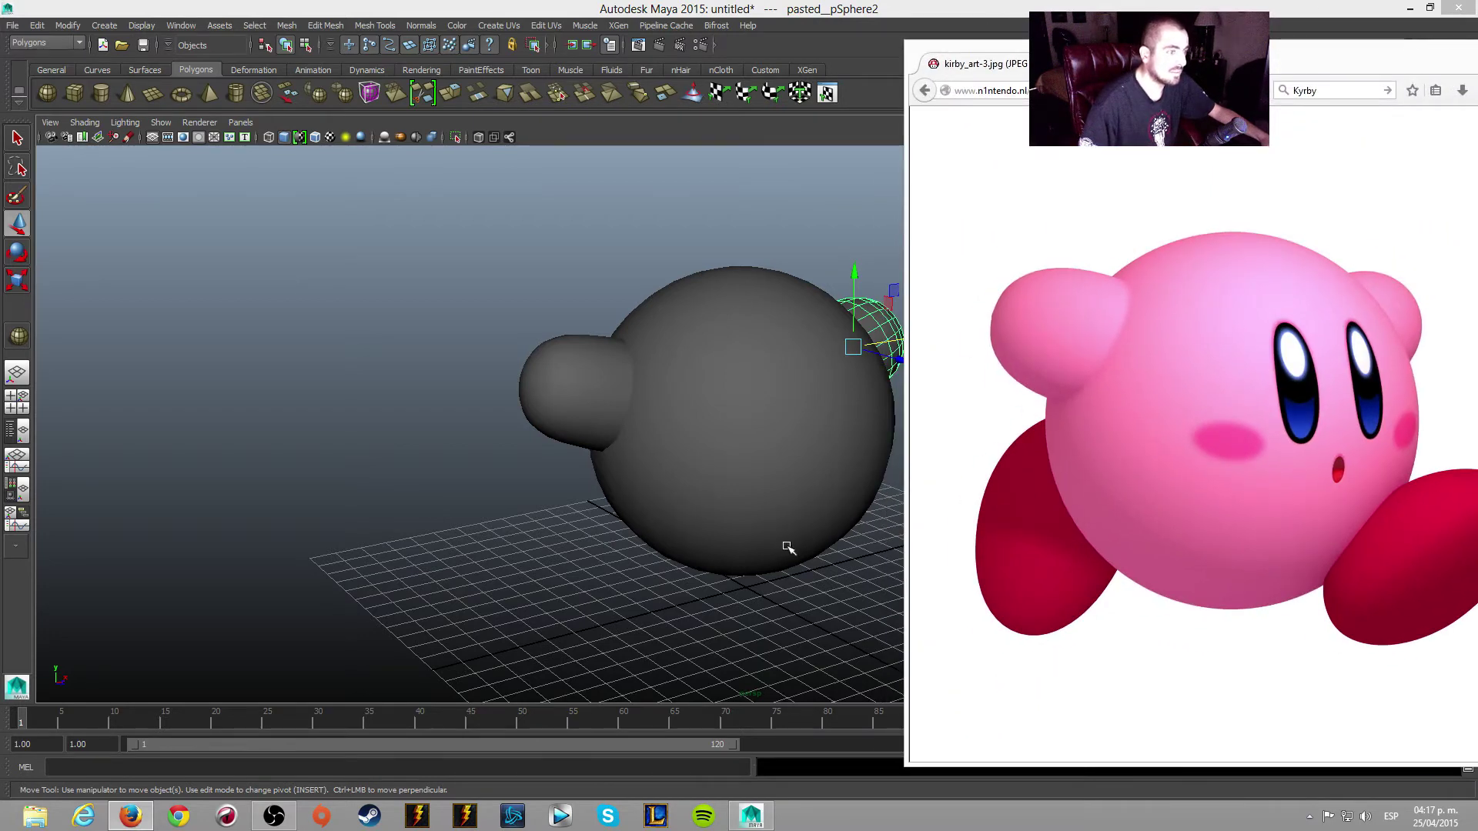
pyautogui.click(796, 539)
pyautogui.hotkey('alt', 'Tab')
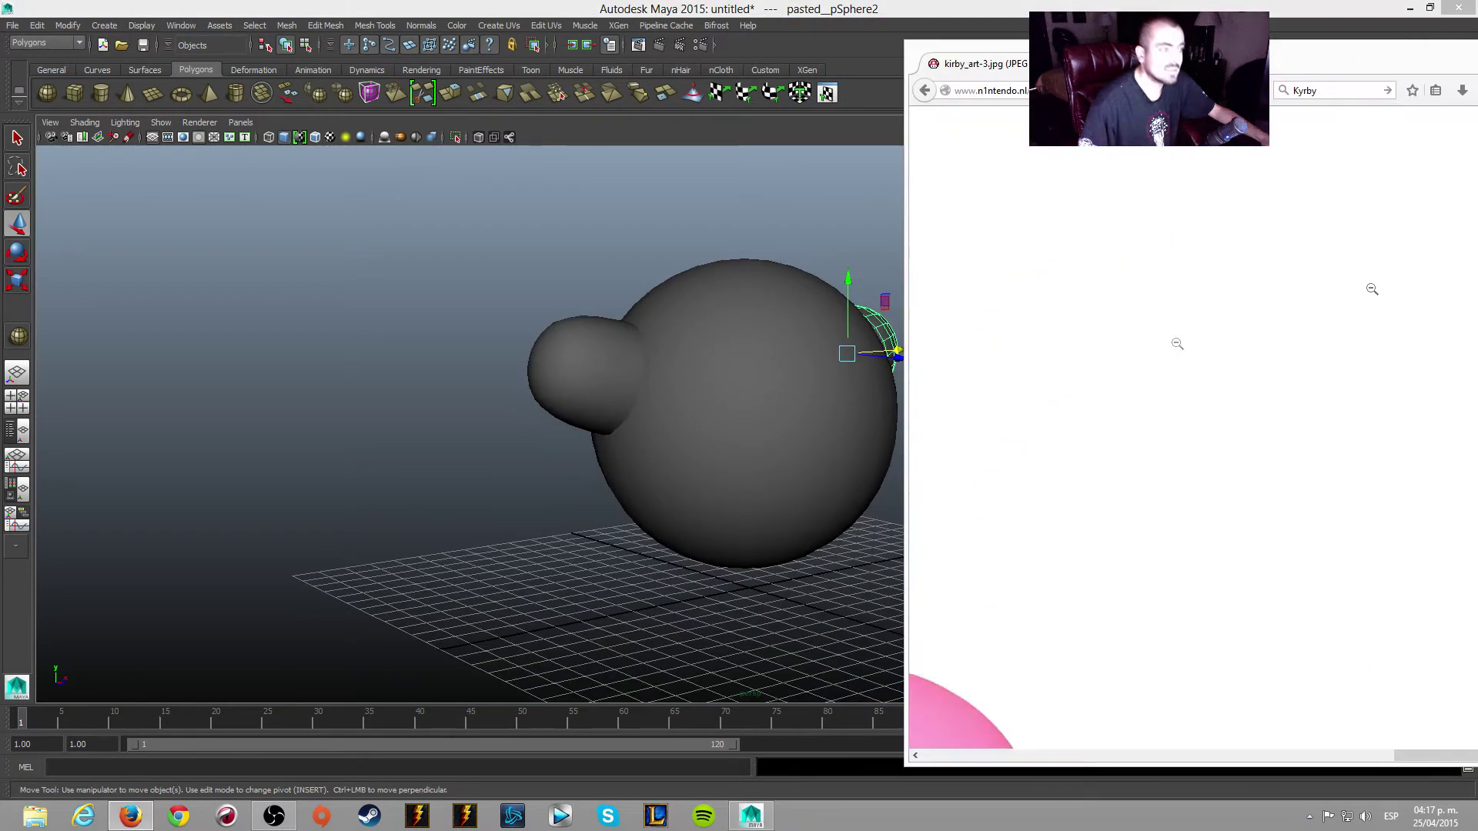
pyautogui.click(1043, 594)
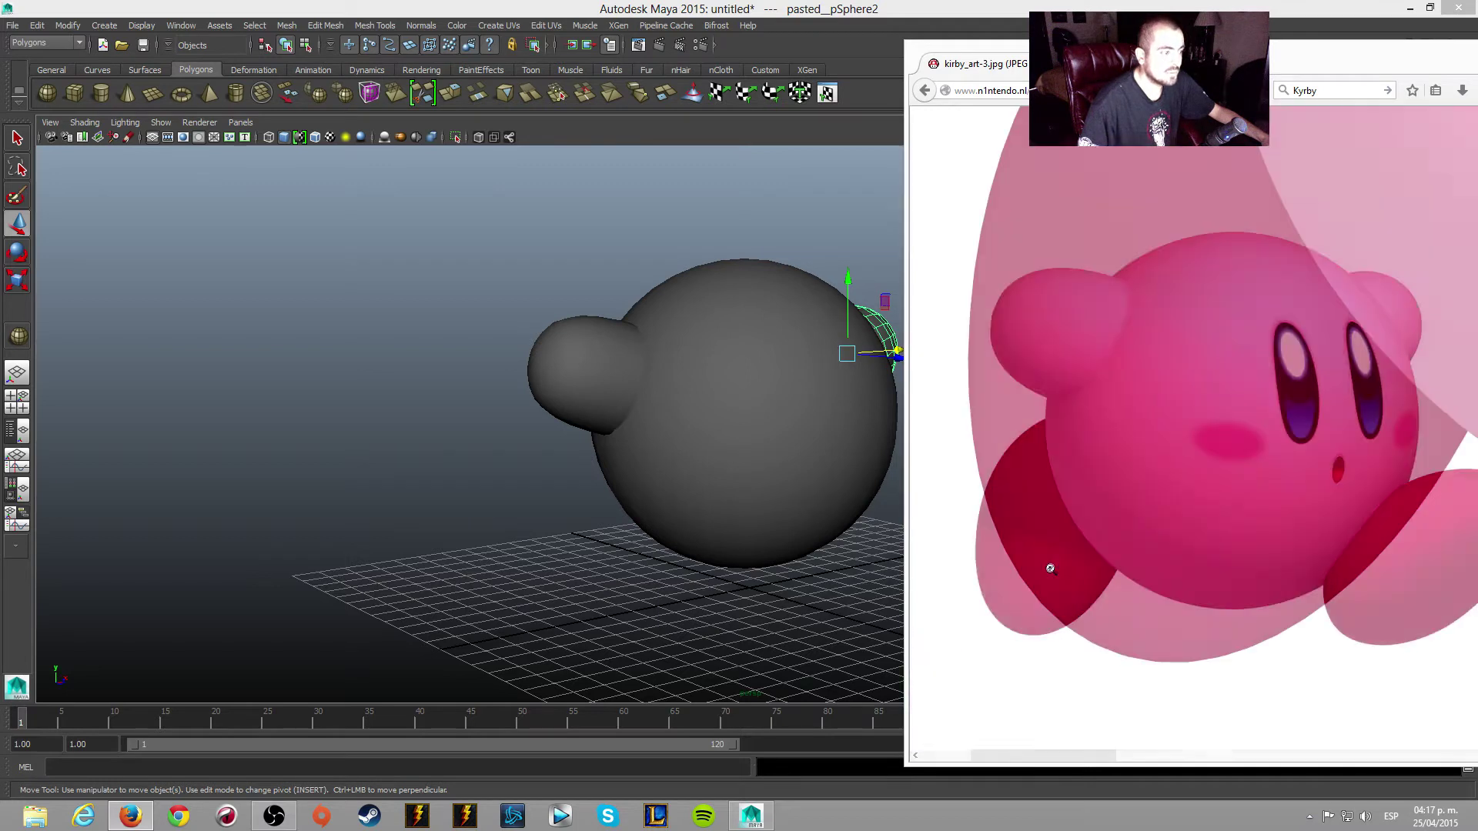
pyautogui.click(1062, 566)
pyautogui.click(1170, 400)
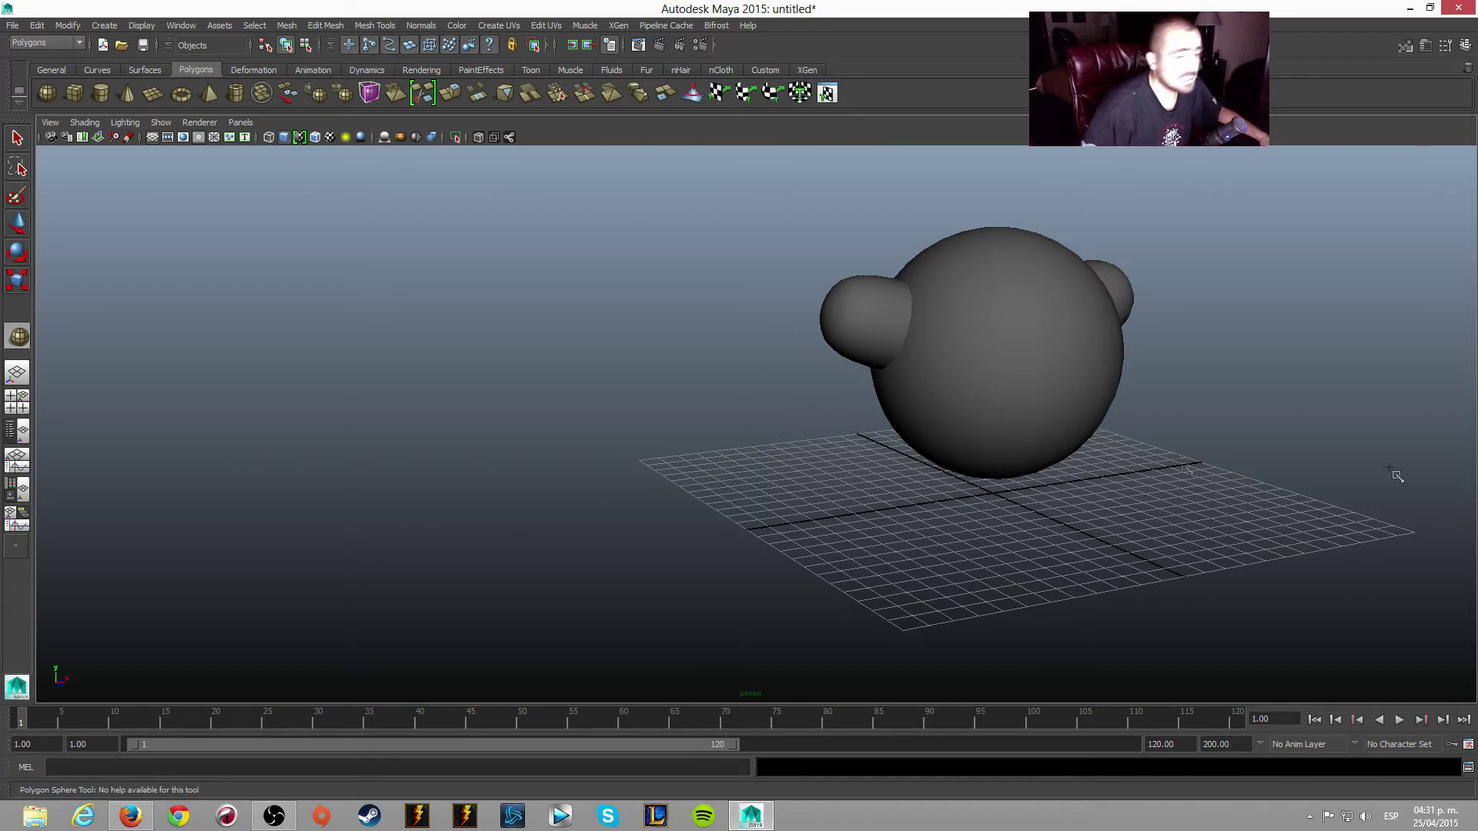
pyautogui.hotkey('alt', 'Tab')
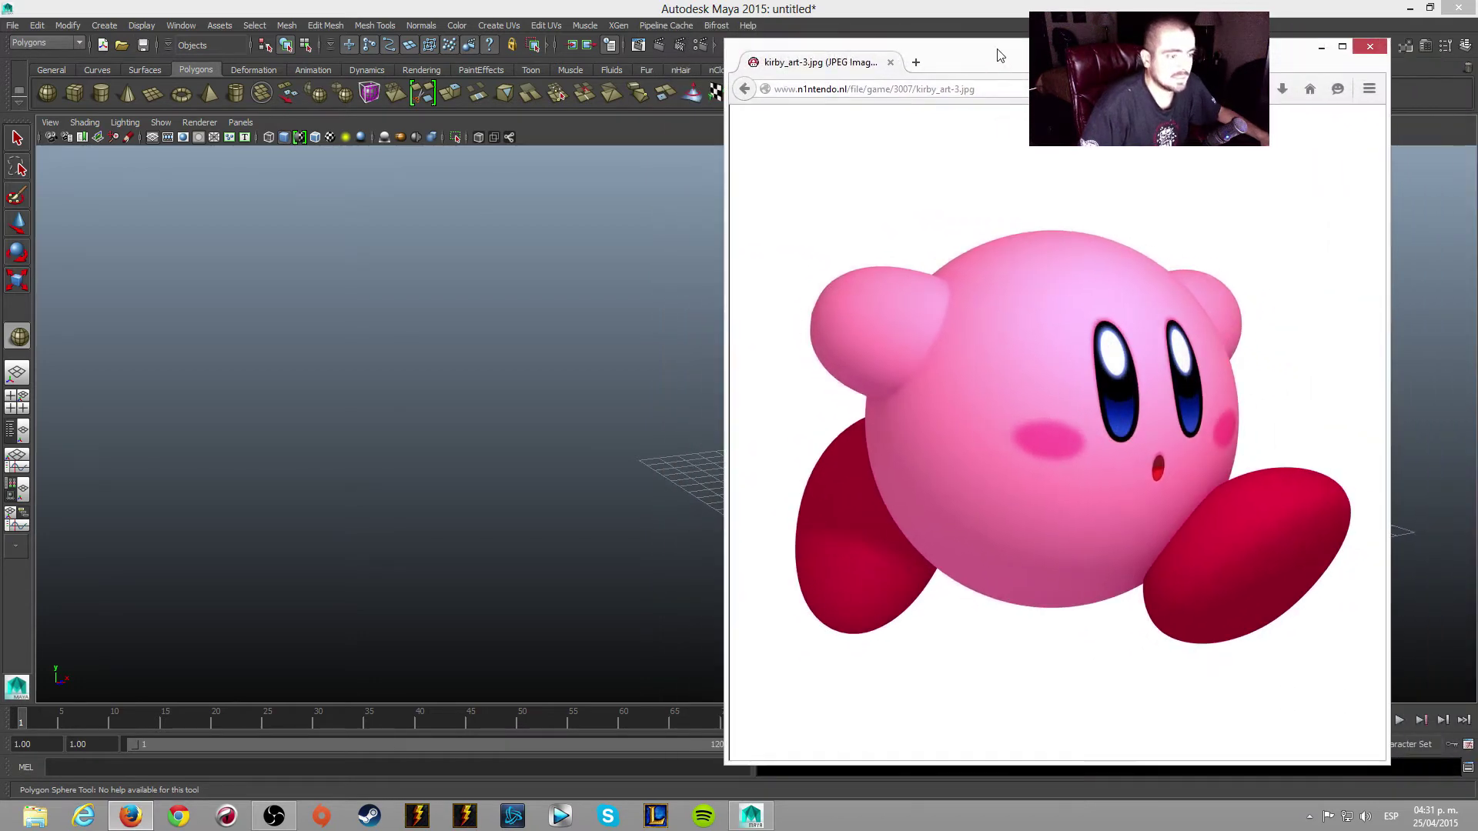
pyautogui.moveTo(936, 44); pyautogui.dragTo(1463, 46)
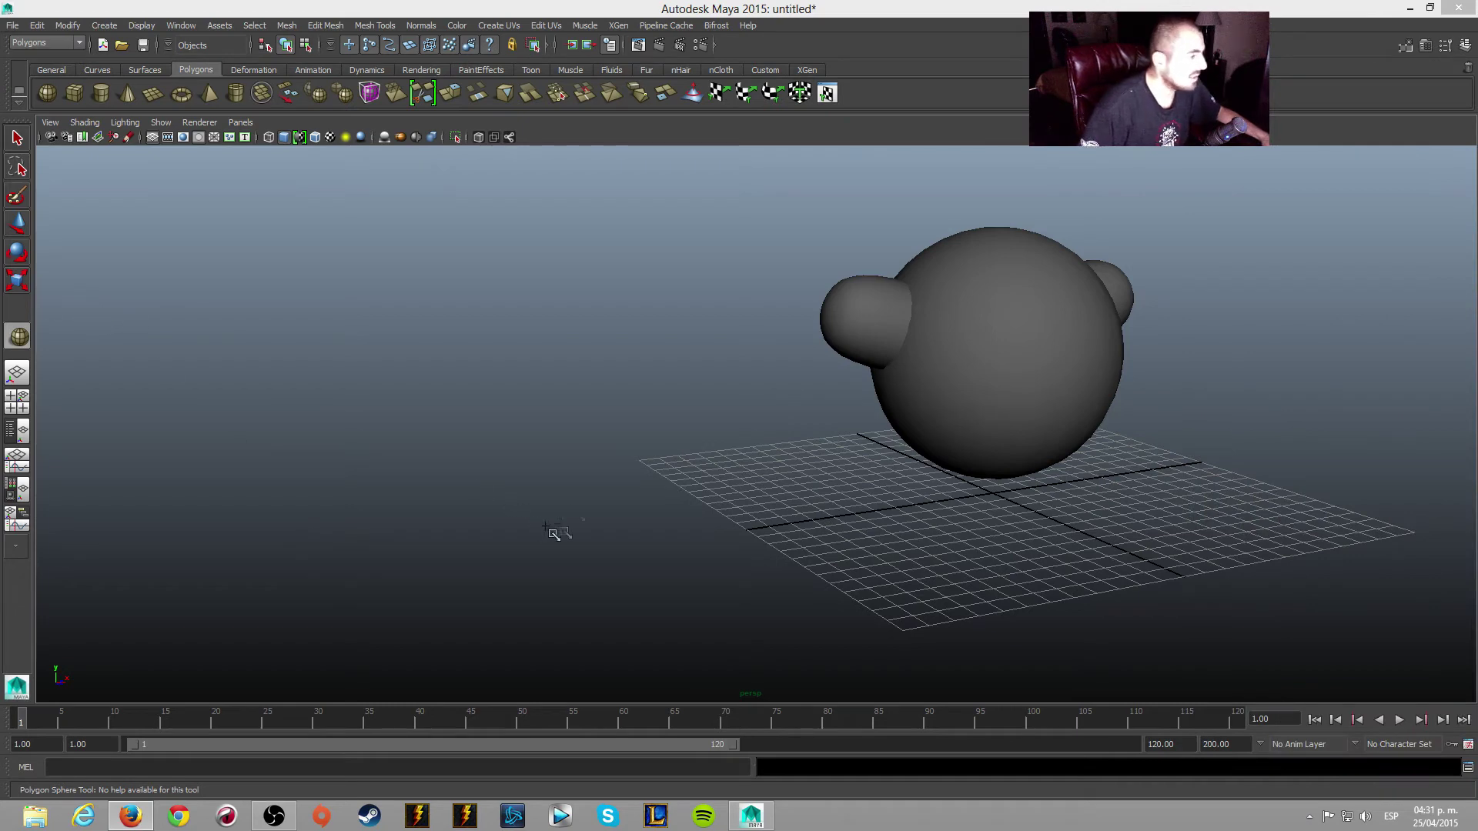
pyautogui.moveTo(770, 518)
pyautogui.keyDown('alt'); pyautogui.mouseDown()
pyautogui.moveTo(716, 518)
pyautogui.moveTo(732, 531)
pyautogui.moveTo(801, 485)
pyautogui.mouseUp(); pyautogui.keyUp('alt')
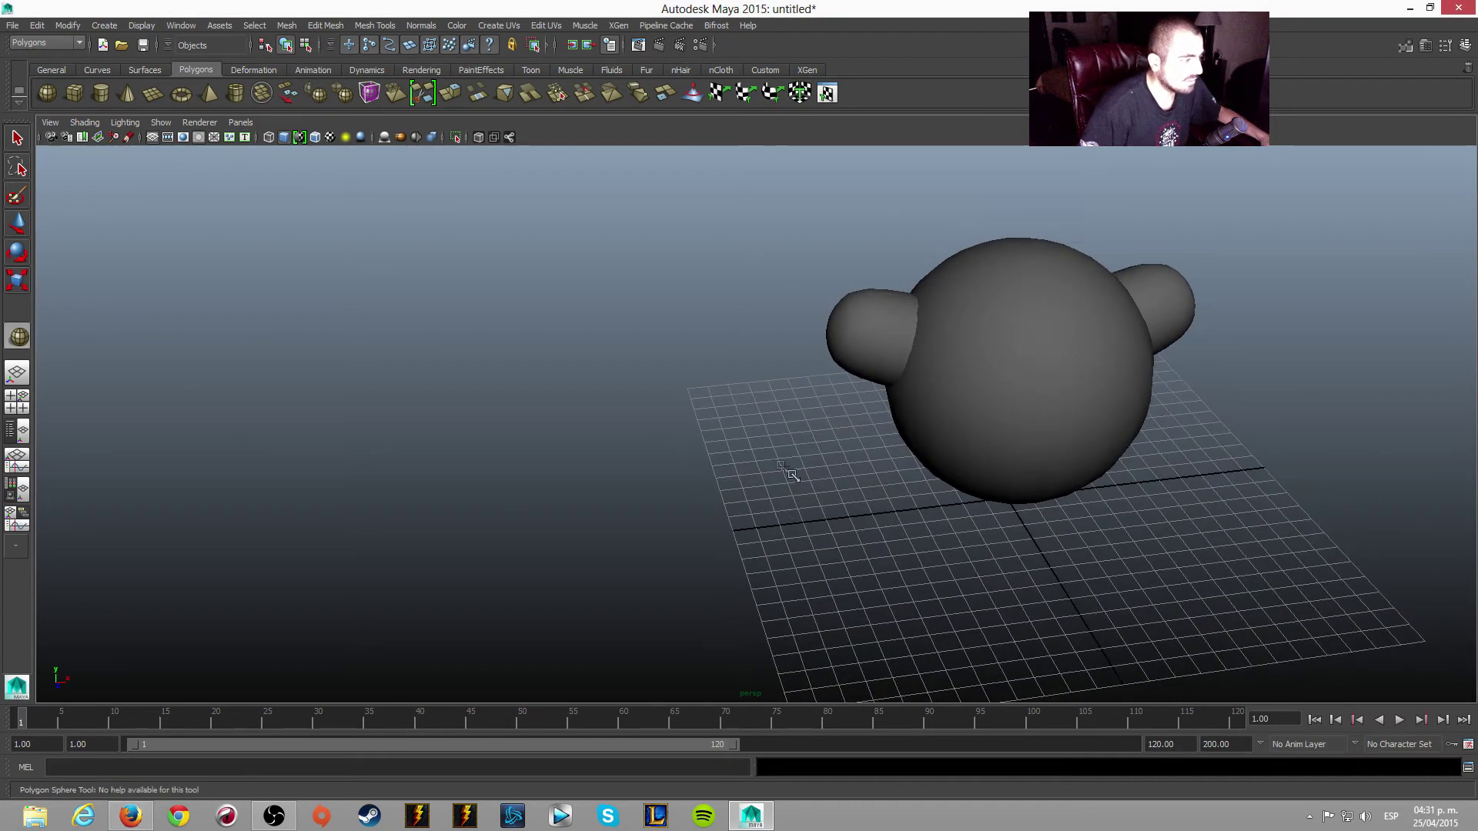
pyautogui.click(772, 458)
# - Raise the new foot sphere above the grid
pyautogui.click(17, 223)
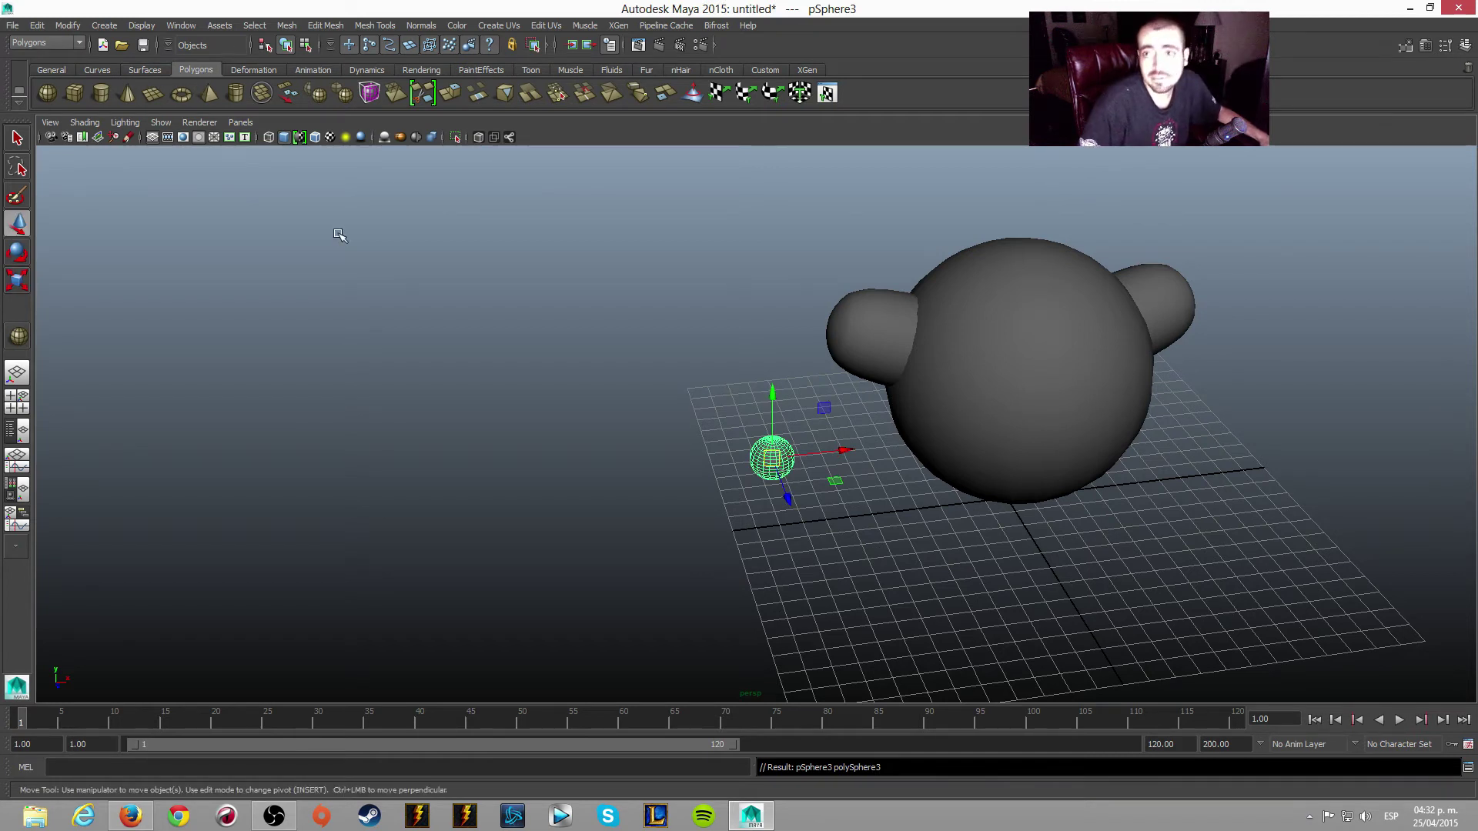
pyautogui.moveTo(769, 391)
pyautogui.mouseDown()
pyautogui.moveTo(769, 363)
pyautogui.moveTo(908, 462)
pyautogui.moveTo(938, 509)
pyautogui.mouseUp()
pyautogui.scroll(3, 910, 485)
pyautogui.scroll(3, 882, 496)
pyautogui.moveTo(803, 481)
pyautogui.keyDown('alt'); pyautogui.mouseDown()
pyautogui.moveTo(683, 501)
pyautogui.moveTo(385, 385)
pyautogui.moveTo(134, 318)
pyautogui.mouseUp(); pyautogui.keyUp('alt')
# - Enlarge the foot sphere uniformly to about 2.9
pyautogui.press('r')
pyautogui.moveTo(270, 357)
pyautogui.keyDown('alt'); pyautogui.mouseDown()
pyautogui.moveTo(422, 383)
pyautogui.moveTo(399, 383)
pyautogui.mouseUp(); pyautogui.keyUp('alt')
pyautogui.moveTo(751, 473)
pyautogui.mouseDown()
pyautogui.moveTo(802, 601)
pyautogui.moveTo(875, 703)
pyautogui.moveTo(855, 677)
pyautogui.moveTo(869, 669)
pyautogui.mouseUp()
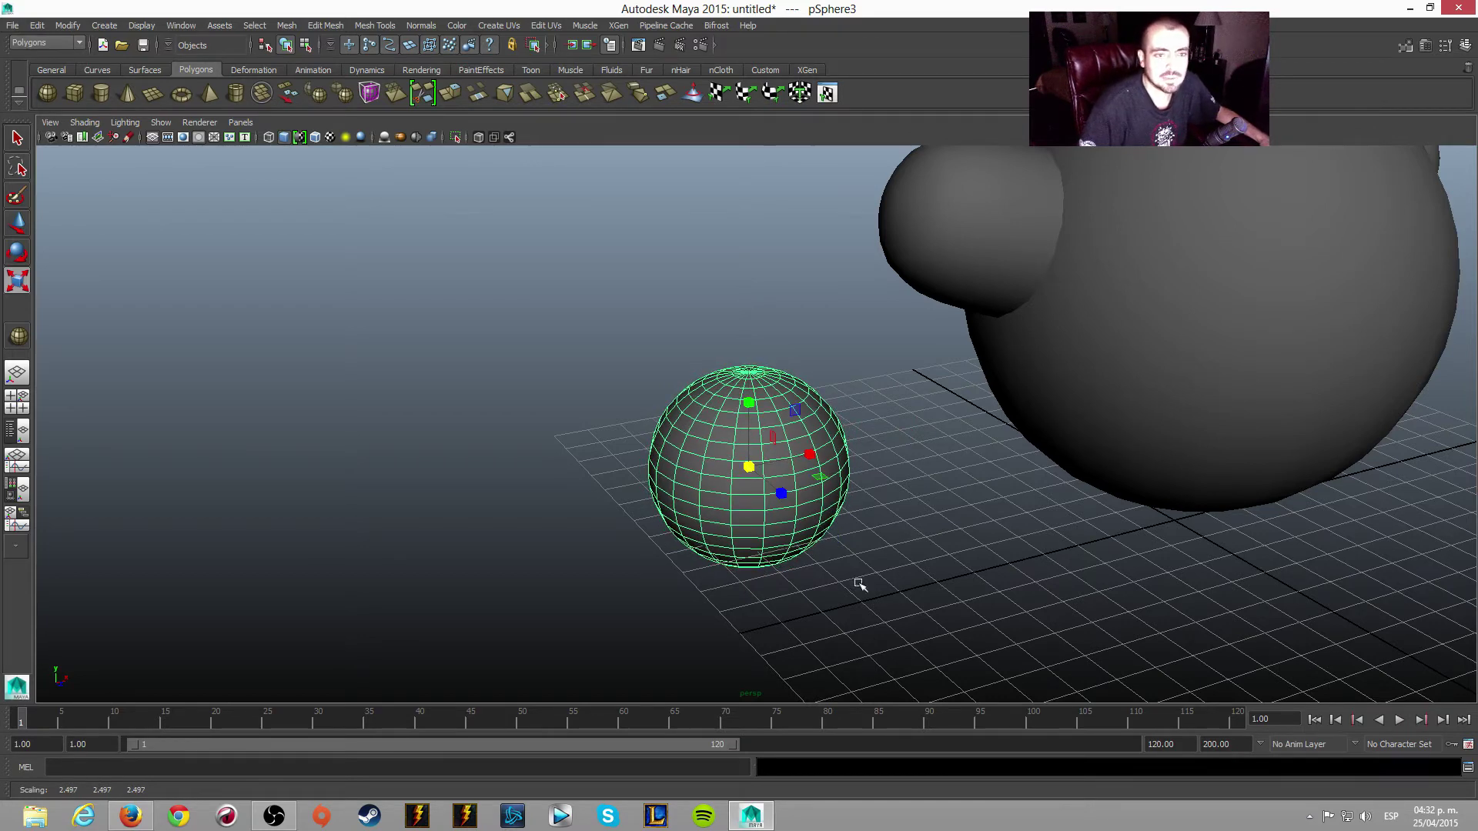
pyautogui.keyDown('alt'); pyautogui.moveTo(931, 469); pyautogui.dragTo(913, 504); pyautogui.keyUp('alt')
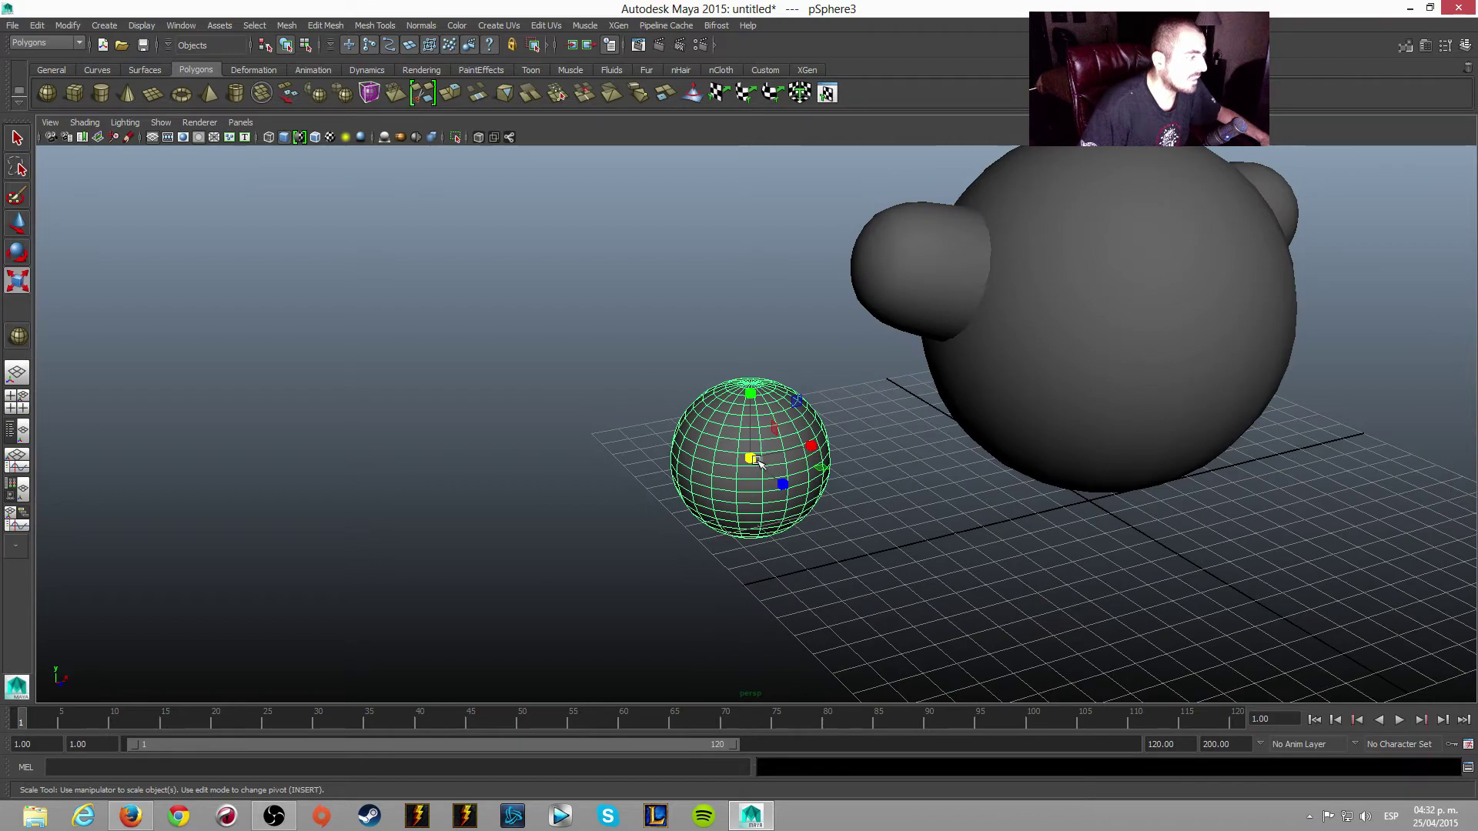
pyautogui.moveTo(757, 459)
pyautogui.mouseDown()
pyautogui.moveTo(780, 527)
pyautogui.moveTo(917, 581)
pyautogui.moveTo(1099, 603)
pyautogui.moveTo(1065, 614)
pyautogui.mouseUp()
# - Compare the scene with the Kirby reference image and show the four-view layout
pyautogui.press('w')
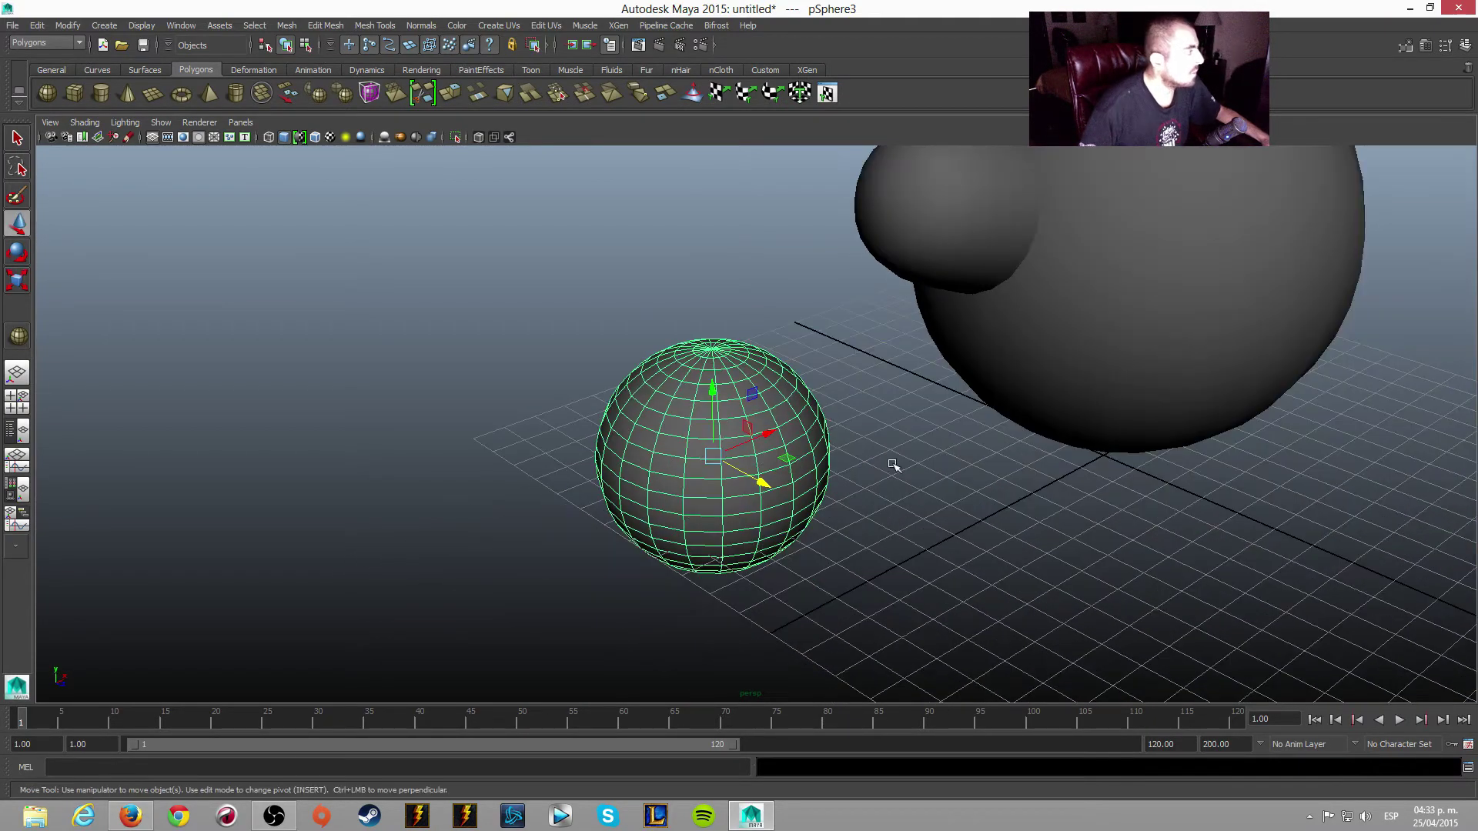
pyautogui.keyDown('alt'); pyautogui.moveTo(682, 483); pyautogui.dragTo(576, 514); pyautogui.keyUp('alt')
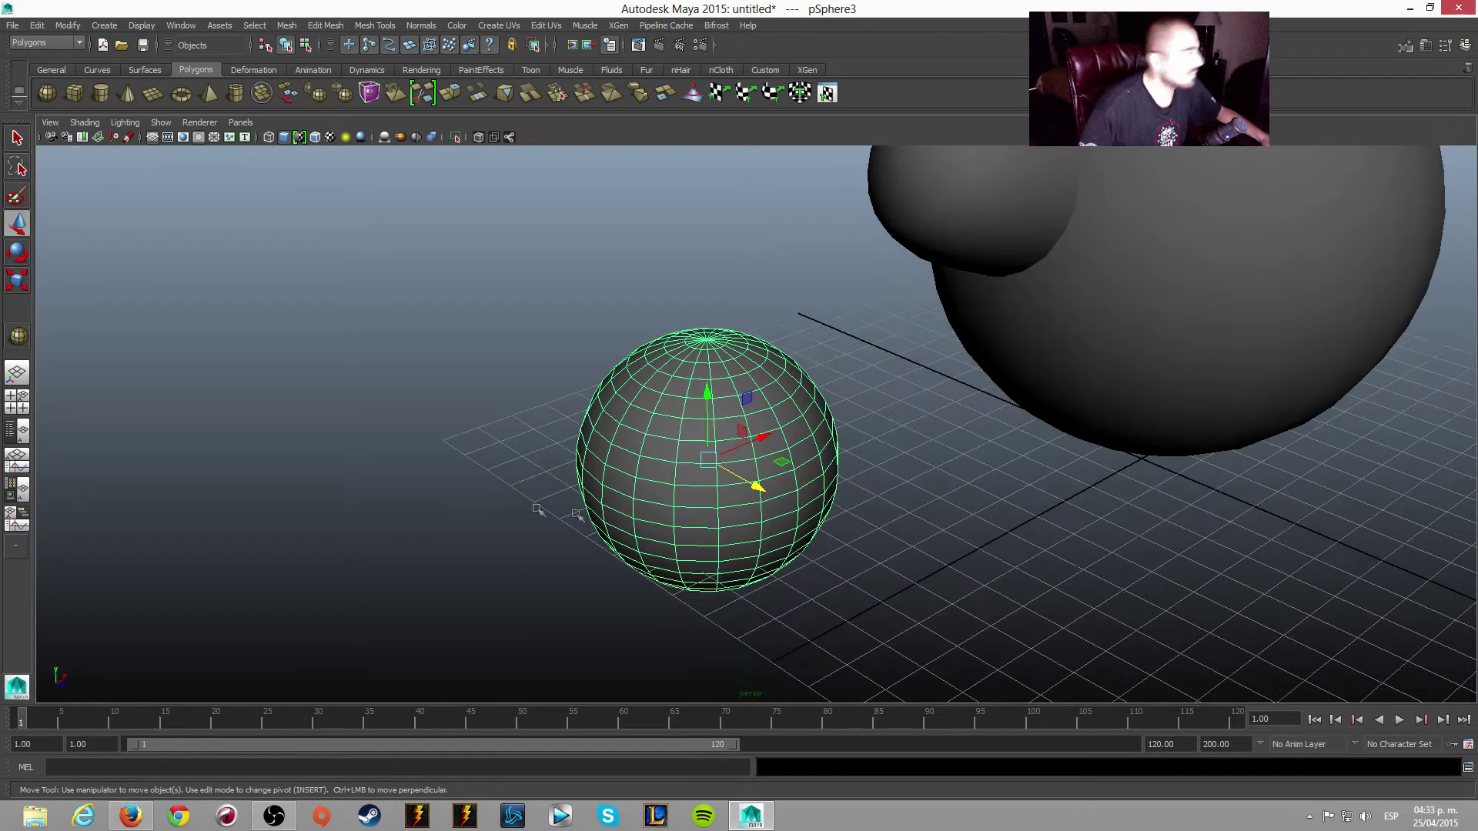
pyautogui.moveTo(822, 474)
pyautogui.keyDown('alt'); pyautogui.mouseDown()
pyautogui.moveTo(917, 561)
pyautogui.moveTo(967, 537)
pyautogui.mouseUp(); pyautogui.keyUp('alt')
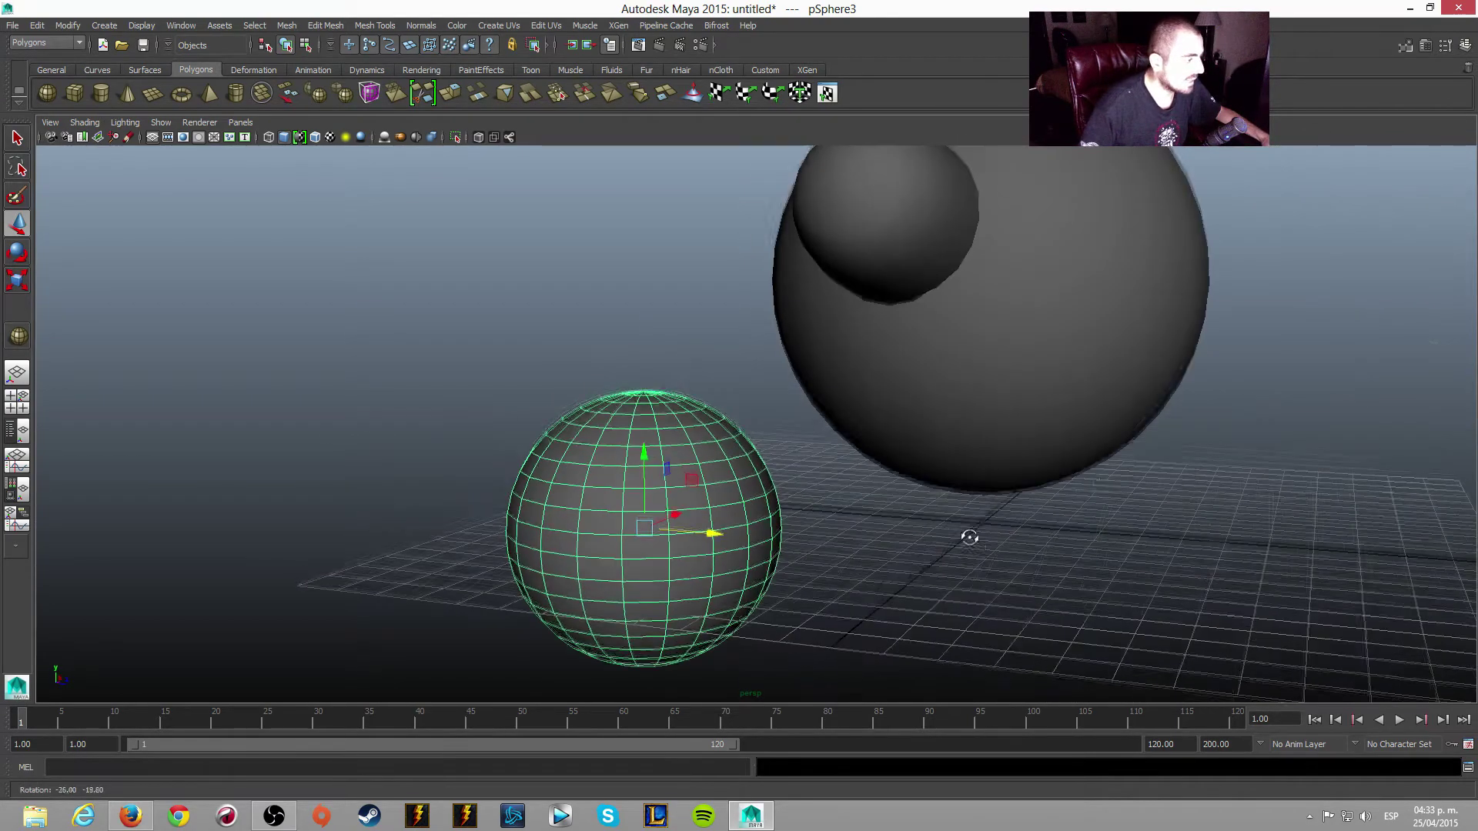
pyautogui.hotkey('alt', 'Tab')
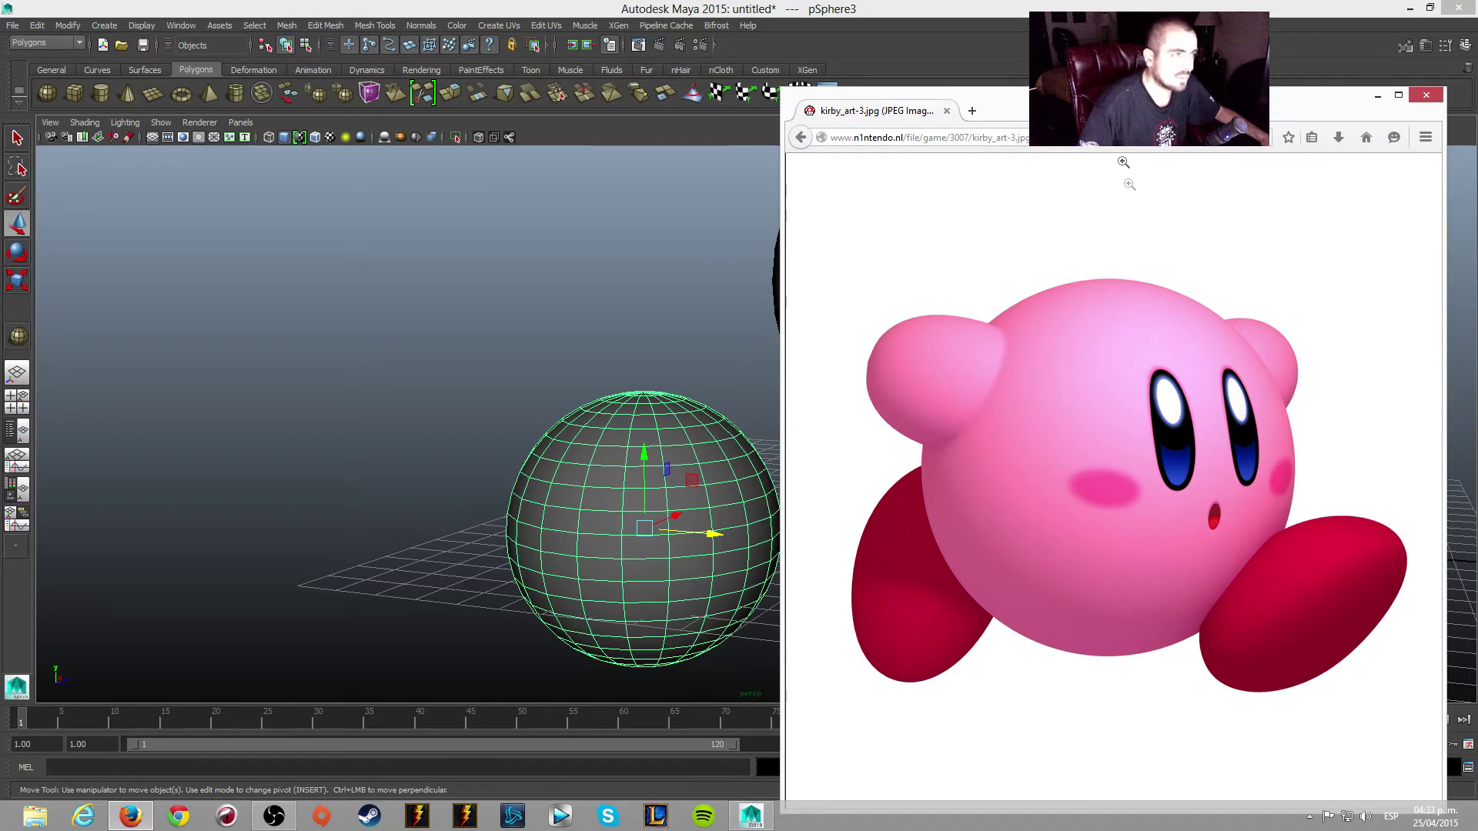
pyautogui.hotkey('alt', 'Tab')
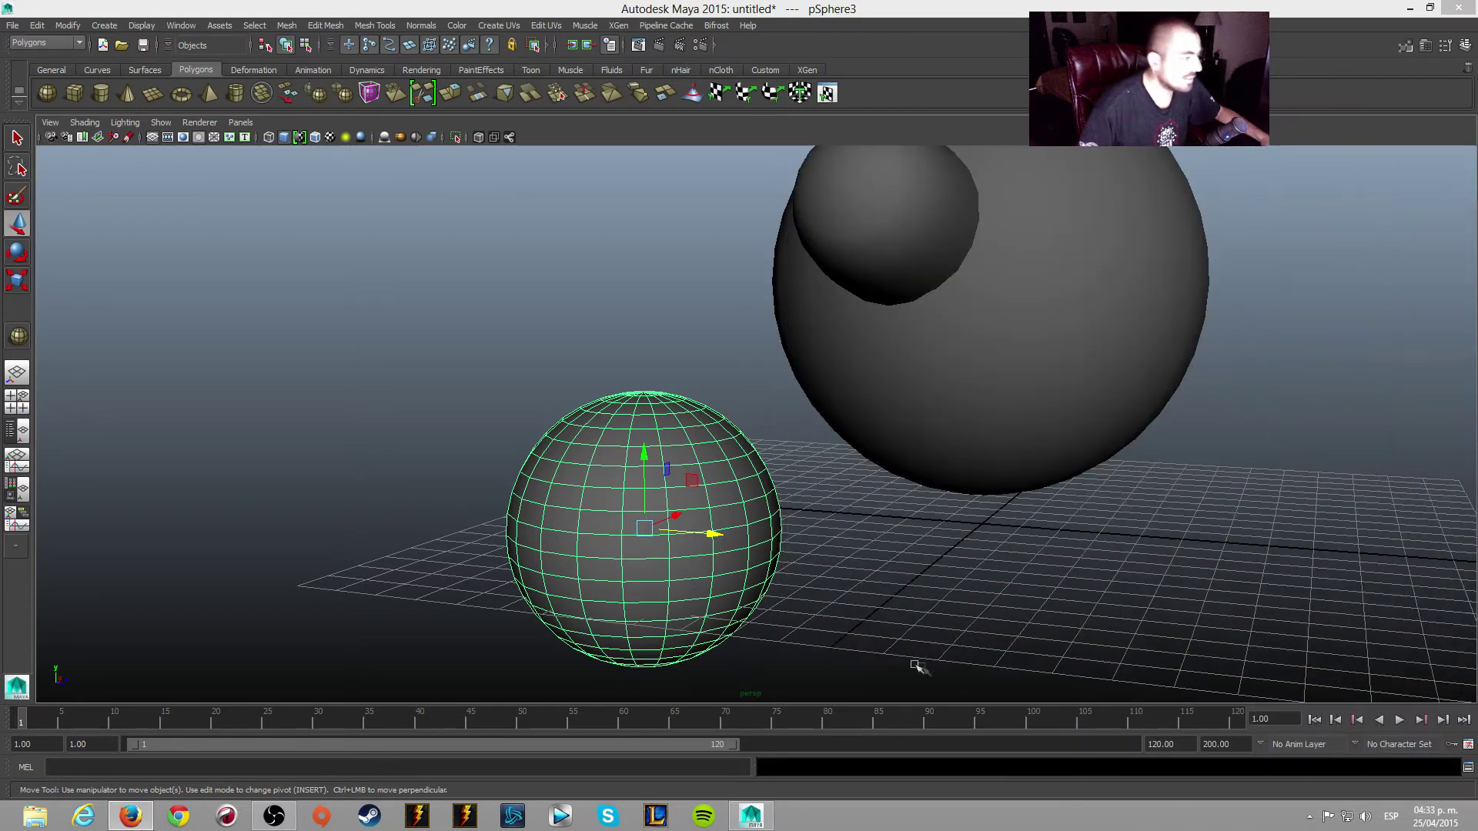
pyautogui.keyDown('alt'); pyautogui.moveTo(885, 657); pyautogui.dragTo(963, 547, button='right'); pyautogui.keyUp('alt')
pyautogui.press('space')
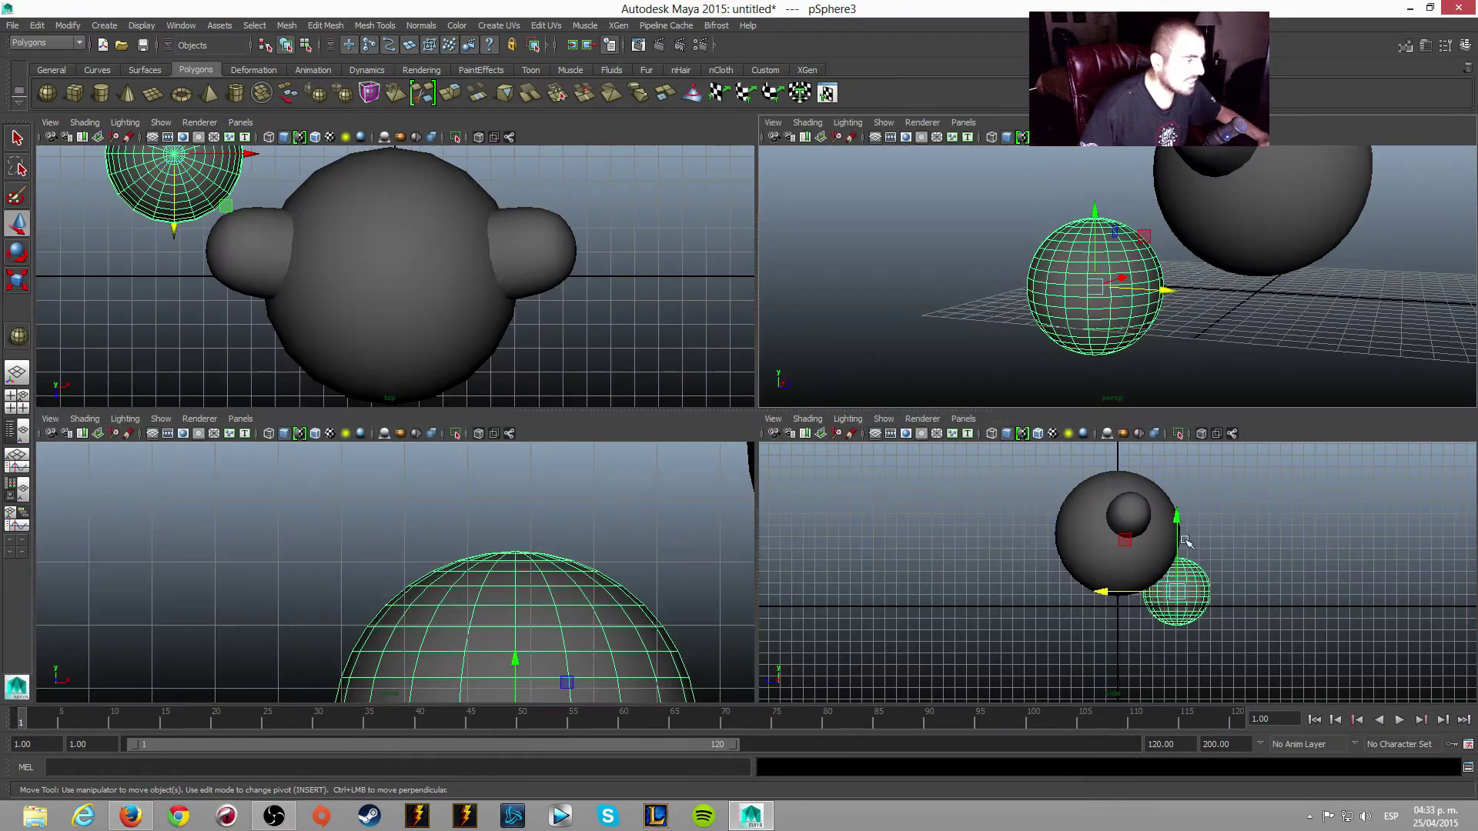
# - Switch the foot sphere to vertex mode and select its bottom pole vertex
pyautogui.press('space')
pyautogui.press('space')
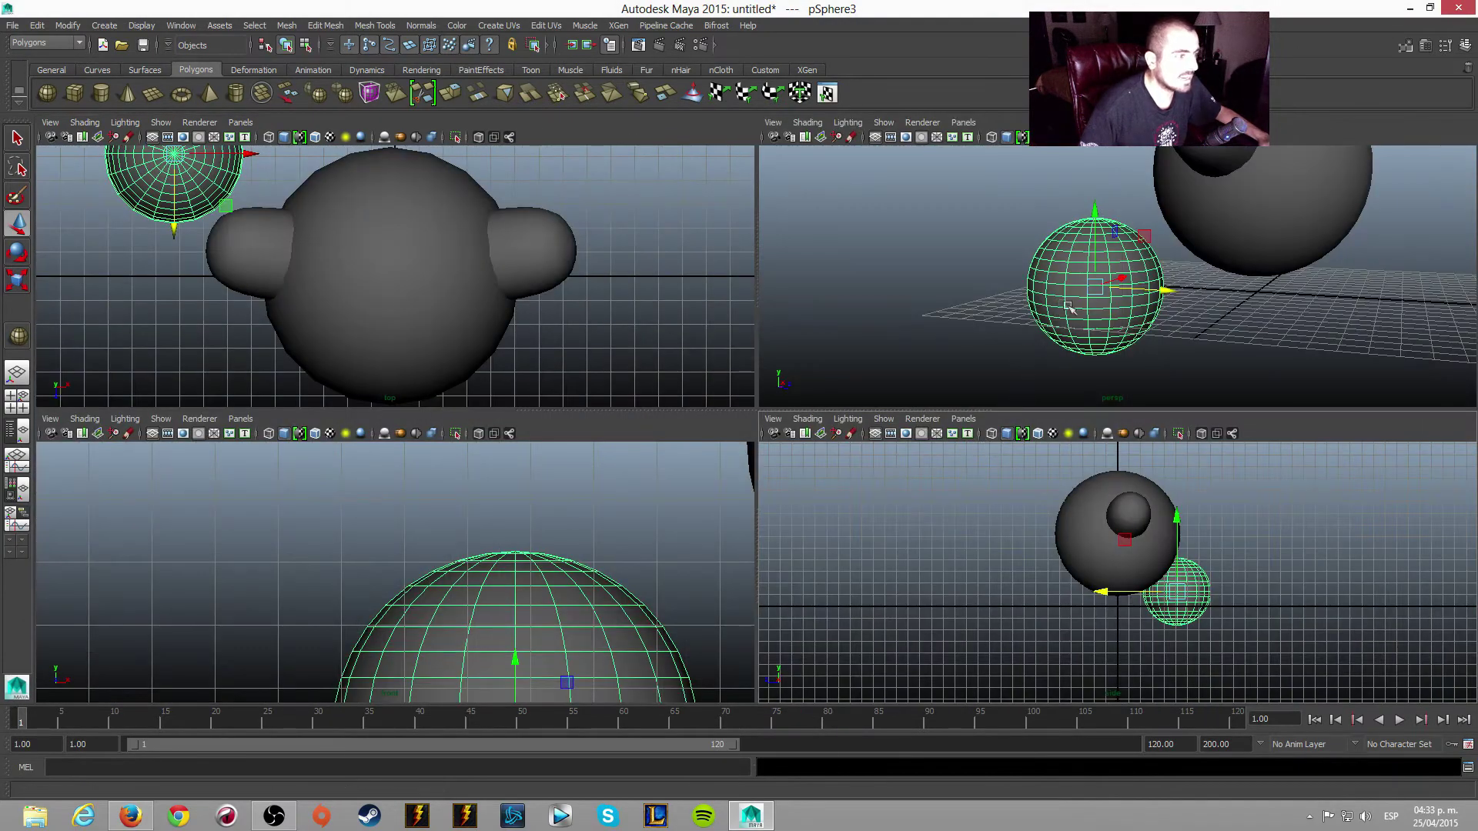
pyautogui.press('space')
pyautogui.keyDown('alt'); pyautogui.moveTo(1043, 330); pyautogui.dragTo(852, 514); pyautogui.keyUp('alt')
pyautogui.moveTo(831, 621)
pyautogui.keyDown('alt'); pyautogui.mouseDown(button='right')
pyautogui.moveTo(989, 445)
pyautogui.moveTo(1085, 587)
pyautogui.mouseUp(button='right'); pyautogui.keyUp('alt')
pyautogui.keyDown('alt'); pyautogui.moveTo(1085, 588); pyautogui.dragTo(993, 539, button='middle'); pyautogui.keyUp('alt')
pyautogui.moveTo(800, 437); pyautogui.dragTo(707, 433, button='right')
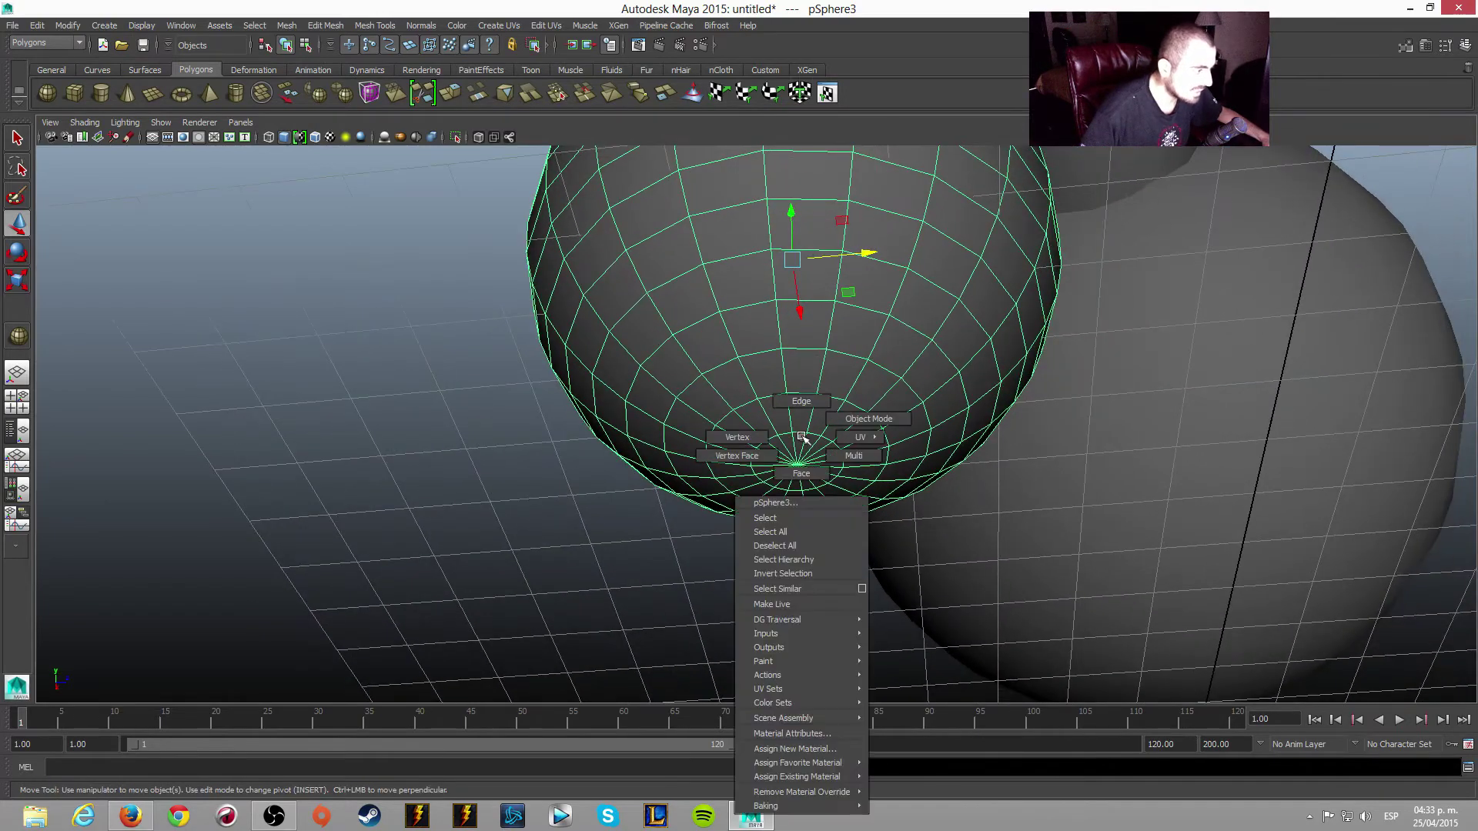
pyautogui.scroll(3, 819, 518)
pyautogui.click(819, 518)
pyautogui.click(826, 497)
pyautogui.scroll(-5, 1088, 551)
pyautogui.moveTo(1024, 538)
pyautogui.keyDown('alt'); pyautogui.mouseDown()
pyautogui.moveTo(812, 597)
pyautogui.moveTo(793, 647)
pyautogui.mouseUp(); pyautogui.keyUp('alt')
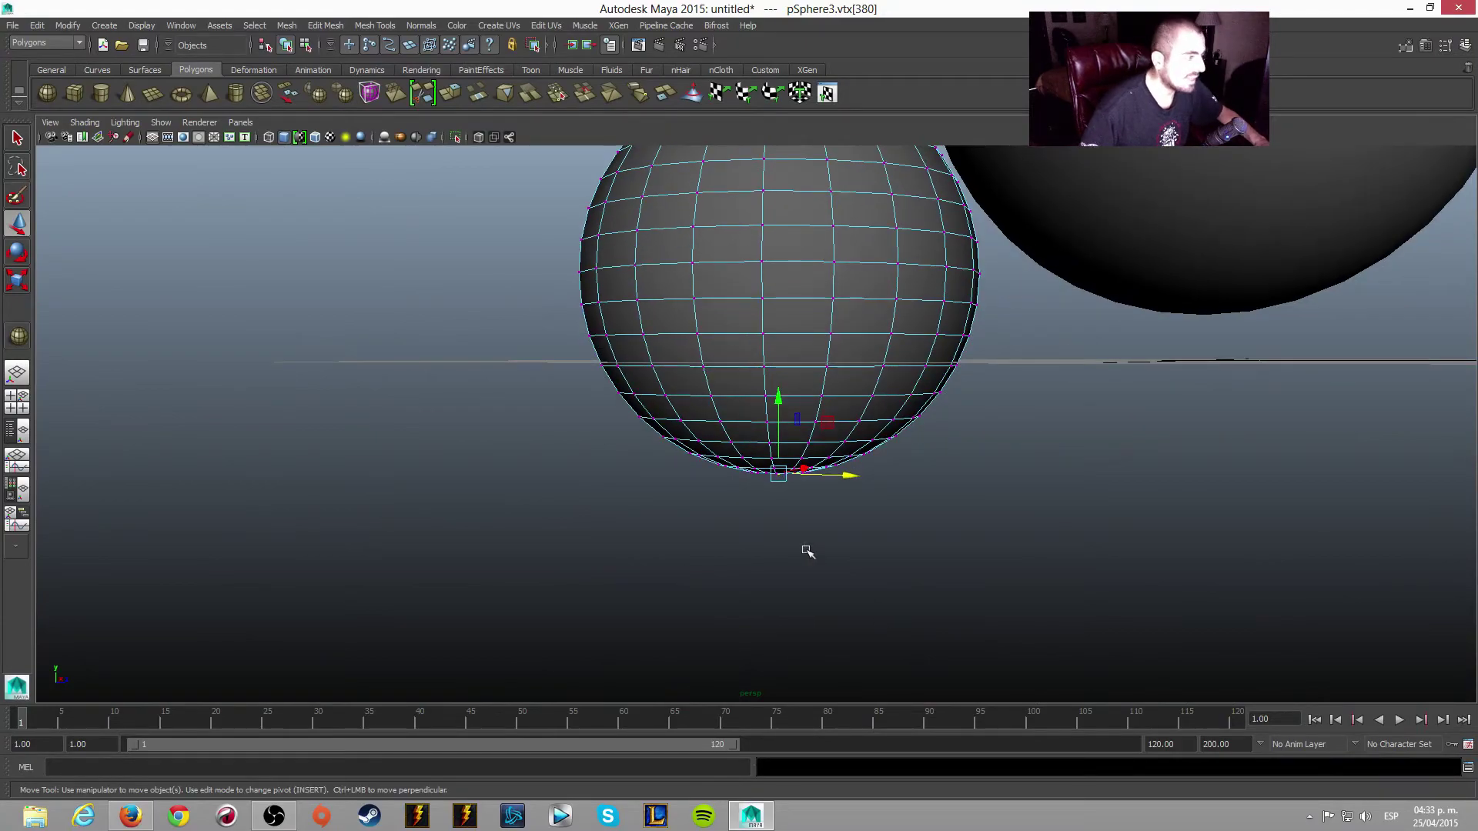
# - Enable Soft Select with a falloff centred on the bottom pole vertex
pyautogui.press('b')
pyautogui.scroll(2, 835, 551)
pyautogui.moveTo(874, 568)
pyautogui.keyDown('alt'); pyautogui.mouseDown()
pyautogui.moveTo(887, 518)
pyautogui.moveTo(842, 462)
pyautogui.moveTo(885, 547)
pyautogui.moveTo(876, 485)
pyautogui.mouseUp(); pyautogui.keyUp('alt')
pyautogui.scroll(-3, 887, 518)
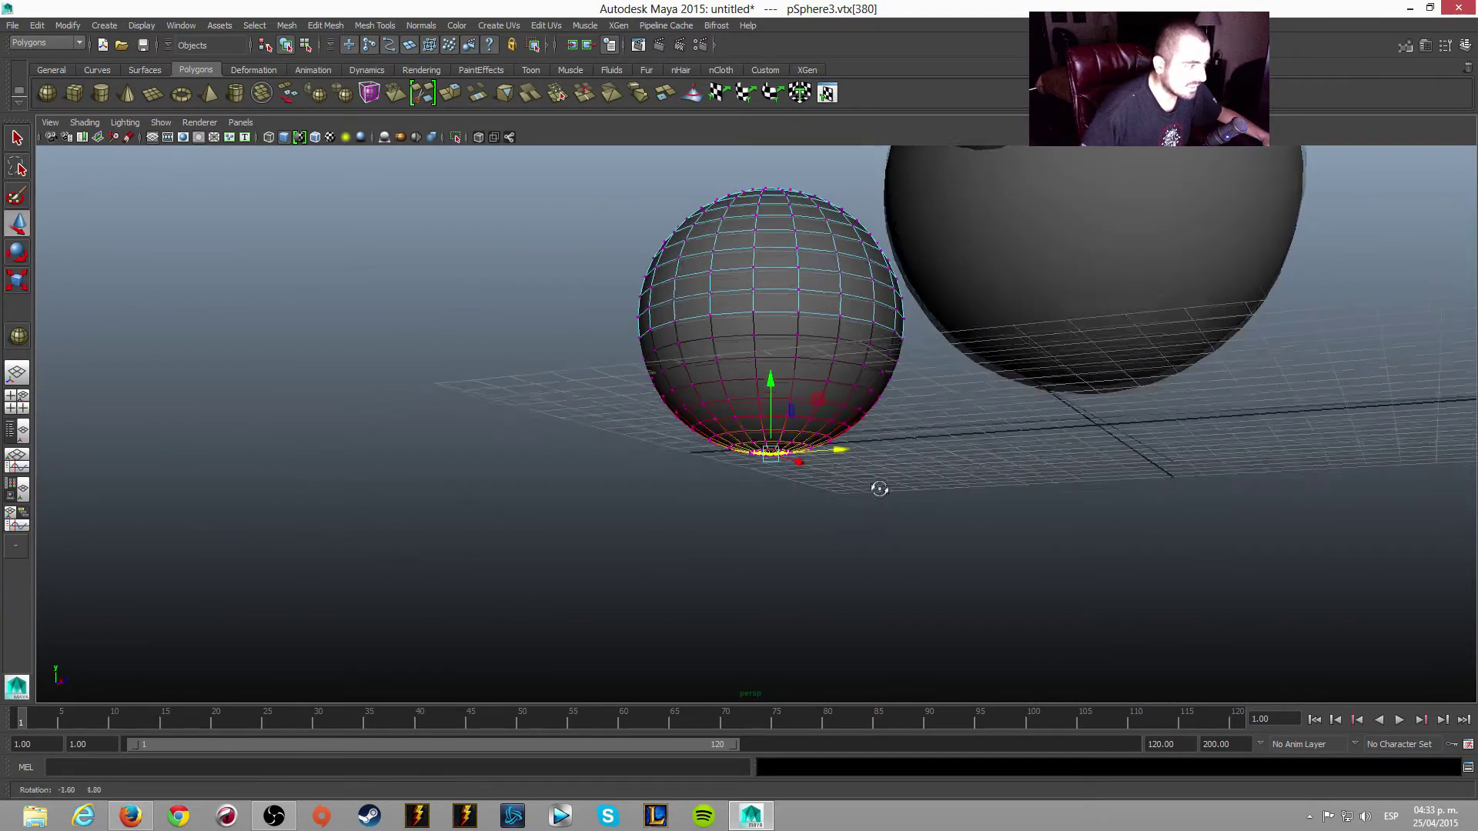
pyautogui.keyDown('alt'); pyautogui.moveTo(879, 489); pyautogui.dragTo(883, 499); pyautogui.keyUp('alt')
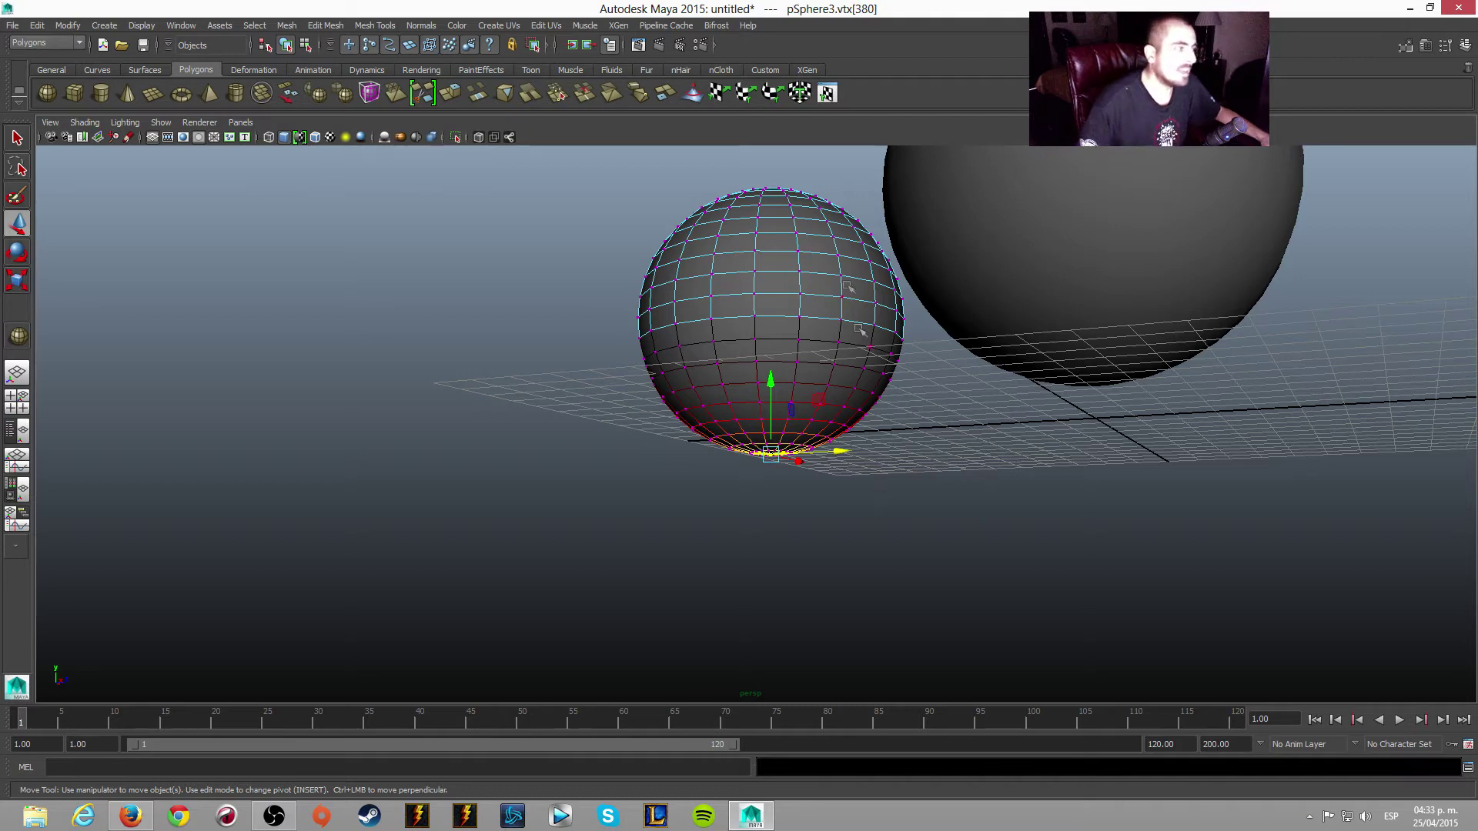
# - Flatten the foot's bottom by raising the pole vertex, then lower it slightly
pyautogui.moveTo(772, 383)
pyautogui.mouseDown()
pyautogui.moveTo(779, 335)
pyautogui.moveTo(782, 351)
pyautogui.mouseUp()
pyautogui.scroll(3, 974, 353)
pyautogui.keyDown('alt'); pyautogui.moveTo(974, 354); pyautogui.dragTo(979, 375); pyautogui.keyUp('alt')
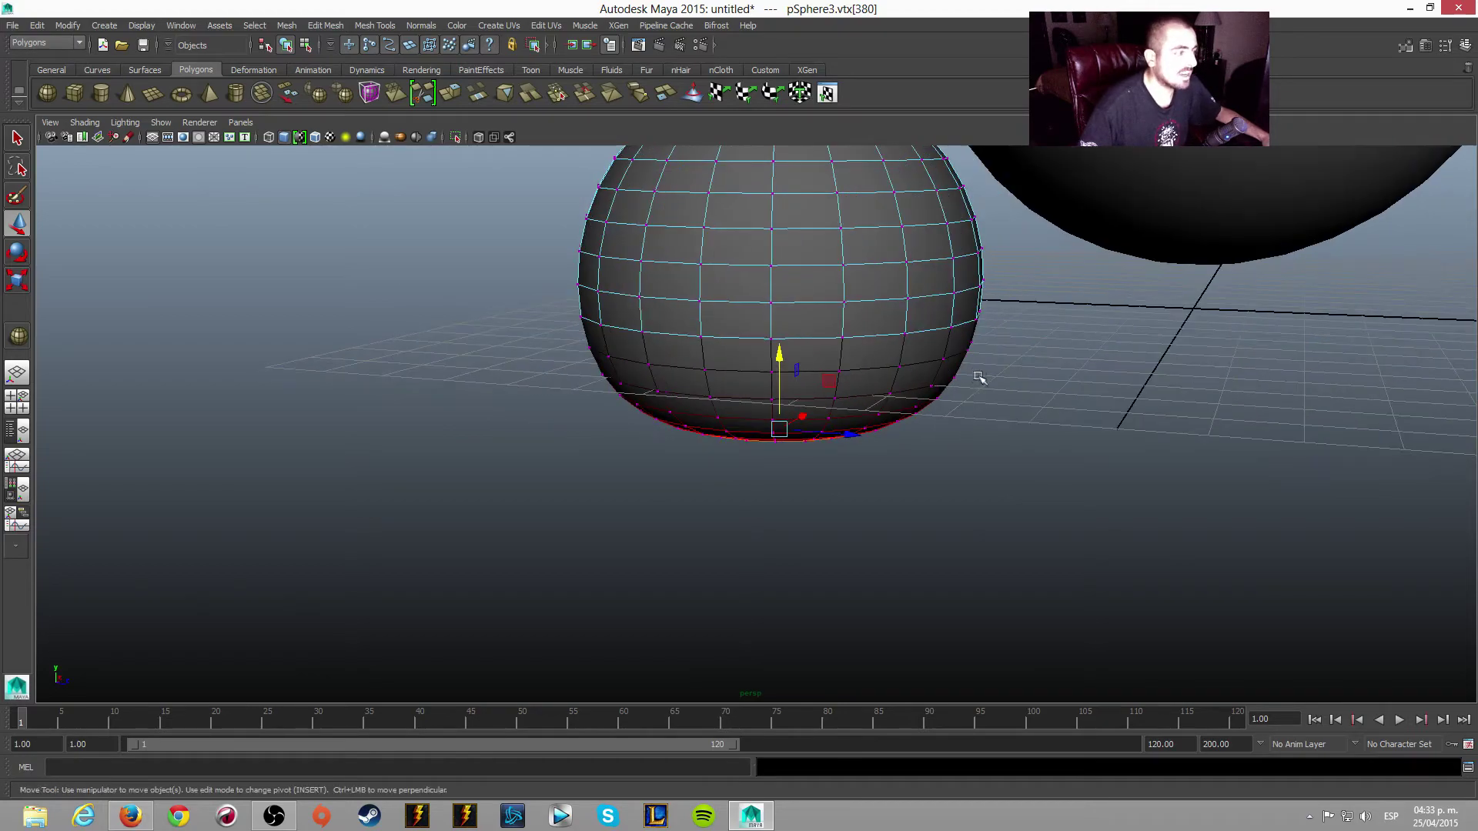
pyautogui.scroll(-3, 962, 347)
pyautogui.scroll(2, 980, 269)
pyautogui.scroll(-2, 962, 308)
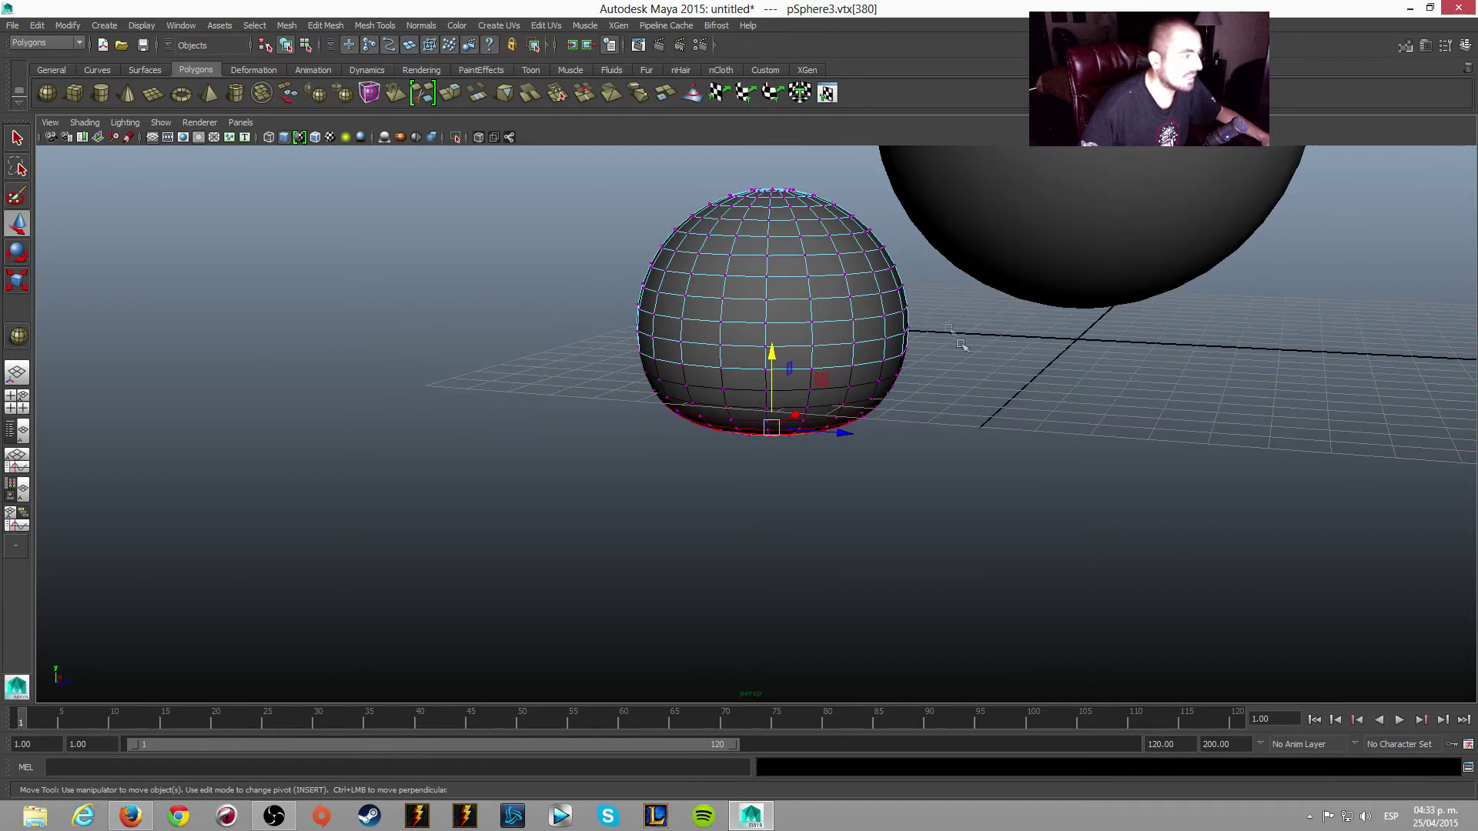
pyautogui.moveTo(987, 350)
pyautogui.keyDown('alt'); pyautogui.mouseDown()
pyautogui.moveTo(998, 367)
pyautogui.moveTo(977, 416)
pyautogui.mouseUp(); pyautogui.keyUp('alt')
pyautogui.scroll(2, 993, 385)
pyautogui.moveTo(773, 372)
pyautogui.keyDown('alt'); pyautogui.mouseDown()
pyautogui.moveTo(904, 512)
pyautogui.moveTo(819, 400)
pyautogui.mouseUp(); pyautogui.keyUp('alt')
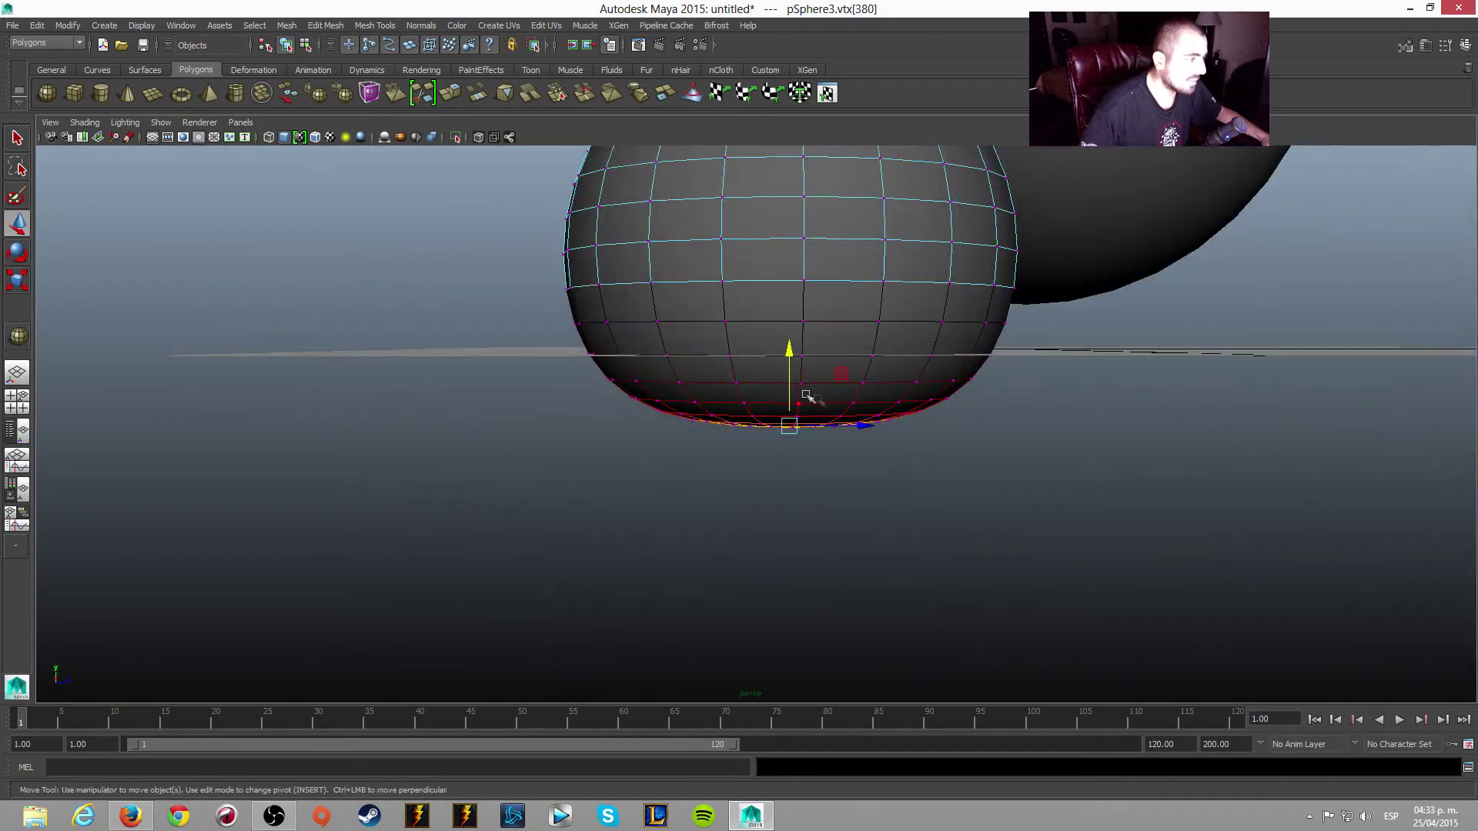
pyautogui.moveTo(786, 350)
pyautogui.mouseDown()
pyautogui.moveTo(1037, 489)
pyautogui.moveTo(993, 456)
pyautogui.mouseUp()
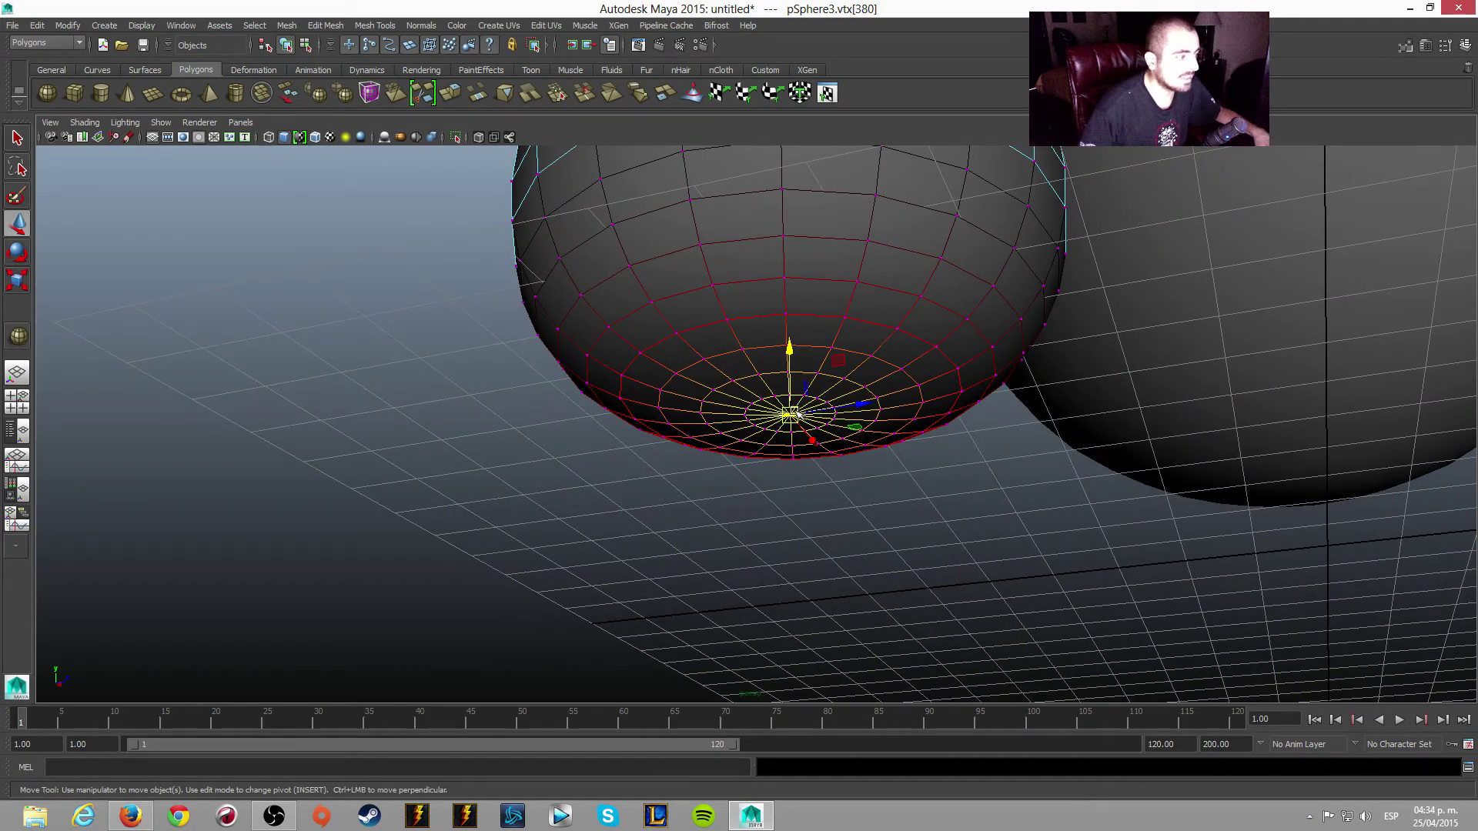
# - Widen the soft-select falloff over the lower half and raise the underside to flatten the base
pyautogui.press('b')
pyautogui.press('b')
pyautogui.moveTo(812, 462)
pyautogui.mouseDown()
pyautogui.moveTo(978, 532)
pyautogui.moveTo(1162, 651)
pyautogui.moveTo(1165, 614)
pyautogui.moveTo(1363, 591)
pyautogui.moveTo(1353, 519)
pyautogui.moveTo(1366, 446)
pyautogui.moveTo(1422, 412)
pyautogui.moveTo(1477, 412)
pyautogui.moveTo(1125, 389)
pyautogui.moveTo(964, 401)
pyautogui.moveTo(1477, 408)
pyautogui.mouseUp()
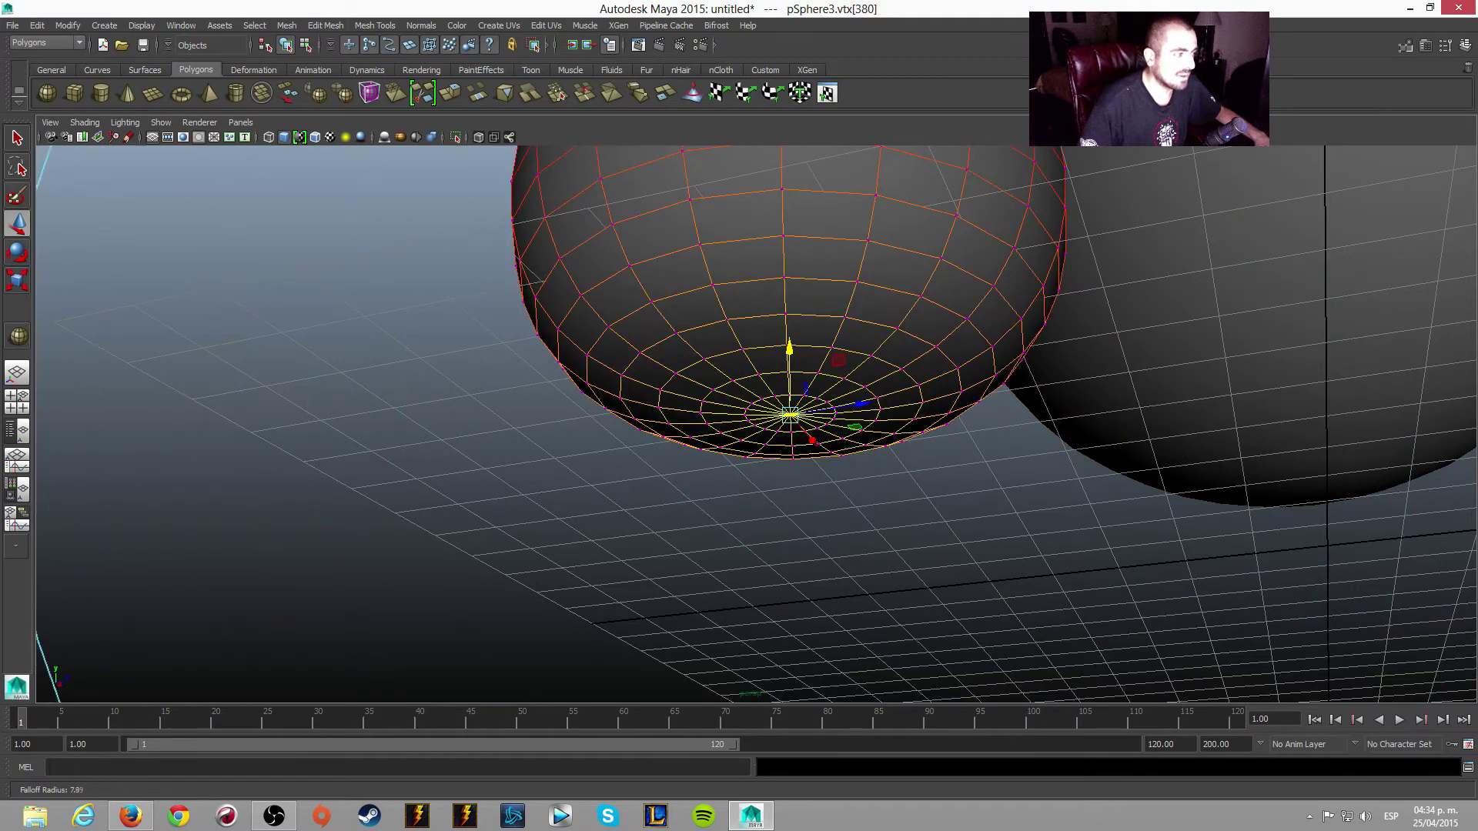
pyautogui.moveTo(1246, 591)
pyautogui.keyDown('alt'); pyautogui.mouseDown(button='right')
pyautogui.moveTo(1195, 554)
pyautogui.moveTo(1027, 512)
pyautogui.mouseUp(button='right'); pyautogui.keyUp('alt')
pyautogui.moveTo(1027, 512)
pyautogui.keyDown('alt'); pyautogui.mouseDown()
pyautogui.moveTo(983, 539)
pyautogui.moveTo(920, 501)
pyautogui.mouseUp(); pyautogui.keyUp('alt')
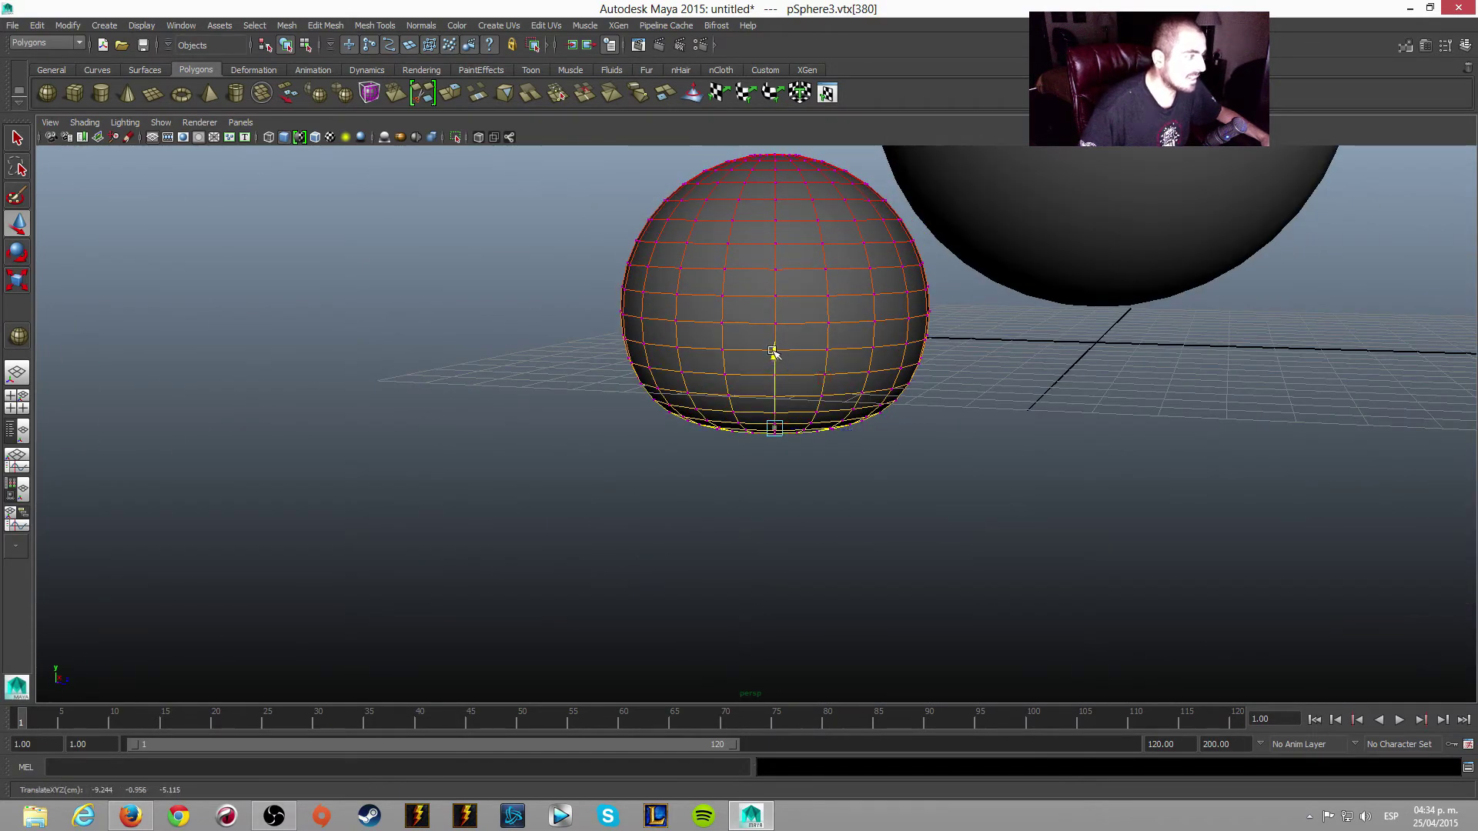
pyautogui.moveTo(784, 354); pyautogui.dragTo(772, 324)
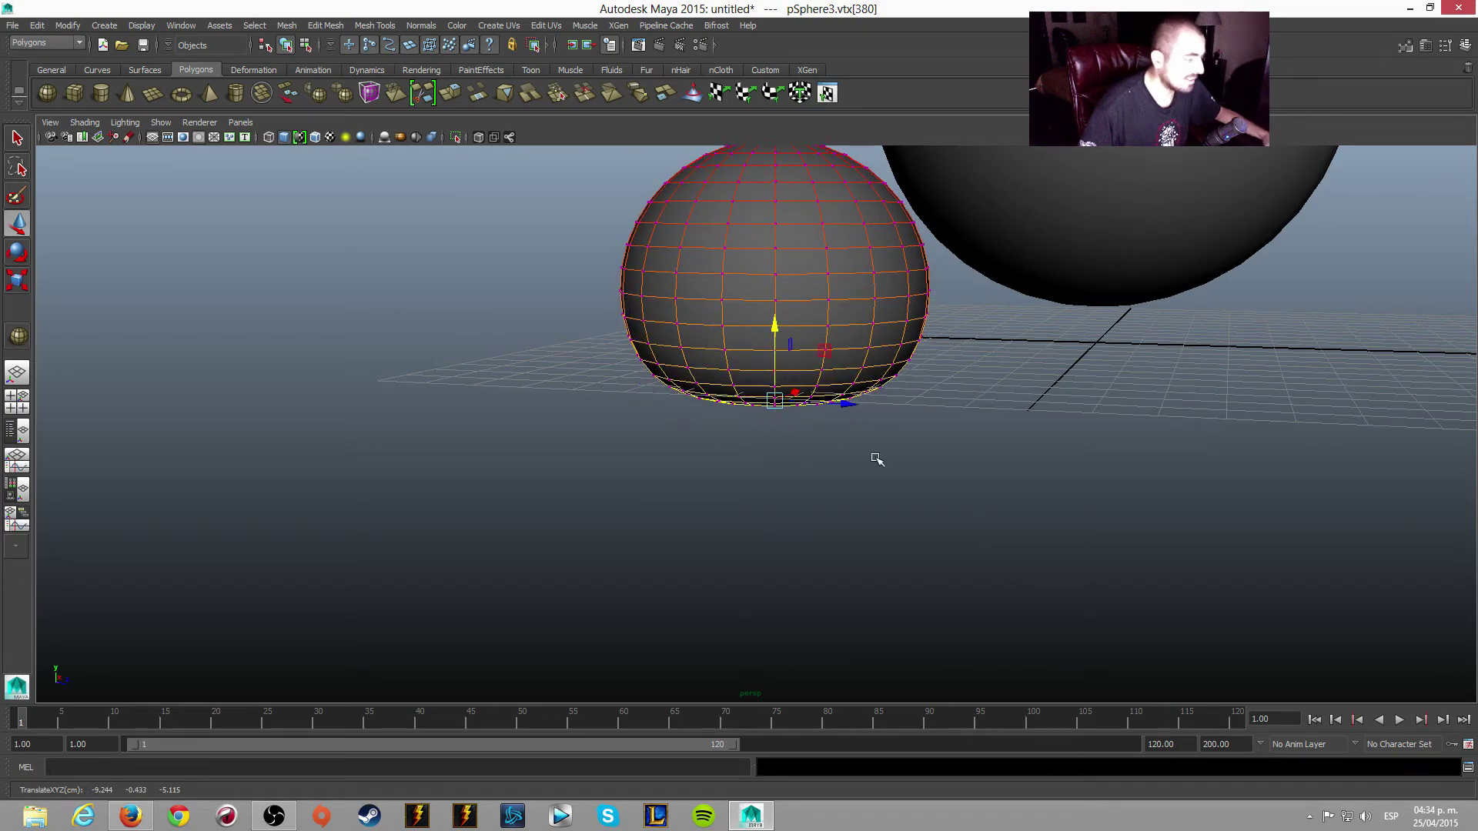
pyautogui.moveTo(912, 447)
pyautogui.keyDown('alt'); pyautogui.mouseDown()
pyautogui.moveTo(917, 537)
pyautogui.moveTo(687, 398)
pyautogui.mouseUp(); pyautogui.keyUp('alt')
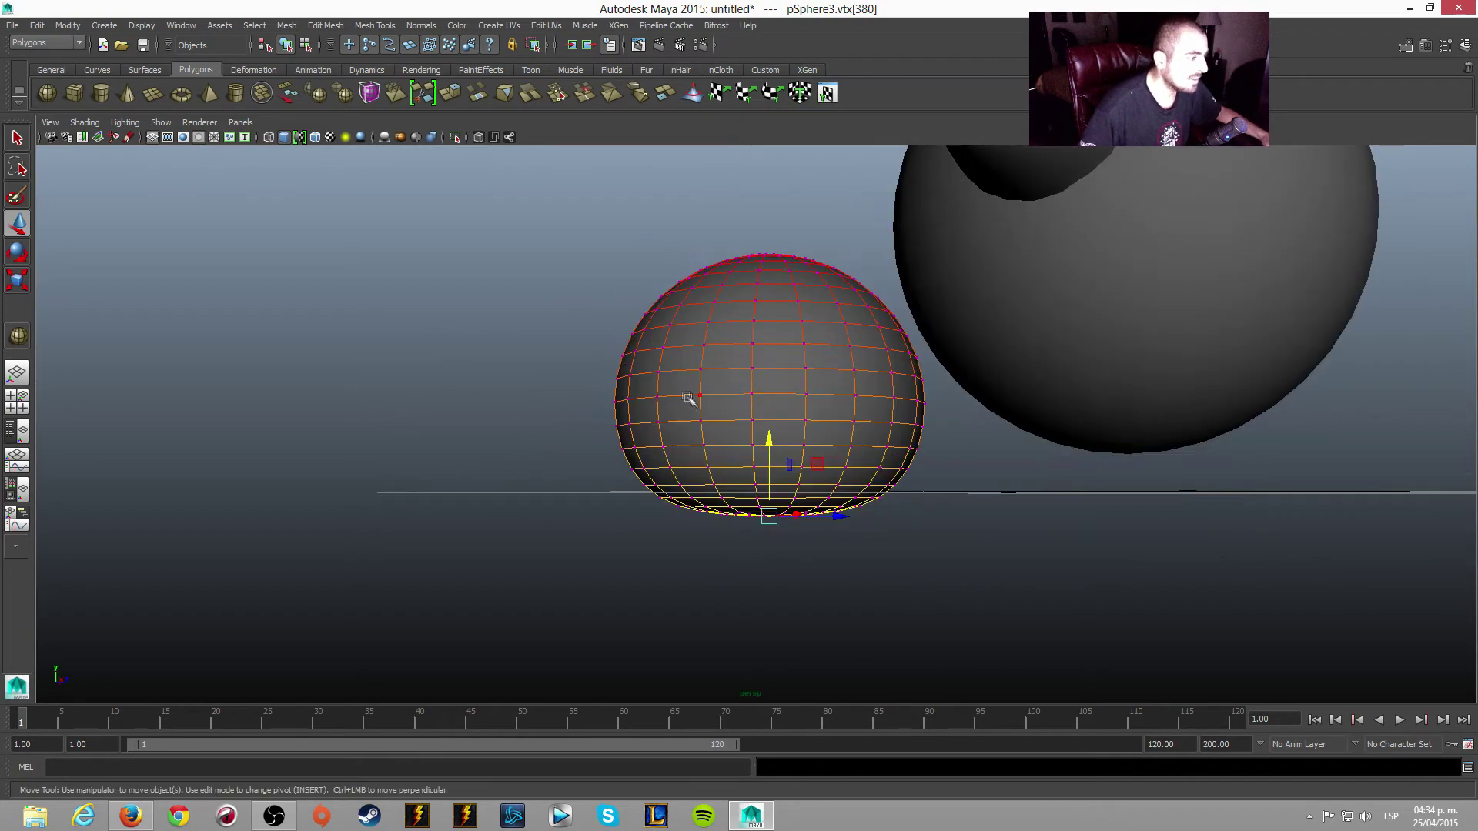
pyautogui.moveTo(776, 449)
pyautogui.mouseDown()
pyautogui.moveTo(769, 293)
pyautogui.moveTo(855, 389)
pyautogui.moveTo(791, 431)
pyautogui.moveTo(804, 404)
pyautogui.mouseUp()
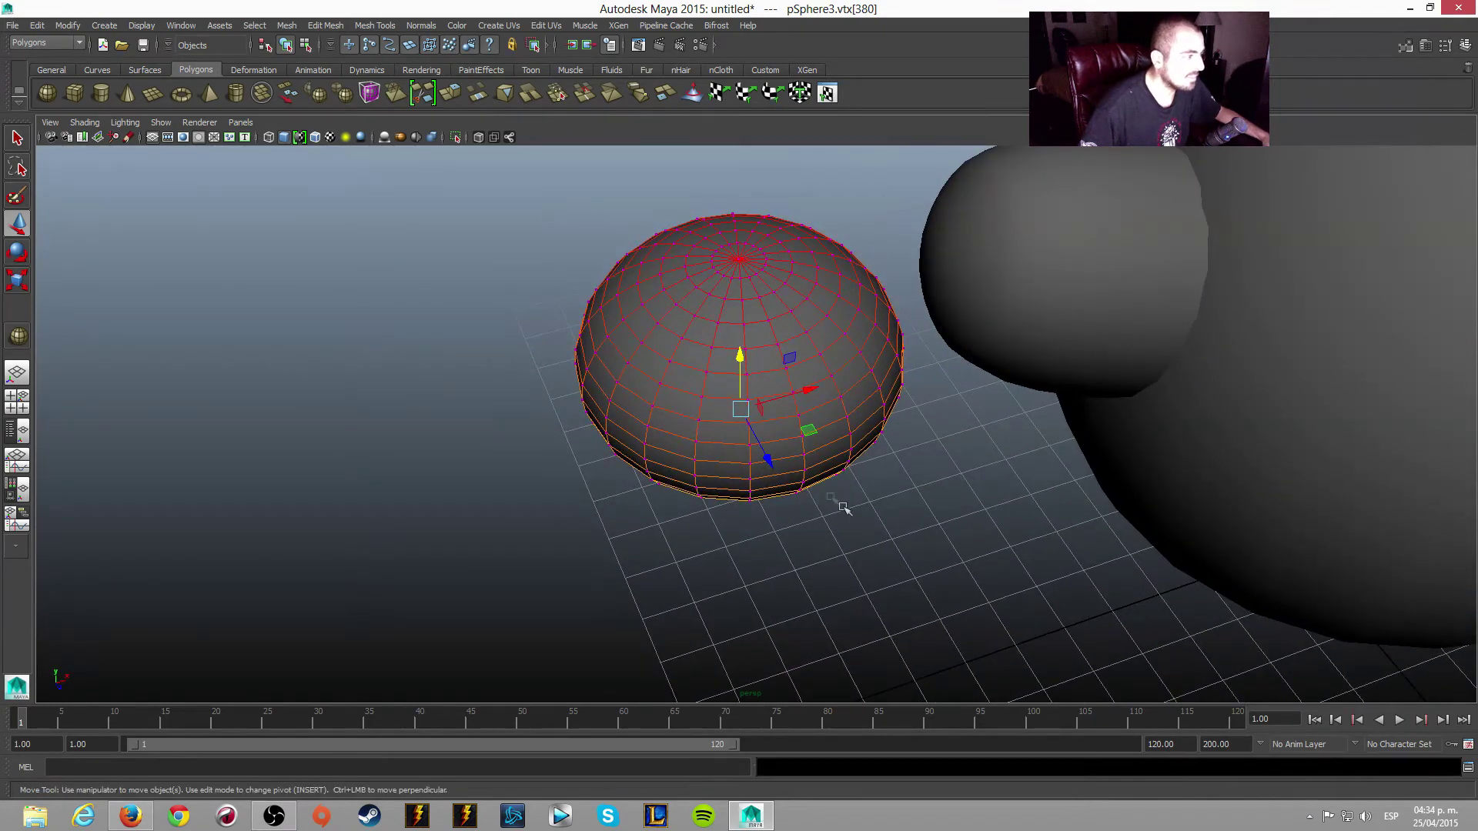
# - Inspect the flattened foot from above and shrink the soft falloff to the sphere's size
pyautogui.moveTo(882, 522)
pyautogui.keyDown('alt'); pyautogui.mouseDown()
pyautogui.moveTo(990, 485)
pyautogui.moveTo(1148, 511)
pyautogui.moveTo(1107, 497)
pyautogui.mouseUp(); pyautogui.keyUp('alt')
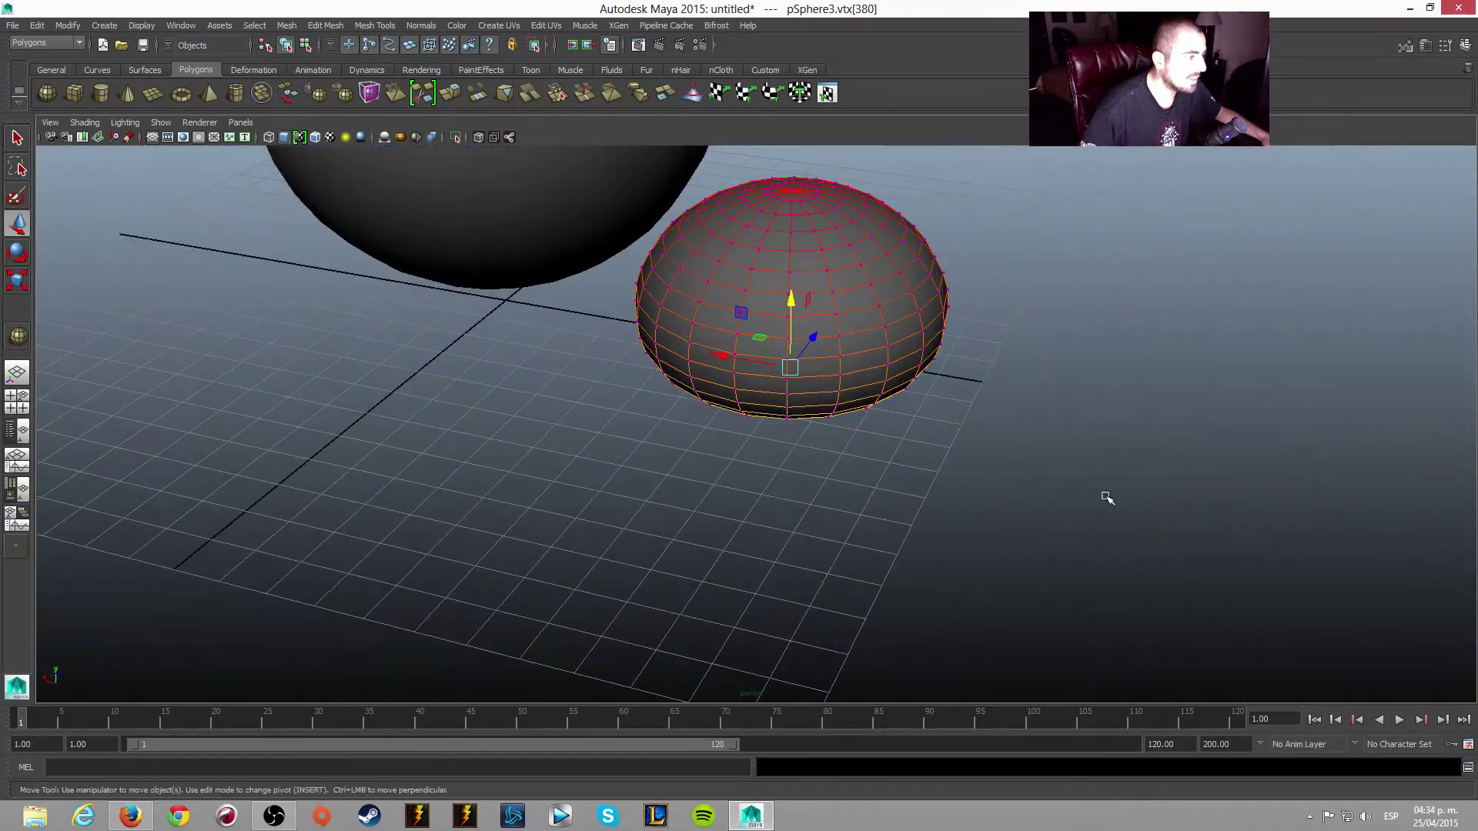
pyautogui.moveTo(916, 471)
pyautogui.keyDown('alt'); pyautogui.mouseDown()
pyautogui.moveTo(815, 462)
pyautogui.moveTo(762, 431)
pyautogui.mouseUp(); pyautogui.keyUp('alt')
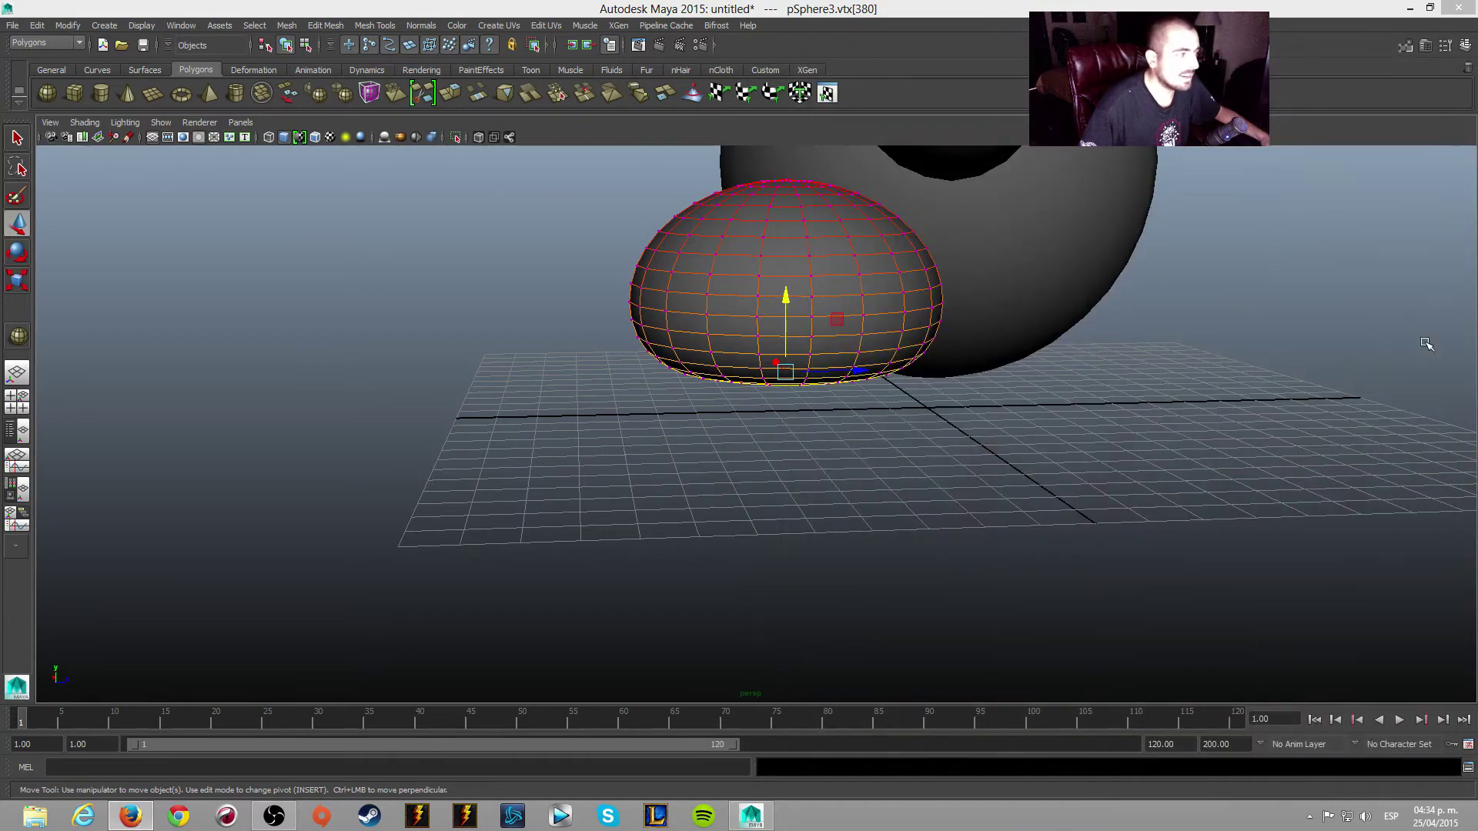
pyautogui.moveTo(1425, 343)
pyautogui.keyDown('alt'); pyautogui.mouseDown()
pyautogui.moveTo(1278, 435)
pyautogui.moveTo(1065, 361)
pyautogui.mouseUp(); pyautogui.keyUp('alt')
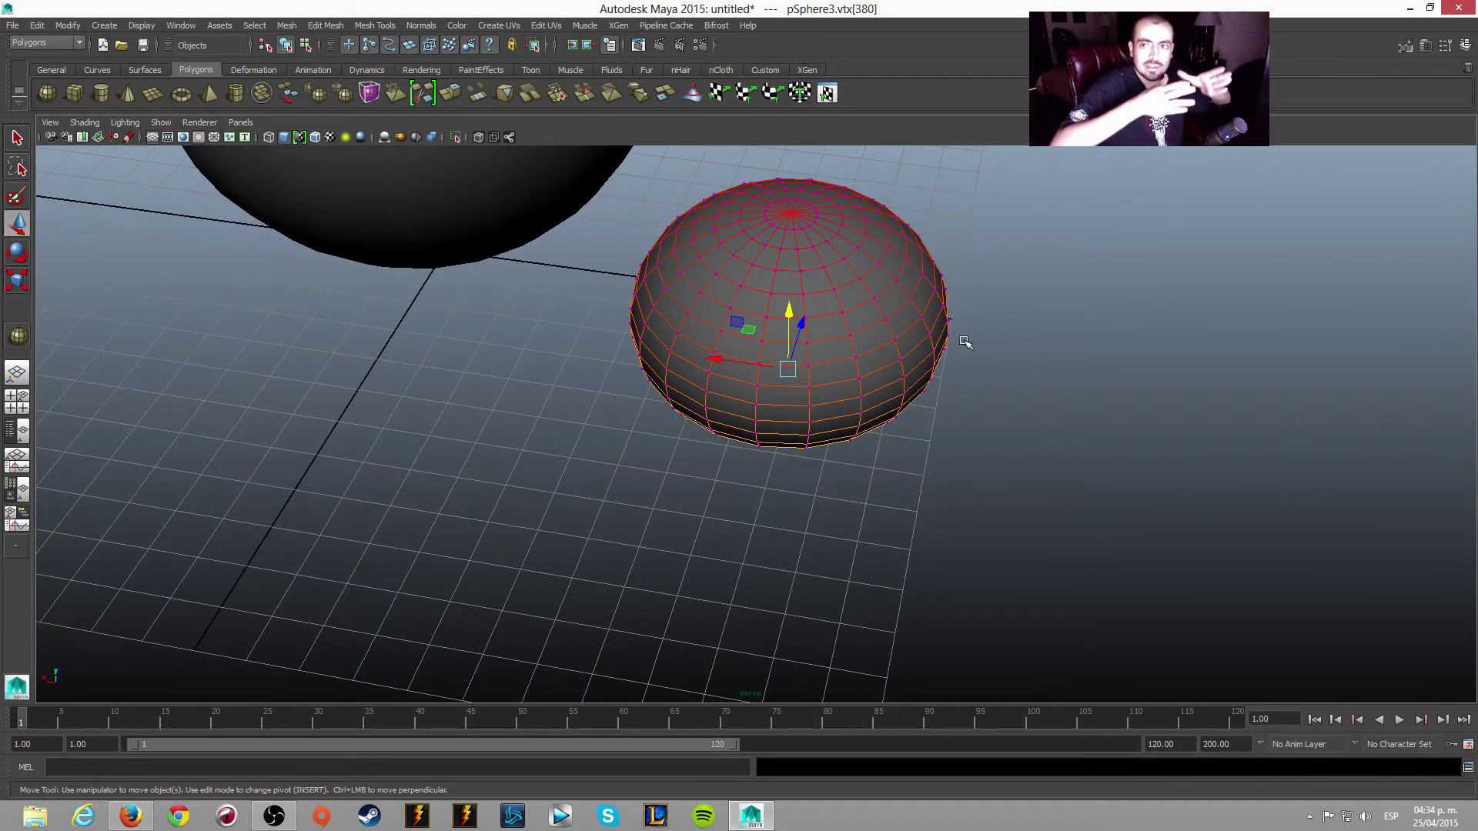
pyautogui.keyDown('alt'); pyautogui.moveTo(969, 343); pyautogui.dragTo(1025, 350); pyautogui.keyUp('alt')
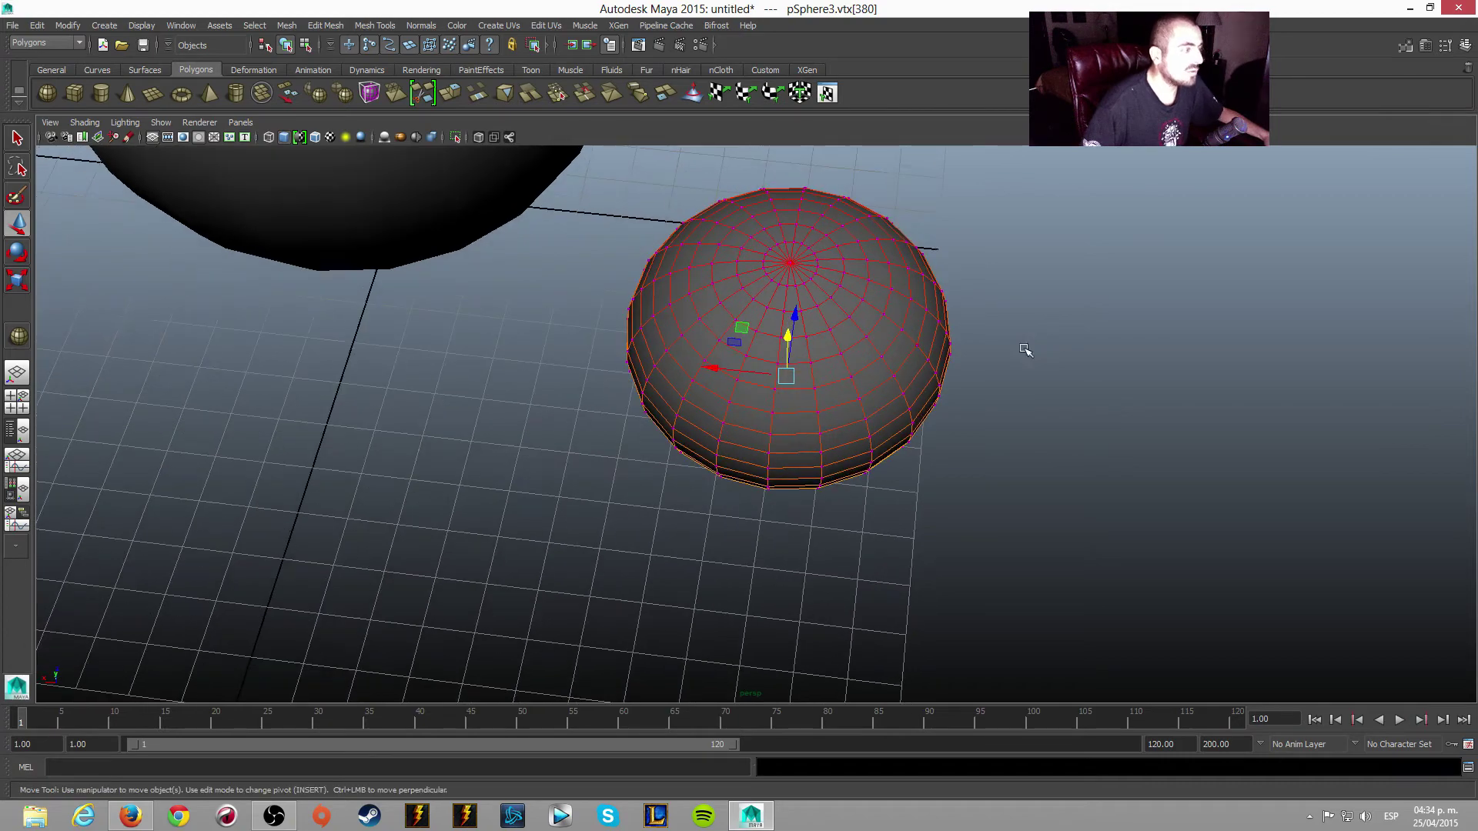
pyautogui.moveTo(940, 372)
pyautogui.keyDown('alt'); pyautogui.mouseDown()
pyautogui.moveTo(1029, 370)
pyautogui.moveTo(1043, 397)
pyautogui.moveTo(1042, 367)
pyautogui.moveTo(1014, 355)
pyautogui.moveTo(997, 379)
pyautogui.moveTo(985, 362)
pyautogui.mouseUp(); pyautogui.keyUp('alt')
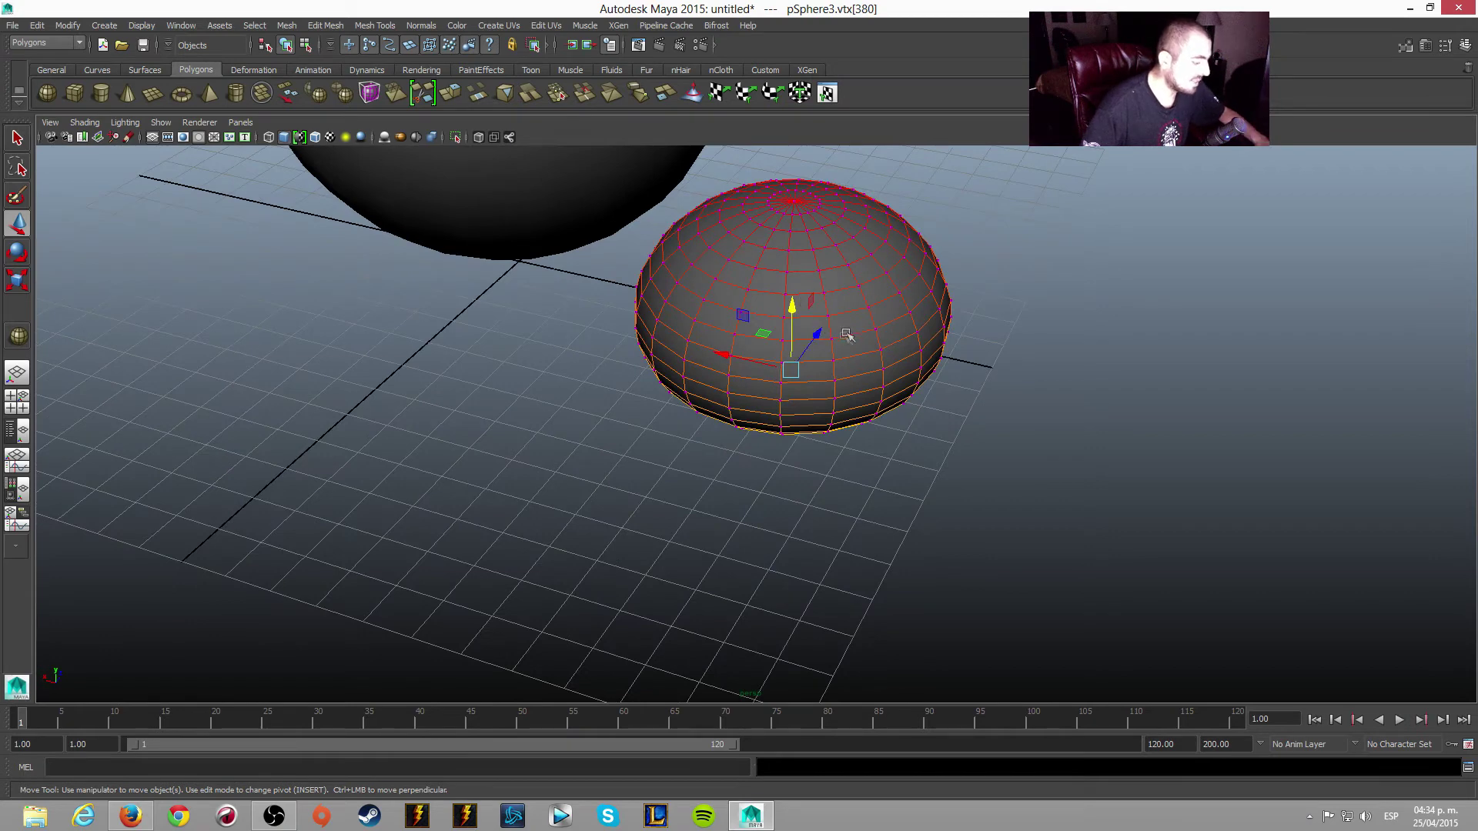
pyautogui.moveTo(946, 344)
pyautogui.mouseDown()
pyautogui.moveTo(580, 300)
pyautogui.moveTo(607, 316)
pyautogui.mouseUp()
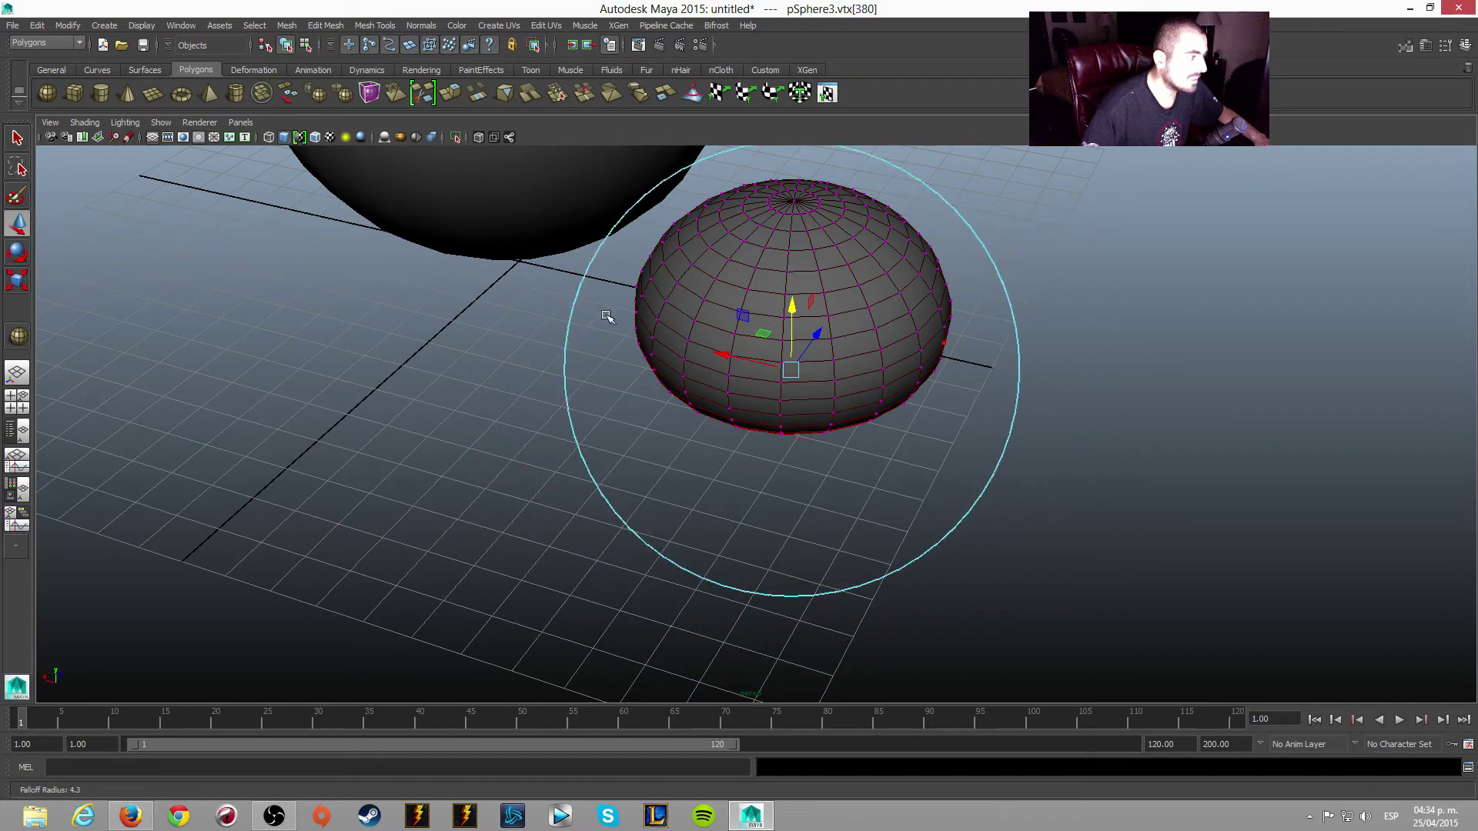
# - Push the foot's right side inward and pull the opposite side out to elongate it
pyautogui.moveTo(1104, 411)
pyautogui.keyDown('alt'); pyautogui.mouseDown()
pyautogui.moveTo(1042, 402)
pyautogui.moveTo(924, 439)
pyautogui.moveTo(826, 477)
pyautogui.moveTo(844, 498)
pyautogui.moveTo(831, 446)
pyautogui.mouseUp(); pyautogui.keyUp('alt')
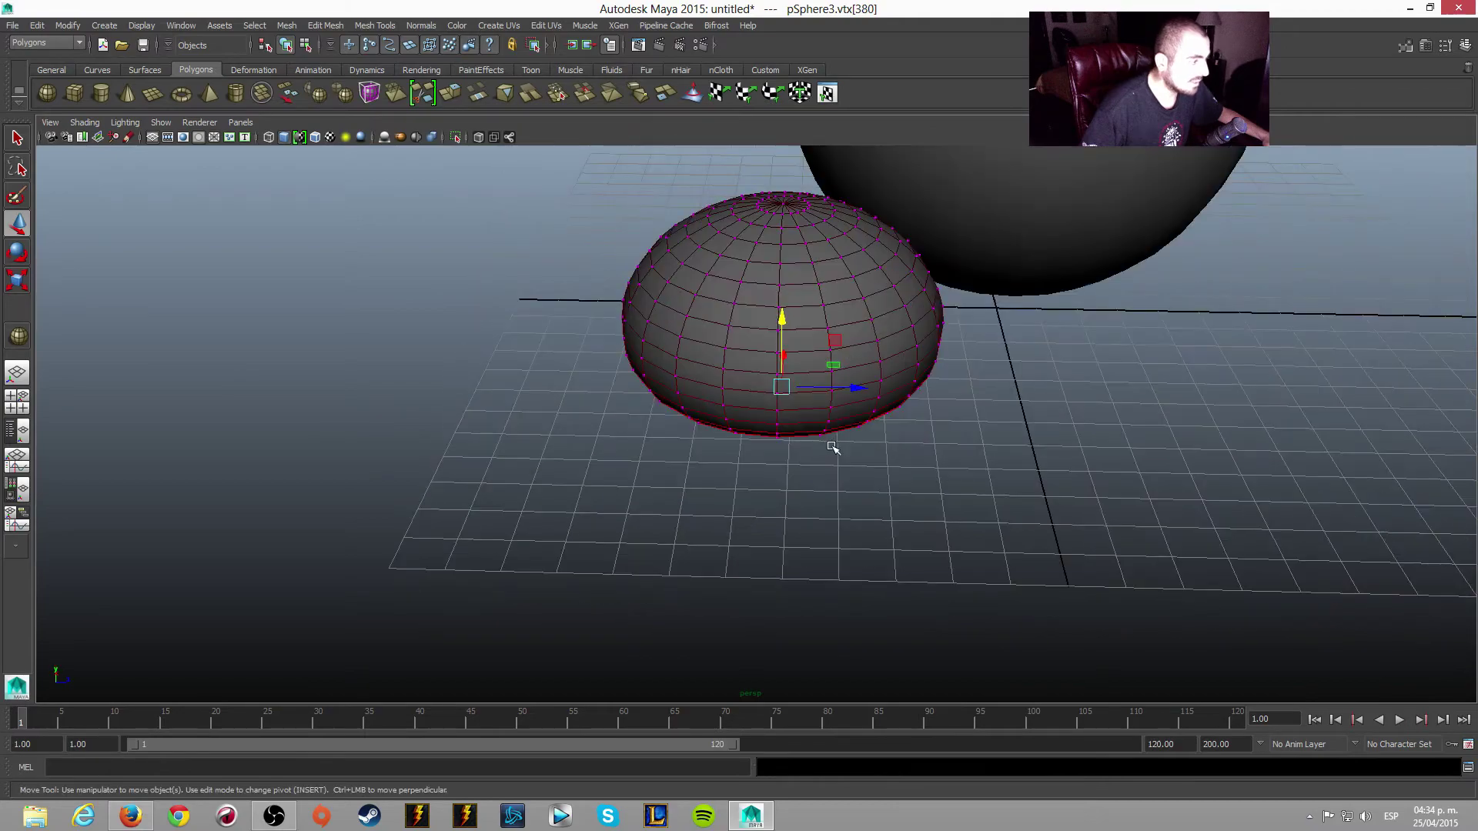
pyautogui.moveTo(938, 537)
pyautogui.keyDown('alt'); pyautogui.mouseDown()
pyautogui.moveTo(1040, 534)
pyautogui.moveTo(1125, 590)
pyautogui.moveTo(1022, 547)
pyautogui.moveTo(1118, 567)
pyautogui.mouseUp(); pyautogui.keyUp('alt')
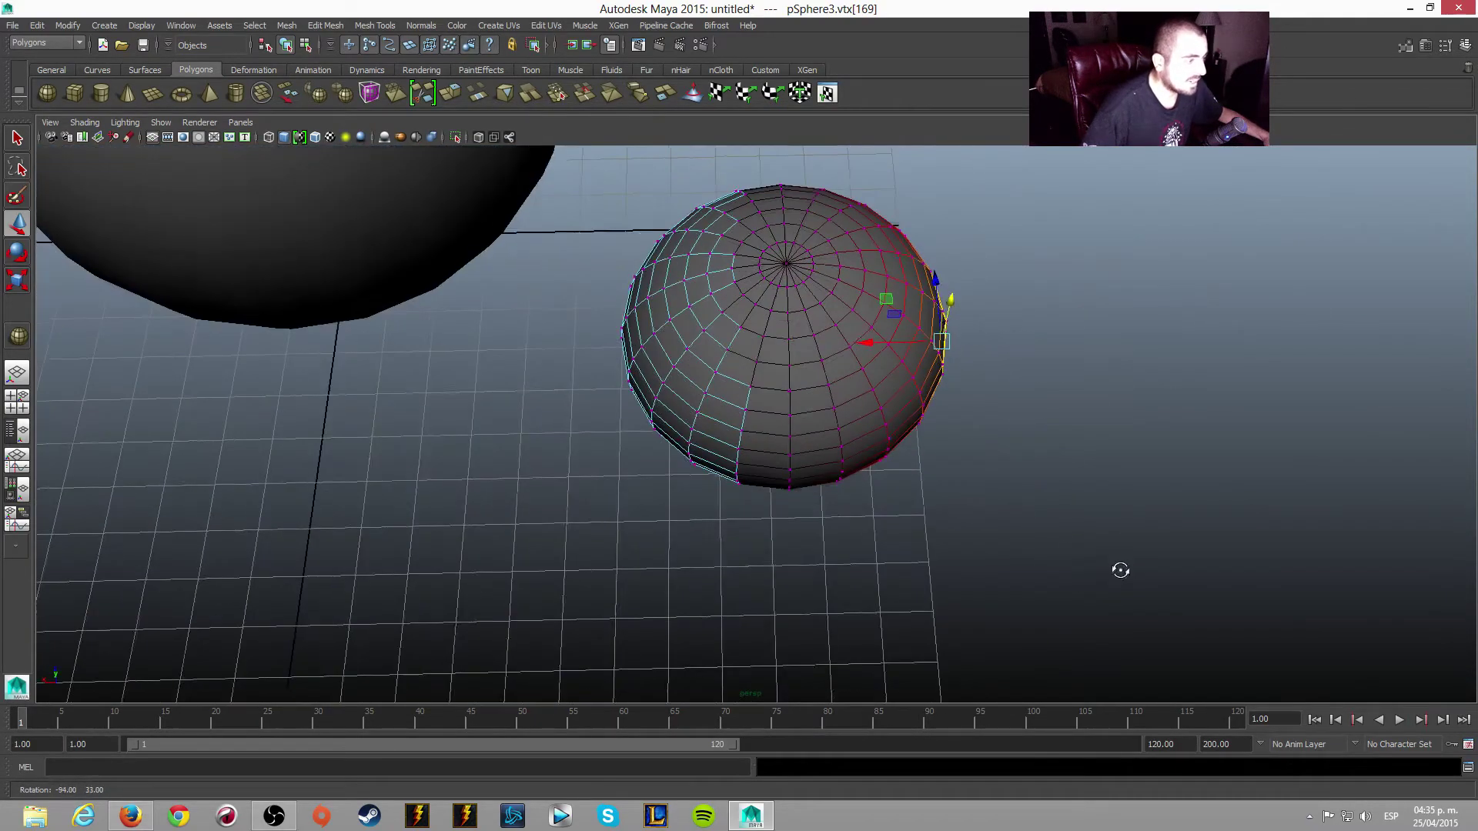
pyautogui.moveTo(868, 339); pyautogui.dragTo(819, 342)
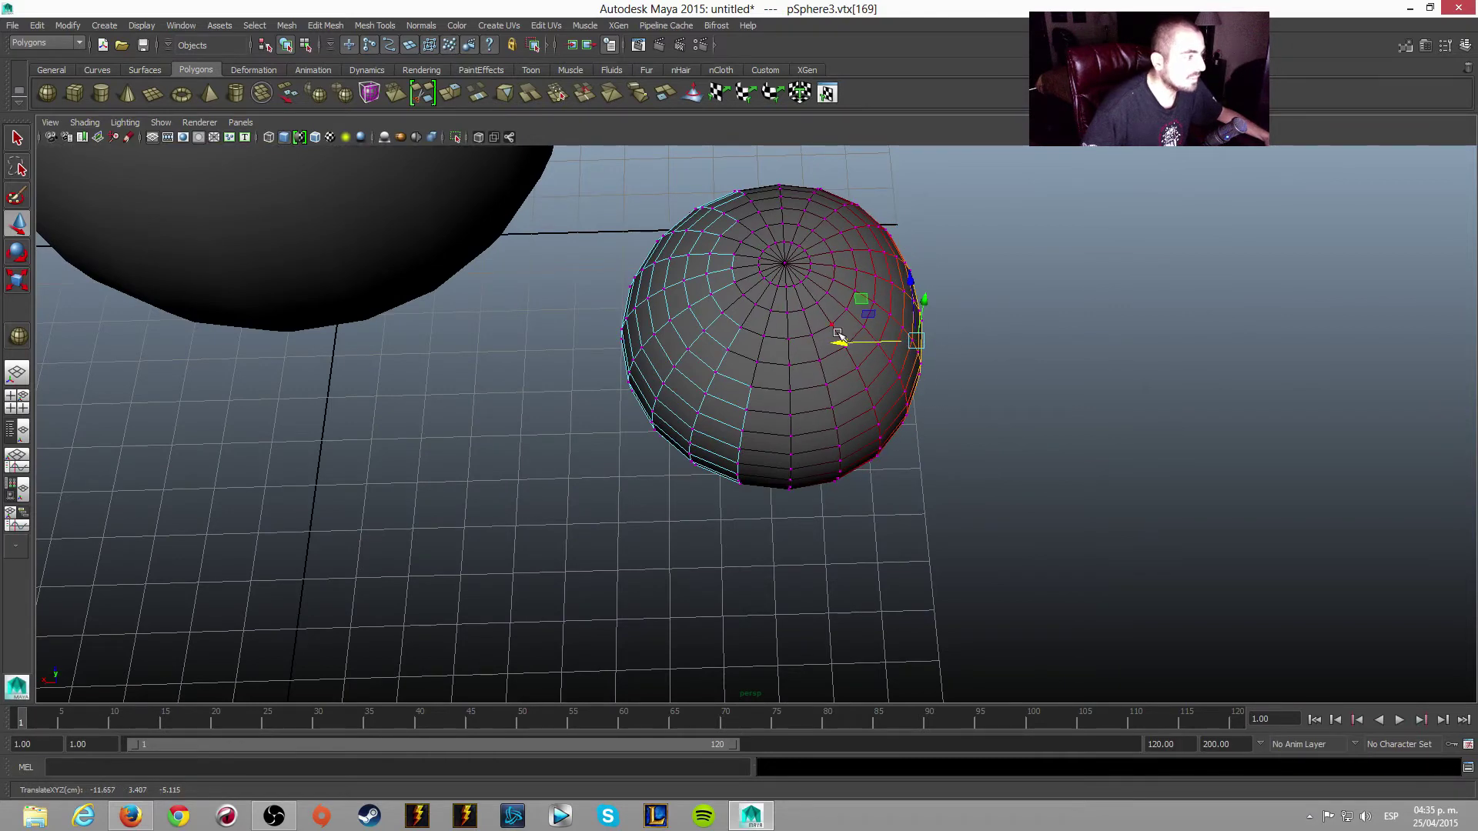
pyautogui.moveTo(907, 382)
pyautogui.keyDown('alt'); pyautogui.mouseDown()
pyautogui.moveTo(1121, 403)
pyautogui.moveTo(1185, 346)
pyautogui.moveTo(1268, 385)
pyautogui.moveTo(1234, 399)
pyautogui.moveTo(1075, 344)
pyautogui.moveTo(1102, 361)
pyautogui.moveTo(848, 412)
pyautogui.moveTo(830, 454)
pyautogui.mouseUp(); pyautogui.keyUp('alt')
pyautogui.keyDown('alt'); pyautogui.moveTo(701, 363); pyautogui.dragTo(636, 455); pyautogui.keyUp('alt')
pyautogui.moveTo(543, 385); pyautogui.dragTo(579, 388)
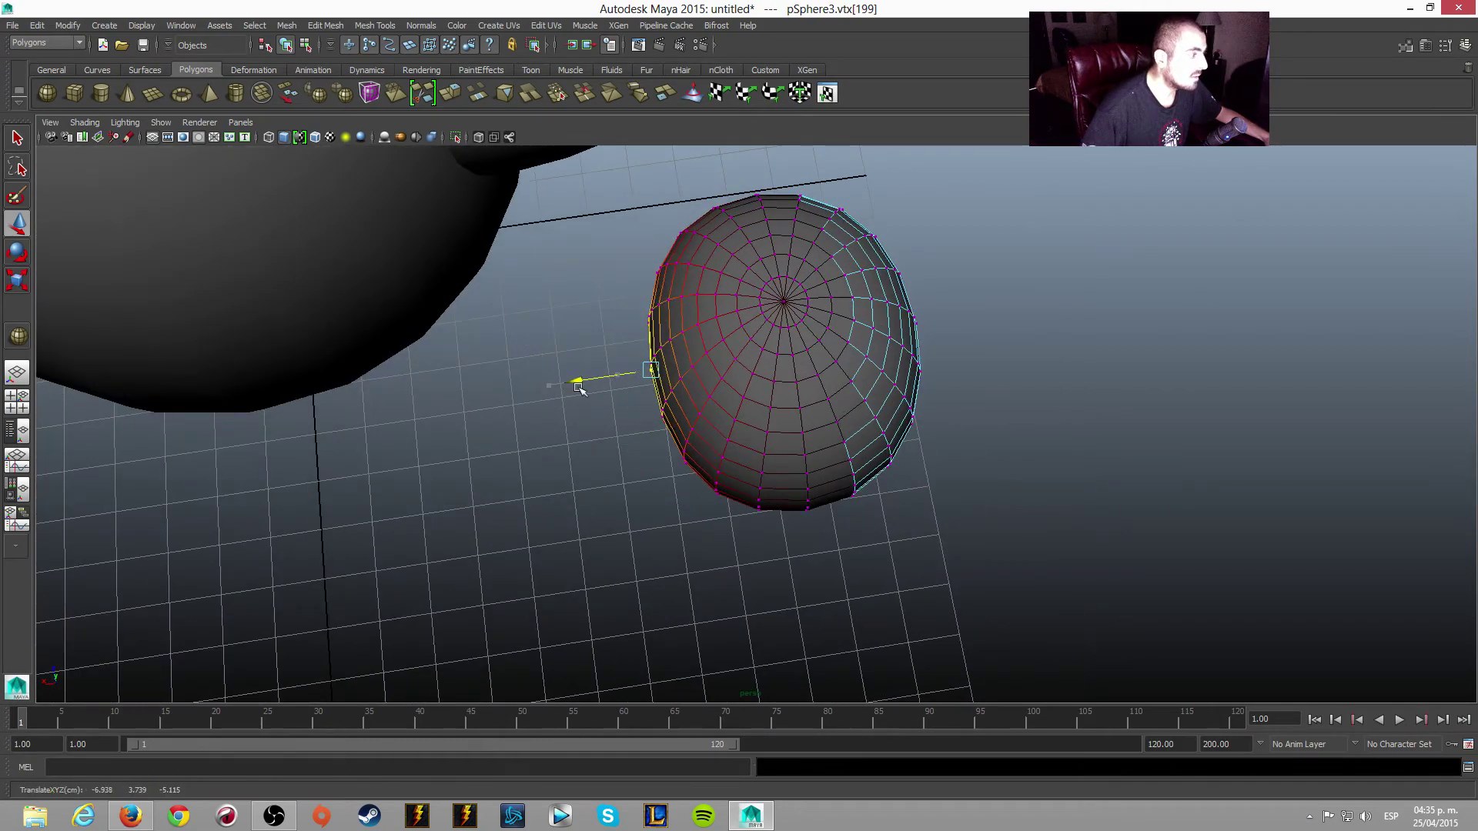
pyautogui.moveTo(849, 520)
pyautogui.keyDown('alt'); pyautogui.mouseDown()
pyautogui.moveTo(835, 429)
pyautogui.moveTo(885, 485)
pyautogui.moveTo(967, 521)
pyautogui.moveTo(1171, 429)
pyautogui.moveTo(1316, 479)
pyautogui.moveTo(1066, 425)
pyautogui.moveTo(963, 385)
pyautogui.moveTo(968, 461)
pyautogui.moveTo(1032, 419)
pyautogui.moveTo(918, 439)
pyautogui.mouseUp(); pyautogui.keyUp('alt')
pyautogui.click(993, 521)
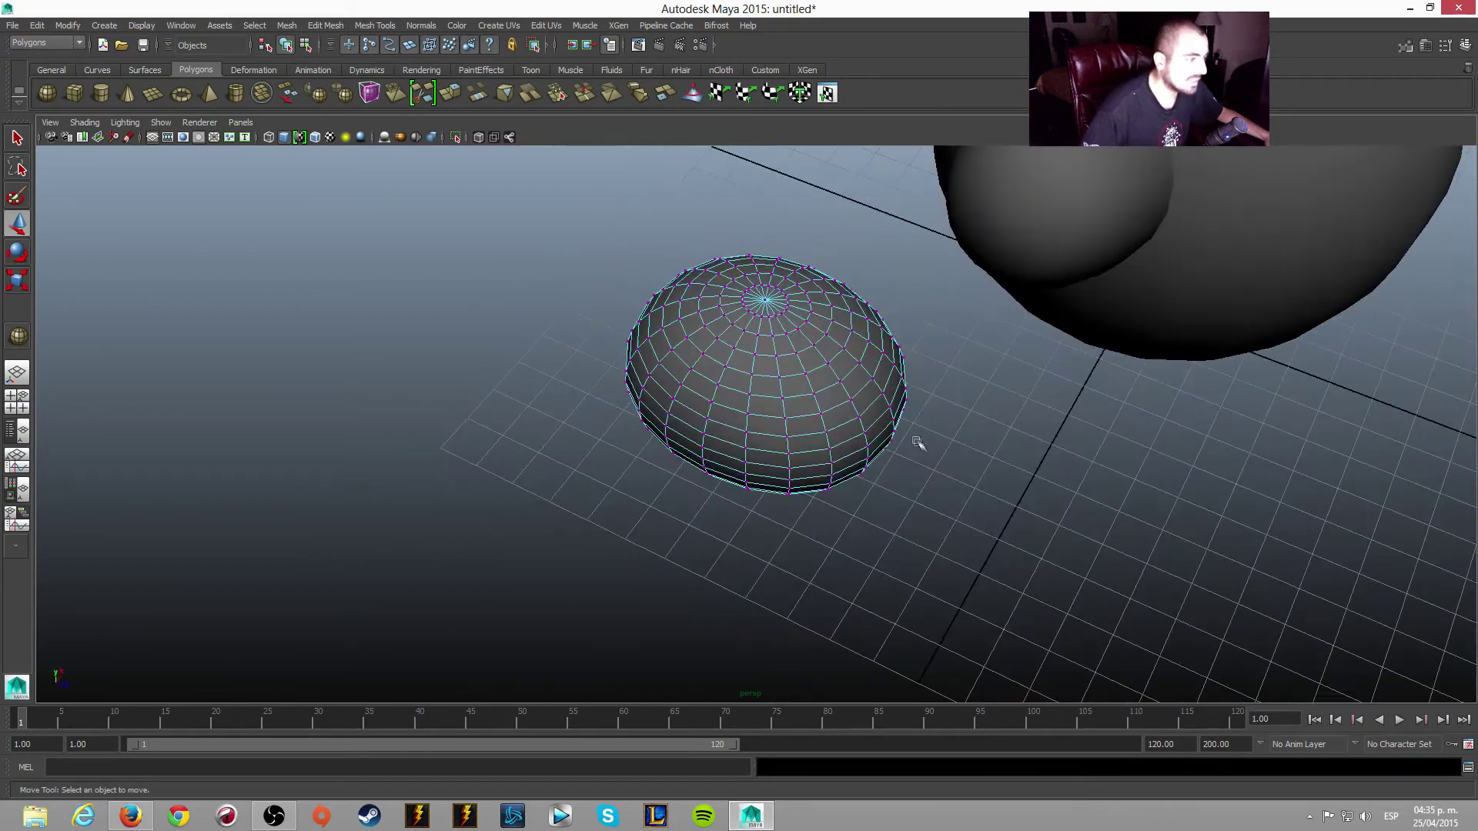
pyautogui.click(896, 420)
# - Stretch the foot's end out sideways and place the Kirby reference image alongside the model
pyautogui.moveTo(1051, 468)
pyautogui.keyDown('alt'); pyautogui.mouseDown()
pyautogui.moveTo(977, 423)
pyautogui.moveTo(1070, 467)
pyautogui.mouseUp(); pyautogui.keyUp('alt')
pyautogui.moveTo(997, 412)
pyautogui.mouseDown()
pyautogui.moveTo(1032, 419)
pyautogui.moveTo(1050, 385)
pyautogui.mouseUp()
pyautogui.hotkey('alt', 'Tab')
pyautogui.moveTo(1251, 26)
pyautogui.mouseDown()
pyautogui.moveTo(976, 25)
pyautogui.moveTo(1474, 25)
pyautogui.mouseUp()
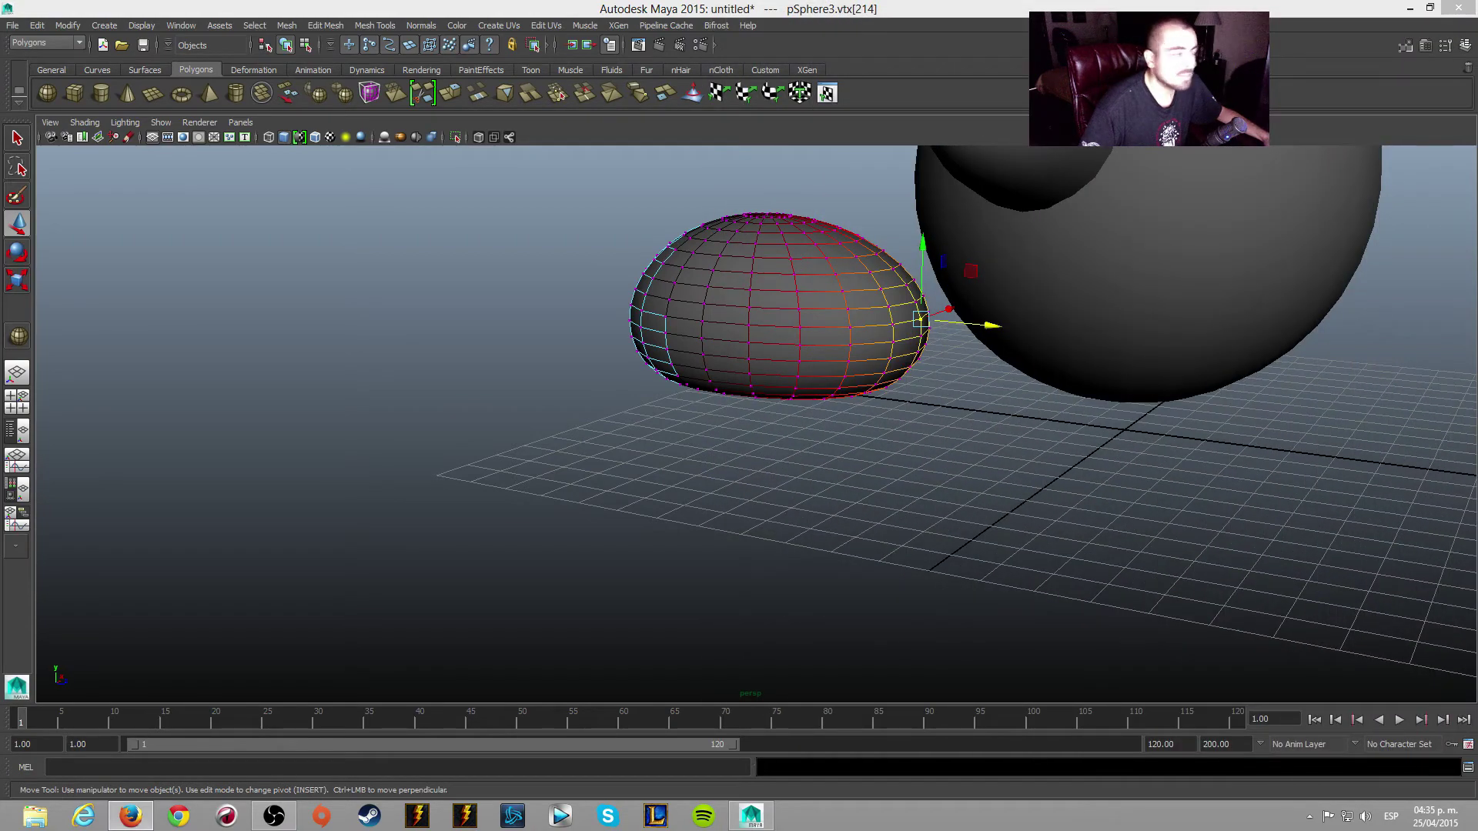
# - Lower the top of the foot to flatten it and pull its right side slightly inward
pyautogui.moveTo(811, 361)
pyautogui.keyDown('alt'); pyautogui.mouseDown()
pyautogui.moveTo(851, 399)
pyautogui.moveTo(848, 286)
pyautogui.mouseUp(); pyautogui.keyUp('alt')
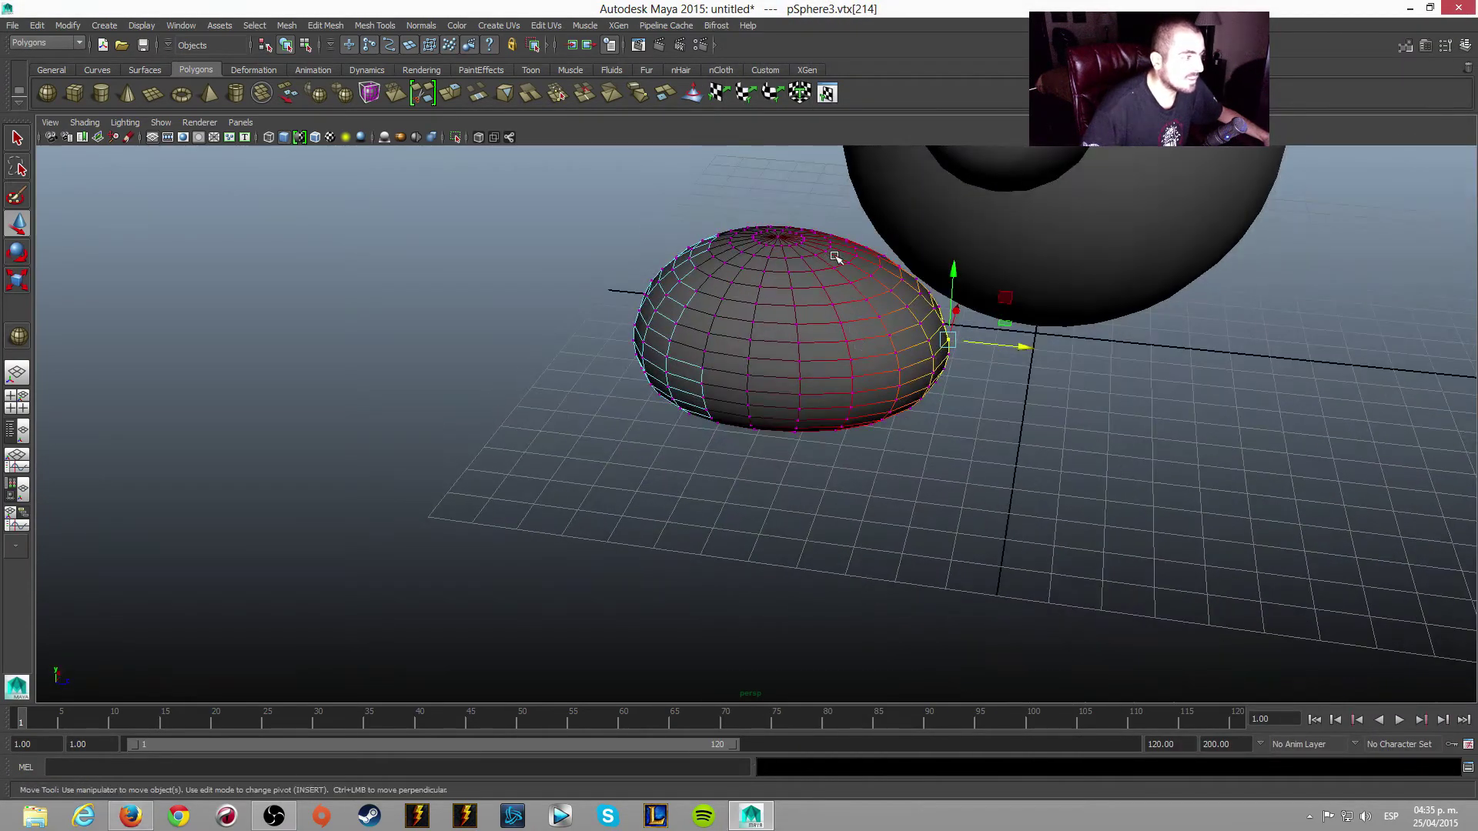
pyautogui.click(850, 262)
pyautogui.moveTo(858, 201); pyautogui.dragTo(854, 215)
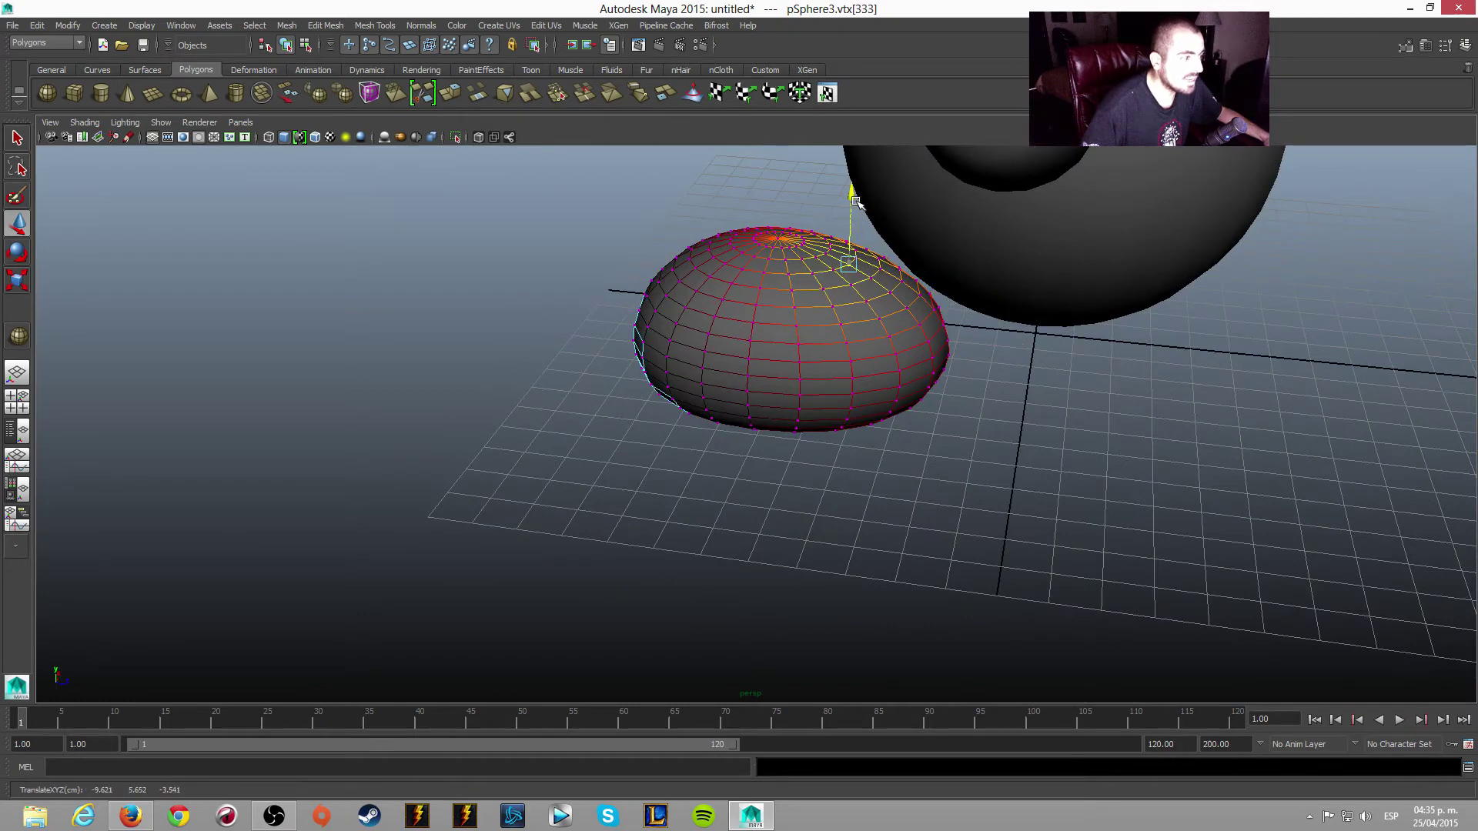
pyautogui.keyDown('alt'); pyautogui.moveTo(1026, 361); pyautogui.dragTo(972, 336); pyautogui.keyUp('alt')
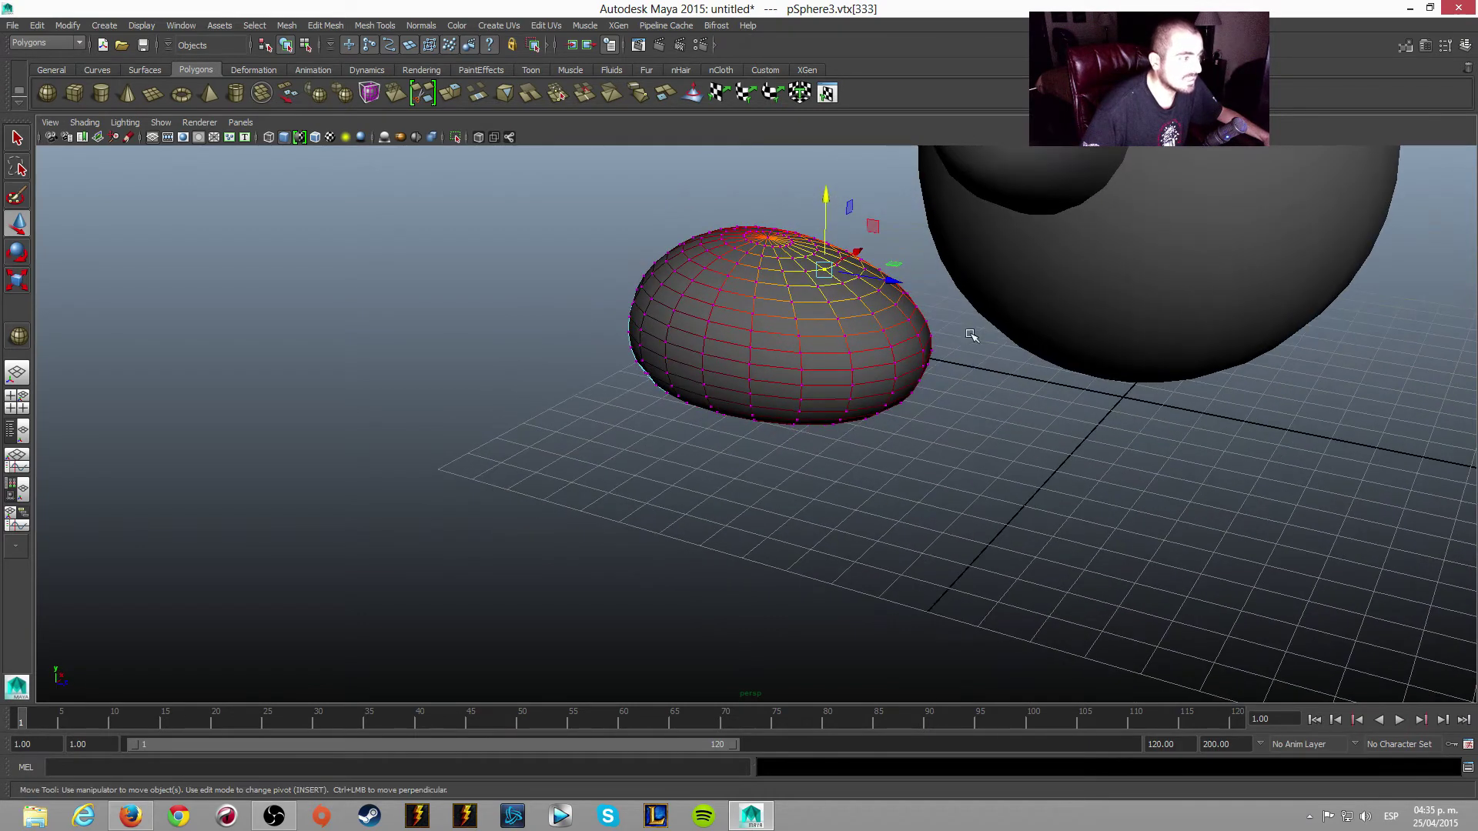
pyautogui.click(913, 318)
pyautogui.moveTo(977, 330); pyautogui.dragTo(957, 323)
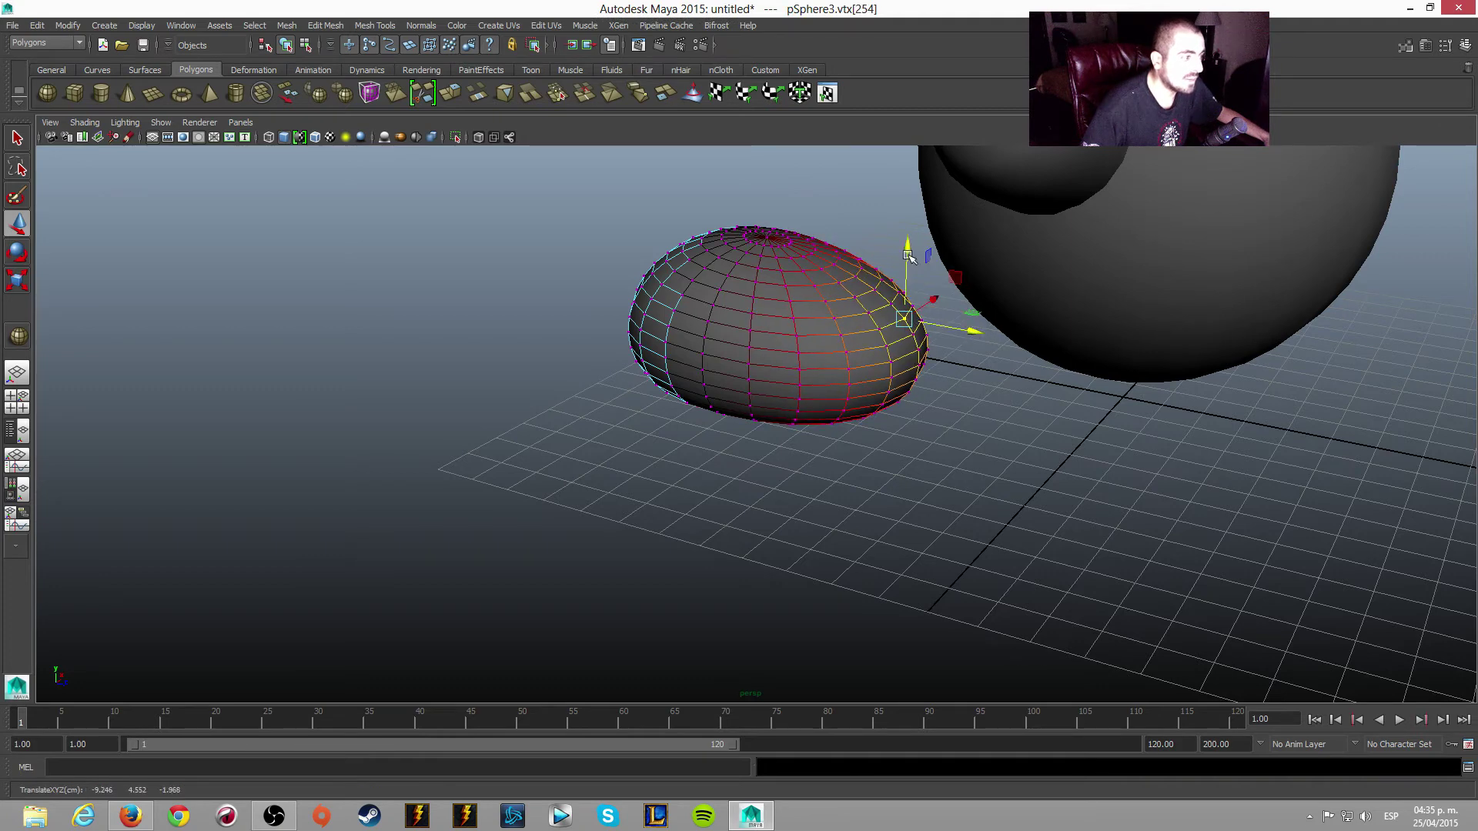
# - Shift the foot's lower side region sideways to broaden the oval
pyautogui.keyDown('alt'); pyautogui.moveTo(910, 254); pyautogui.dragTo(1210, 313); pyautogui.keyUp('alt')
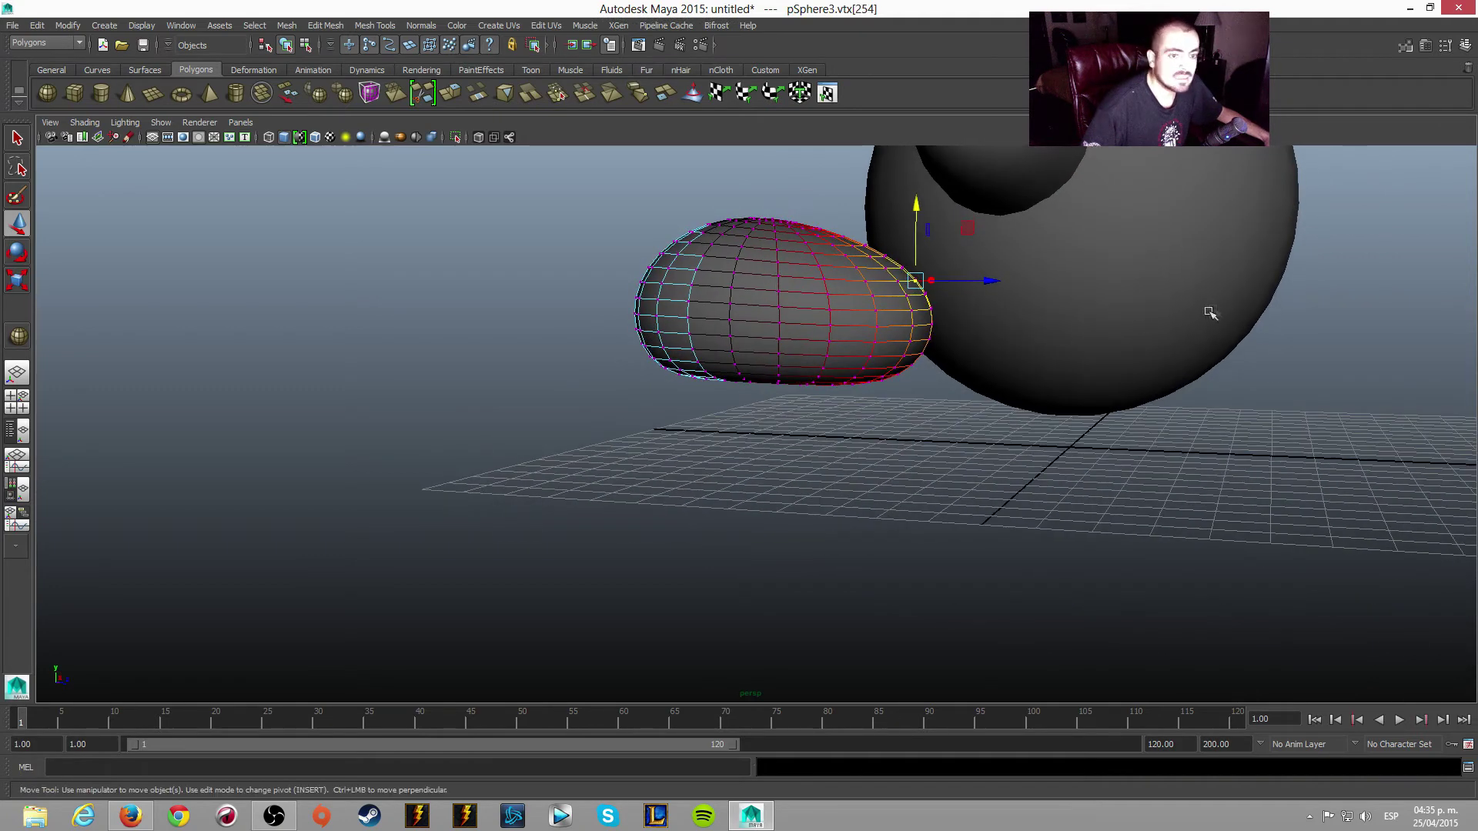
pyautogui.keyDown('alt'); pyautogui.moveTo(1188, 445); pyautogui.dragTo(1198, 538); pyautogui.keyUp('alt')
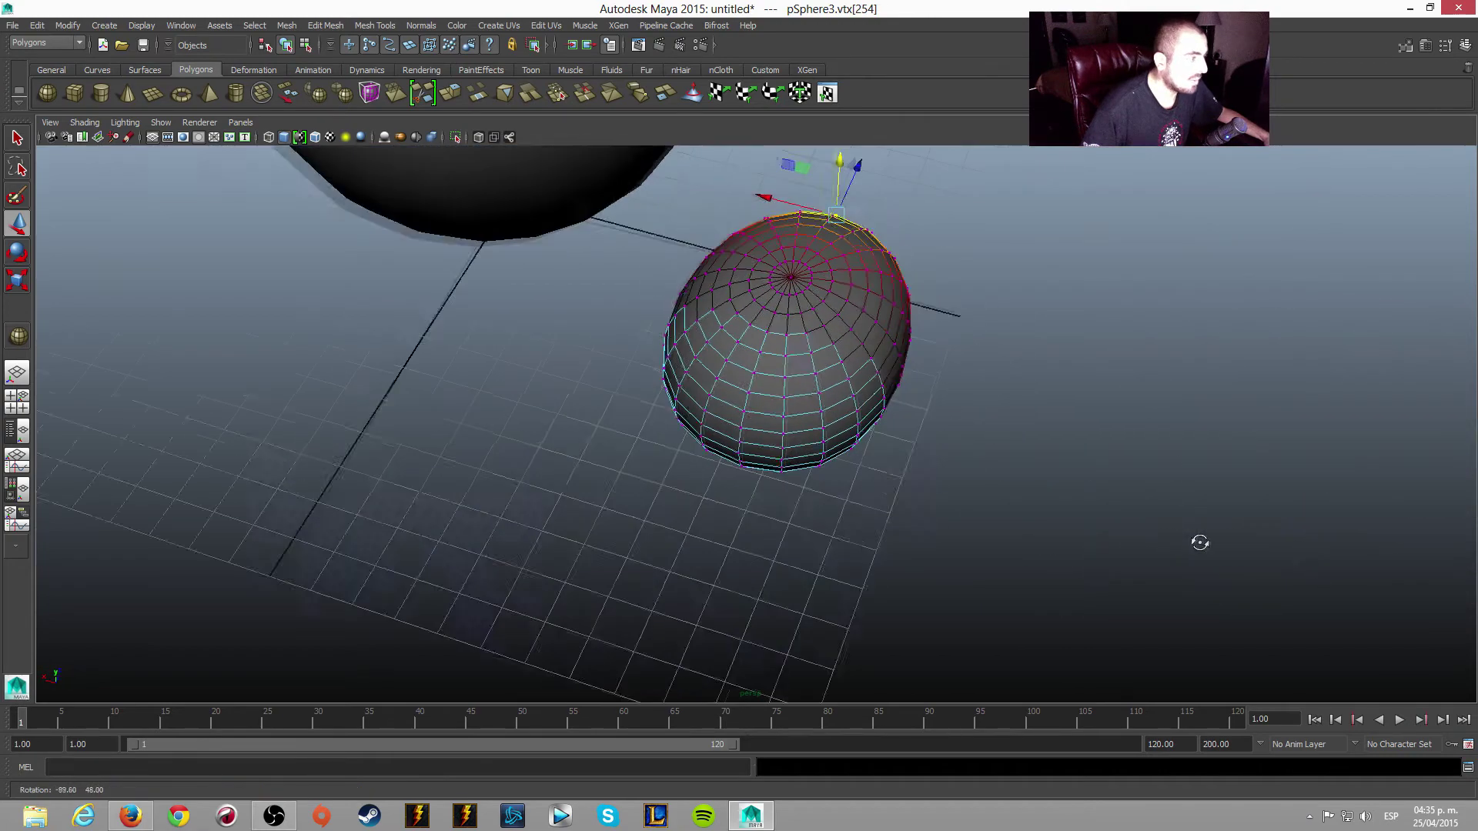
pyautogui.click(861, 433)
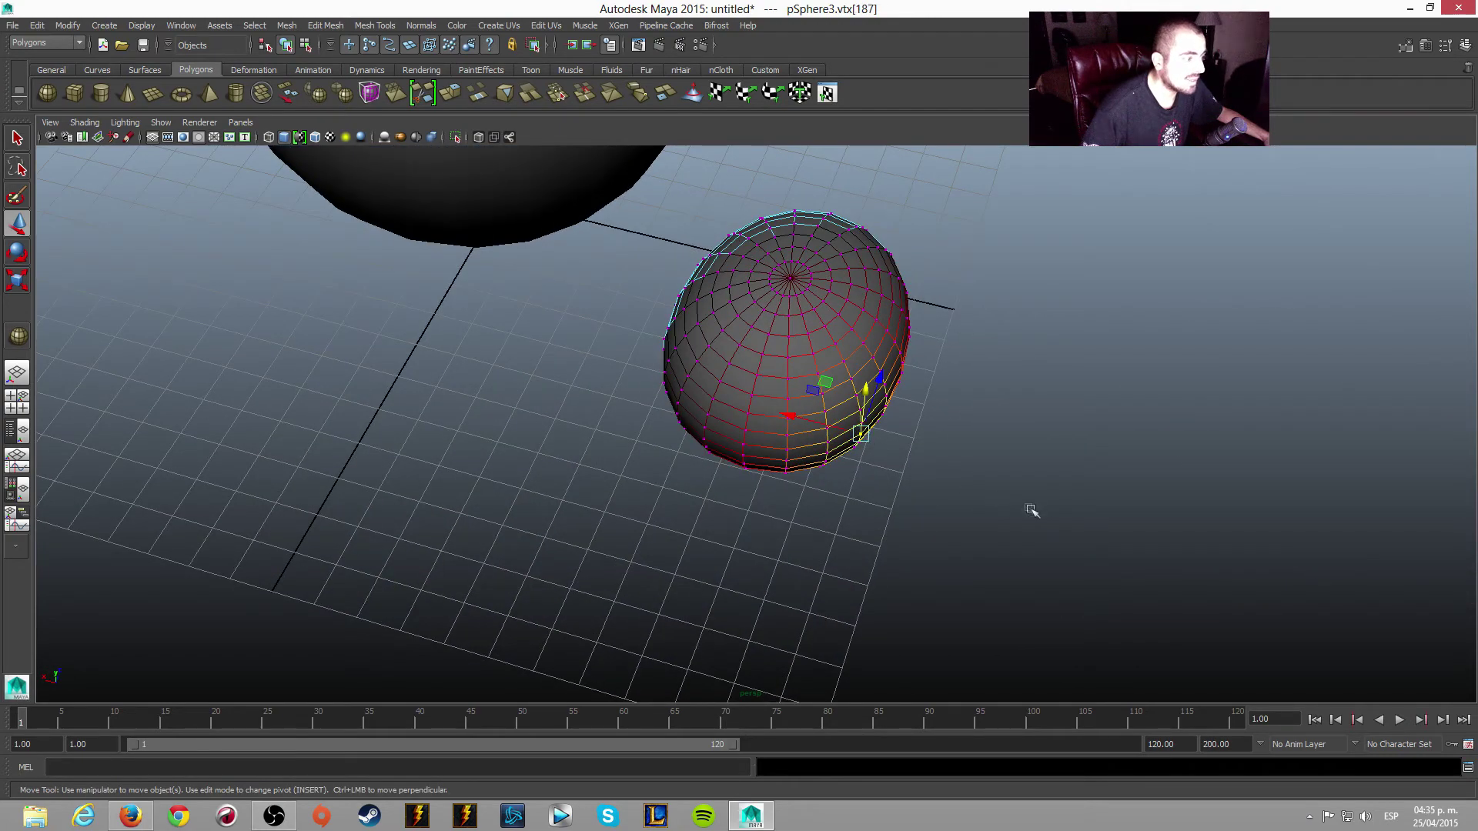
pyautogui.keyDown('alt'); pyautogui.moveTo(1032, 511); pyautogui.dragTo(1040, 488); pyautogui.keyUp('alt')
pyautogui.moveTo(792, 378); pyautogui.dragTo(817, 393)
pyautogui.moveTo(864, 472)
pyautogui.keyDown('alt'); pyautogui.mouseDown()
pyautogui.moveTo(902, 485)
pyautogui.moveTo(812, 428)
pyautogui.mouseUp(); pyautogui.keyUp('alt')
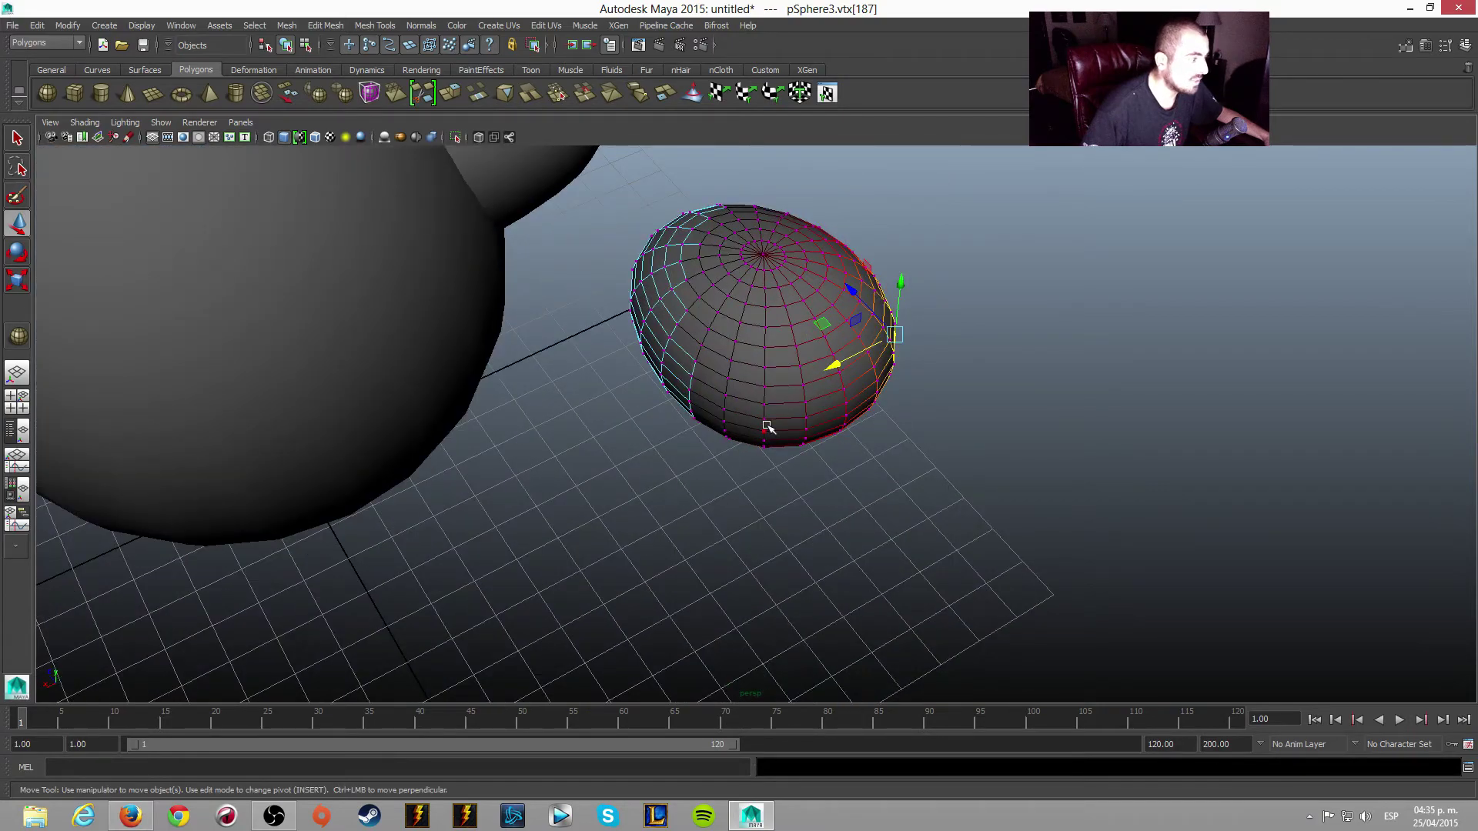
# - Shift the lower front region sideways, then select the whole egg-shaped foot in object mode
pyautogui.moveTo(917, 457)
pyautogui.keyDown('alt'); pyautogui.mouseDown()
pyautogui.moveTo(751, 472)
pyautogui.moveTo(772, 465)
pyautogui.moveTo(732, 413)
pyautogui.mouseUp(); pyautogui.keyUp('alt')
pyautogui.click(731, 397)
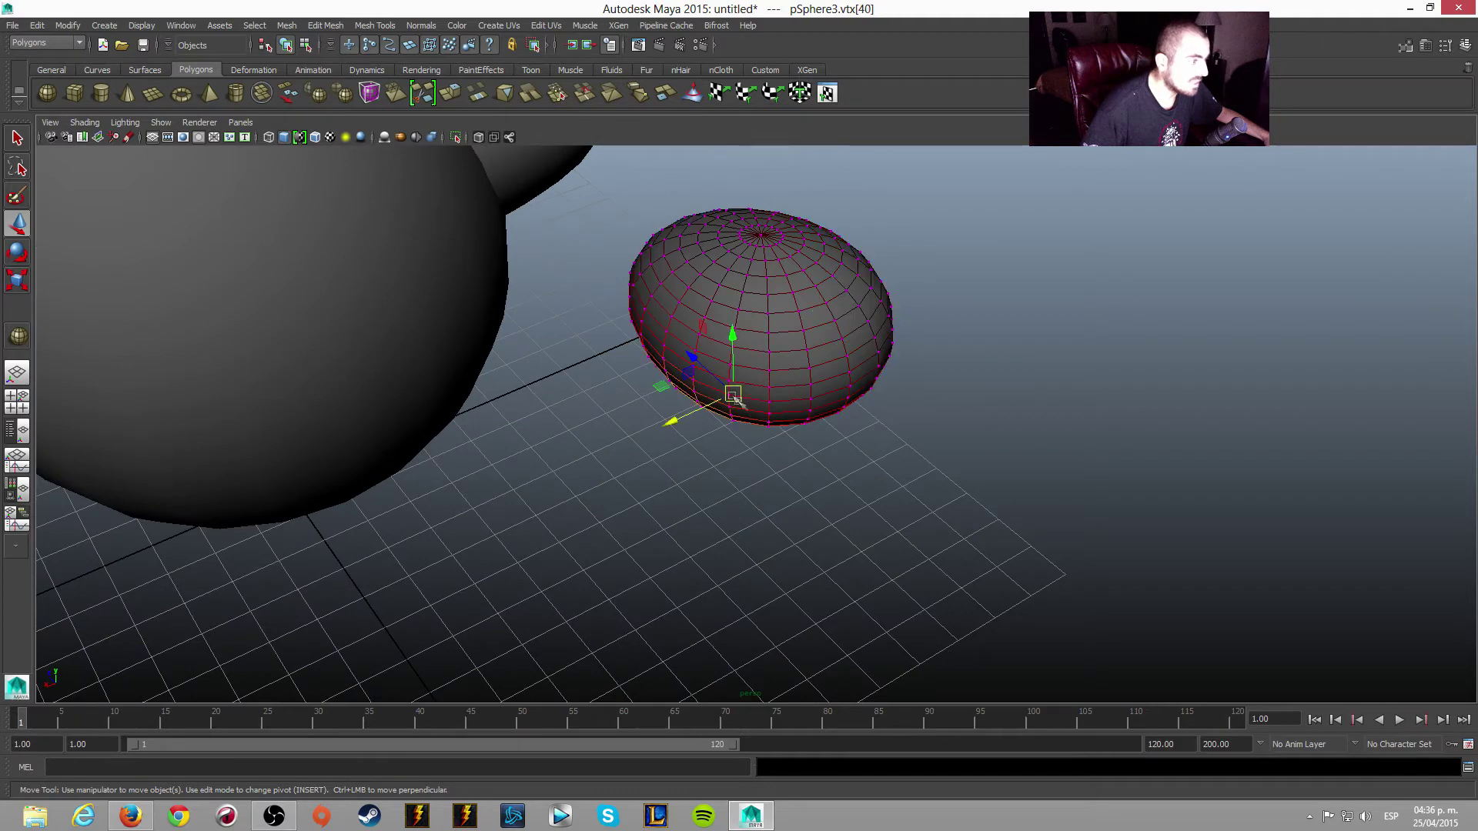
pyautogui.click(770, 403)
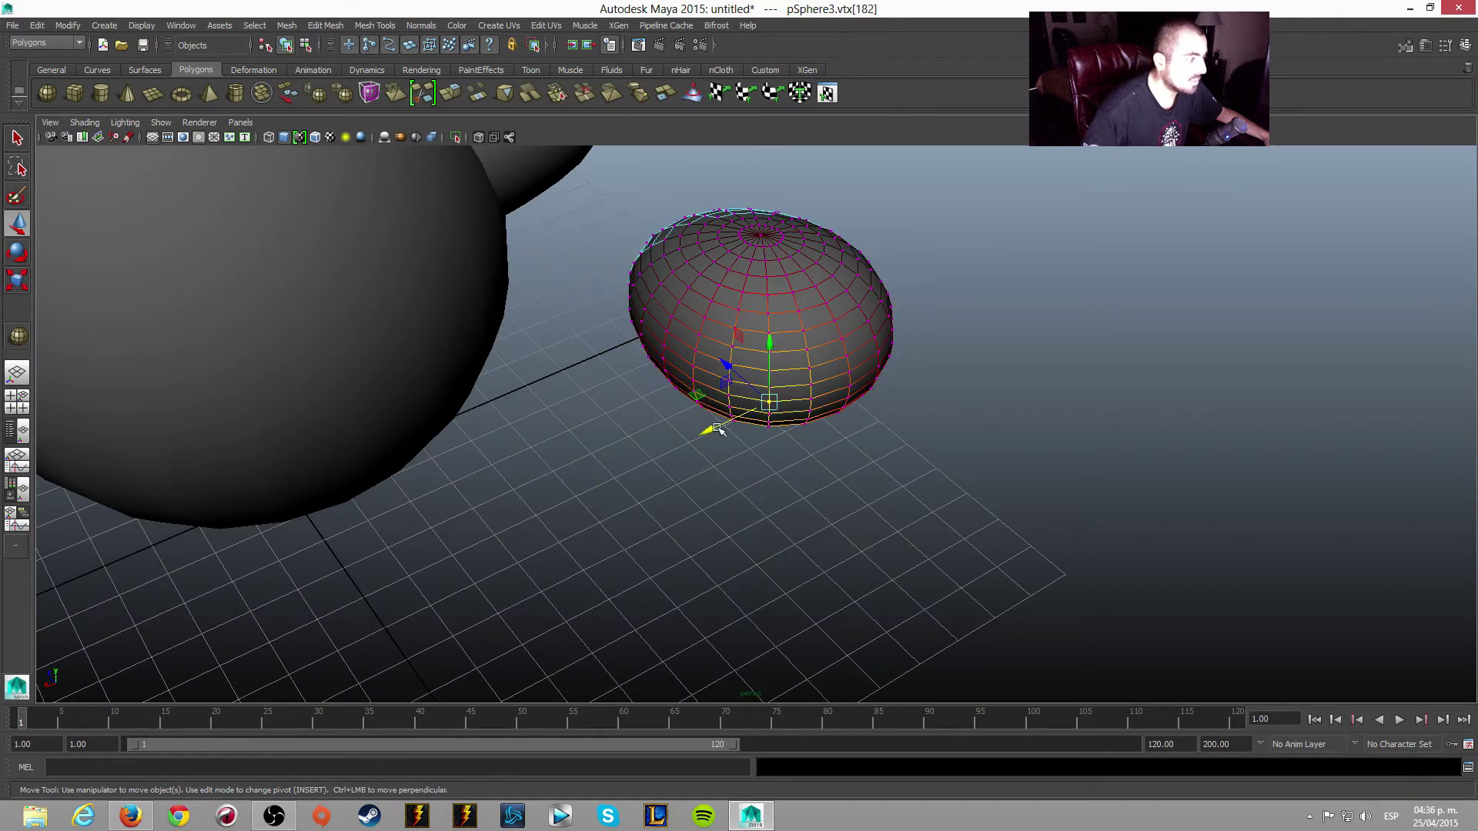
pyautogui.moveTo(716, 428); pyautogui.dragTo(705, 432)
pyautogui.moveTo(1089, 403)
pyautogui.keyDown('alt'); pyautogui.mouseDown()
pyautogui.moveTo(996, 436)
pyautogui.moveTo(989, 417)
pyautogui.moveTo(769, 370)
pyautogui.mouseUp(); pyautogui.keyUp('alt')
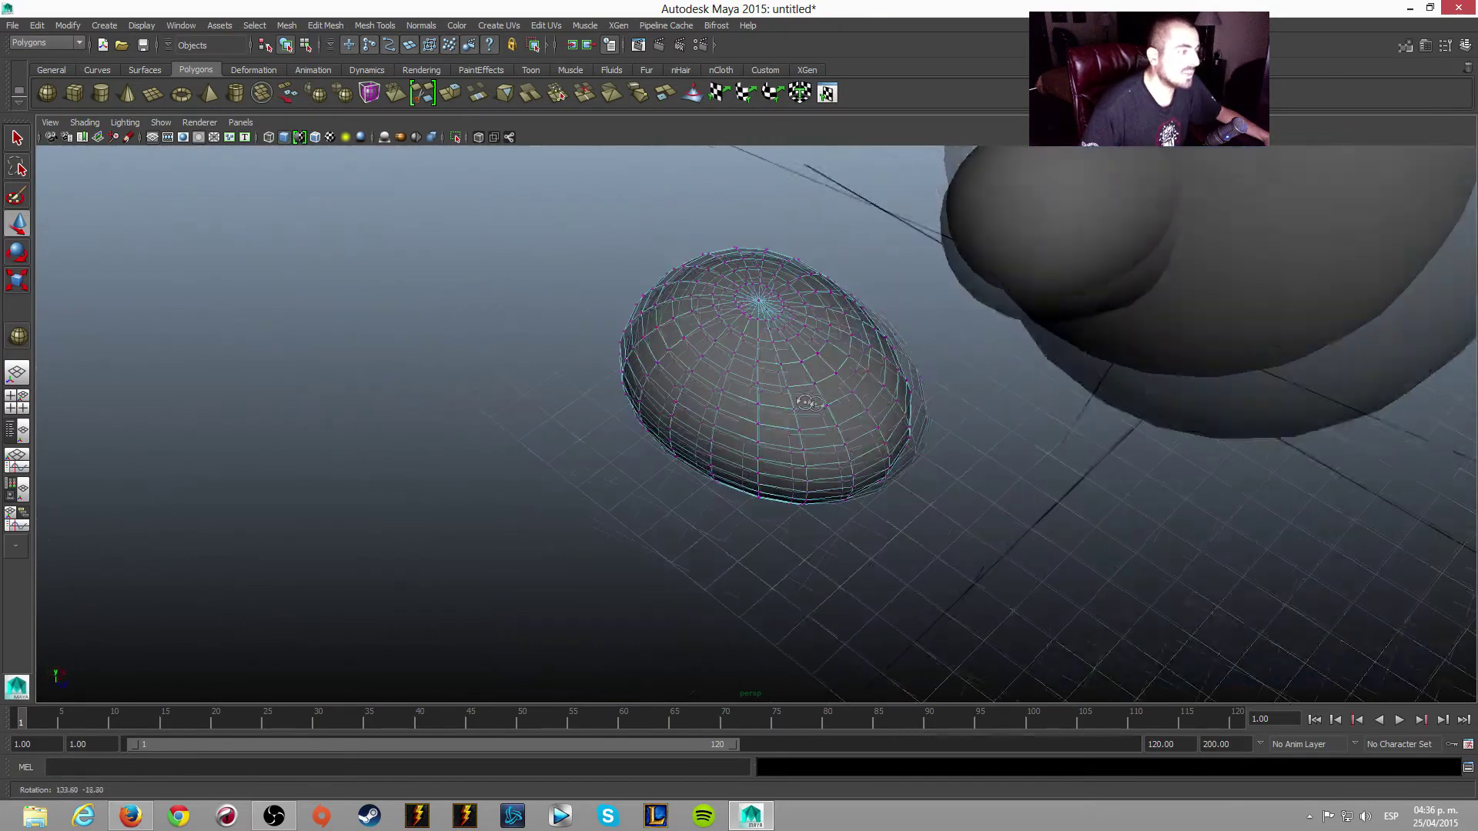
pyautogui.moveTo(742, 392); pyautogui.dragTo(809, 350, button='right')
pyautogui.click(736, 368)
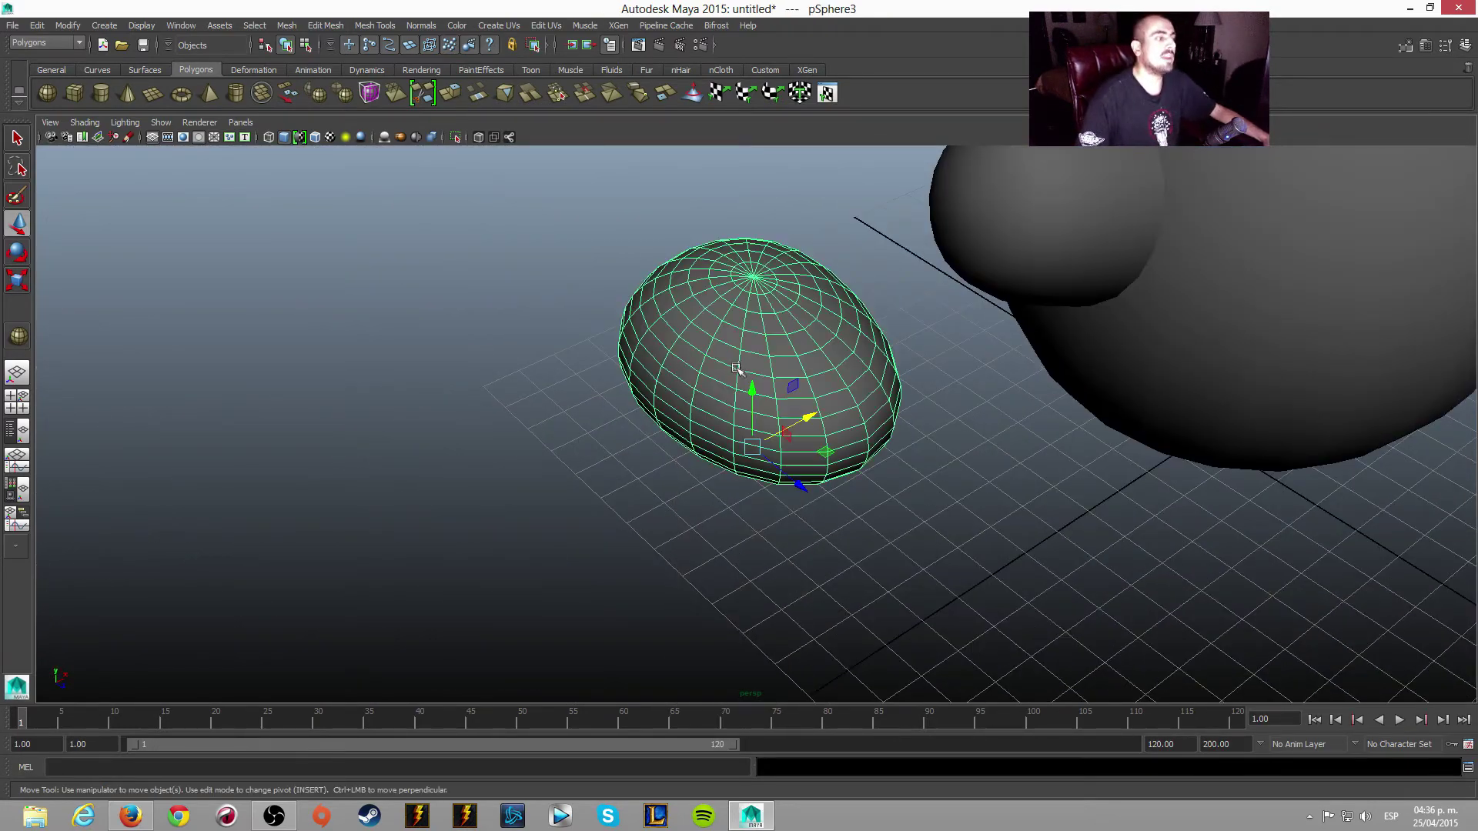
pyautogui.keyDown('alt'); pyautogui.moveTo(820, 415); pyautogui.dragTo(941, 469); pyautogui.keyUp('alt')
pyautogui.moveTo(797, 362); pyautogui.dragTo(785, 335, button='right')
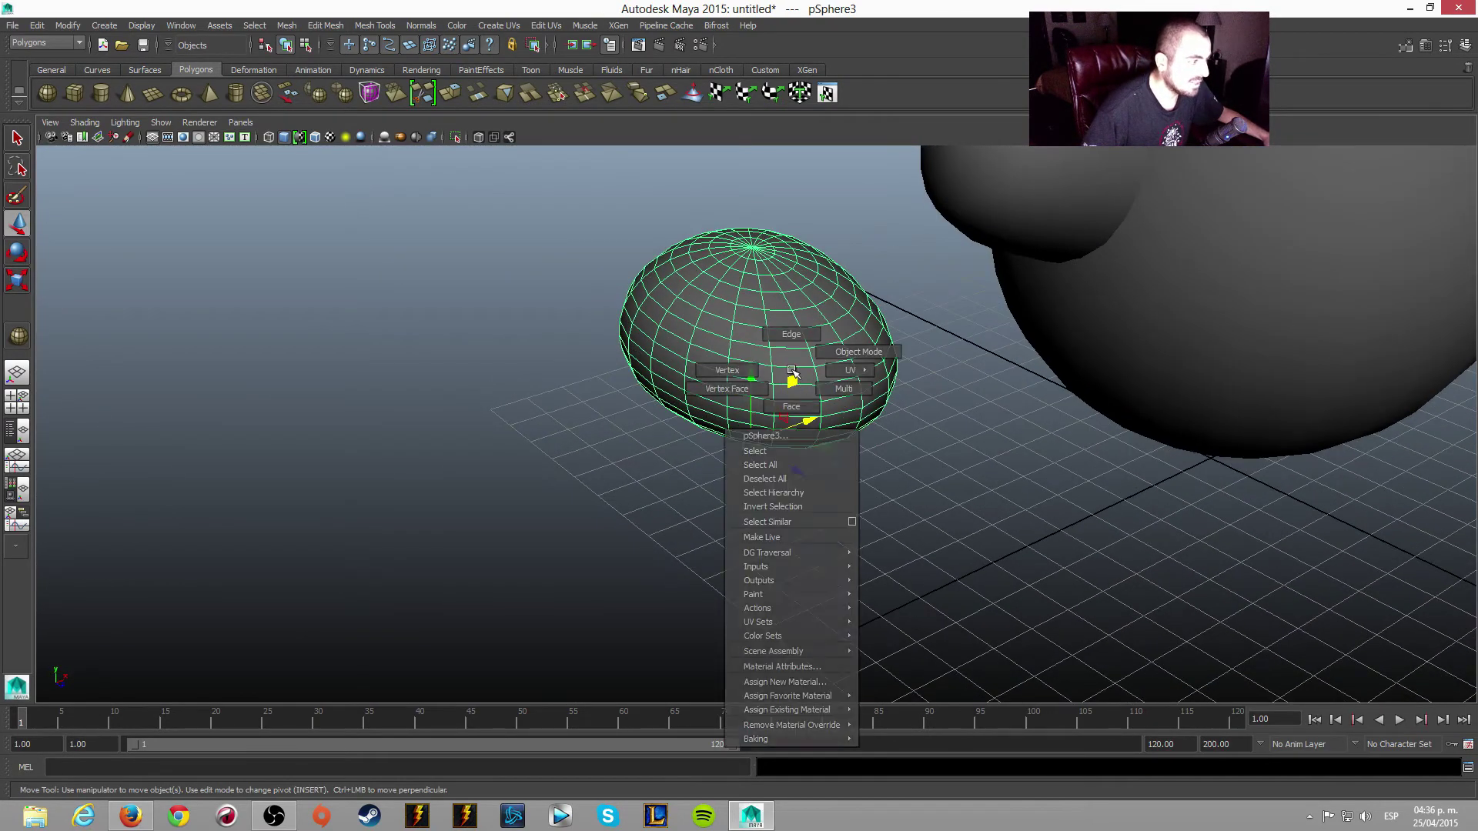
pyautogui.click(801, 353)
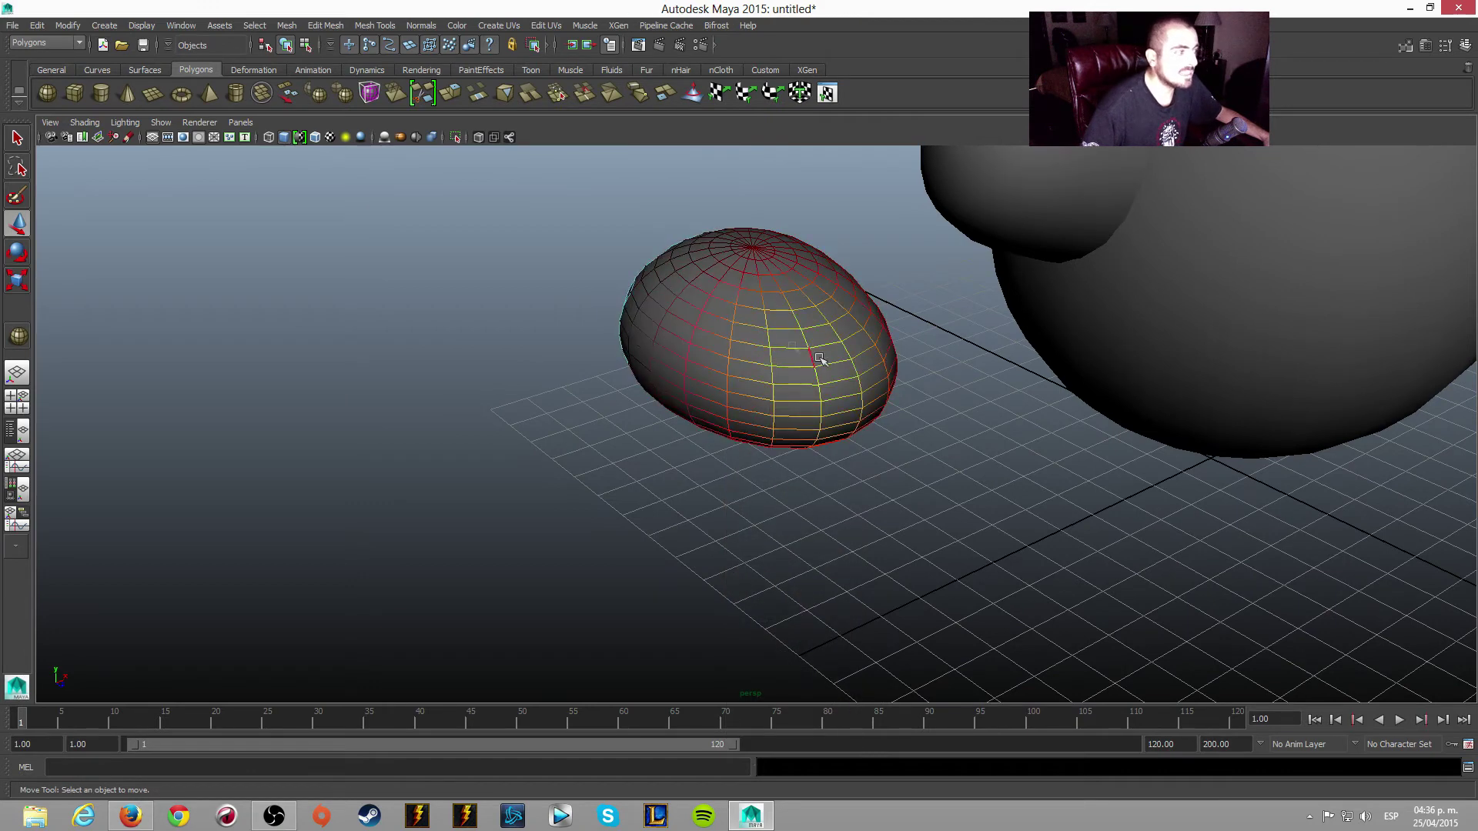
pyautogui.click(870, 296)
pyautogui.click(820, 331)
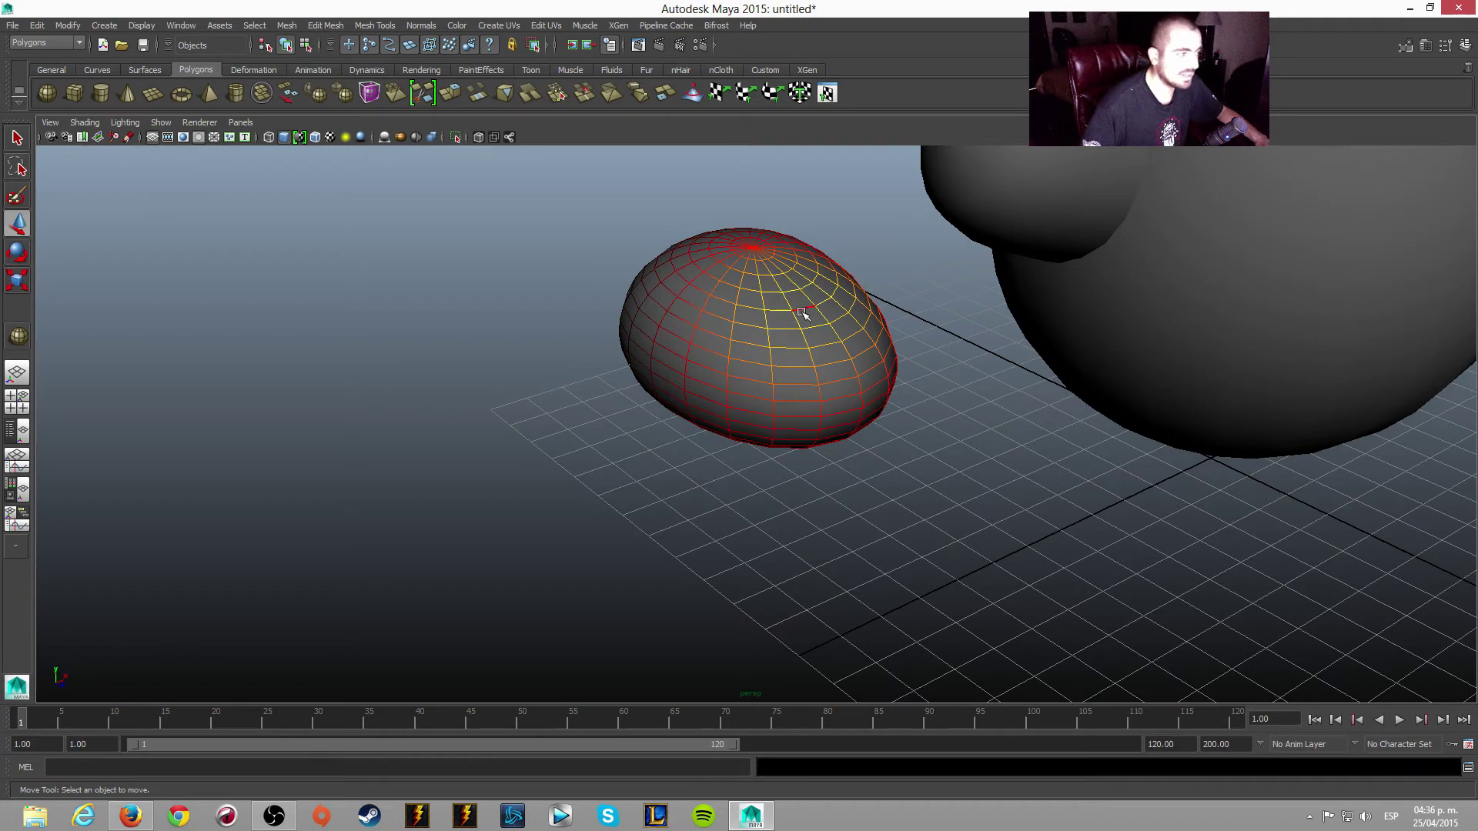
pyautogui.rightClick(772, 306)
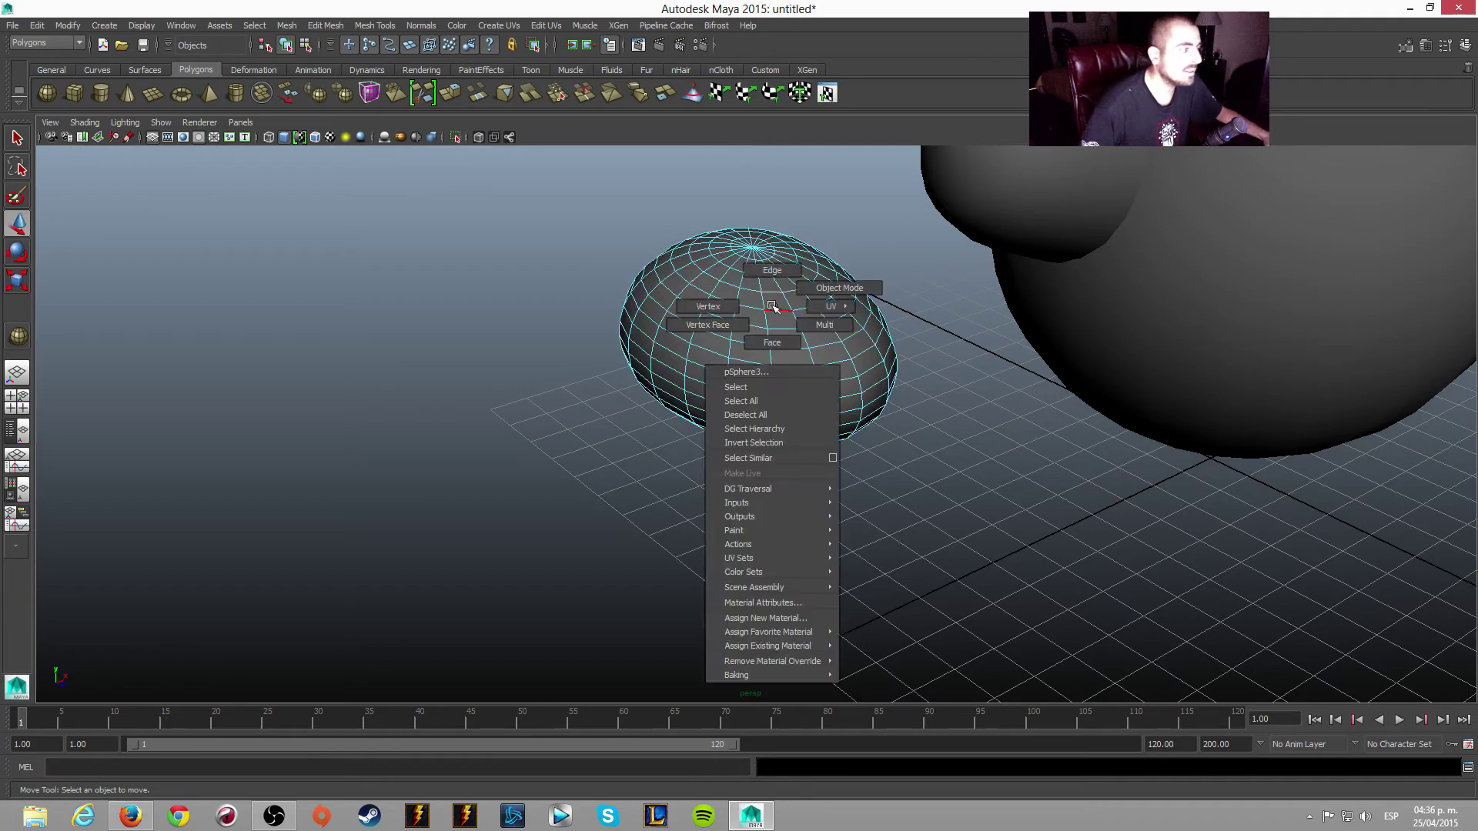
pyautogui.moveTo(824, 296)
pyautogui.keyDown('alt'); pyautogui.mouseDown()
pyautogui.moveTo(945, 410)
pyautogui.moveTo(904, 423)
pyautogui.moveTo(1033, 403)
pyautogui.moveTo(959, 408)
pyautogui.mouseUp(); pyautogui.keyUp('alt')
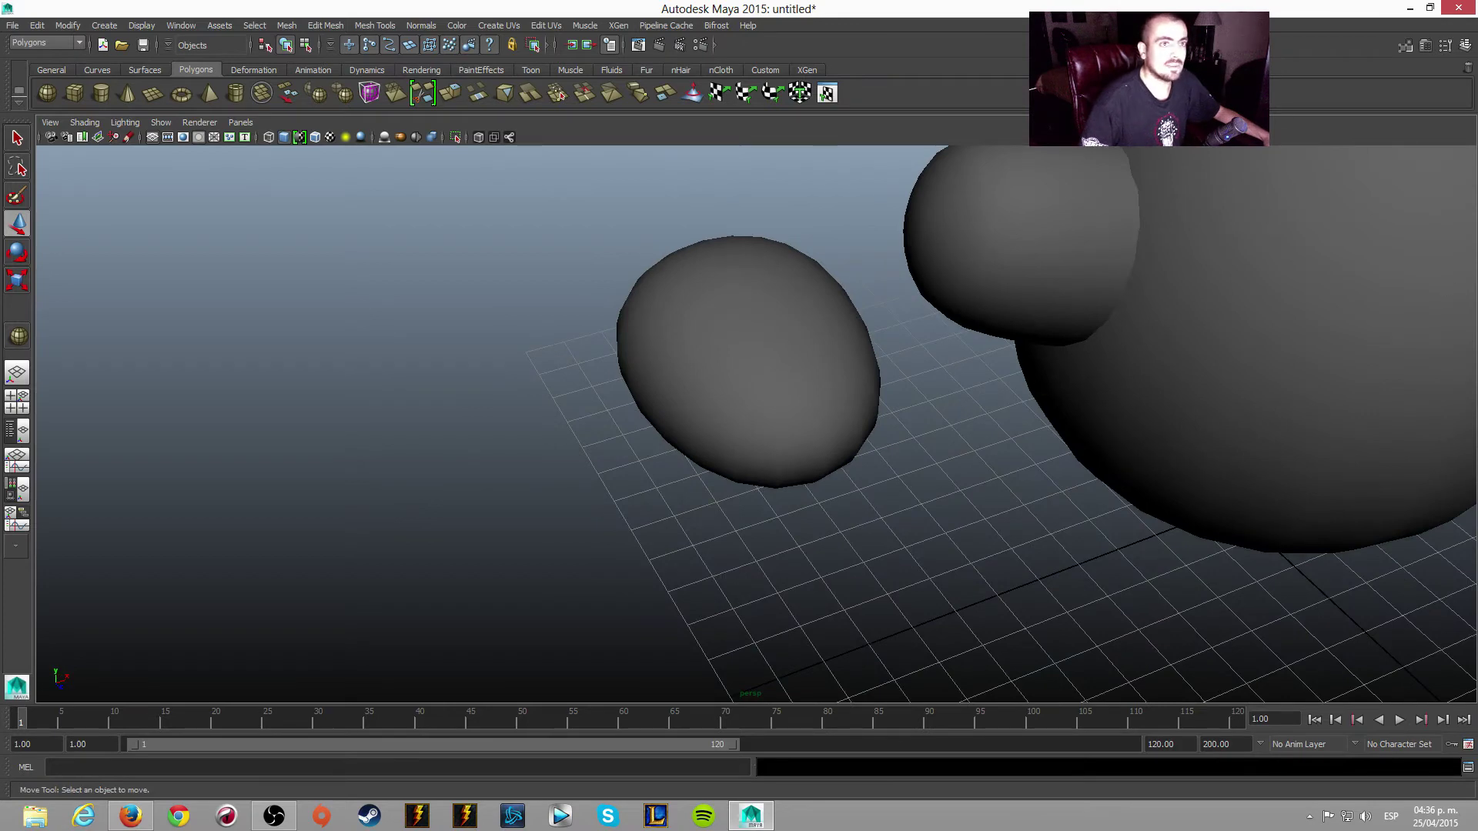
pyautogui.hotkey('alt', 'Tab')
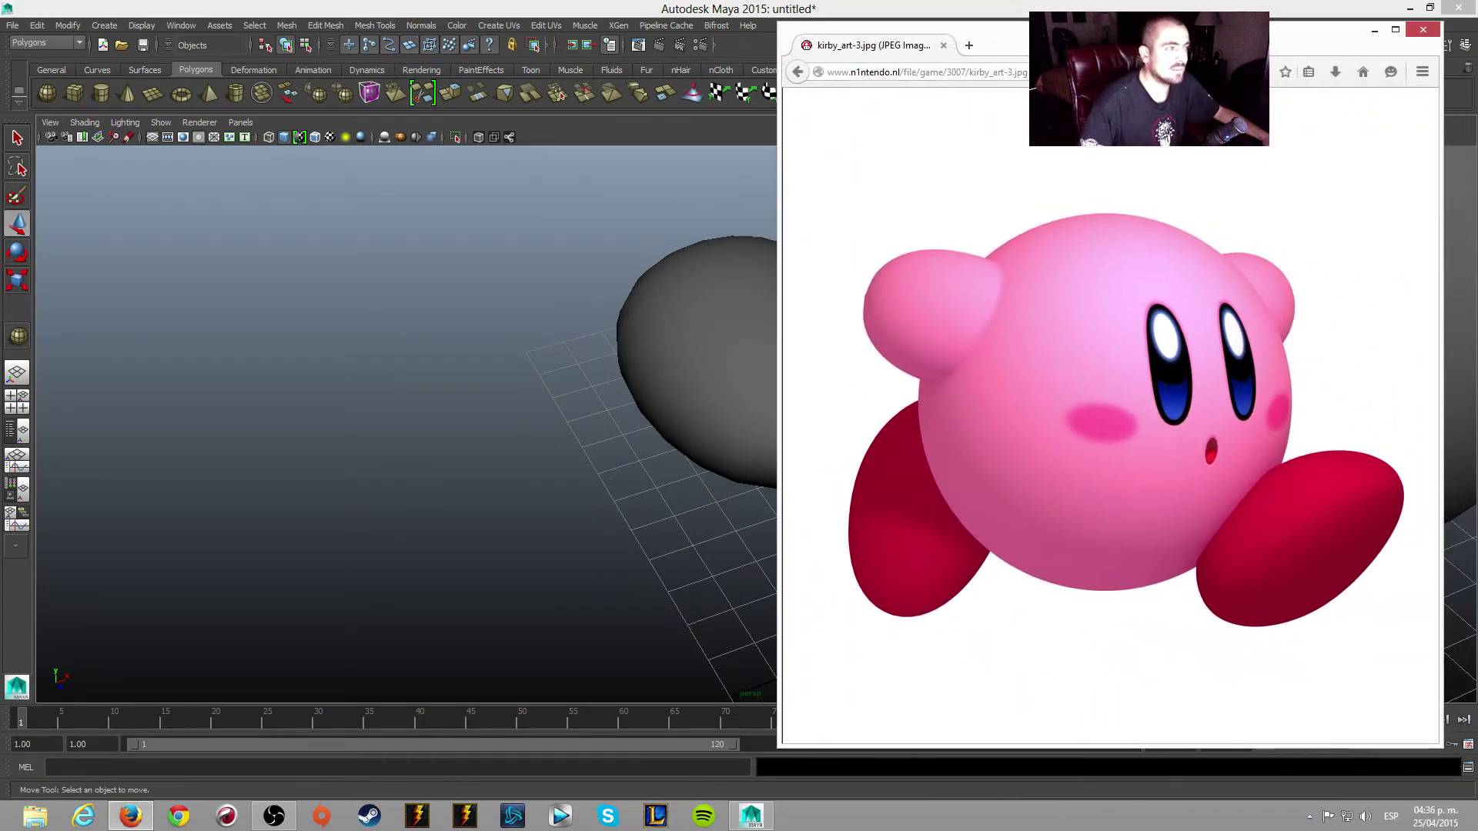
pyautogui.hotkey('alt', 'Tab')
pyautogui.keyDown('alt'); pyautogui.moveTo(1000, 616); pyautogui.dragTo(1033, 567); pyautogui.keyUp('alt')
pyautogui.moveTo(940, 425)
pyautogui.keyDown('alt'); pyautogui.mouseDown()
pyautogui.moveTo(1122, 452)
pyautogui.moveTo(920, 541)
pyautogui.mouseUp(); pyautogui.keyUp('alt')
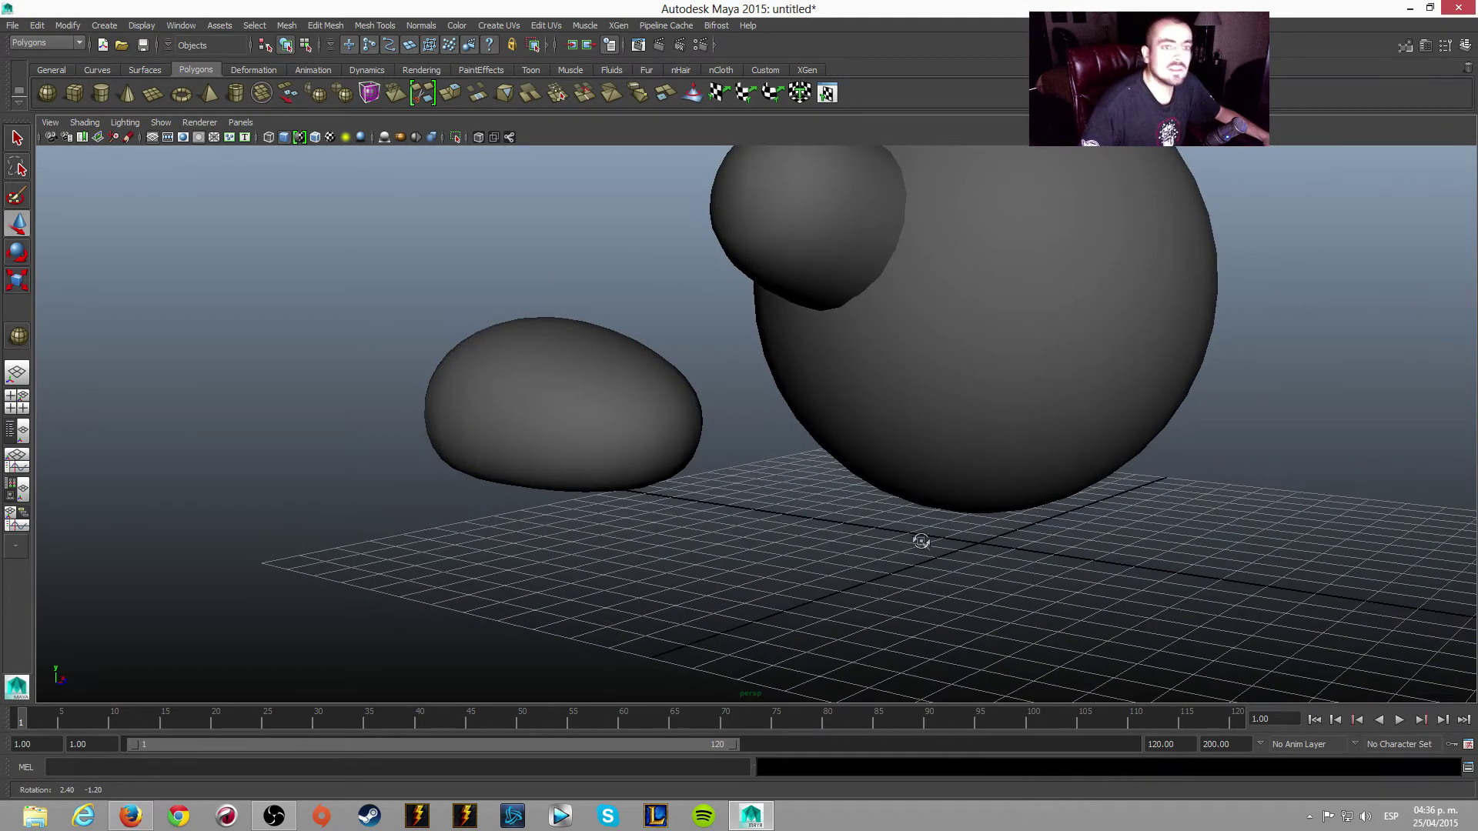
# - Rotate the egg to stand upright, about 100 degrees
pyautogui.click(632, 364)
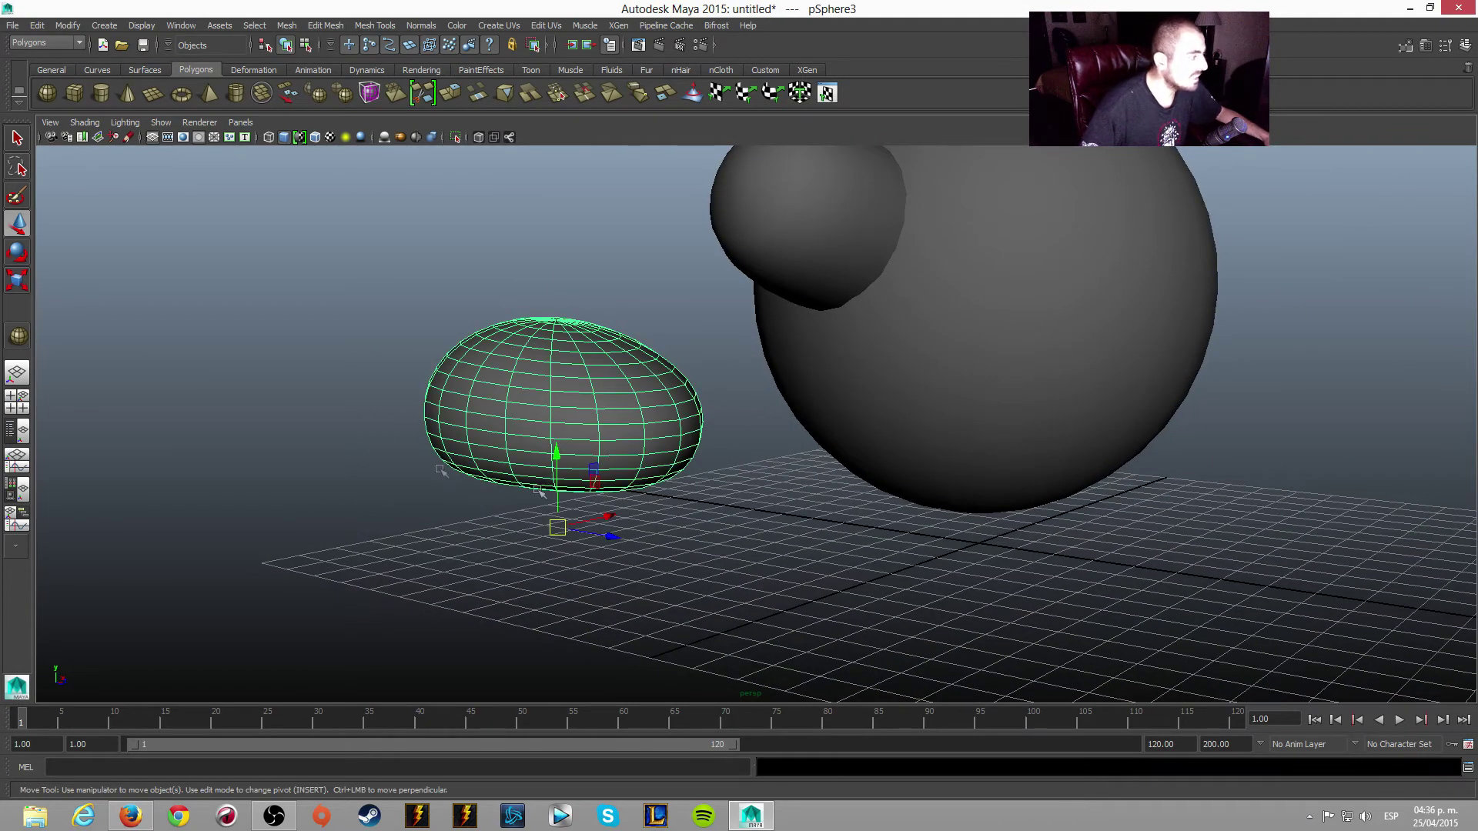
pyautogui.click(14, 245)
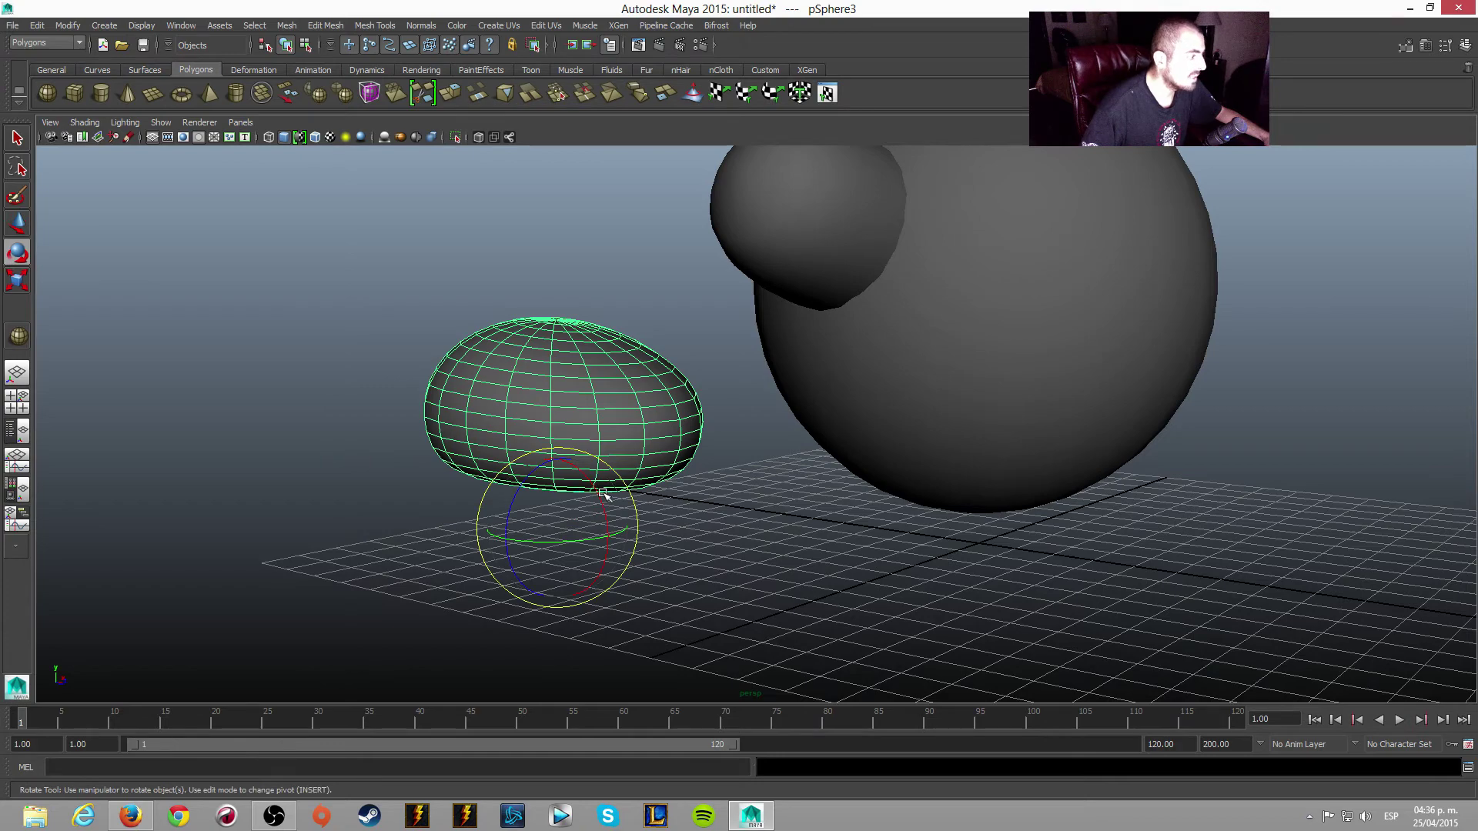
pyautogui.moveTo(604, 494); pyautogui.dragTo(601, 550)
pyautogui.moveTo(843, 573)
pyautogui.keyDown('alt'); pyautogui.mouseDown(button='middle')
pyautogui.moveTo(1033, 518)
pyautogui.moveTo(962, 539)
pyautogui.mouseUp(button='middle'); pyautogui.keyUp('alt')
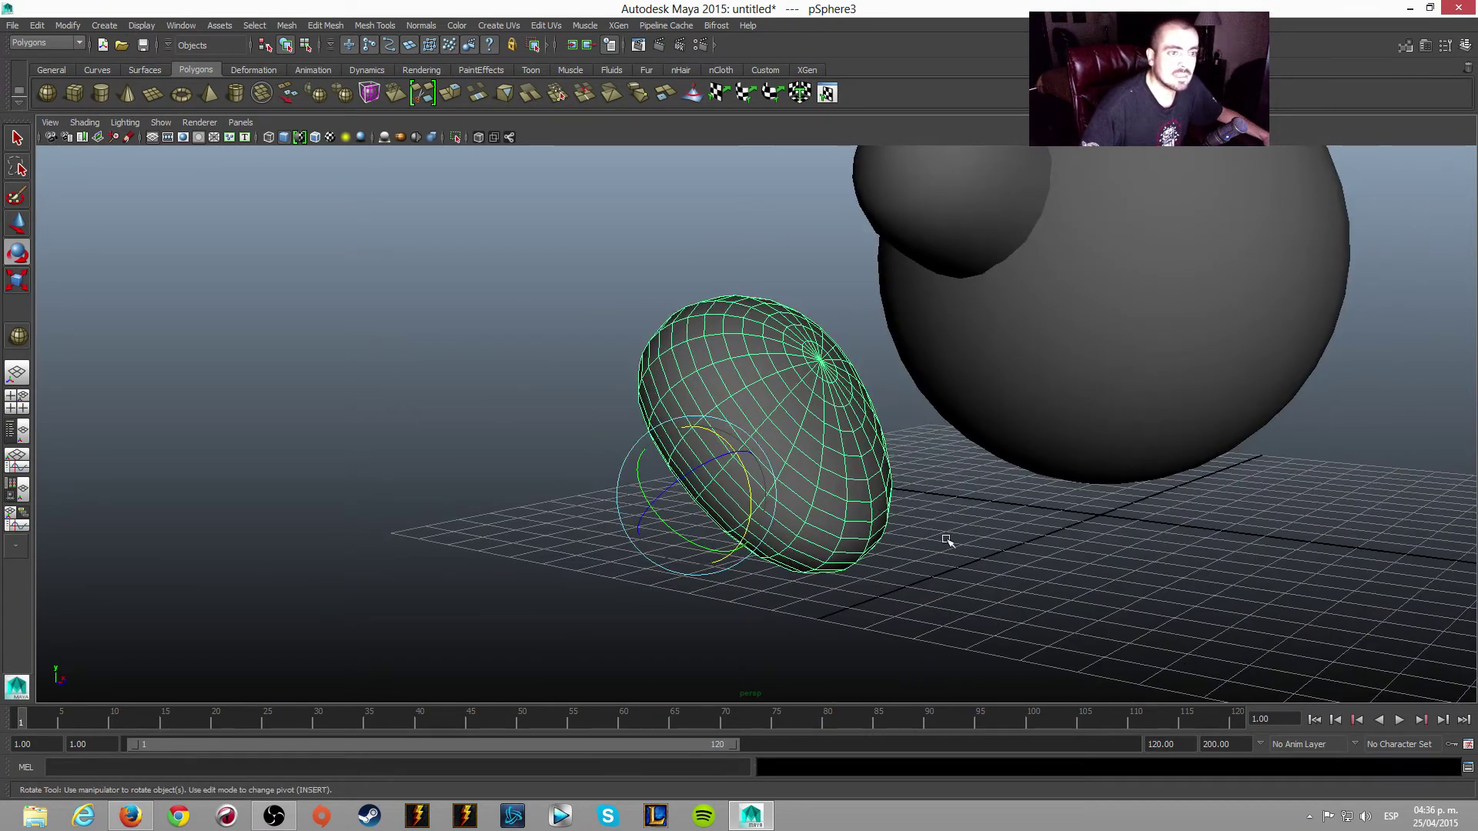
pyautogui.keyDown('alt'); pyautogui.moveTo(1068, 565); pyautogui.dragTo(1241, 582, button='middle'); pyautogui.keyUp('alt')
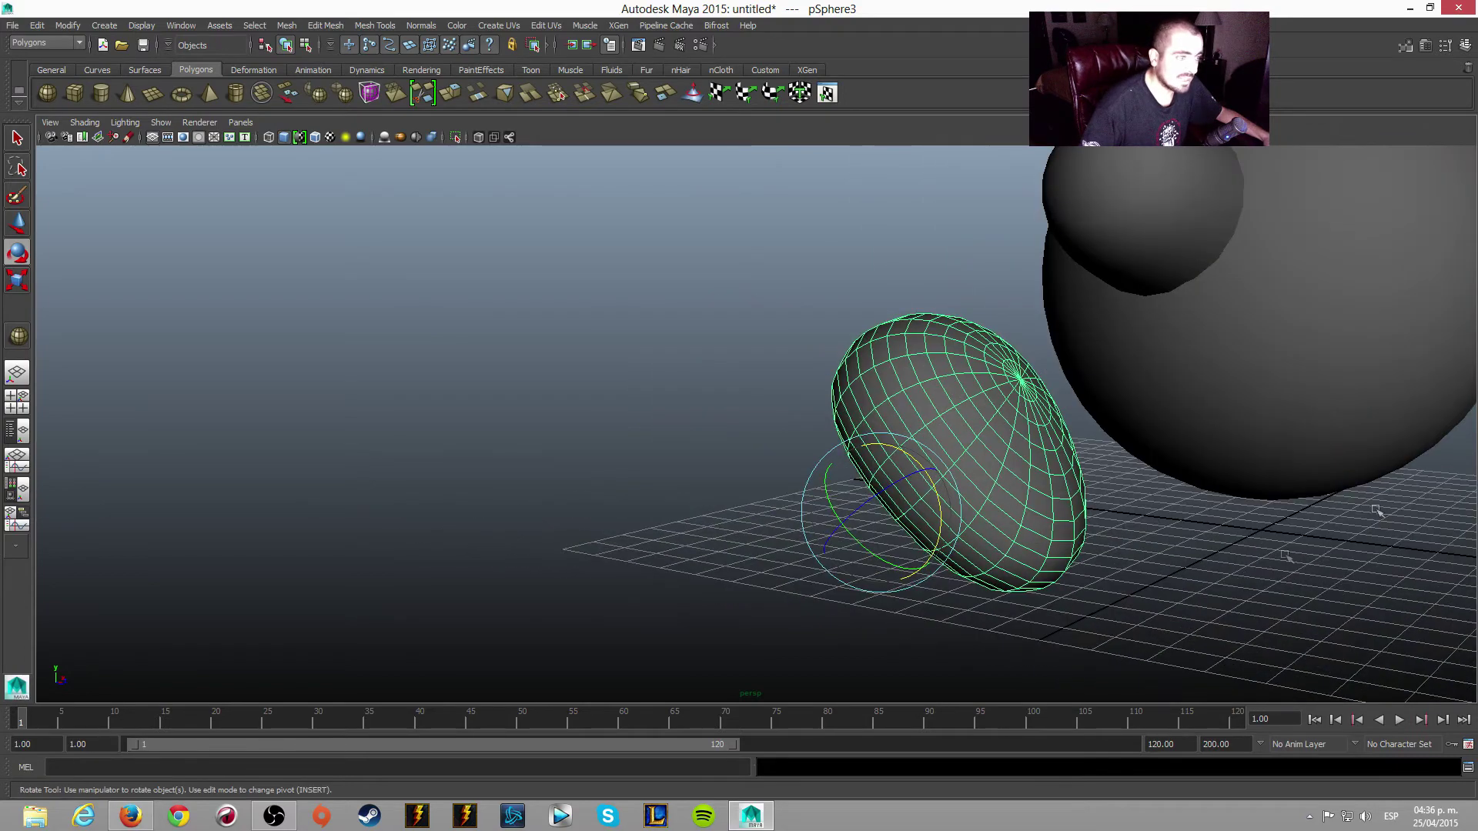
pyautogui.moveTo(933, 486)
pyautogui.mouseDown()
pyautogui.moveTo(939, 549)
pyautogui.moveTo(935, 529)
pyautogui.mouseUp()
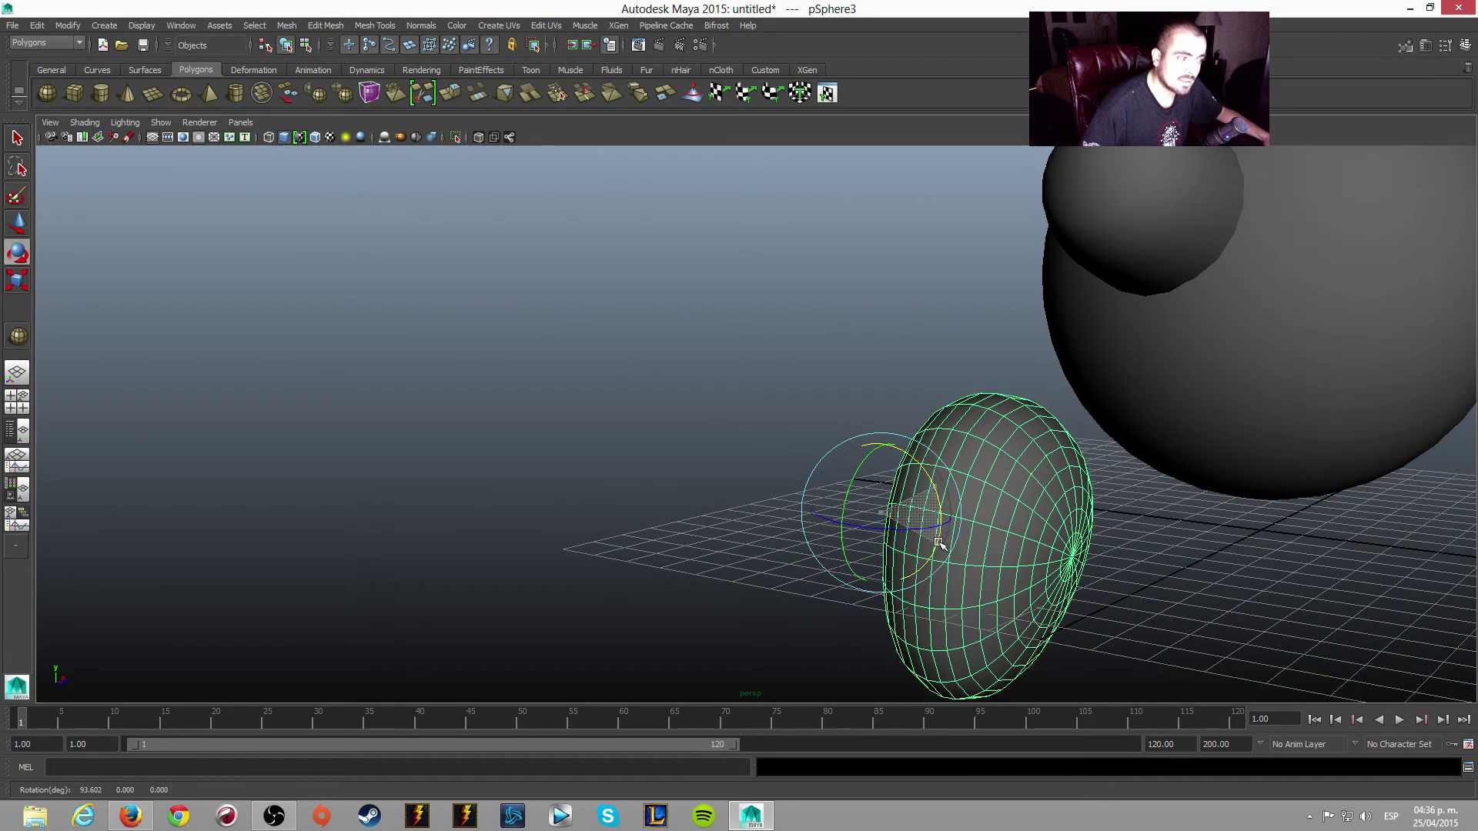
pyautogui.moveTo(1187, 625)
pyautogui.keyDown('alt'); pyautogui.mouseDown(button='middle')
pyautogui.moveTo(1013, 602)
pyautogui.moveTo(913, 629)
pyautogui.mouseUp(button='middle'); pyautogui.keyUp('alt')
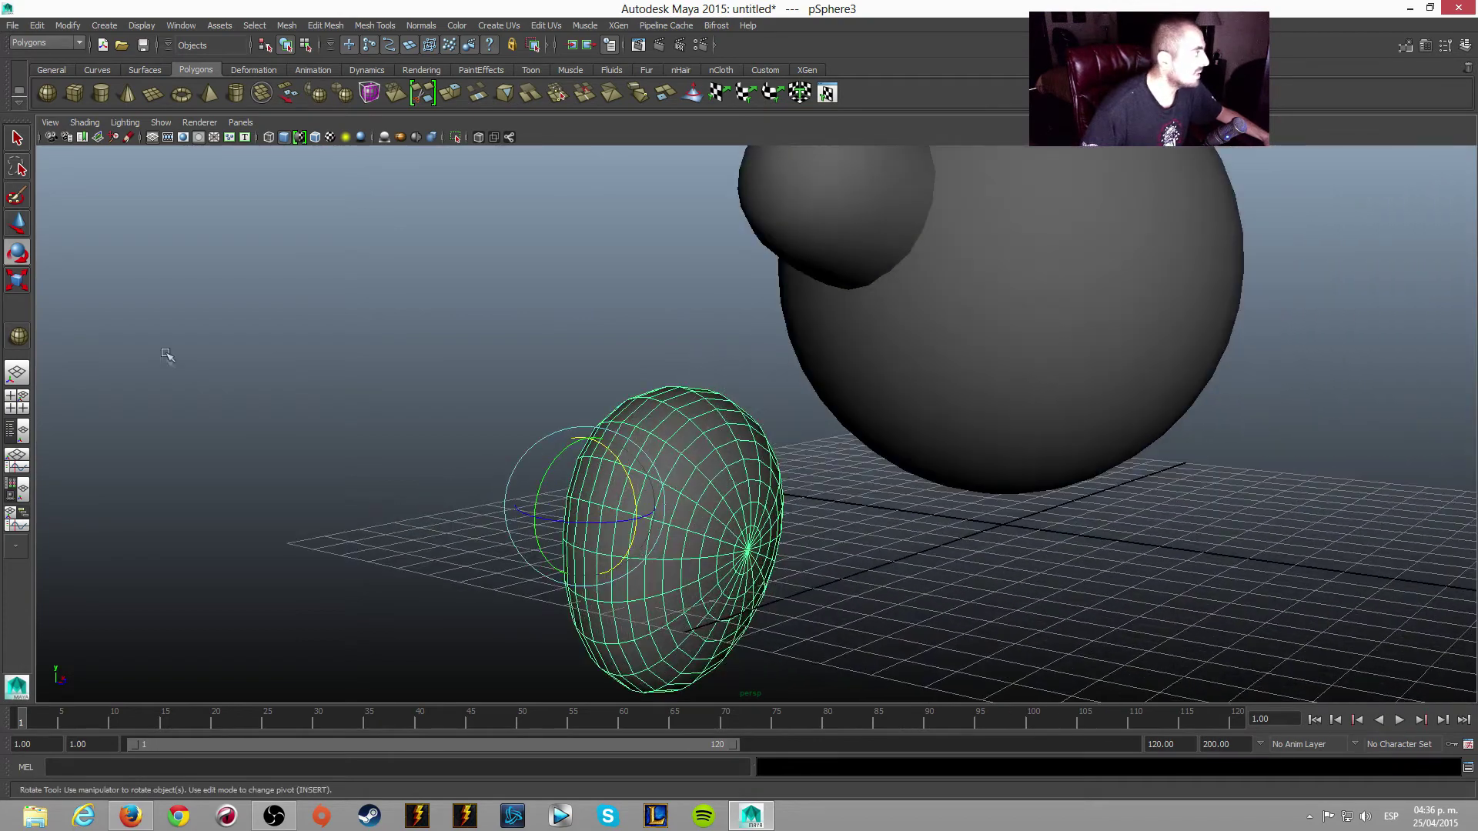
# - Move the upright egg under Kirby's body, sliding it left along X
pyautogui.click(21, 228)
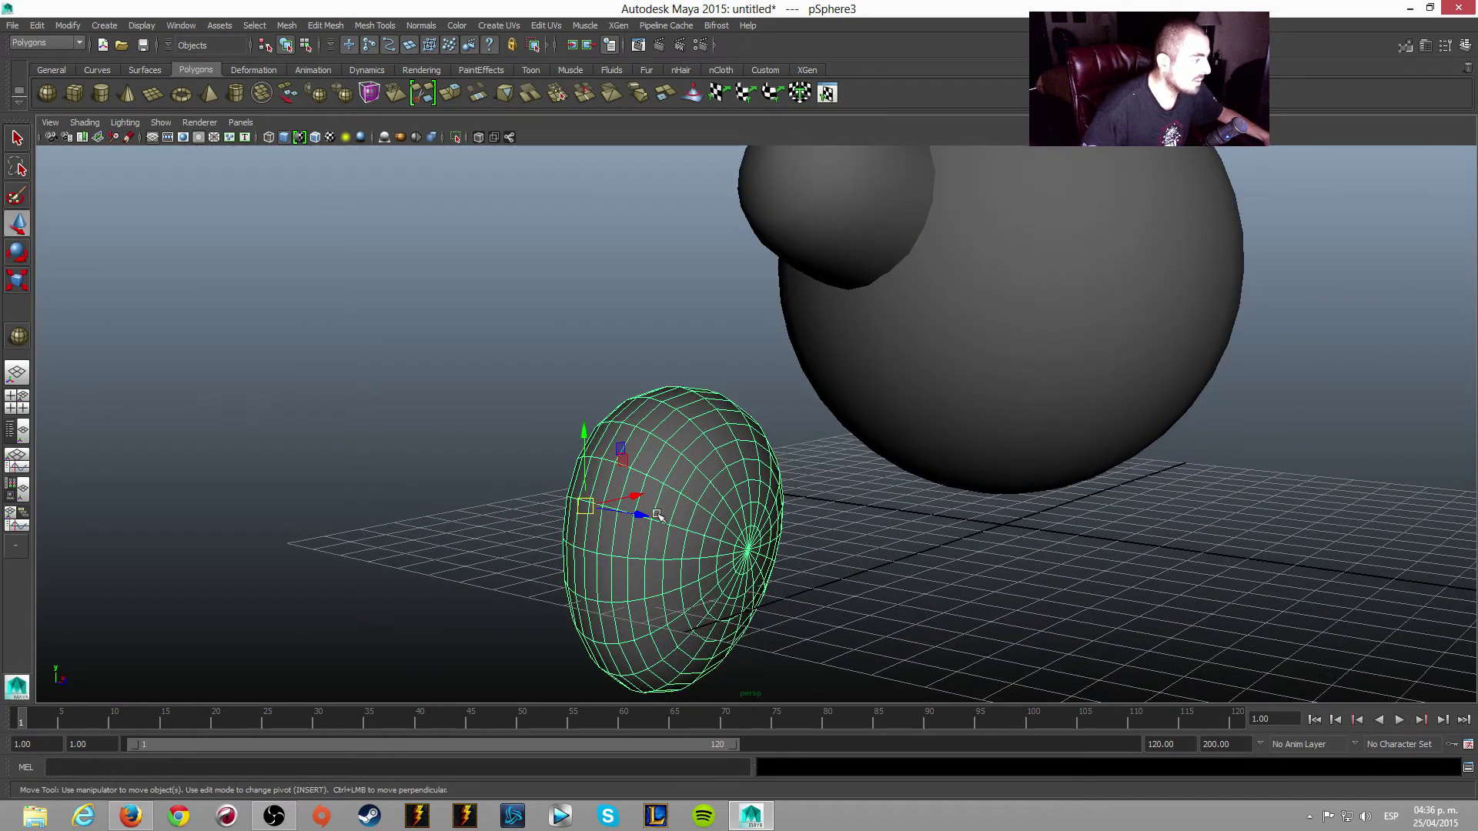
pyautogui.moveTo(634, 494); pyautogui.dragTo(736, 486)
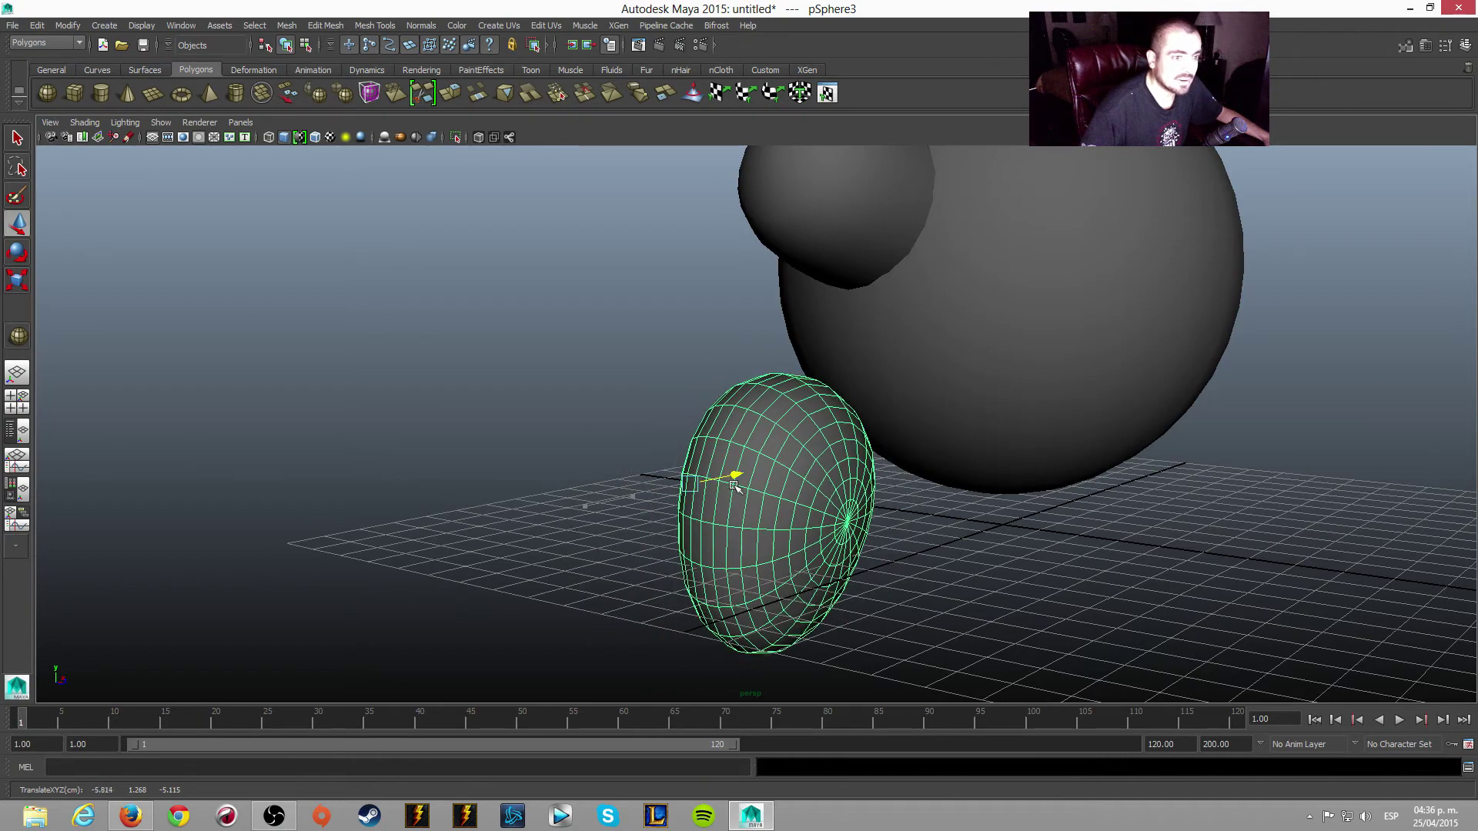
pyautogui.moveTo(981, 577)
pyautogui.keyDown('alt'); pyautogui.mouseDown()
pyautogui.moveTo(1386, 603)
pyautogui.moveTo(775, 545)
pyautogui.mouseUp(); pyautogui.keyUp('alt')
pyautogui.moveTo(526, 491); pyautogui.dragTo(396, 493)
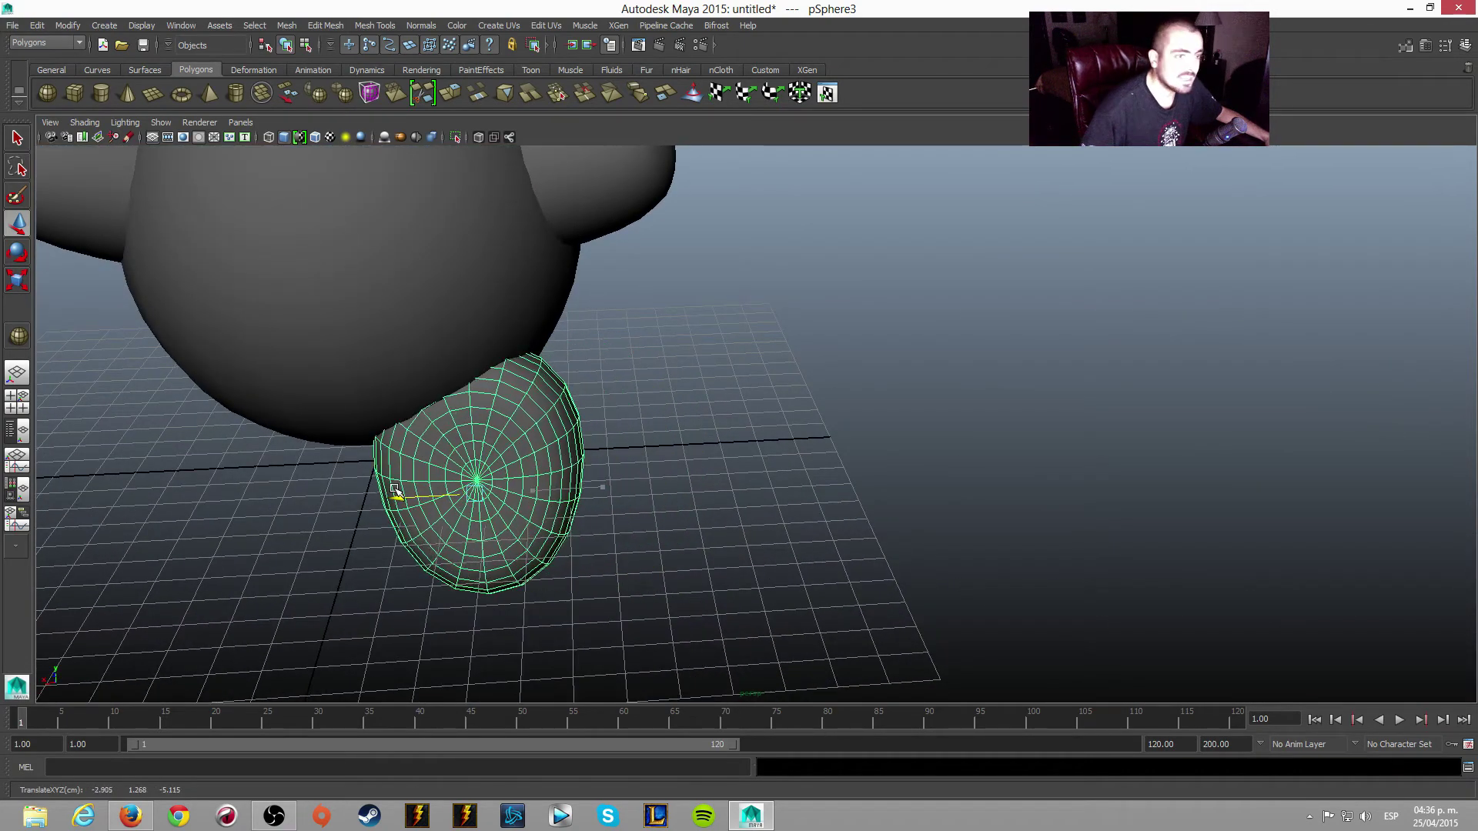
pyautogui.click(725, 488)
pyautogui.keyDown('alt'); pyautogui.moveTo(722, 488); pyautogui.dragTo(662, 439); pyautogui.keyUp('alt')
pyautogui.click(780, 396)
pyautogui.moveTo(980, 403)
pyautogui.keyDown('alt'); pyautogui.mouseDown()
pyautogui.moveTo(1000, 414)
pyautogui.moveTo(891, 336)
pyautogui.mouseUp(); pyautogui.keyUp('alt')
pyautogui.moveTo(878, 308)
pyautogui.mouseDown()
pyautogui.moveTo(793, 298)
pyautogui.moveTo(1118, 368)
pyautogui.mouseUp()
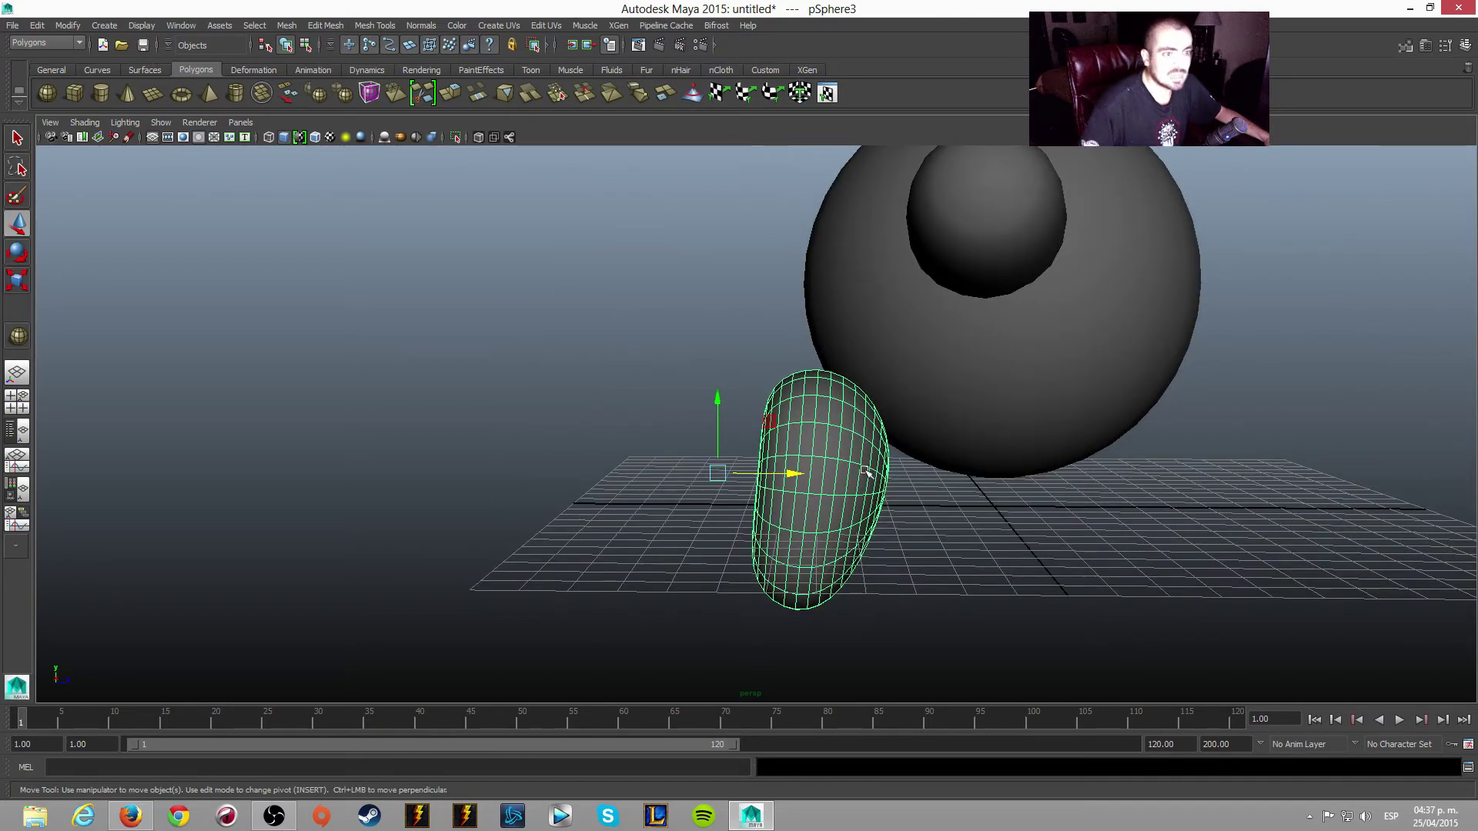
pyautogui.moveTo(865, 471)
pyautogui.keyDown('alt'); pyautogui.mouseDown()
pyautogui.moveTo(974, 594)
pyautogui.moveTo(865, 508)
pyautogui.moveTo(793, 489)
pyautogui.moveTo(884, 472)
pyautogui.moveTo(982, 482)
pyautogui.moveTo(998, 501)
pyautogui.mouseUp(); pyautogui.keyUp('alt')
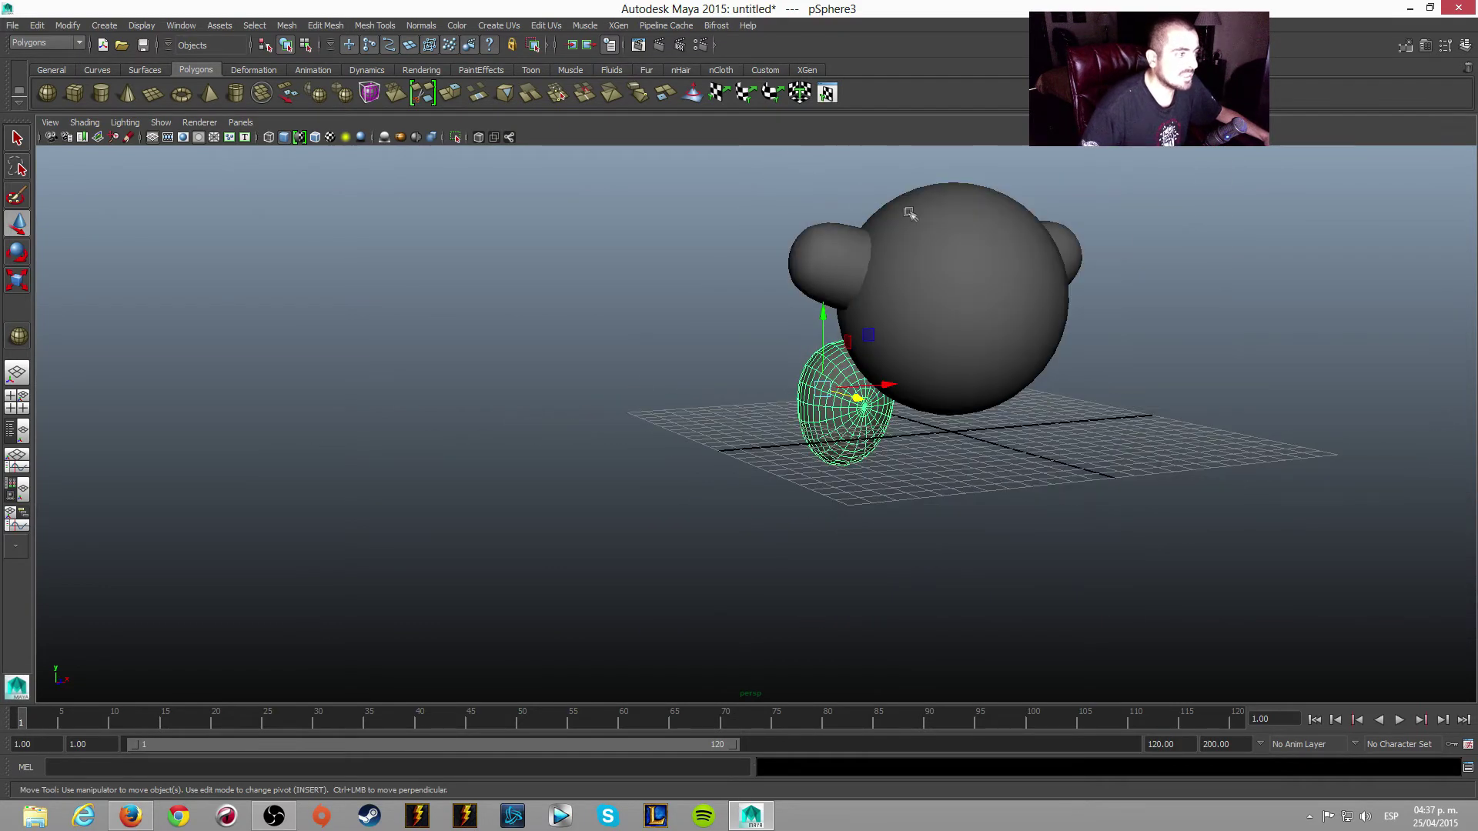
# - Raise the body and both arms together above the foot
pyautogui.moveTo(803, 168); pyautogui.dragTo(1147, 294)
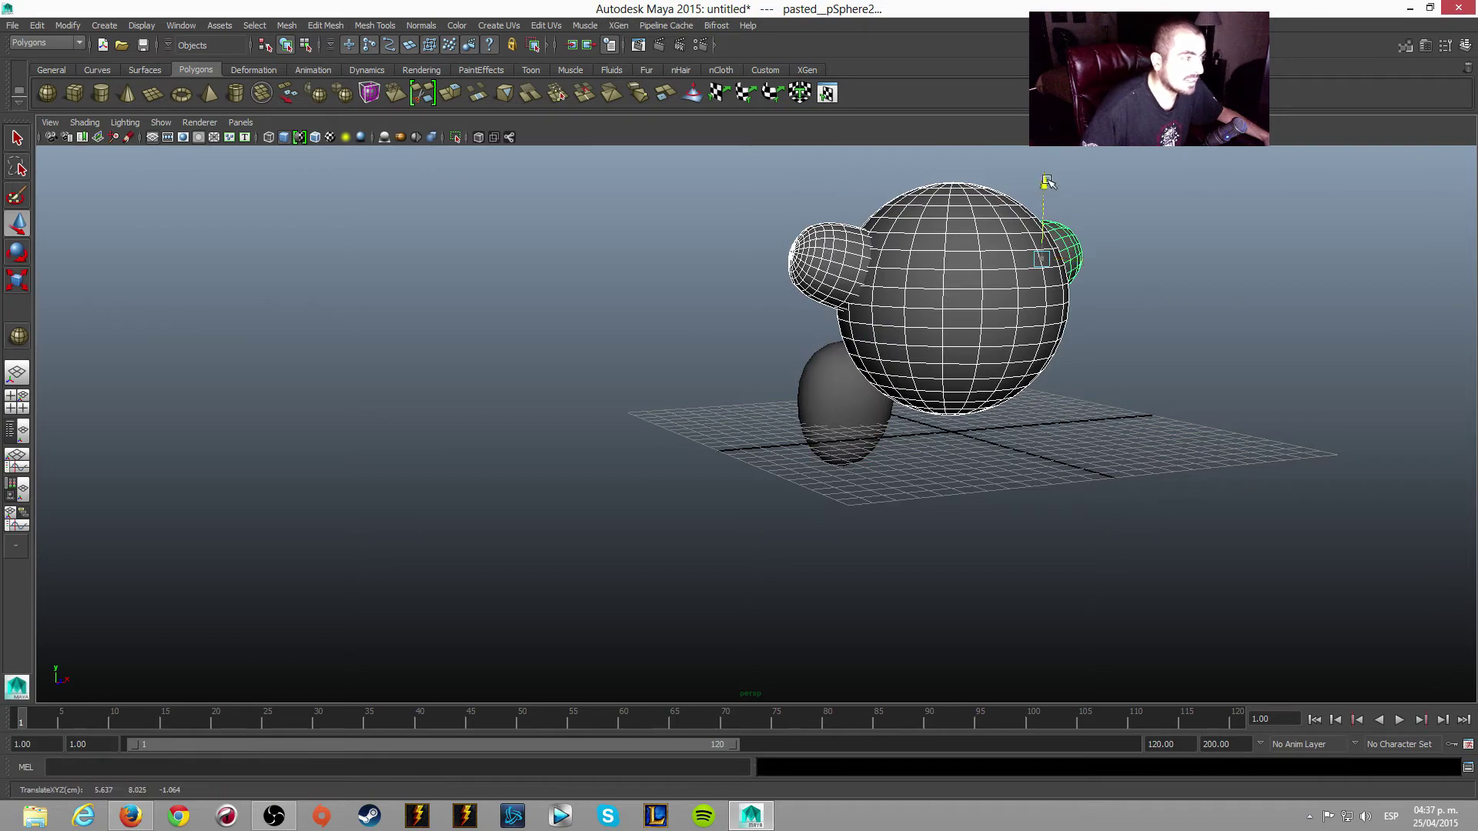
pyautogui.moveTo(1054, 201); pyautogui.dragTo(1047, 149)
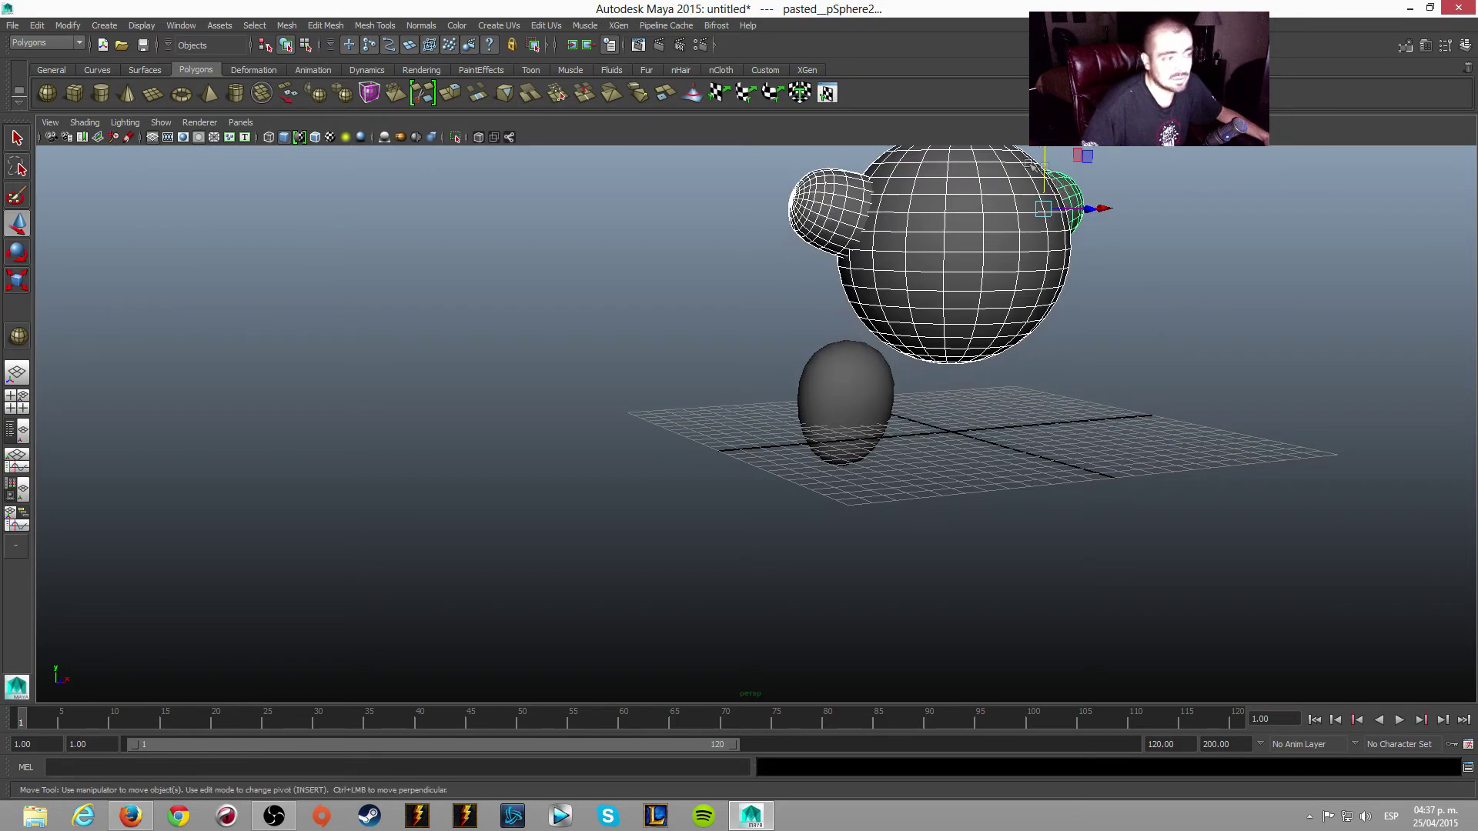
pyautogui.keyDown('alt'); pyautogui.moveTo(1074, 406); pyautogui.dragTo(979, 418); pyautogui.keyUp('alt')
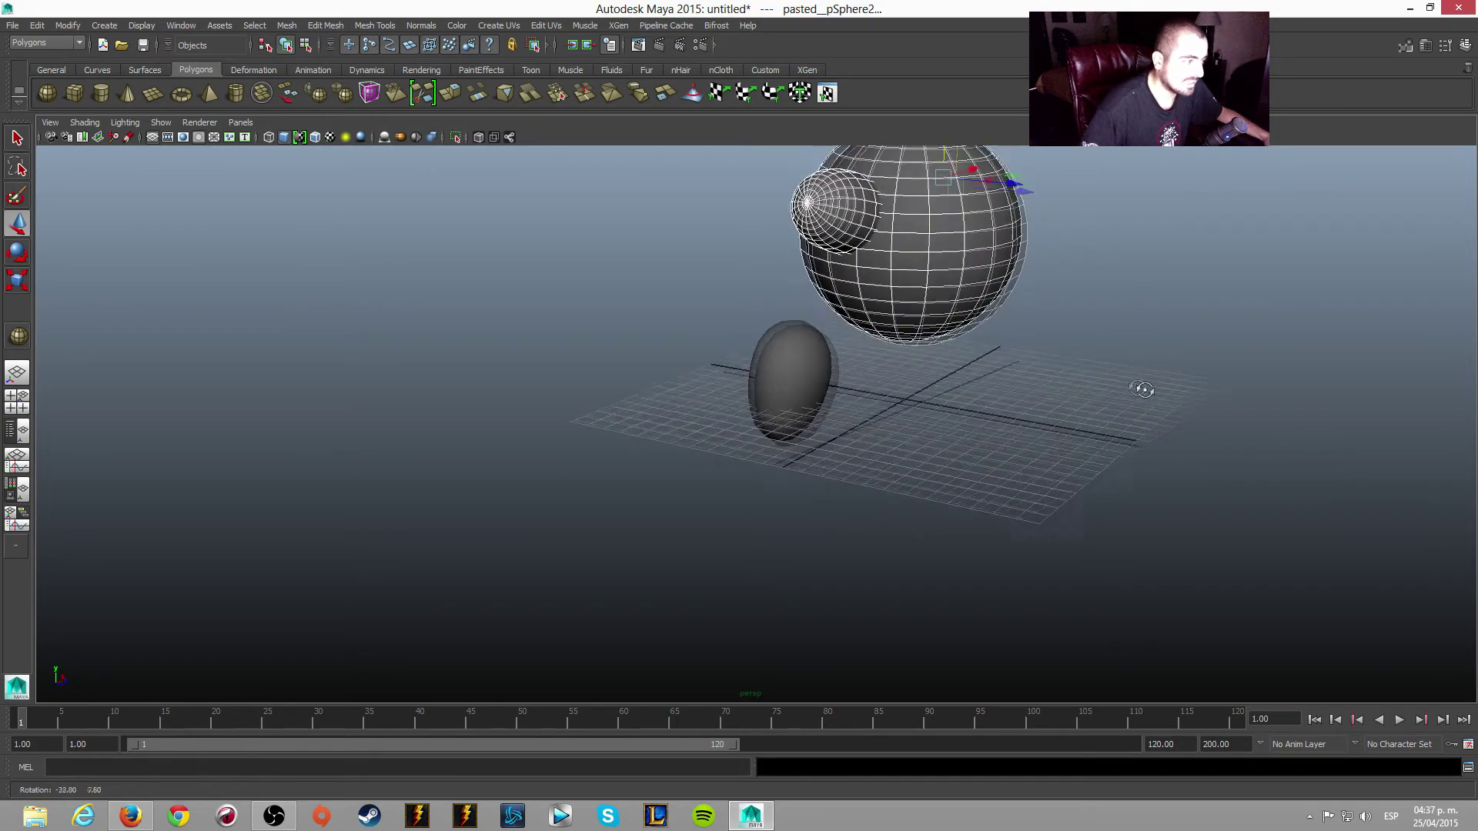
pyautogui.scroll(-3, 980, 417)
pyautogui.click(808, 485)
pyautogui.moveTo(947, 501)
pyautogui.keyDown('alt'); pyautogui.mouseDown()
pyautogui.moveTo(746, 411)
pyautogui.moveTo(753, 329)
pyautogui.moveTo(851, 448)
pyautogui.moveTo(835, 482)
pyautogui.moveTo(950, 512)
pyautogui.moveTo(1128, 512)
pyautogui.moveTo(861, 514)
pyautogui.mouseUp(); pyautogui.keyUp('alt')
pyautogui.moveTo(860, 513)
pyautogui.keyDown('alt'); pyautogui.mouseDown(button='right')
pyautogui.moveTo(978, 487)
pyautogui.moveTo(1020, 522)
pyautogui.moveTo(974, 511)
pyautogui.moveTo(1012, 521)
pyautogui.moveTo(930, 613)
pyautogui.moveTo(997, 588)
pyautogui.mouseUp(button='right'); pyautogui.keyUp('alt')
# - Tilt the foot outward to match the reference, viewed from the side
pyautogui.click(1028, 546)
pyautogui.moveTo(996, 587)
pyautogui.keyDown('alt'); pyautogui.mouseDown()
pyautogui.moveTo(996, 567)
pyautogui.moveTo(720, 561)
pyautogui.mouseUp(); pyautogui.keyUp('alt')
pyautogui.click(719, 561)
pyautogui.click(13, 259)
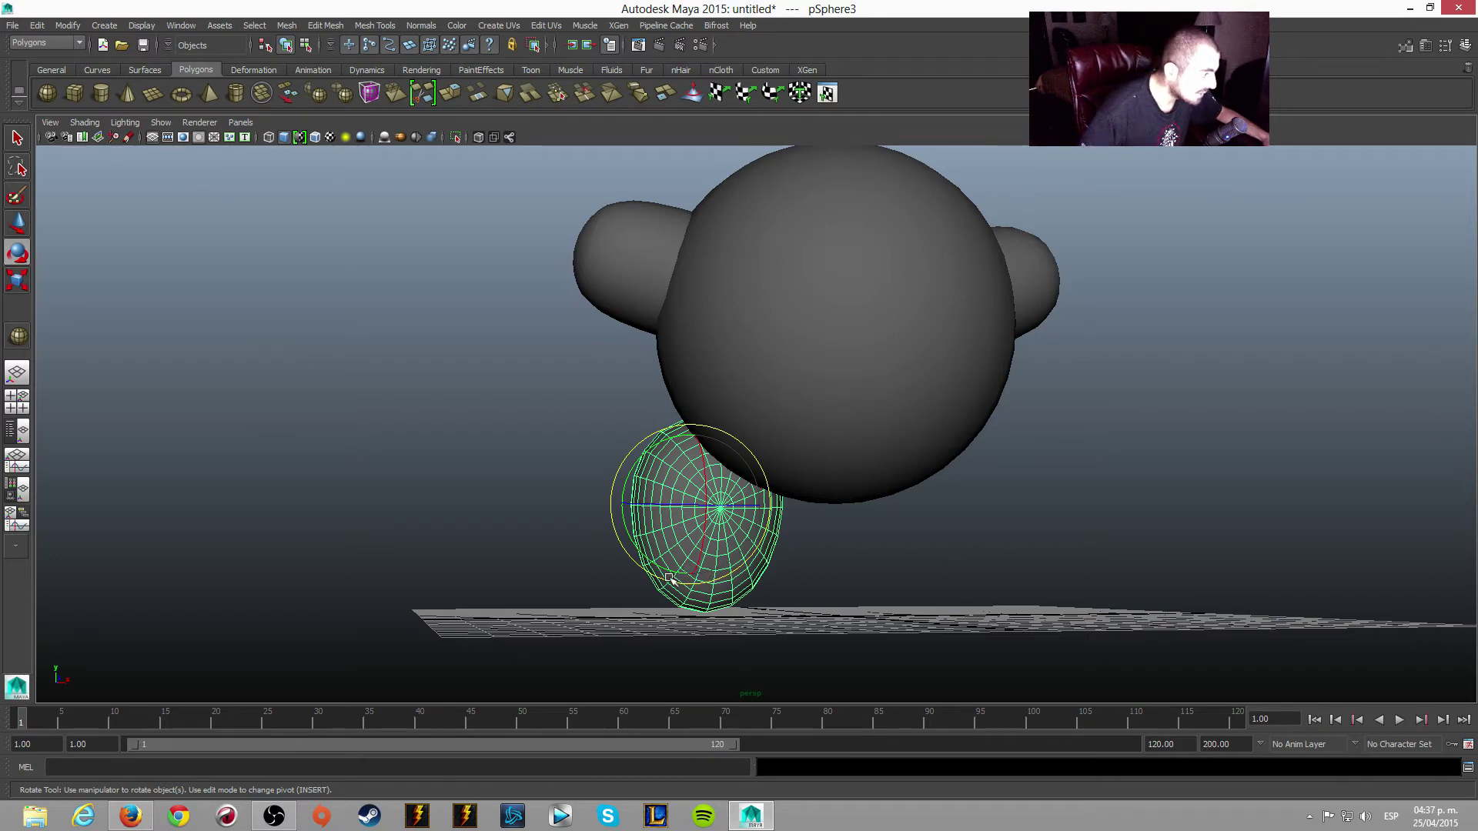
pyautogui.moveTo(672, 573); pyautogui.dragTo(643, 566)
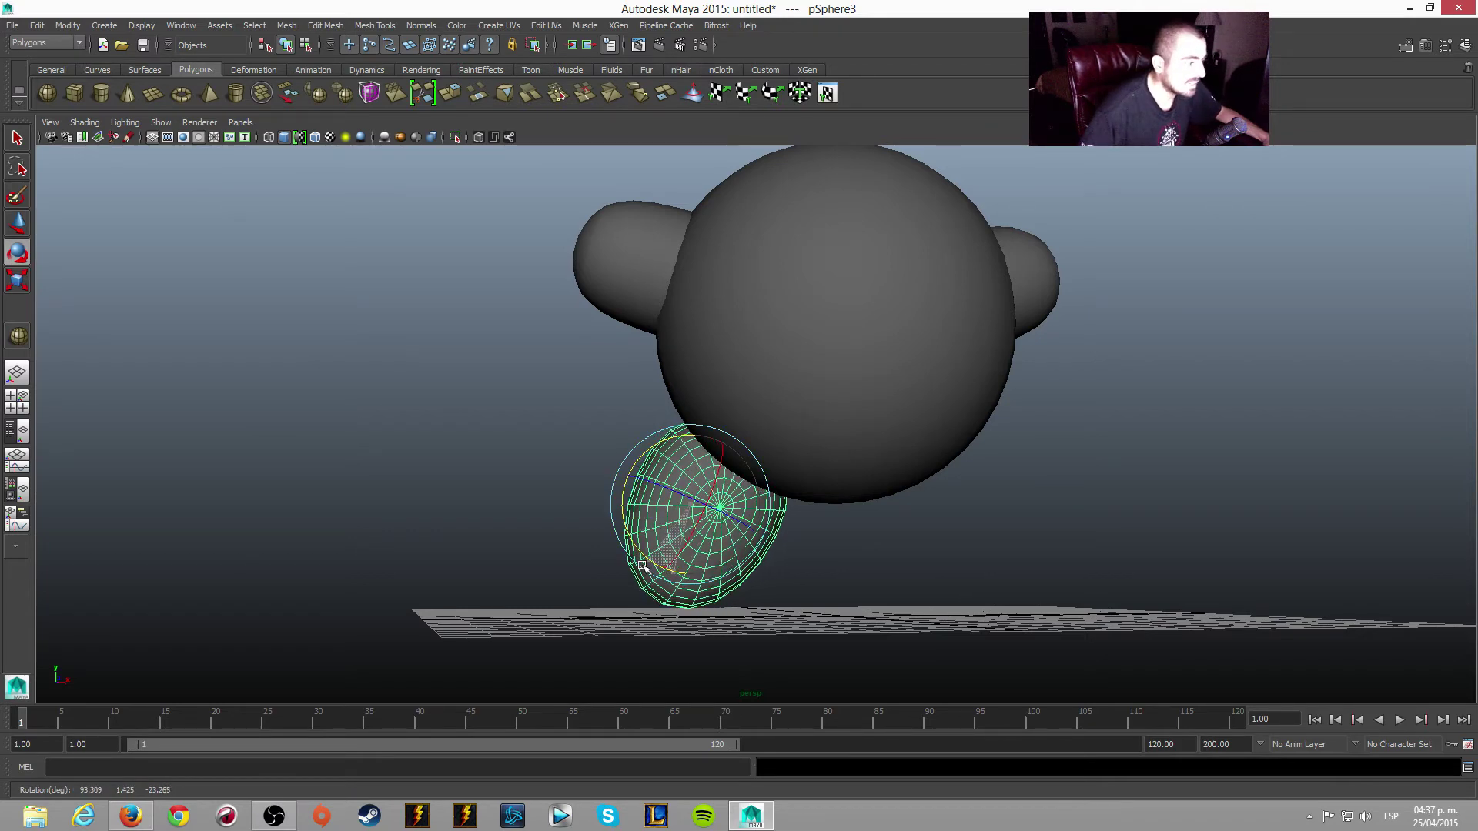
pyautogui.keyDown('alt'); pyautogui.moveTo(984, 568); pyautogui.dragTo(920, 569); pyautogui.keyUp('alt')
pyautogui.click(919, 569)
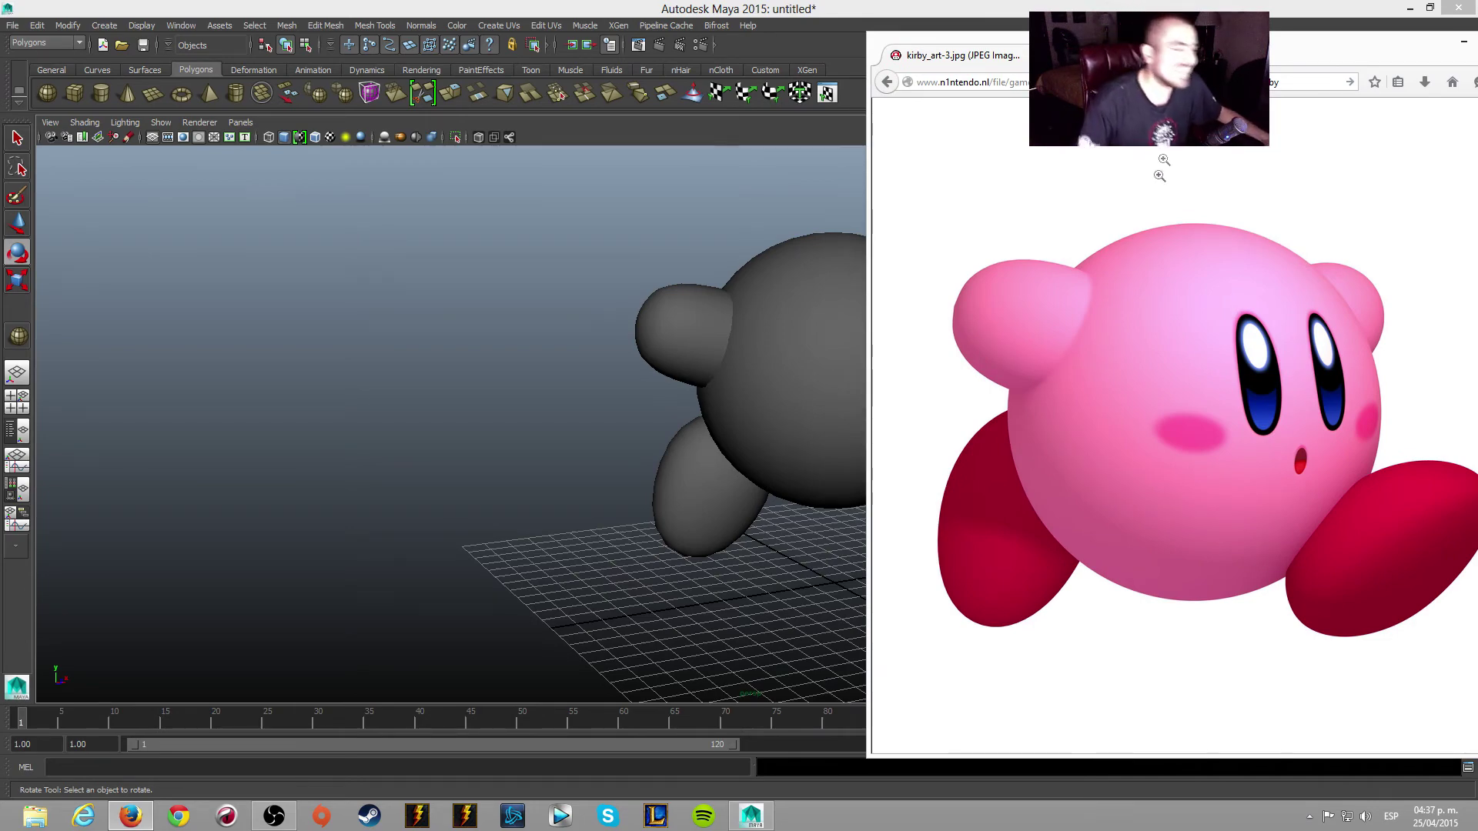
# - Slide the Firefox reference mostly off-screen, then group the foot sphere into group1 with Ctrl+G
pyautogui.moveTo(1155, 58)
pyautogui.mouseDown()
pyautogui.moveTo(311, 160)
pyautogui.moveTo(371, 113)
pyautogui.mouseUp()
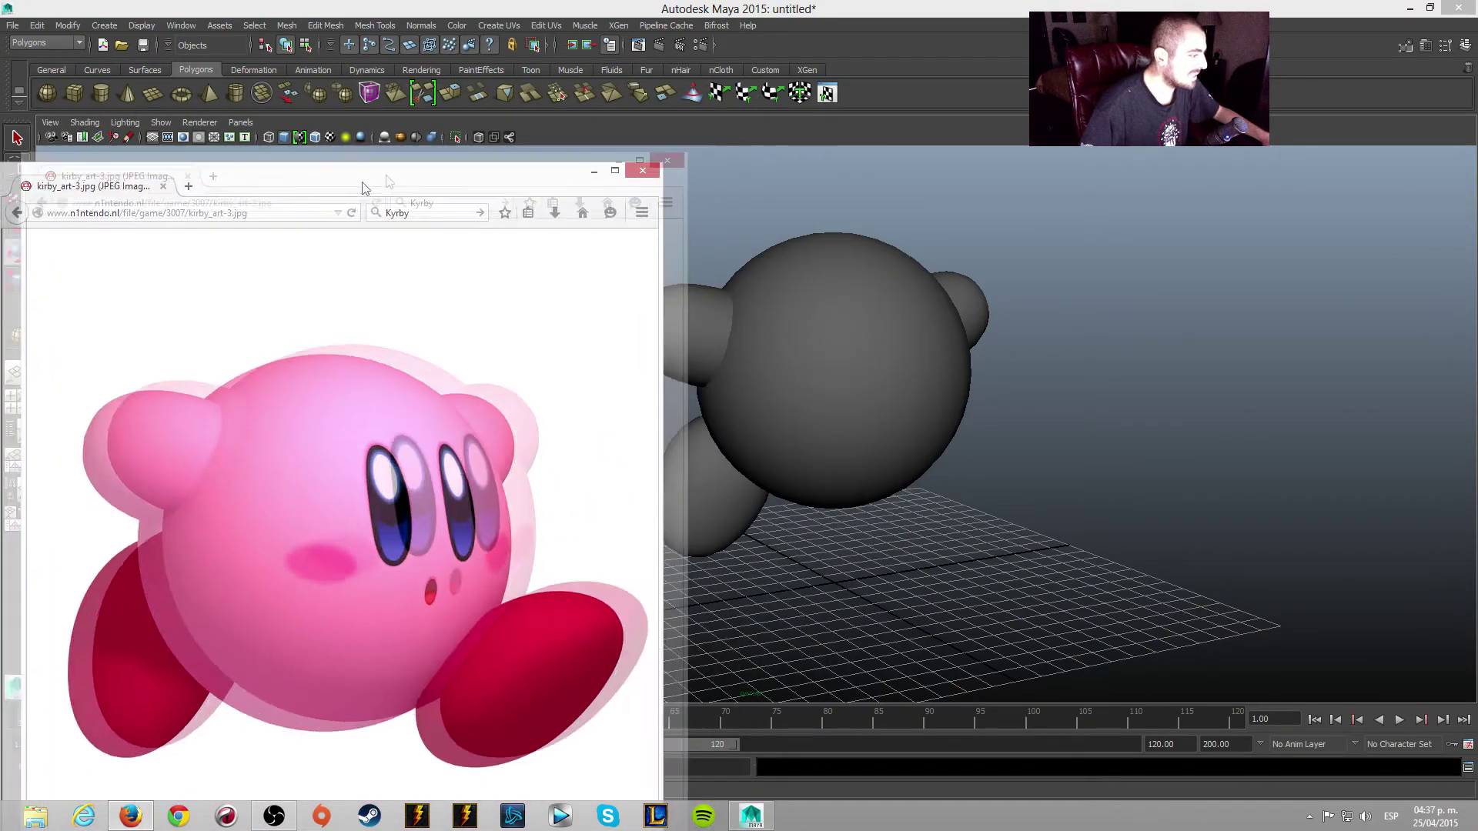
pyautogui.moveTo(450, 106)
pyautogui.mouseDown()
pyautogui.moveTo(340, 195)
pyautogui.moveTo(1477, 213)
pyautogui.mouseUp()
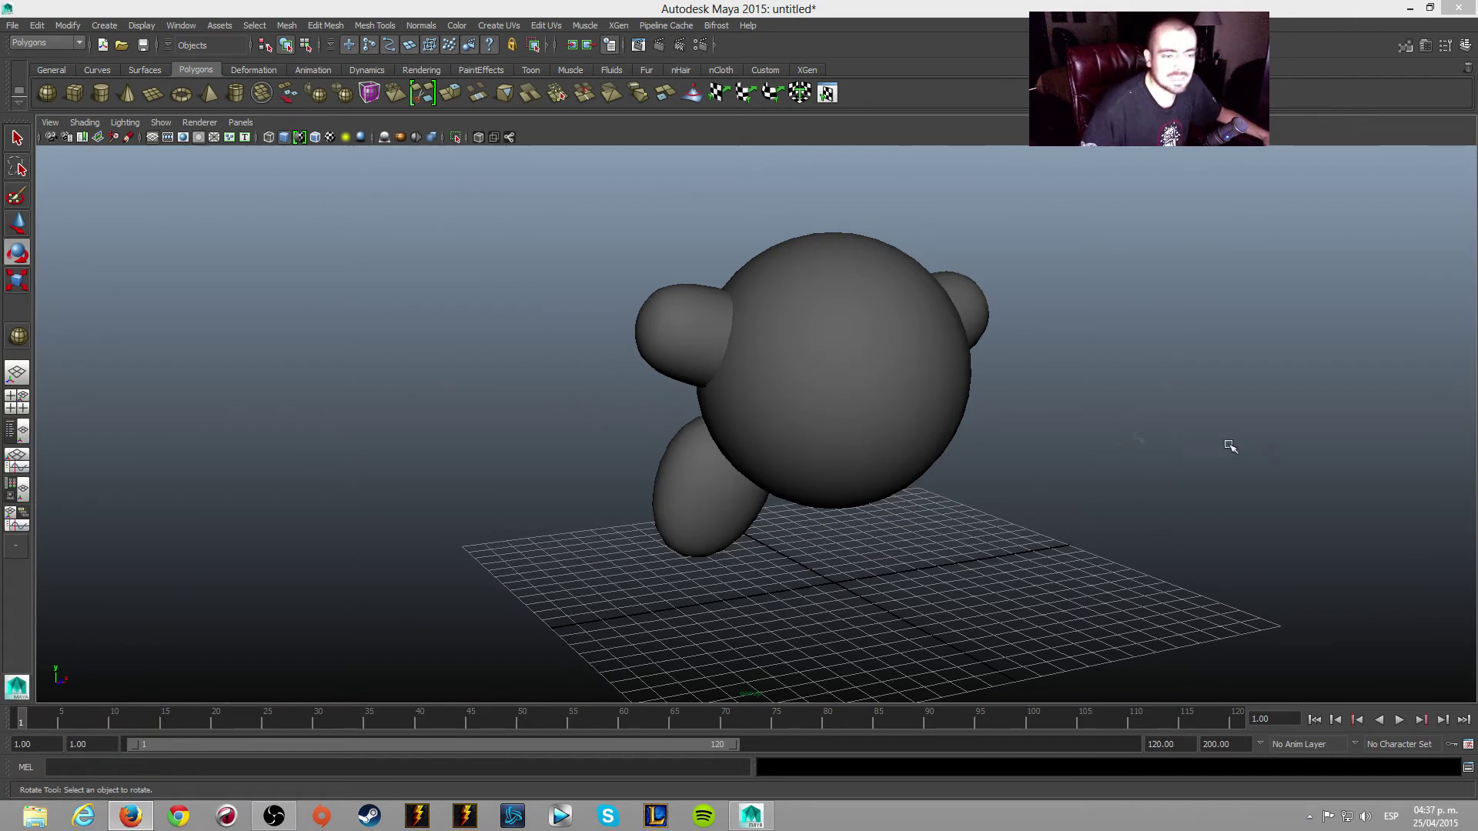
pyautogui.click(703, 479)
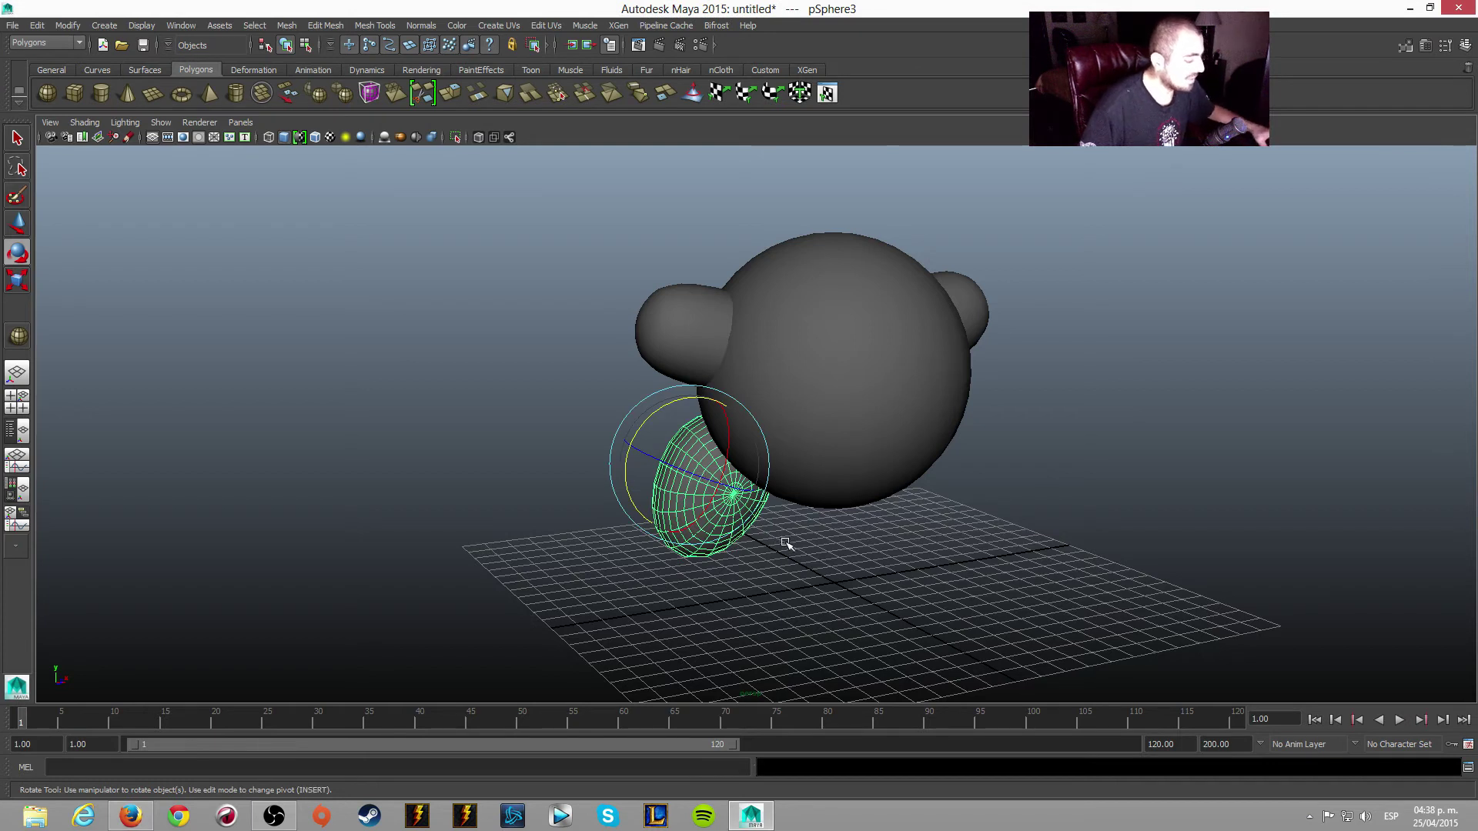
pyautogui.hotkey('ctrl', 'g')
pyautogui.click(28, 233)
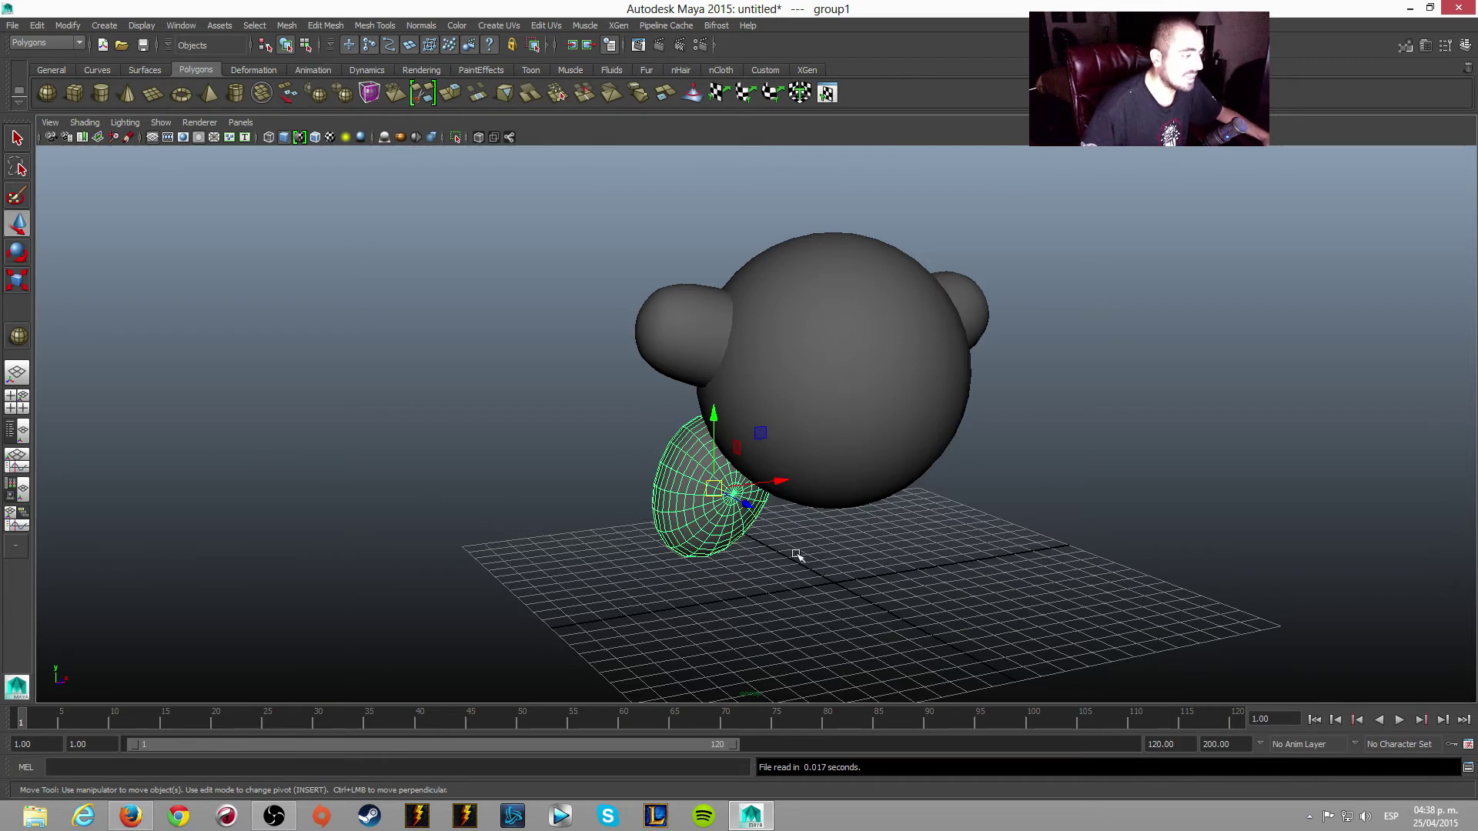
# - Shift the foot group right and rotate it slightly to splay beneath the body
pyautogui.scroll(2, 813, 592)
pyautogui.keyDown('alt'); pyautogui.moveTo(868, 609); pyautogui.dragTo(957, 608); pyautogui.keyUp('alt')
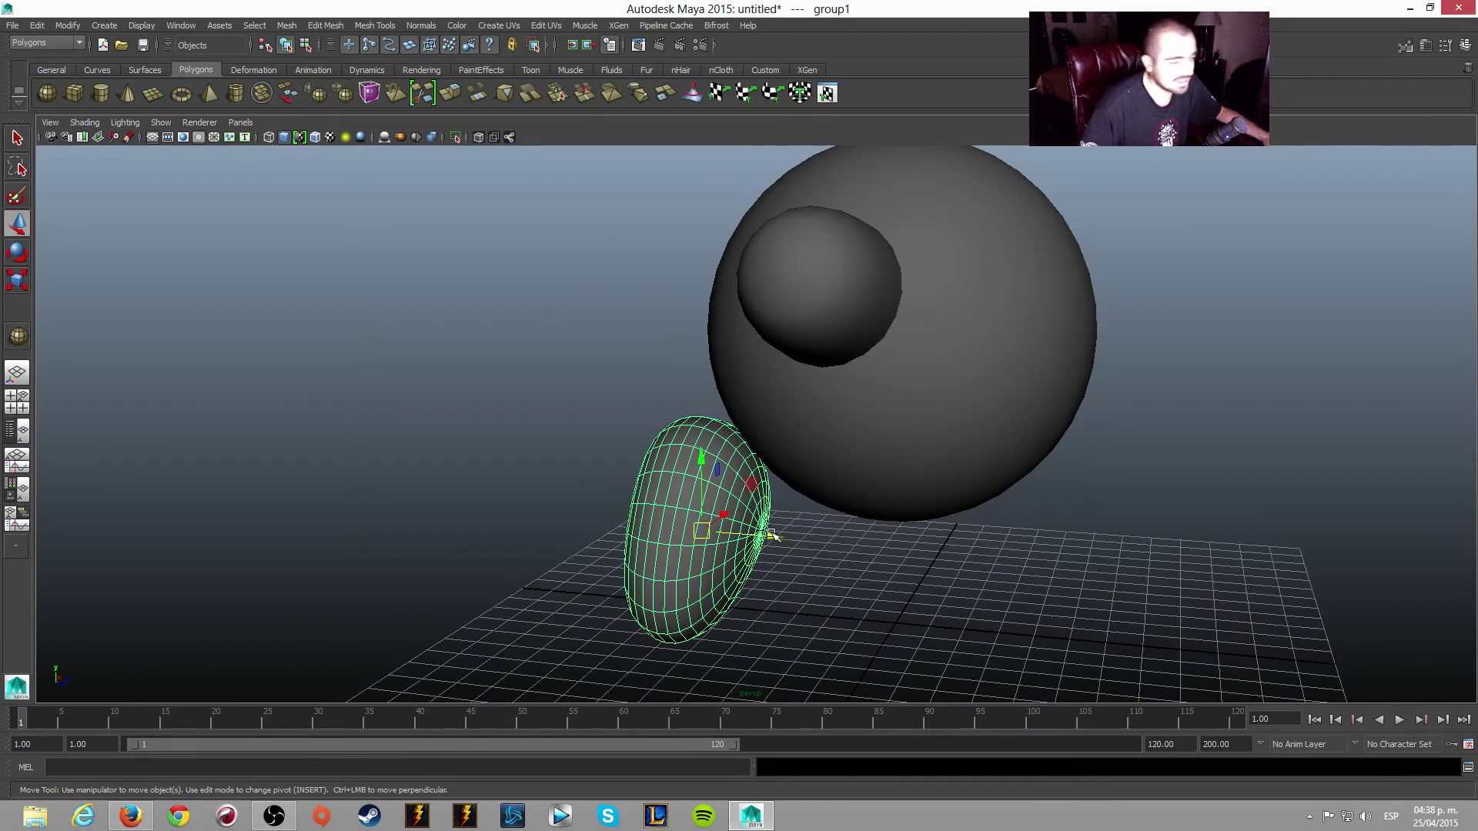
pyautogui.moveTo(773, 537)
pyautogui.mouseDown()
pyautogui.moveTo(1204, 601)
pyautogui.moveTo(847, 607)
pyautogui.moveTo(1042, 597)
pyautogui.moveTo(649, 524)
pyautogui.mouseUp()
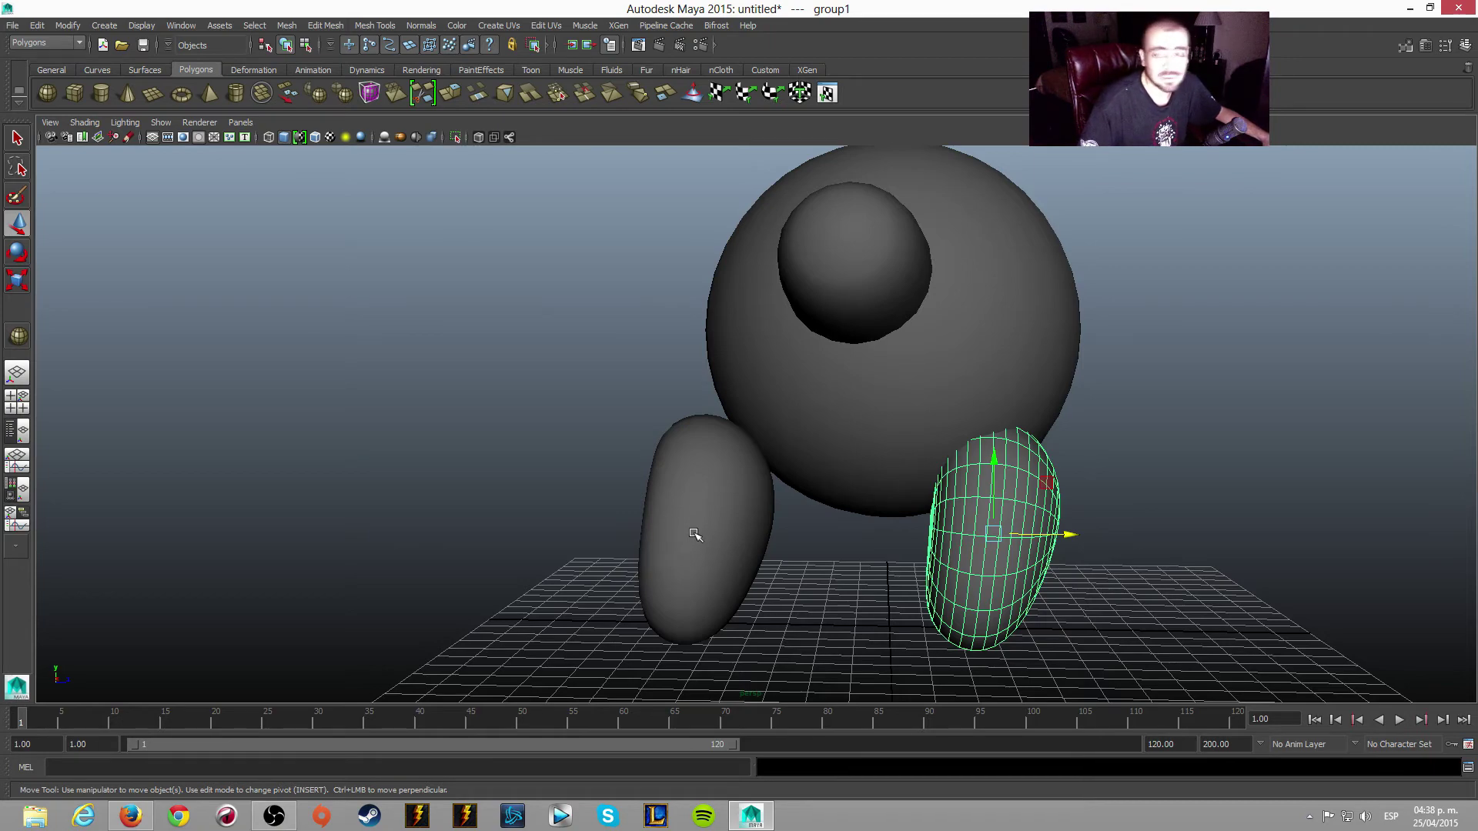
pyautogui.press('e')
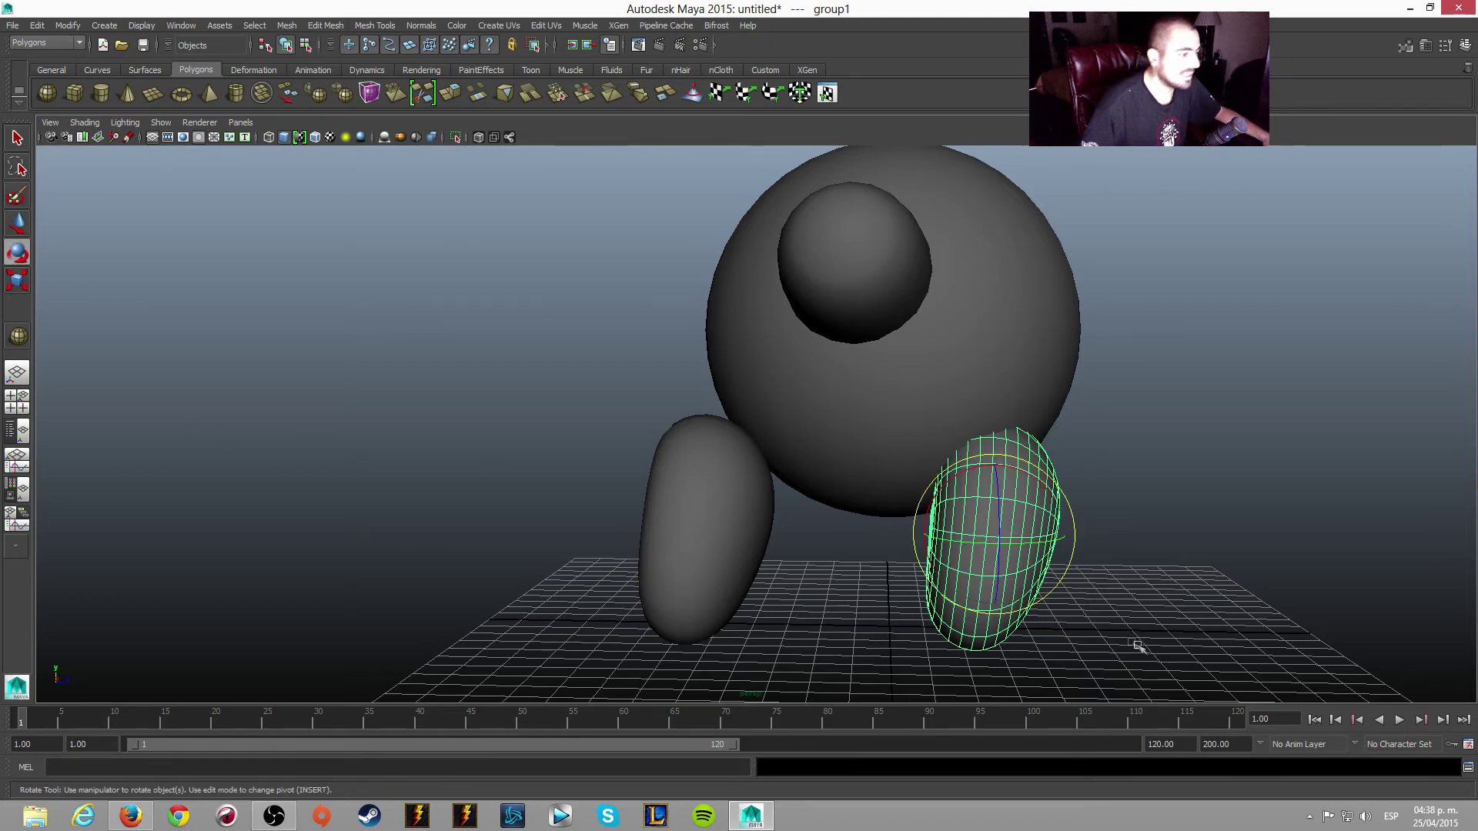
pyautogui.keyDown('alt'); pyautogui.moveTo(1309, 593); pyautogui.dragTo(1178, 587); pyautogui.keyUp('alt')
pyautogui.moveTo(908, 585)
pyautogui.mouseDown()
pyautogui.moveTo(887, 578)
pyautogui.moveTo(848, 462)
pyautogui.moveTo(796, 409)
pyautogui.mouseUp()
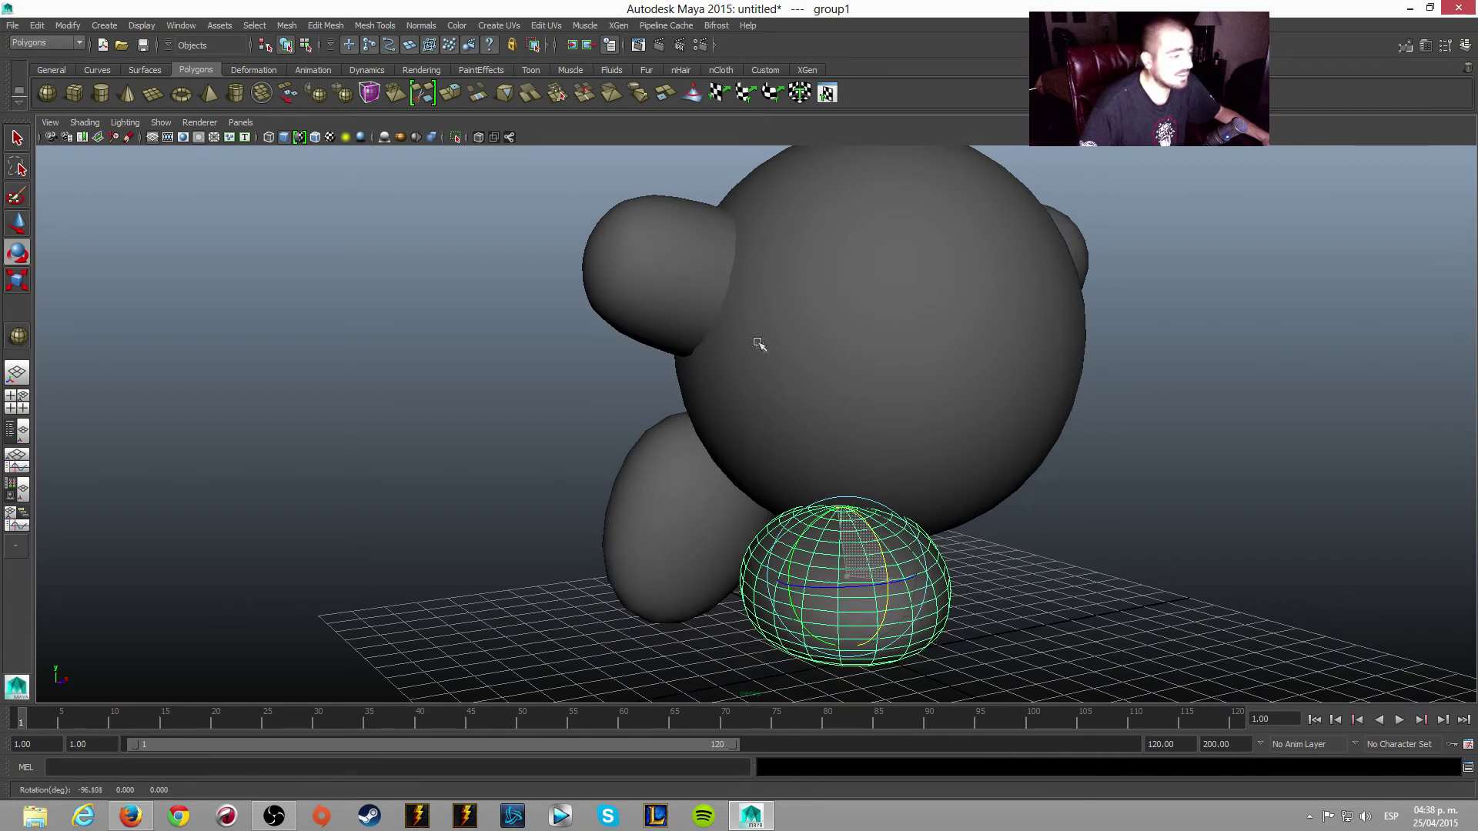
pyautogui.moveTo(909, 601); pyautogui.dragTo(883, 620)
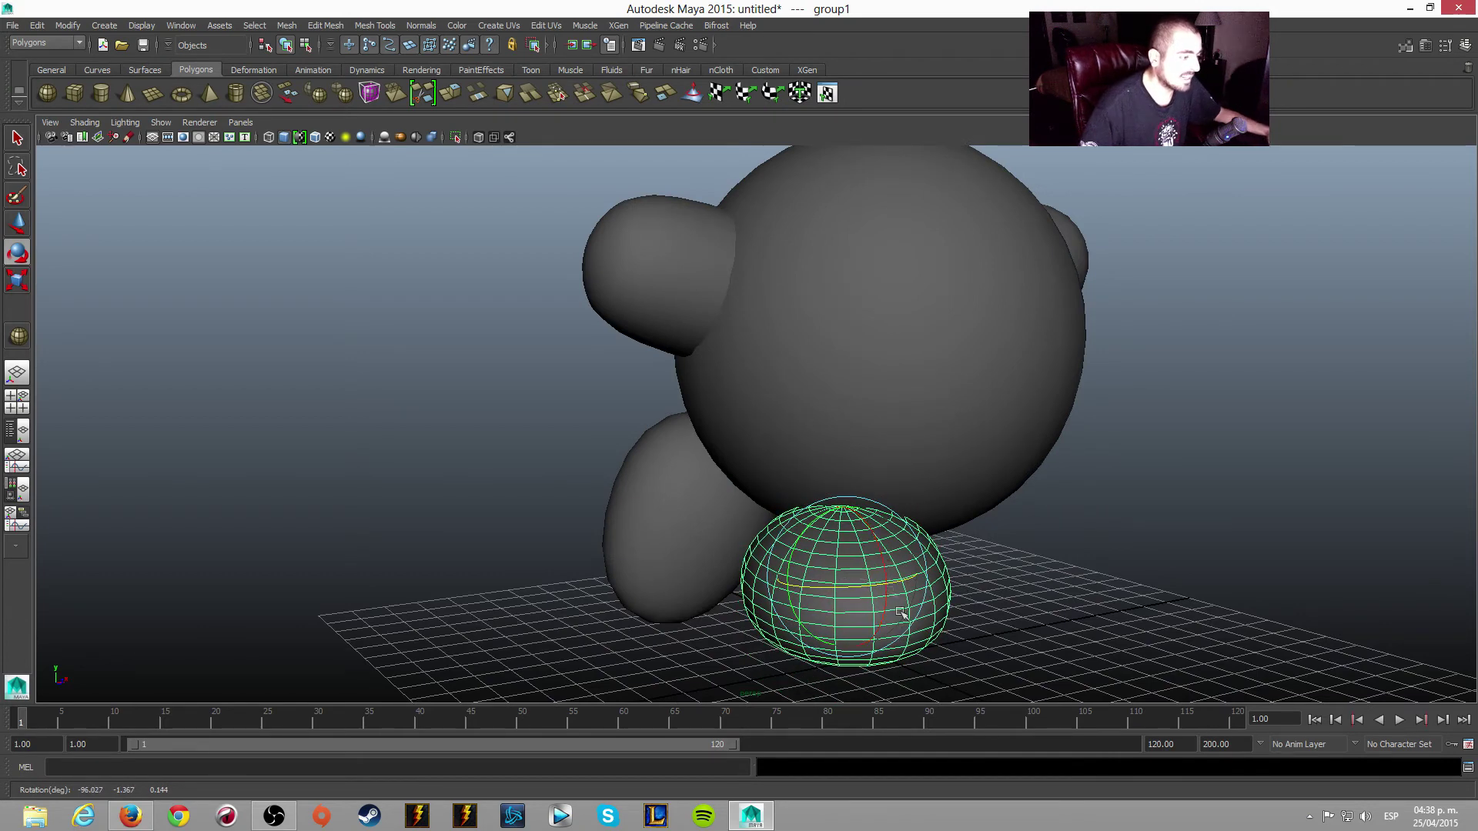
pyautogui.moveTo(879, 612)
pyautogui.mouseDown()
pyautogui.moveTo(1070, 589)
pyautogui.moveTo(1056, 544)
pyautogui.mouseUp()
pyautogui.click(1001, 593)
pyautogui.keyDown('alt'); pyautogui.moveTo(1058, 548); pyautogui.dragTo(1119, 593, button='middle'); pyautogui.keyUp('alt')
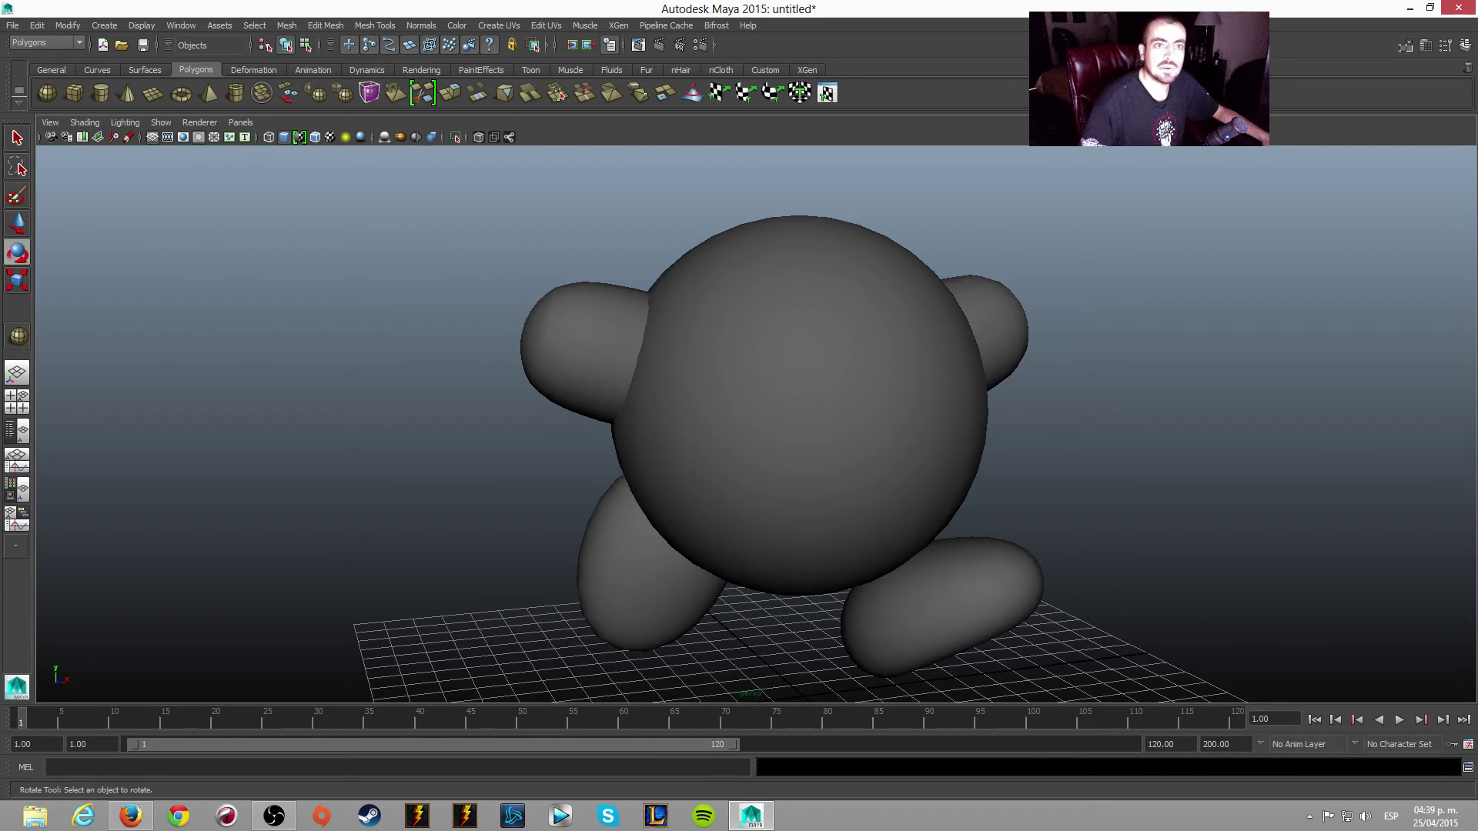
# - Position the Kirby reference window on the right and select the right-hand foot
pyautogui.hotkey('alt', 'Tab')
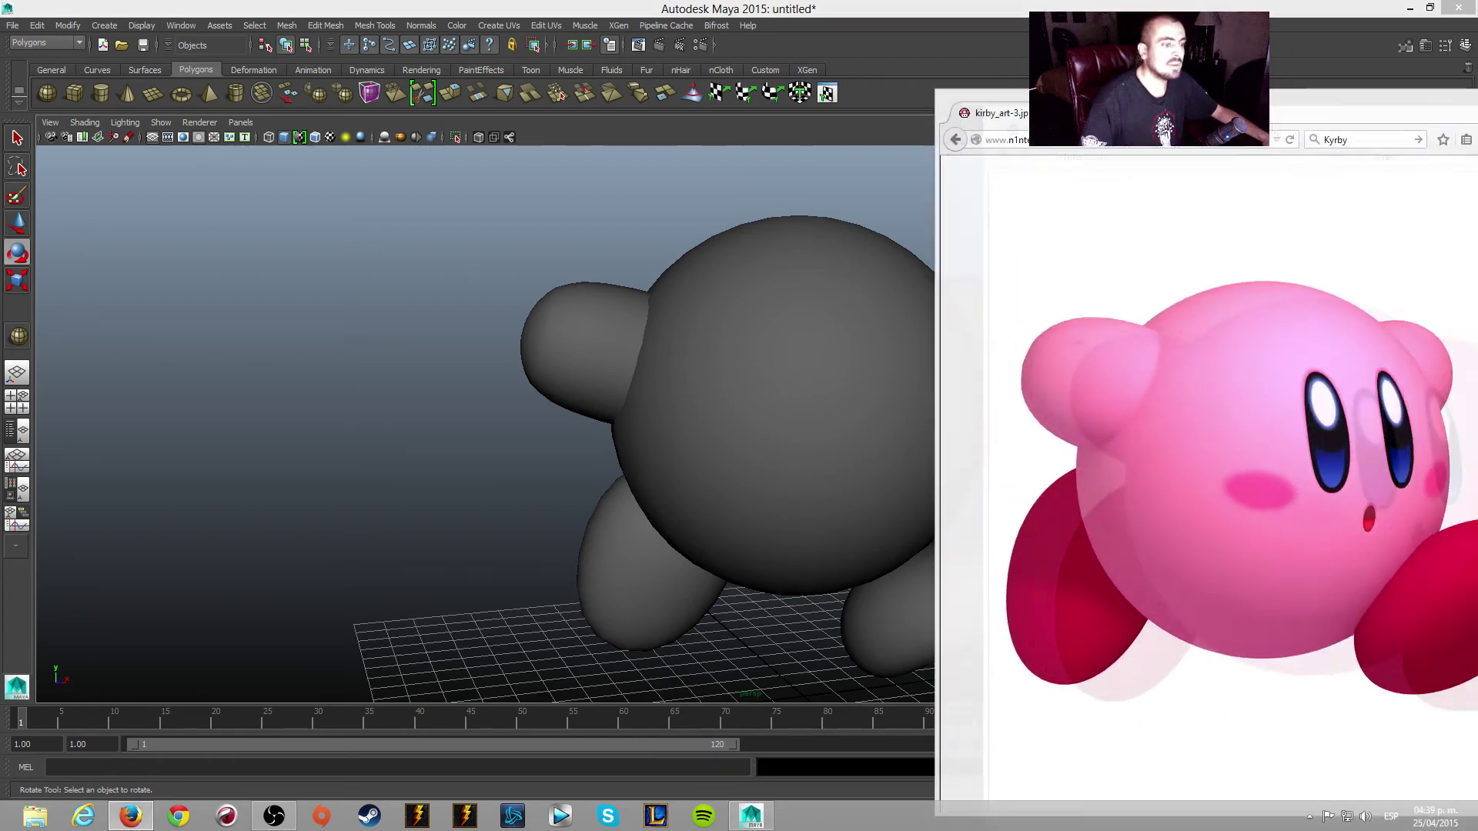
pyautogui.moveTo(1260, 101)
pyautogui.mouseDown()
pyautogui.moveTo(947, 100)
pyautogui.moveTo(1435, 103)
pyautogui.moveTo(1049, 106)
pyautogui.mouseUp()
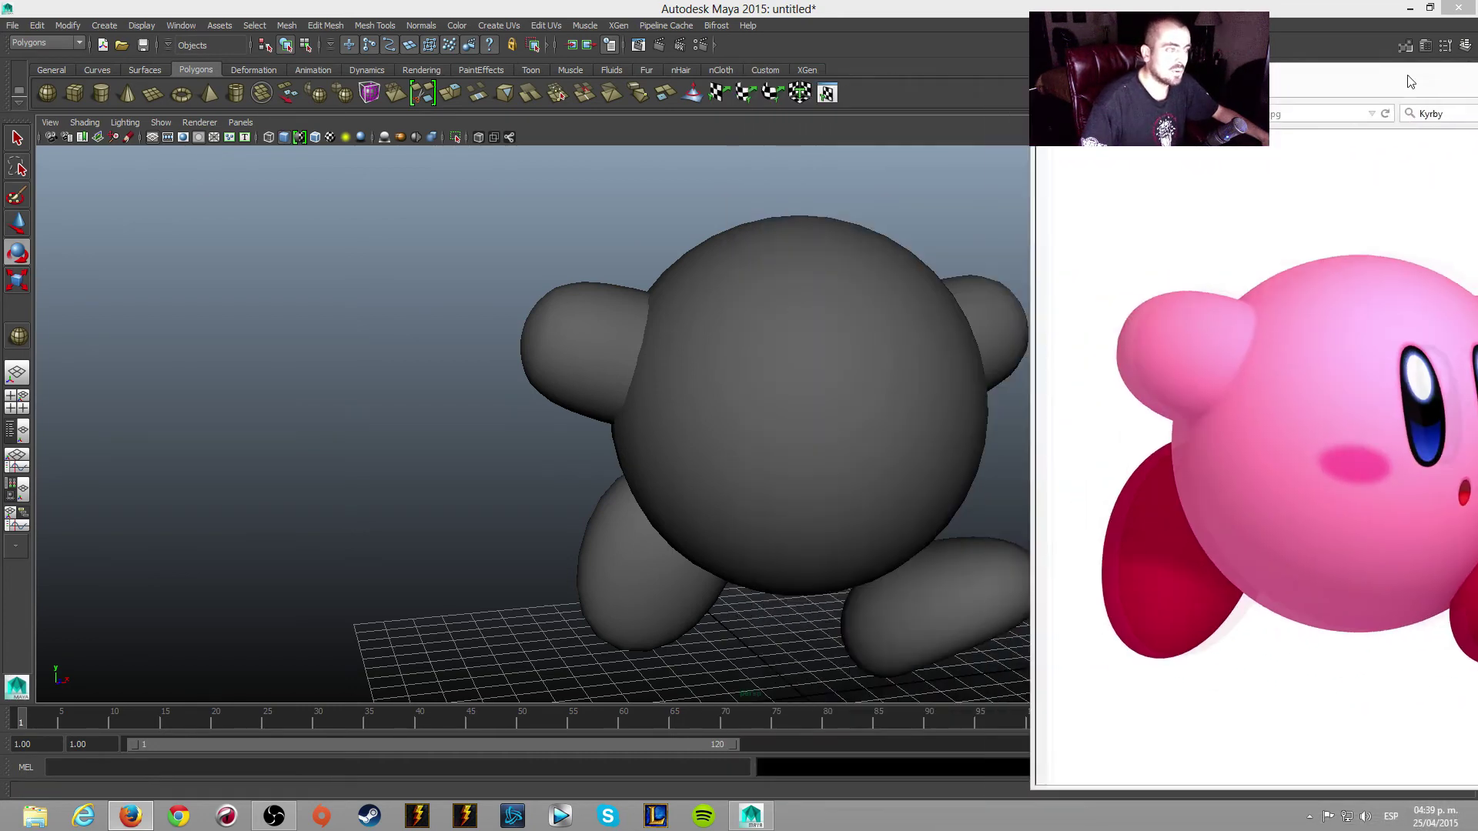
pyautogui.moveTo(1040, 101); pyautogui.dragTo(1470, 101)
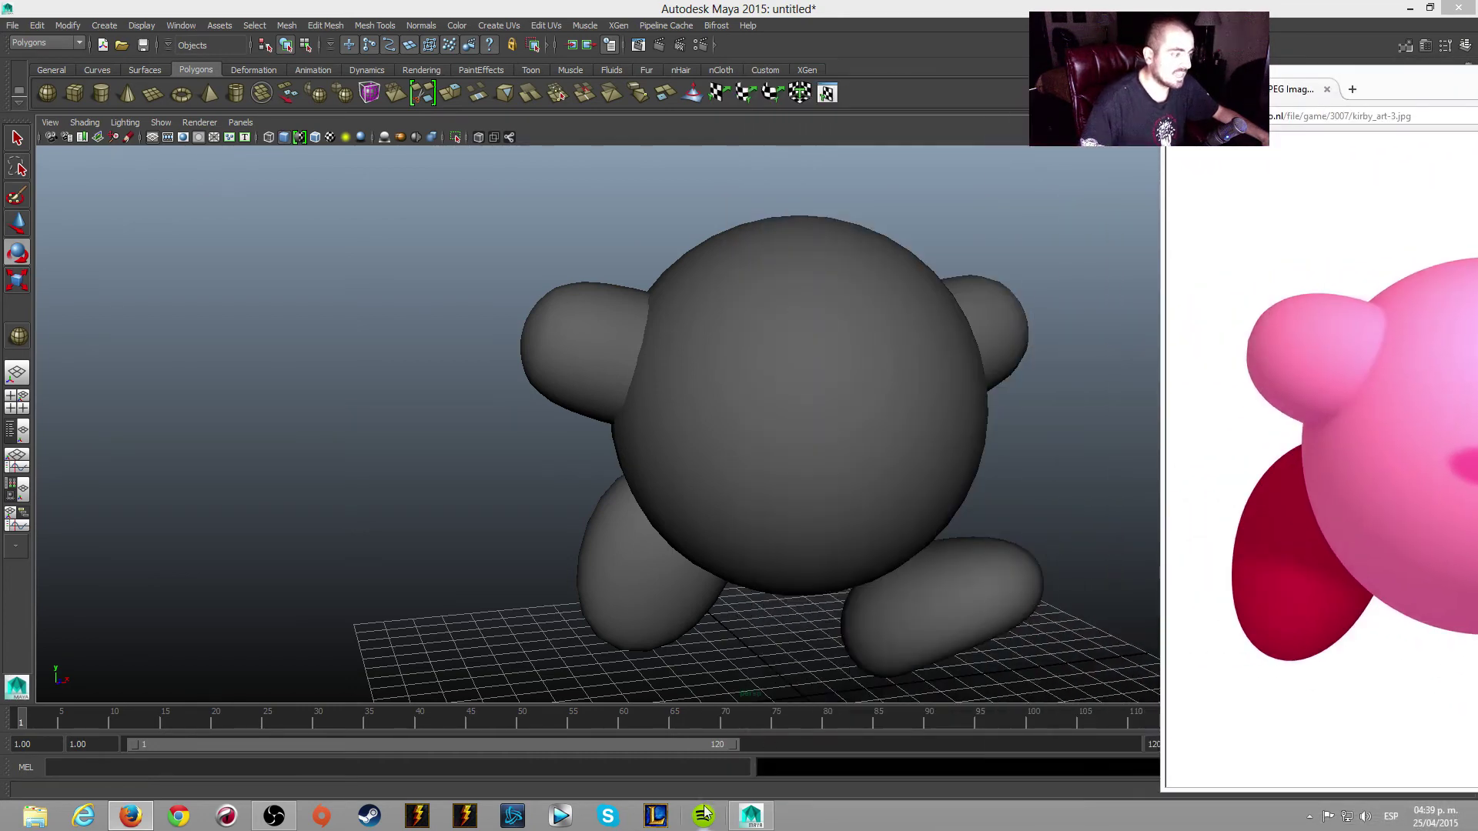
pyautogui.click(949, 581)
pyautogui.moveTo(1131, 617)
pyautogui.keyDown('alt'); pyautogui.mouseDown()
pyautogui.moveTo(1062, 528)
pyautogui.moveTo(1079, 556)
pyautogui.mouseUp(); pyautogui.keyUp('alt')
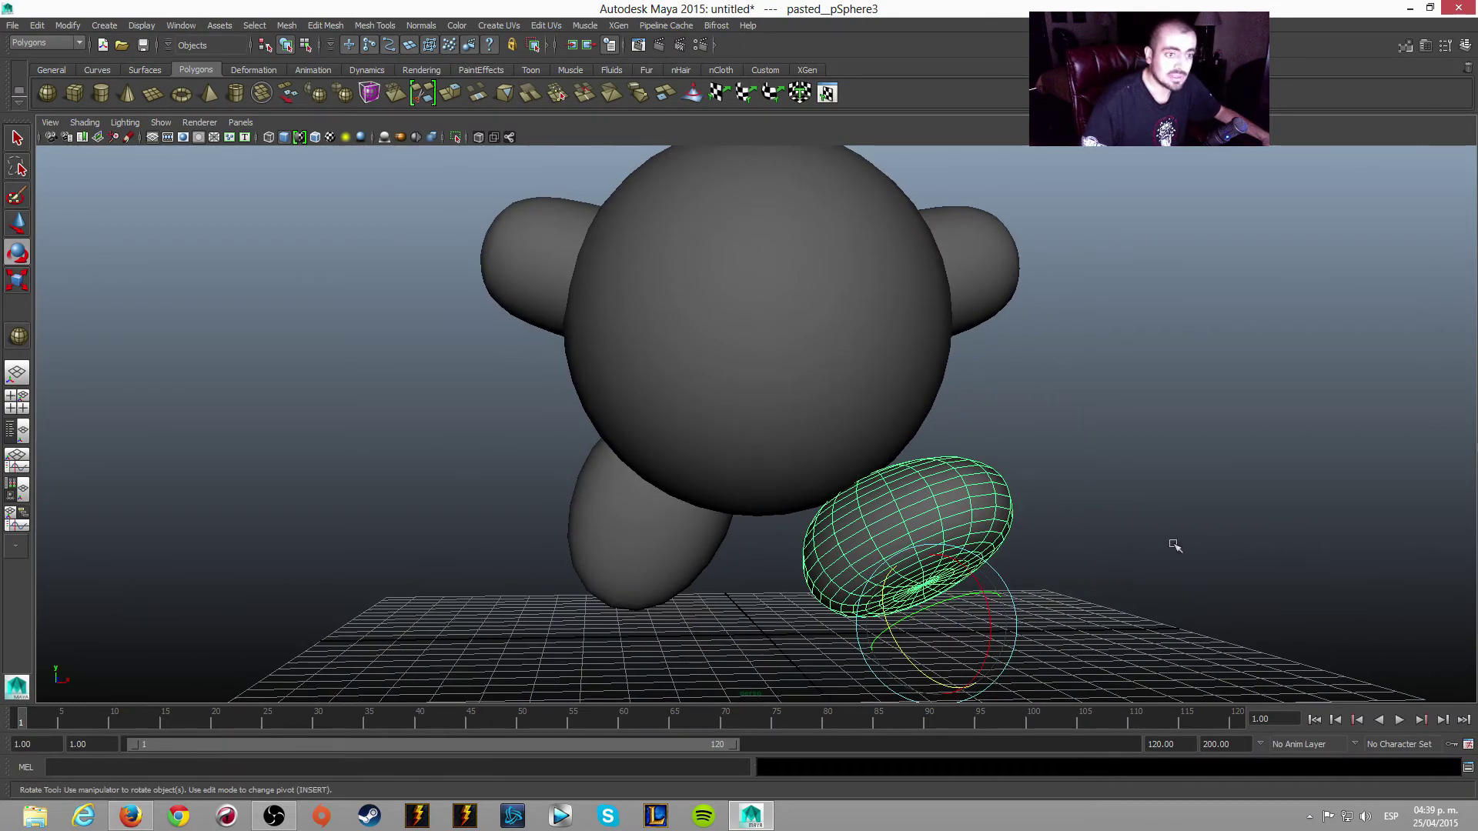
pyautogui.hotkey('alt', 'Tab')
pyautogui.moveTo(1309, 17)
pyautogui.mouseDown()
pyautogui.moveTo(924, 17)
pyautogui.moveTo(1463, 17)
pyautogui.mouseUp()
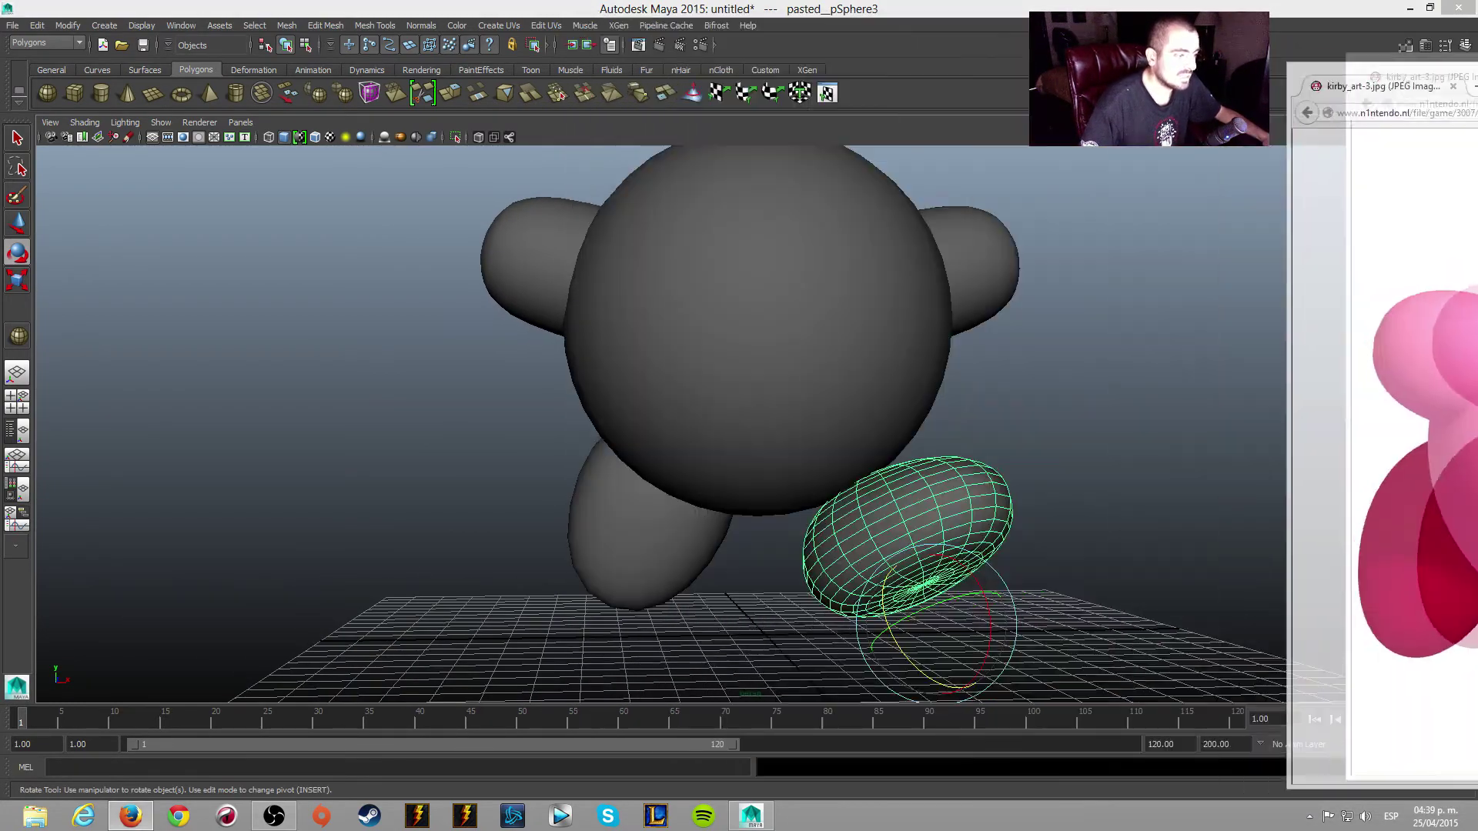
pyautogui.hotkey('alt', 'Tab')
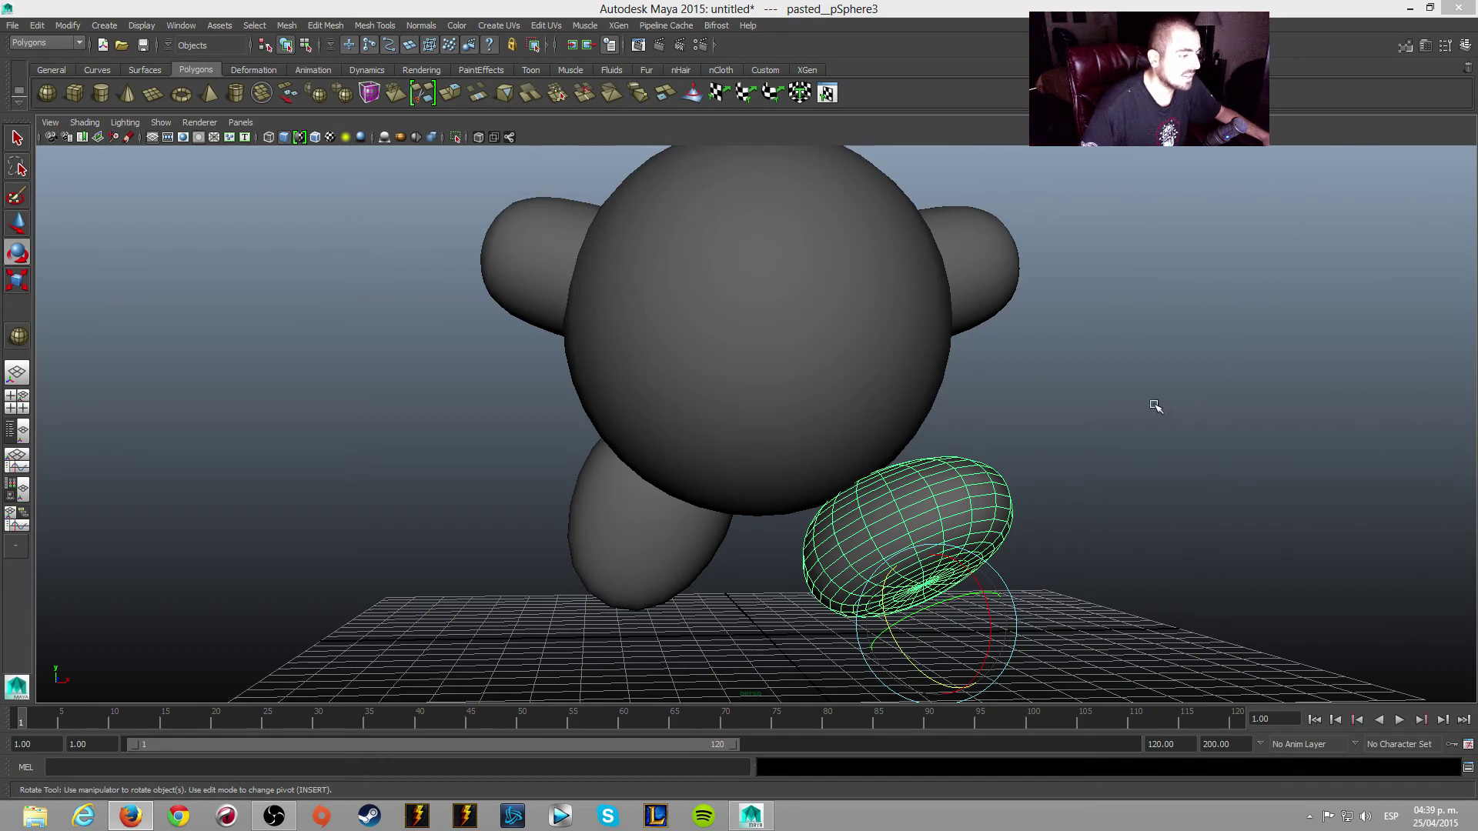
# - Raise the right foot slightly along Y toward the body and deselect it
pyautogui.press('w')
pyautogui.moveTo(931, 533); pyautogui.dragTo(933, 524)
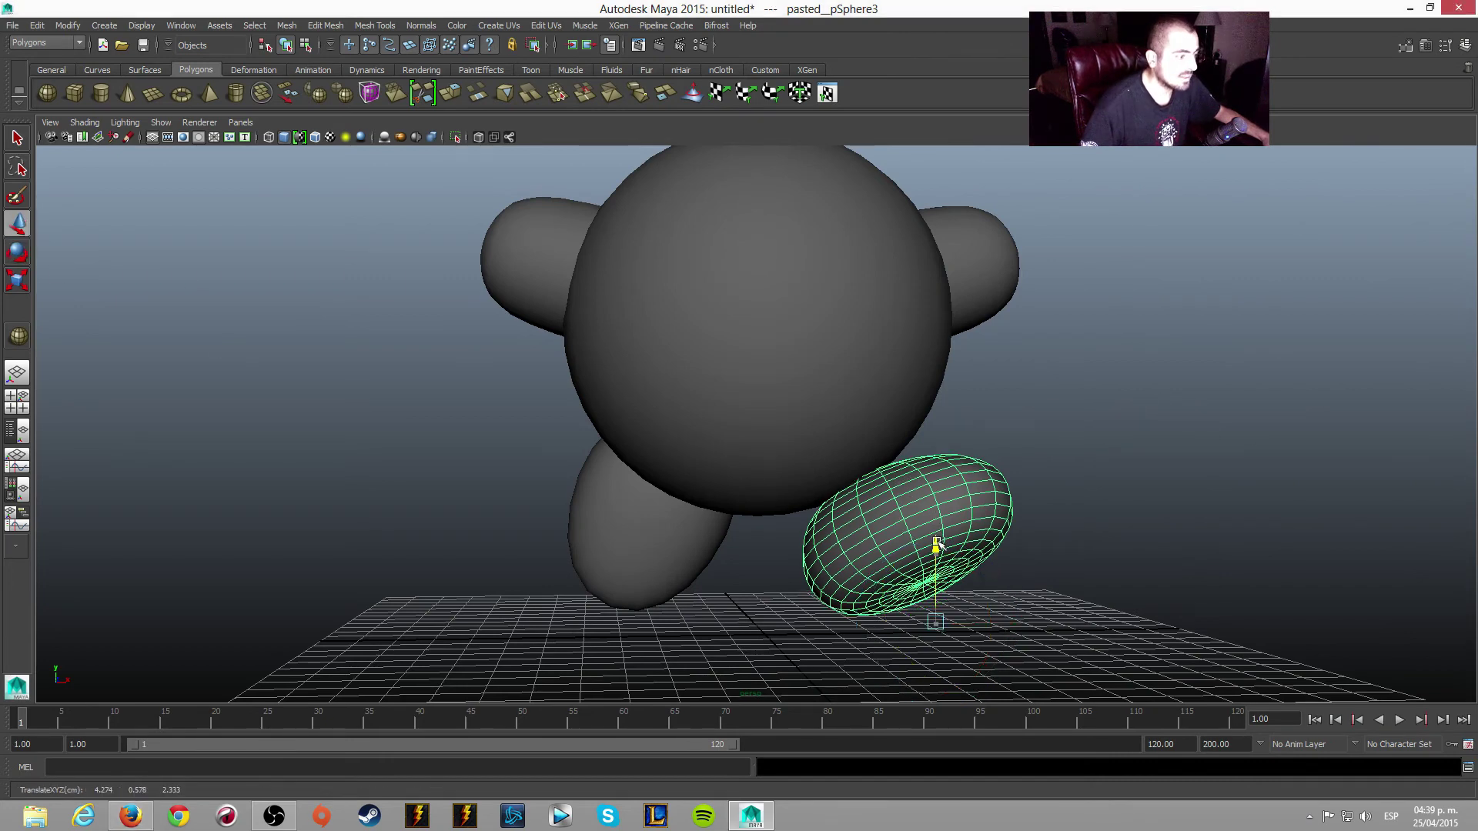
pyautogui.moveTo(1023, 504)
pyautogui.keyDown('alt'); pyautogui.mouseDown()
pyautogui.moveTo(1065, 519)
pyautogui.moveTo(1058, 490)
pyautogui.mouseUp(); pyautogui.keyUp('alt')
pyautogui.click(1073, 485)
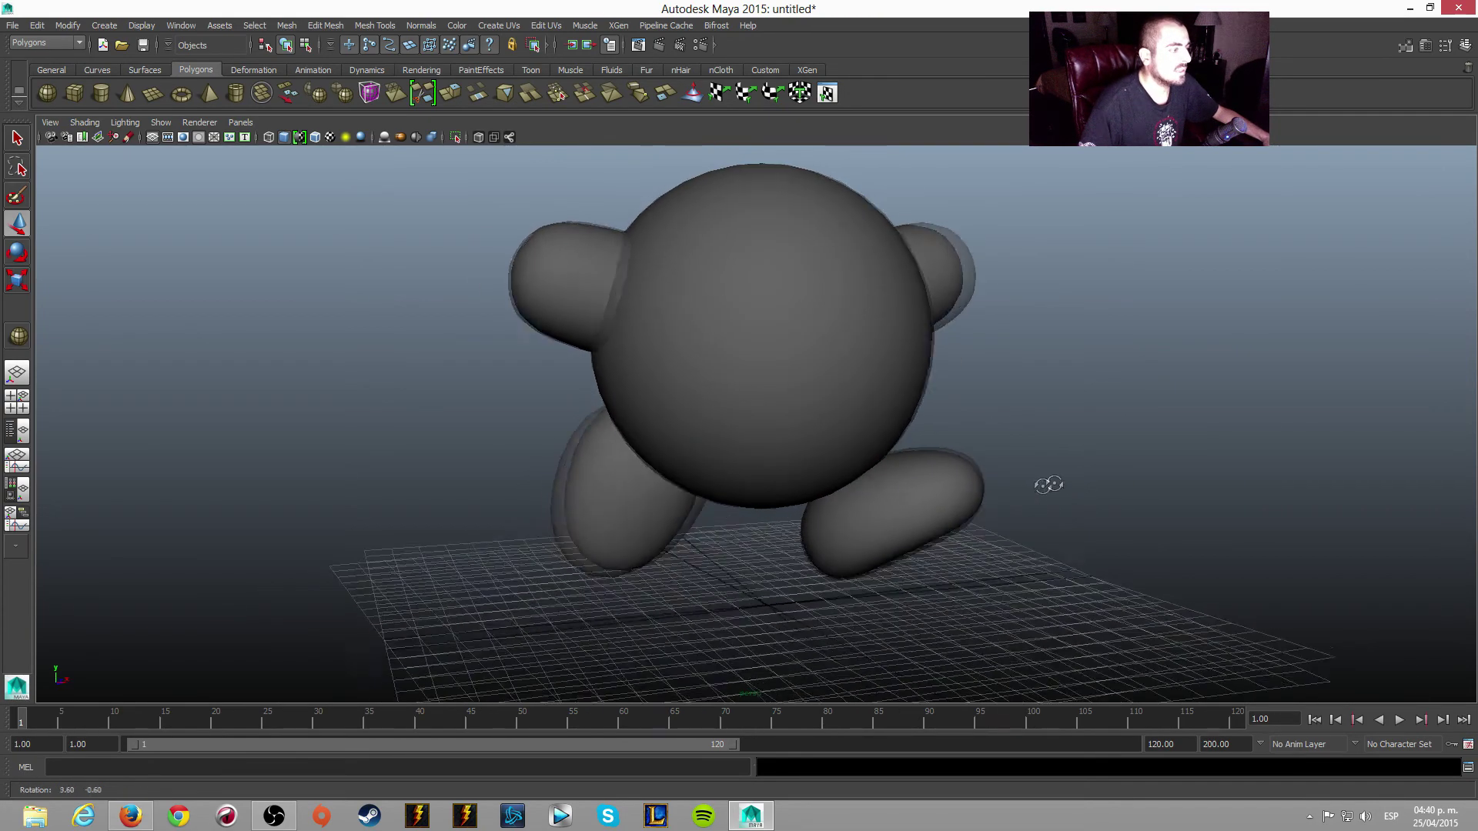
pyautogui.hotkey('alt', 'Tab')
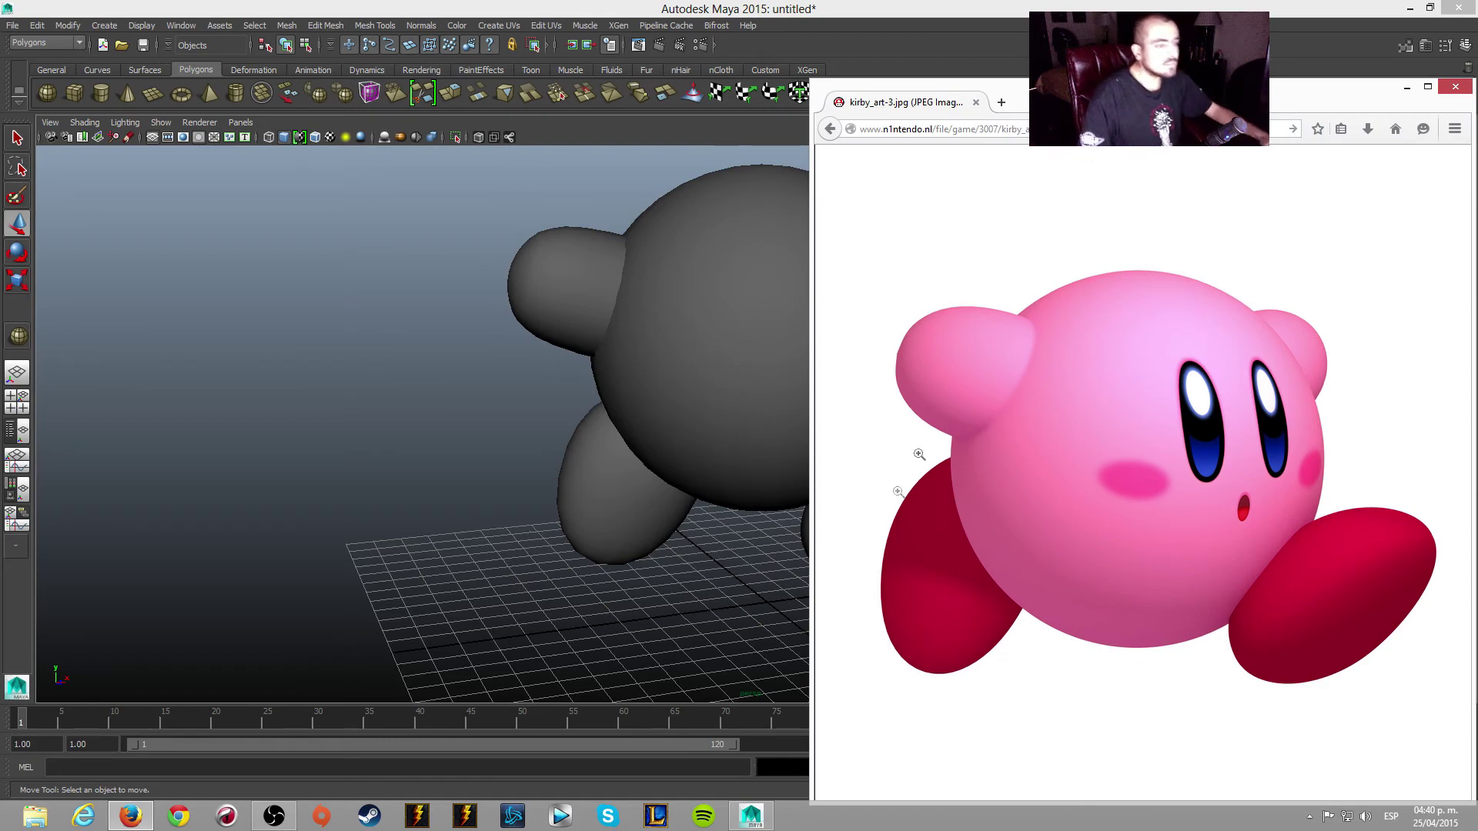
pyautogui.hotkey('alt', 'Tab')
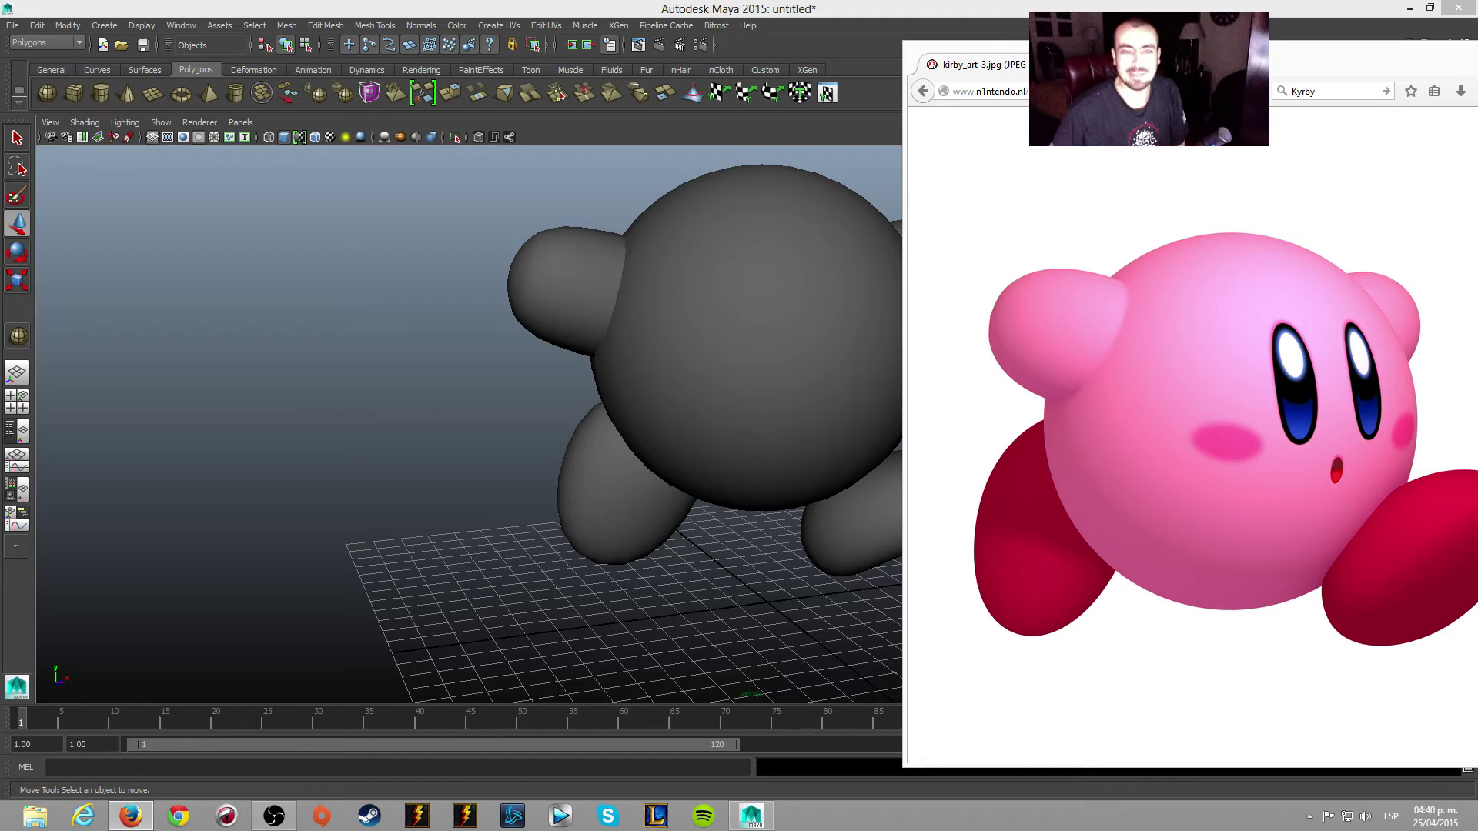
pyautogui.moveTo(1155, 54)
pyautogui.mouseDown()
pyautogui.moveTo(944, 98)
pyautogui.moveTo(1005, 65)
pyautogui.mouseUp()
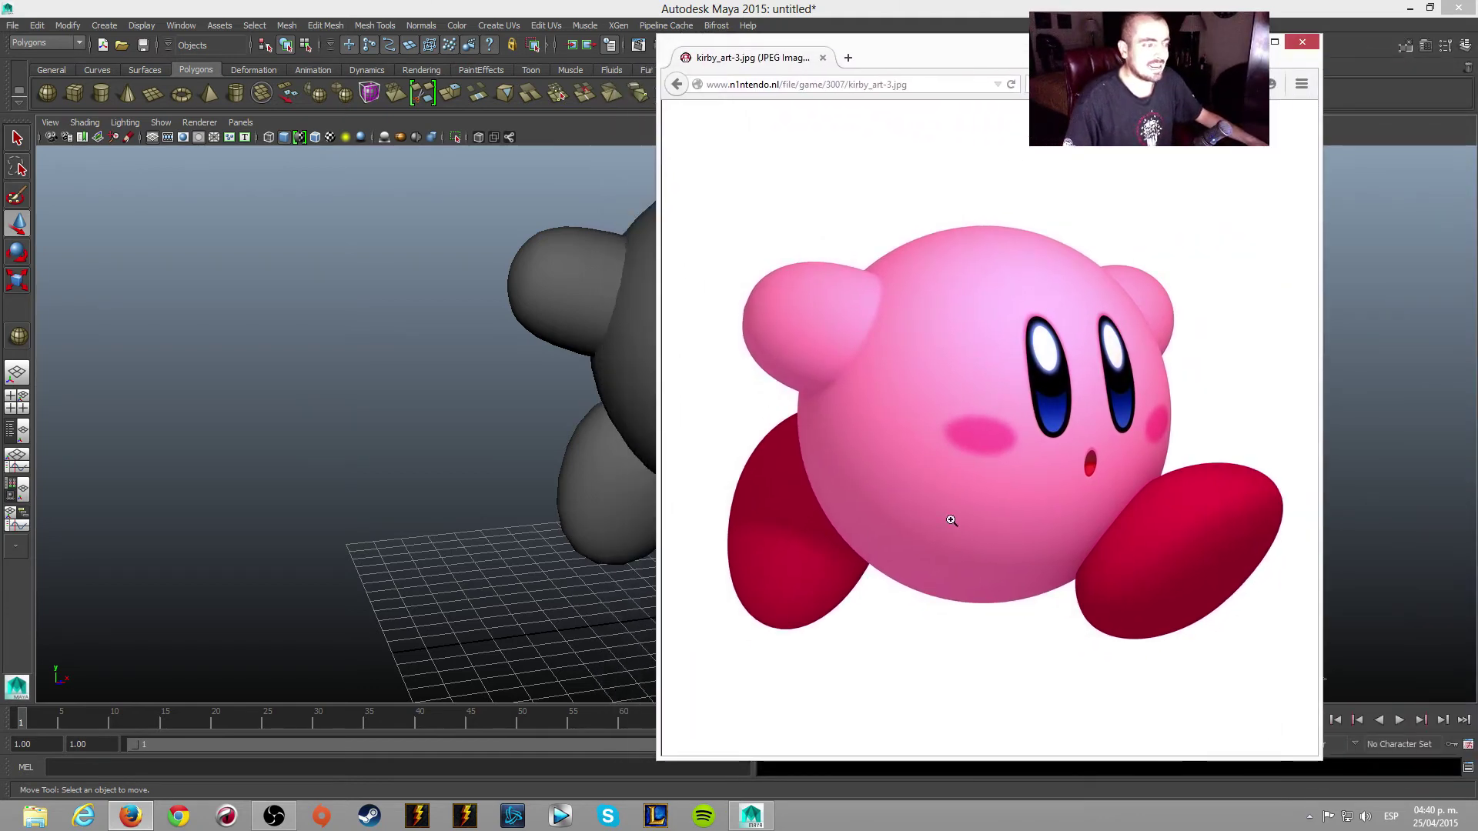
pyautogui.moveTo(1004, 65)
pyautogui.mouseDown()
pyautogui.moveTo(1112, 92)
pyautogui.moveTo(1211, 165)
pyautogui.moveTo(1136, 92)
pyautogui.mouseUp()
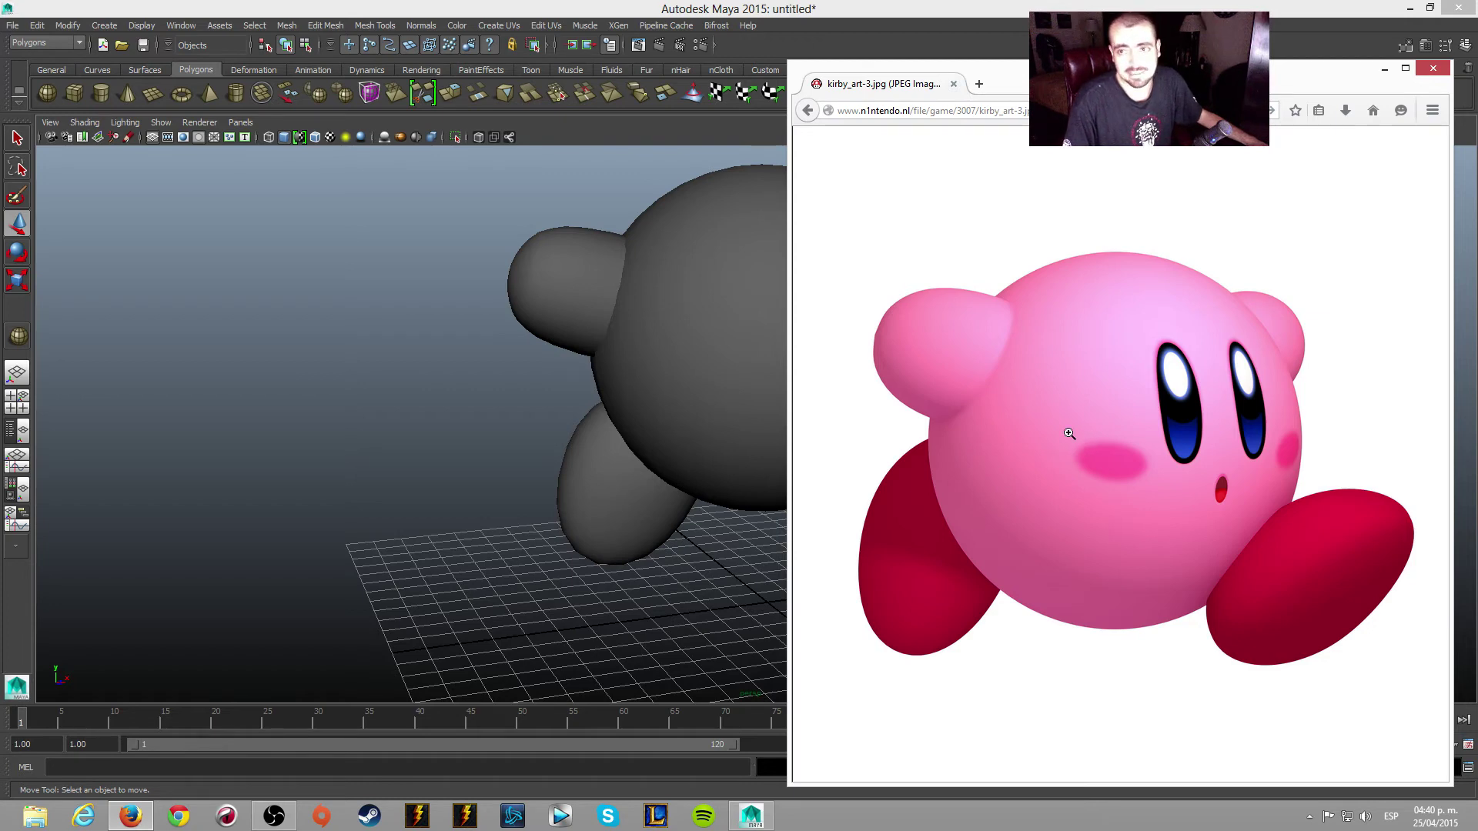
pyautogui.moveTo(1135, 92)
pyautogui.mouseDown()
pyautogui.moveTo(1158, 105)
pyautogui.moveTo(1458, 99)
pyautogui.moveTo(1150, 64)
pyautogui.mouseUp()
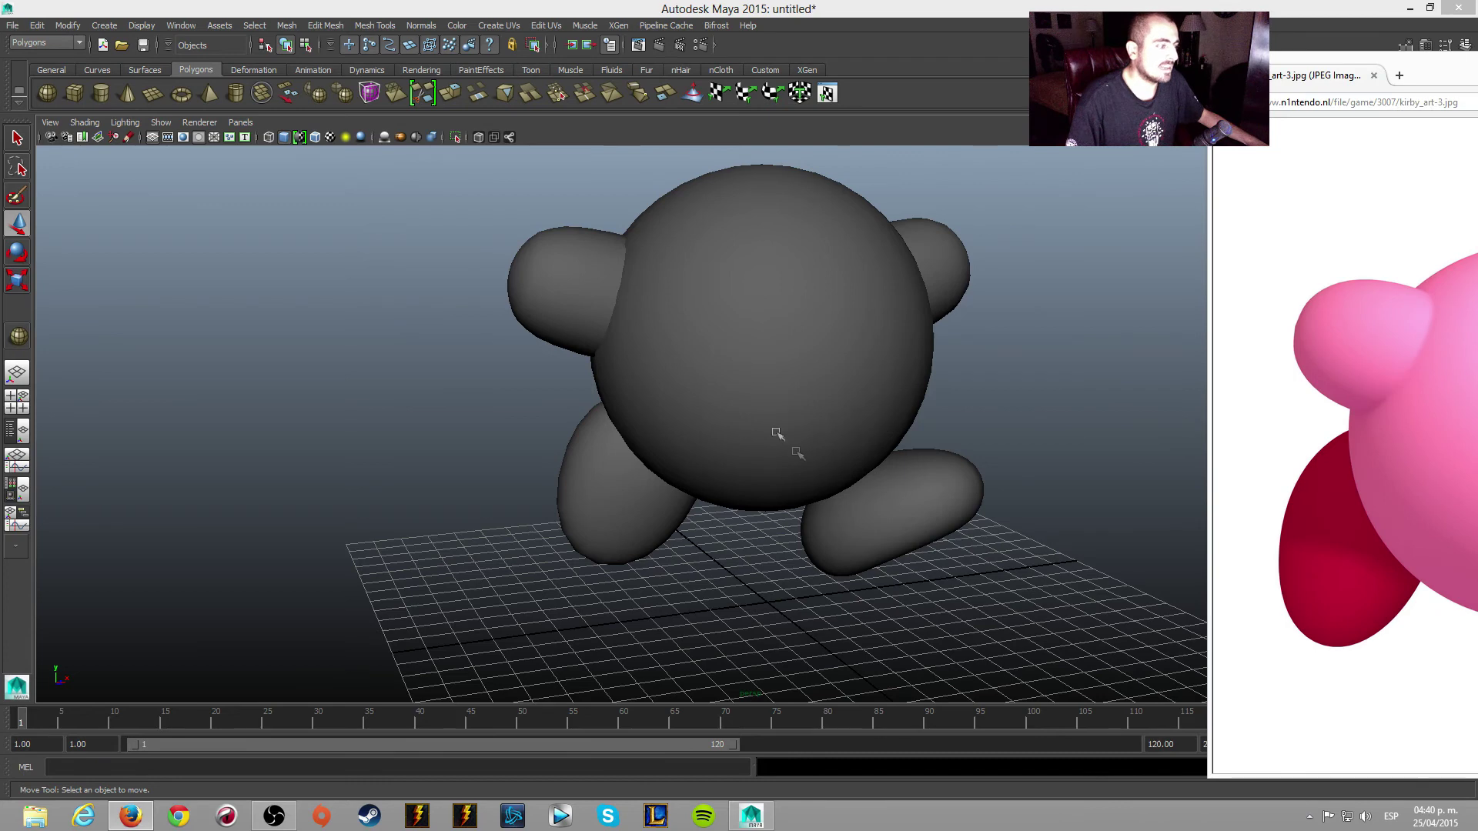
pyautogui.click(924, 534)
pyautogui.hotkey('alt', 'Tab')
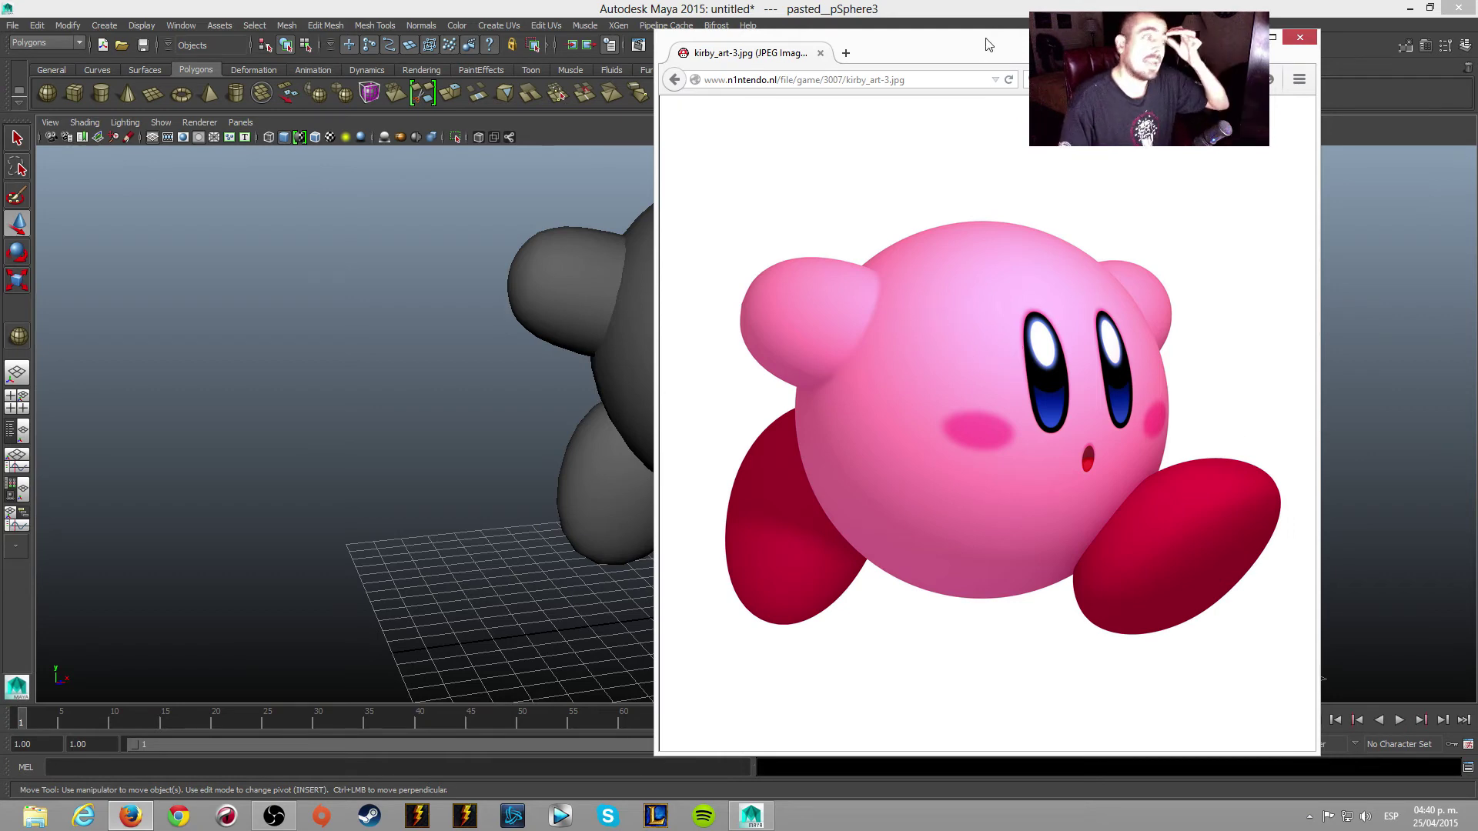
pyautogui.moveTo(989, 51); pyautogui.dragTo(1005, 54)
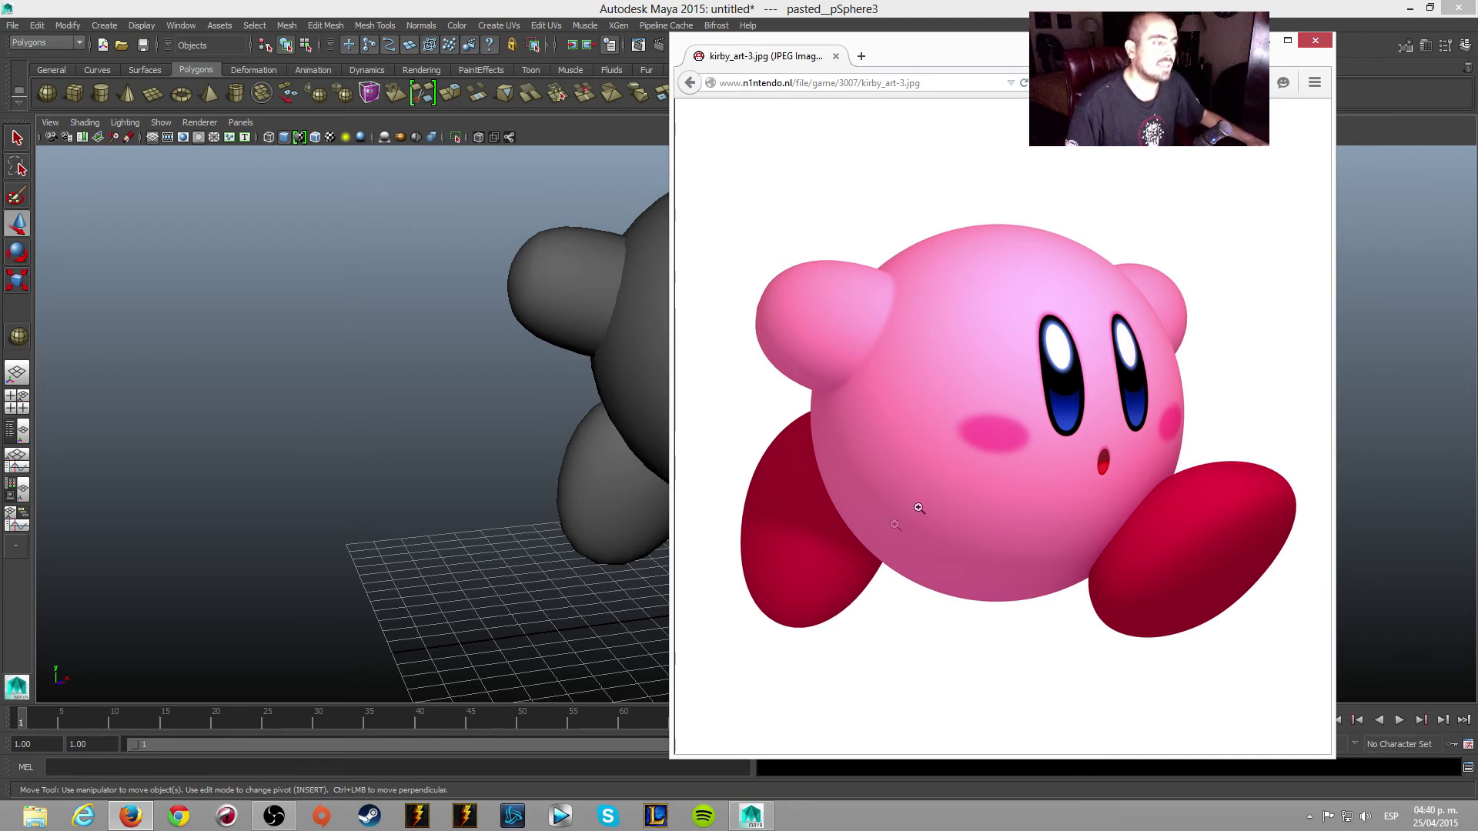
pyautogui.moveTo(1078, 46)
pyautogui.mouseDown()
pyautogui.moveTo(1091, 46)
pyautogui.moveTo(989, 72)
pyautogui.mouseUp()
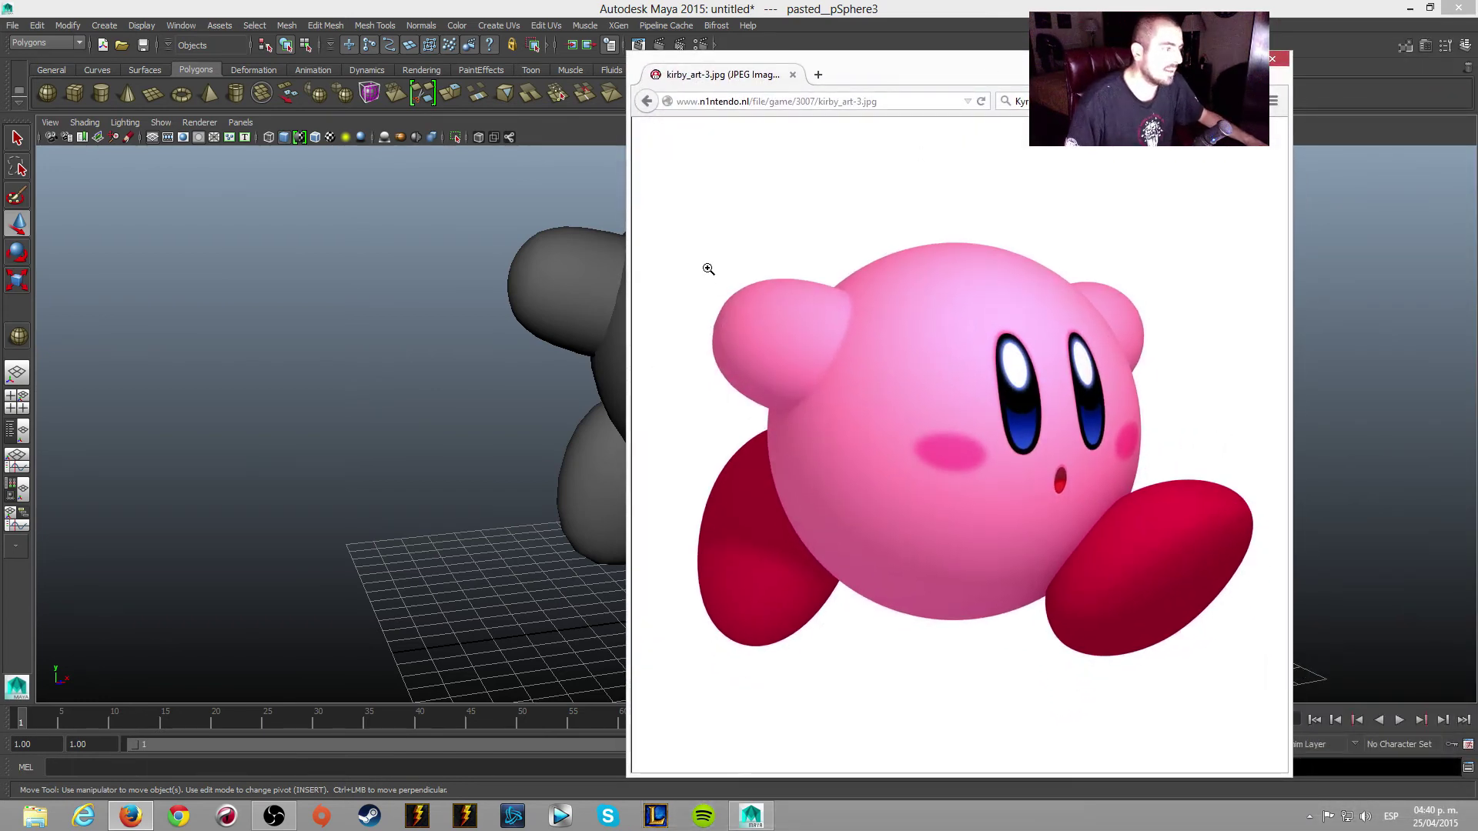
pyautogui.moveTo(946, 87); pyautogui.dragTo(1467, 87)
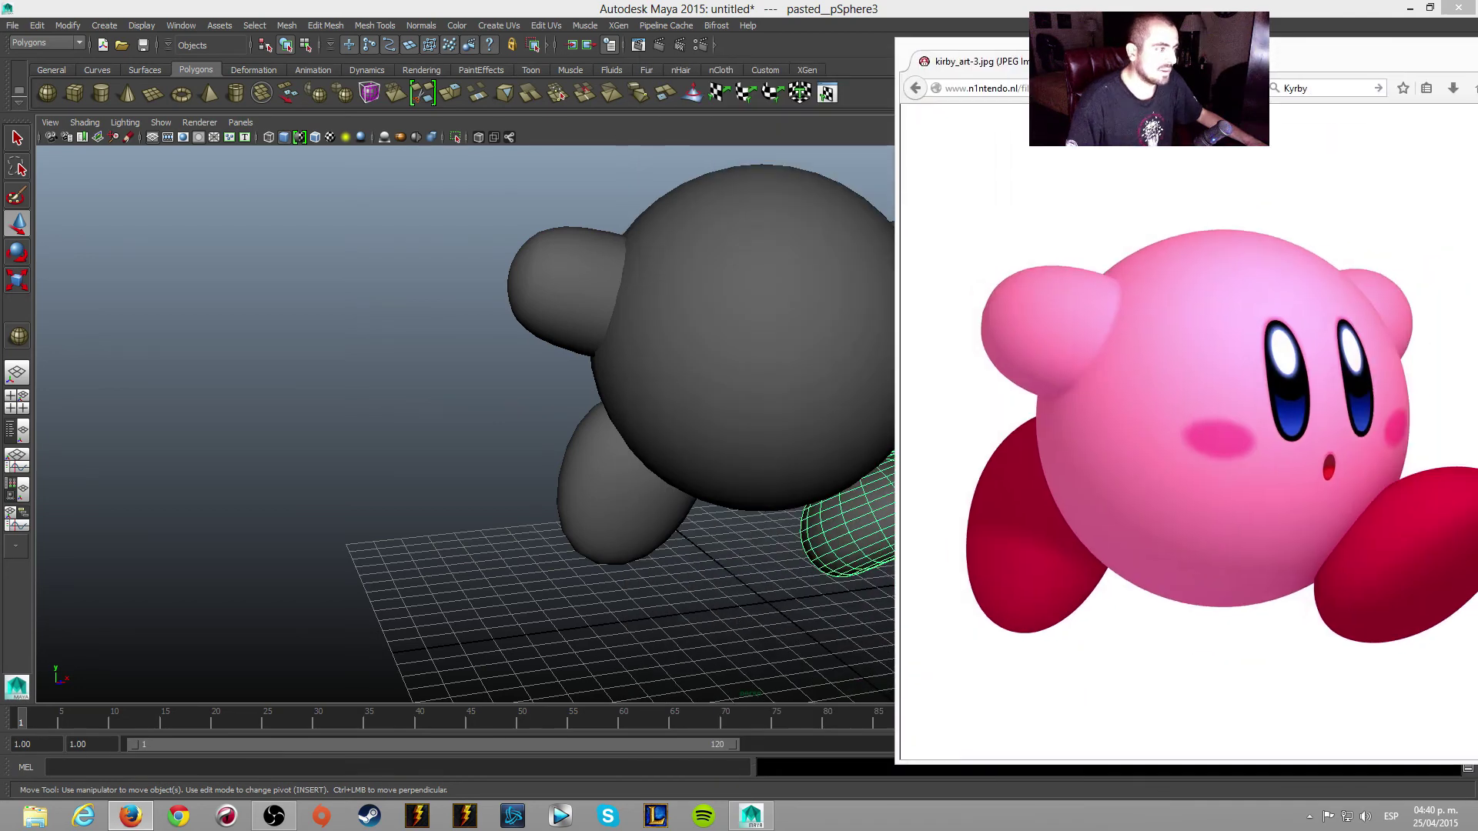
pyautogui.click(1259, 349)
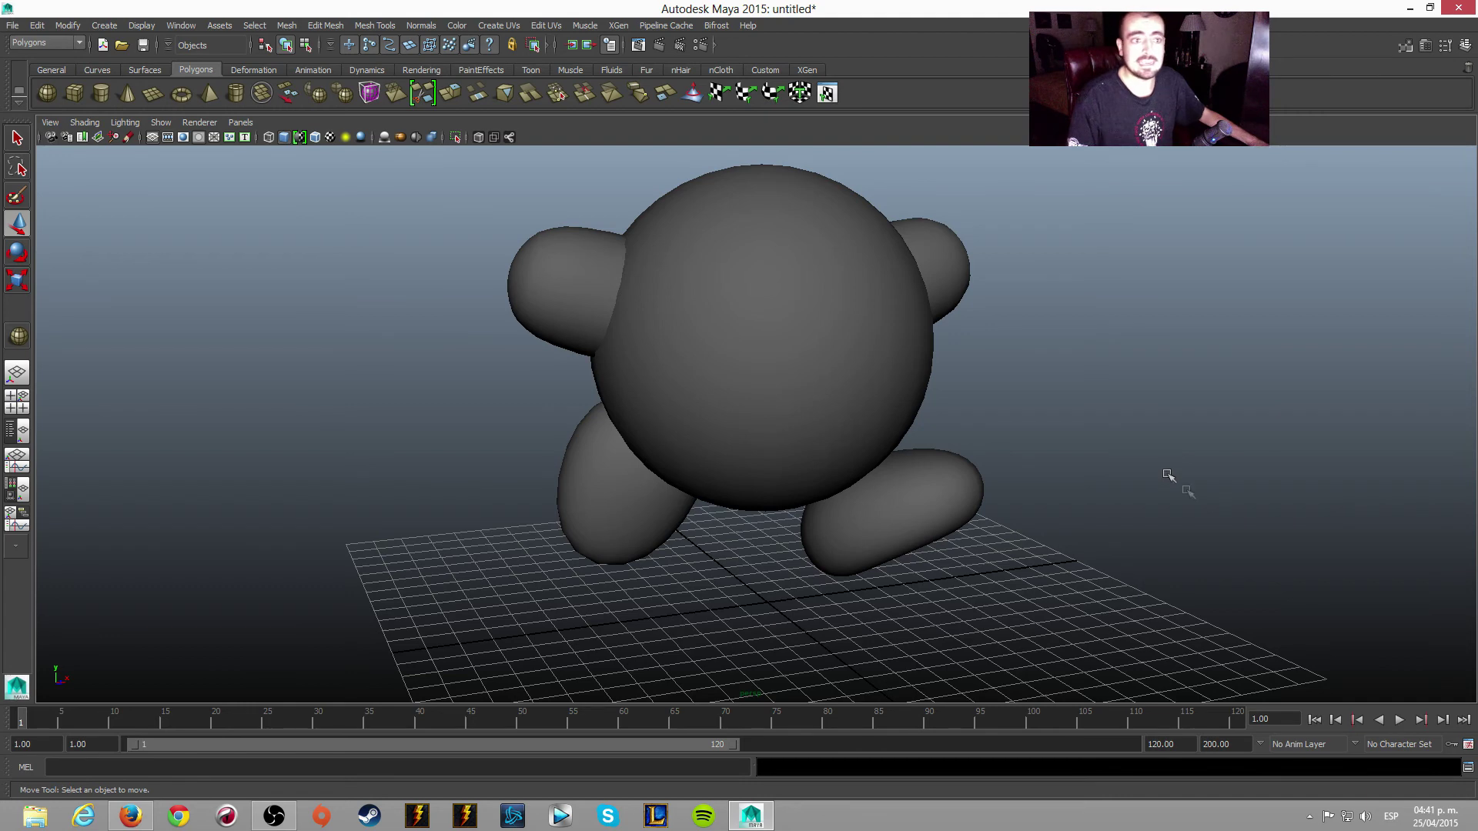
# - Show the kirby_art-3.jpg reference fitted in Firefox, placed on the right beside Maya
pyautogui.hotkey('alt', 'Tab')
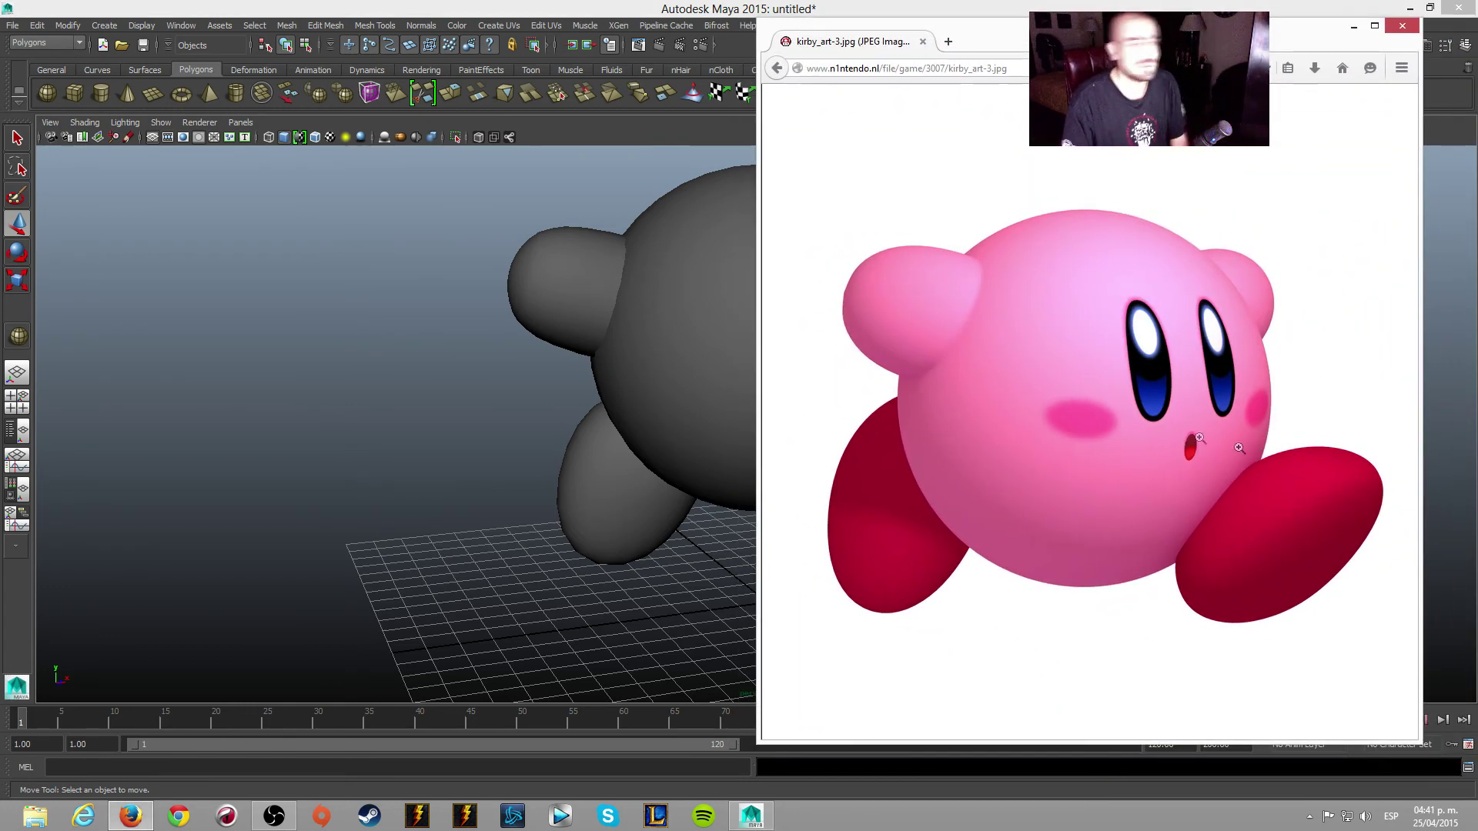
pyautogui.moveTo(1001, 41); pyautogui.dragTo(987, 38)
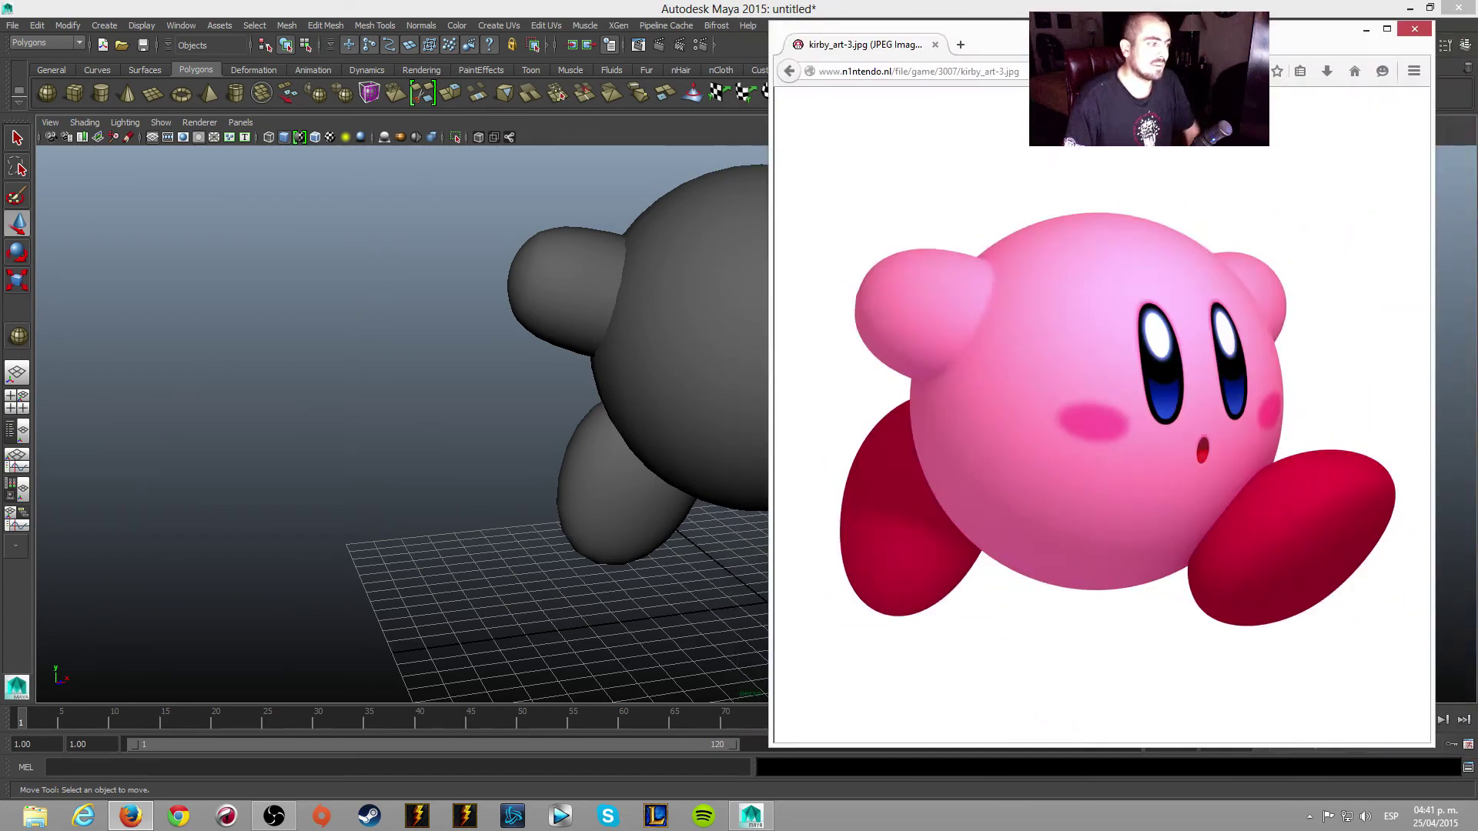
pyautogui.moveTo(987, 38)
pyautogui.mouseDown()
pyautogui.moveTo(1158, 69)
pyautogui.moveTo(995, 53)
pyautogui.moveTo(1295, 61)
pyautogui.moveTo(745, 88)
pyautogui.moveTo(955, 109)
pyautogui.mouseUp()
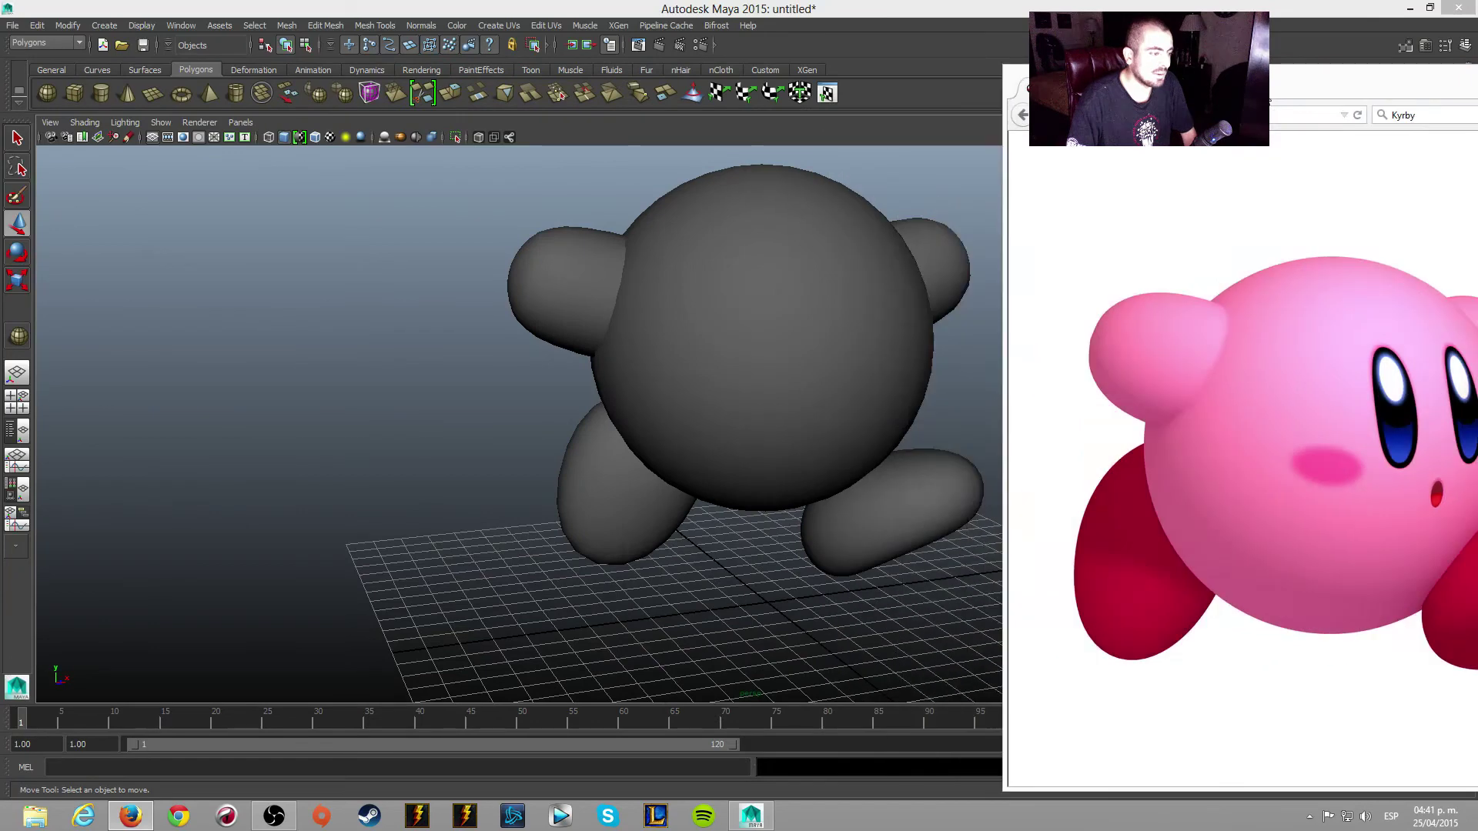
pyautogui.moveTo(1471, 77)
pyautogui.mouseDown()
pyautogui.moveTo(819, 77)
pyautogui.moveTo(982, 81)
pyautogui.mouseUp()
pyautogui.moveTo(1066, 60)
pyautogui.mouseDown()
pyautogui.moveTo(1353, 59)
pyautogui.moveTo(1434, 25)
pyautogui.mouseUp()
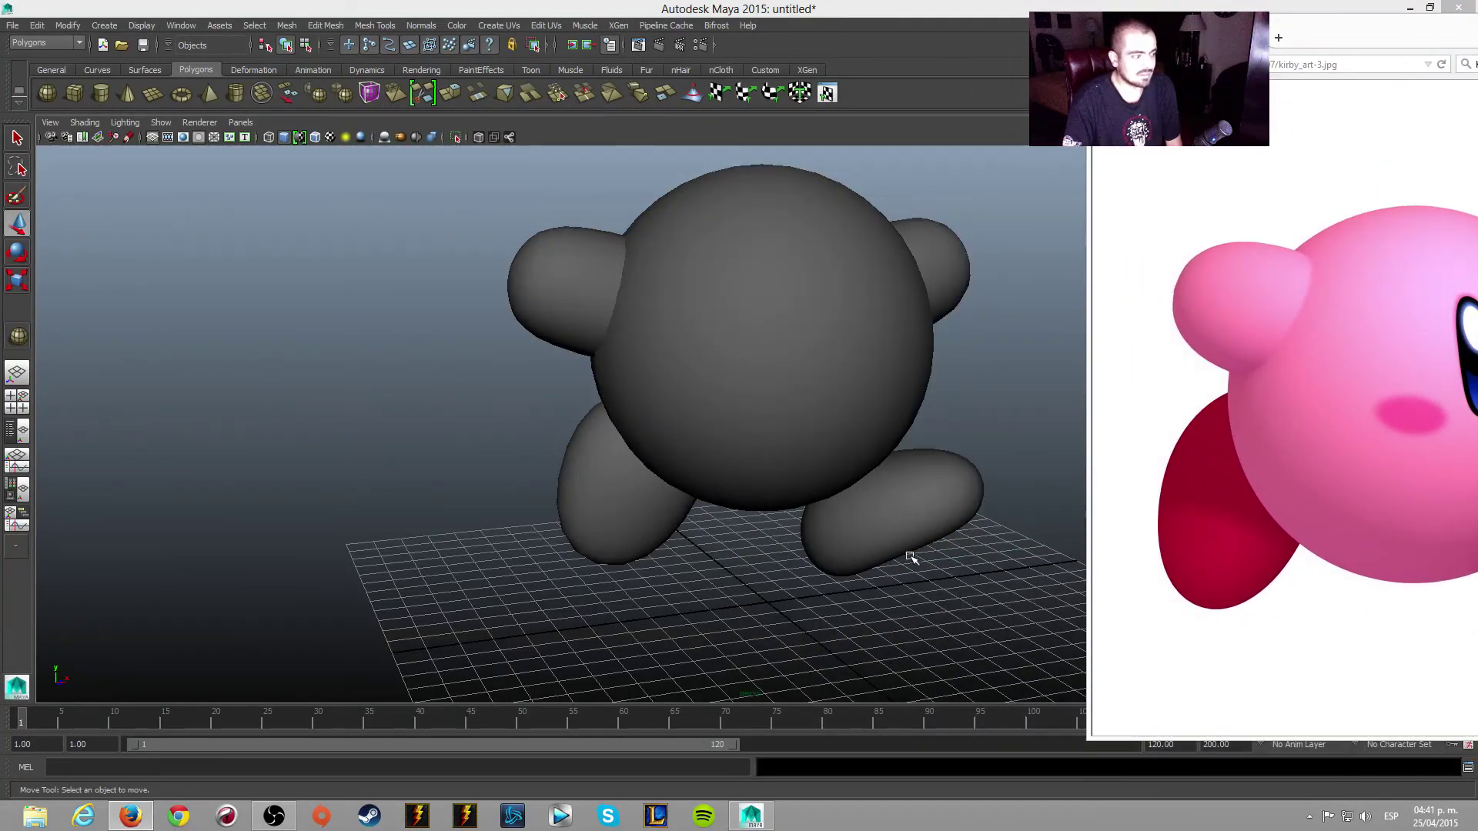
pyautogui.moveTo(1349, 46)
pyautogui.mouseDown()
pyautogui.moveTo(816, 77)
pyautogui.moveTo(1340, 44)
pyautogui.moveTo(1020, 61)
pyautogui.moveTo(1331, 54)
pyautogui.moveTo(1160, 53)
pyautogui.moveTo(1239, 48)
pyautogui.mouseUp()
pyautogui.click(967, 322)
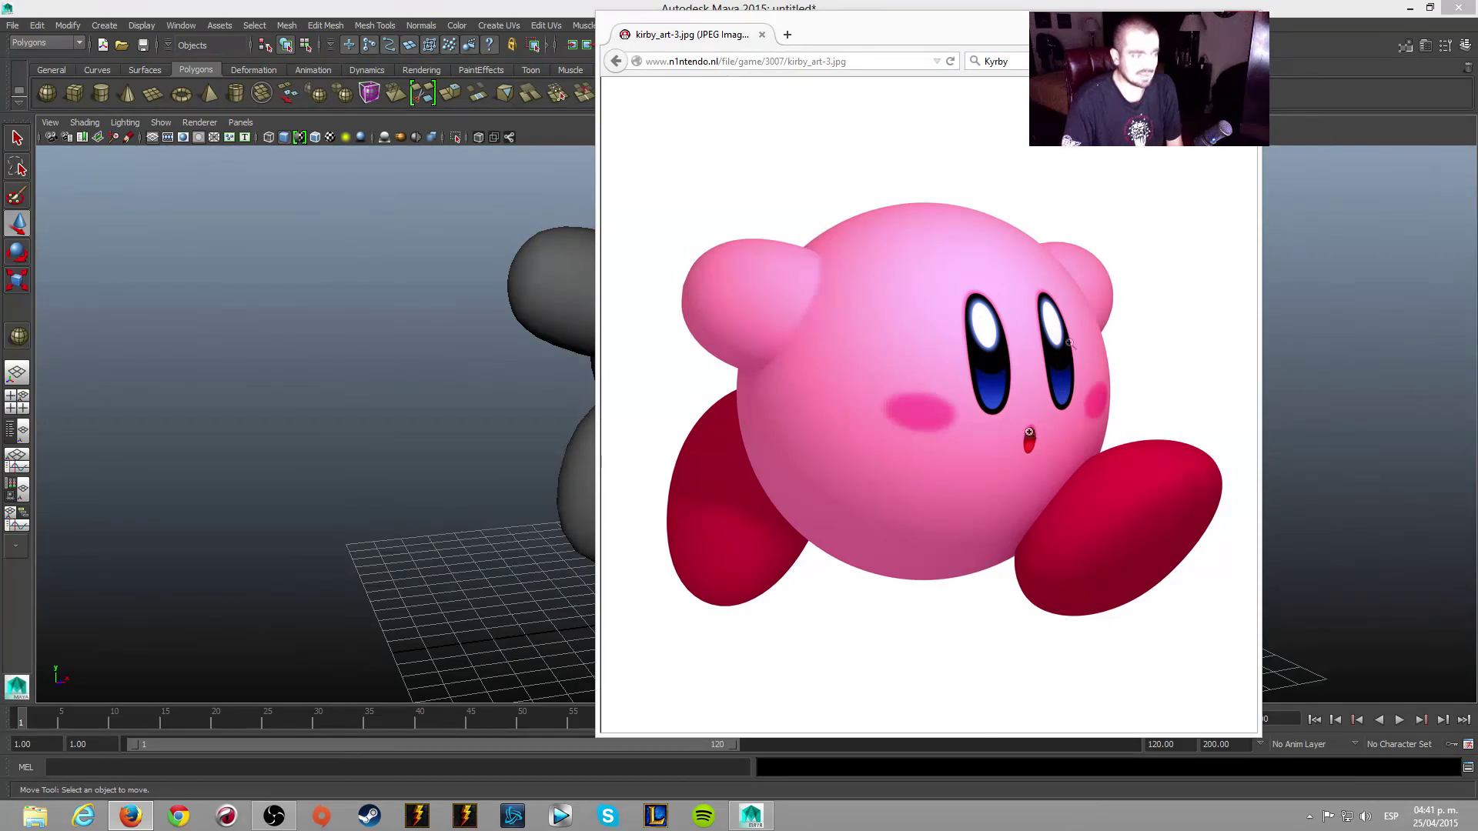
pyautogui.click(1220, 17)
pyautogui.moveTo(1078, 9); pyautogui.dragTo(1382, 47)
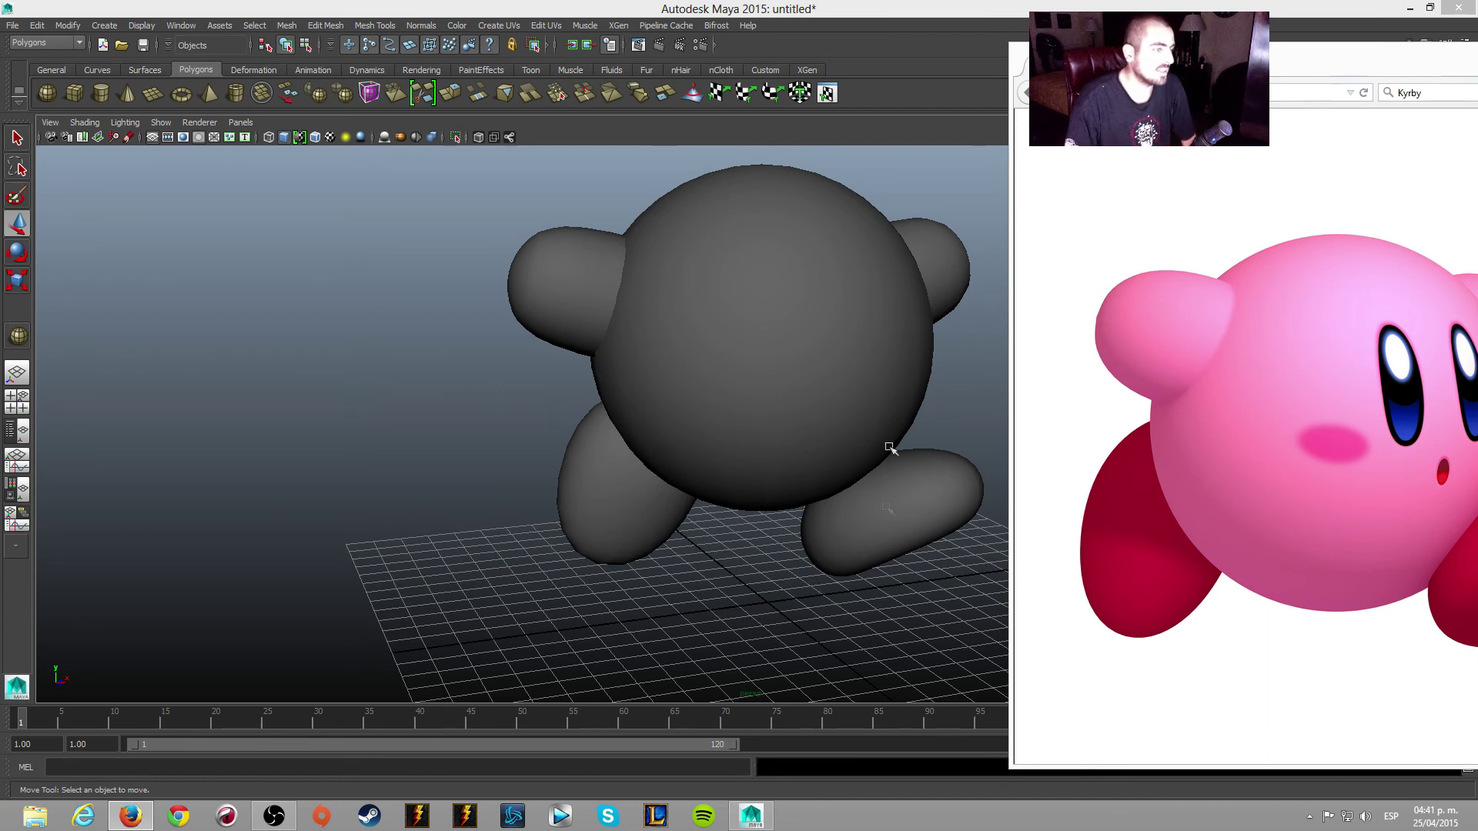
pyautogui.moveTo(1333, 63); pyautogui.dragTo(1161, 48)
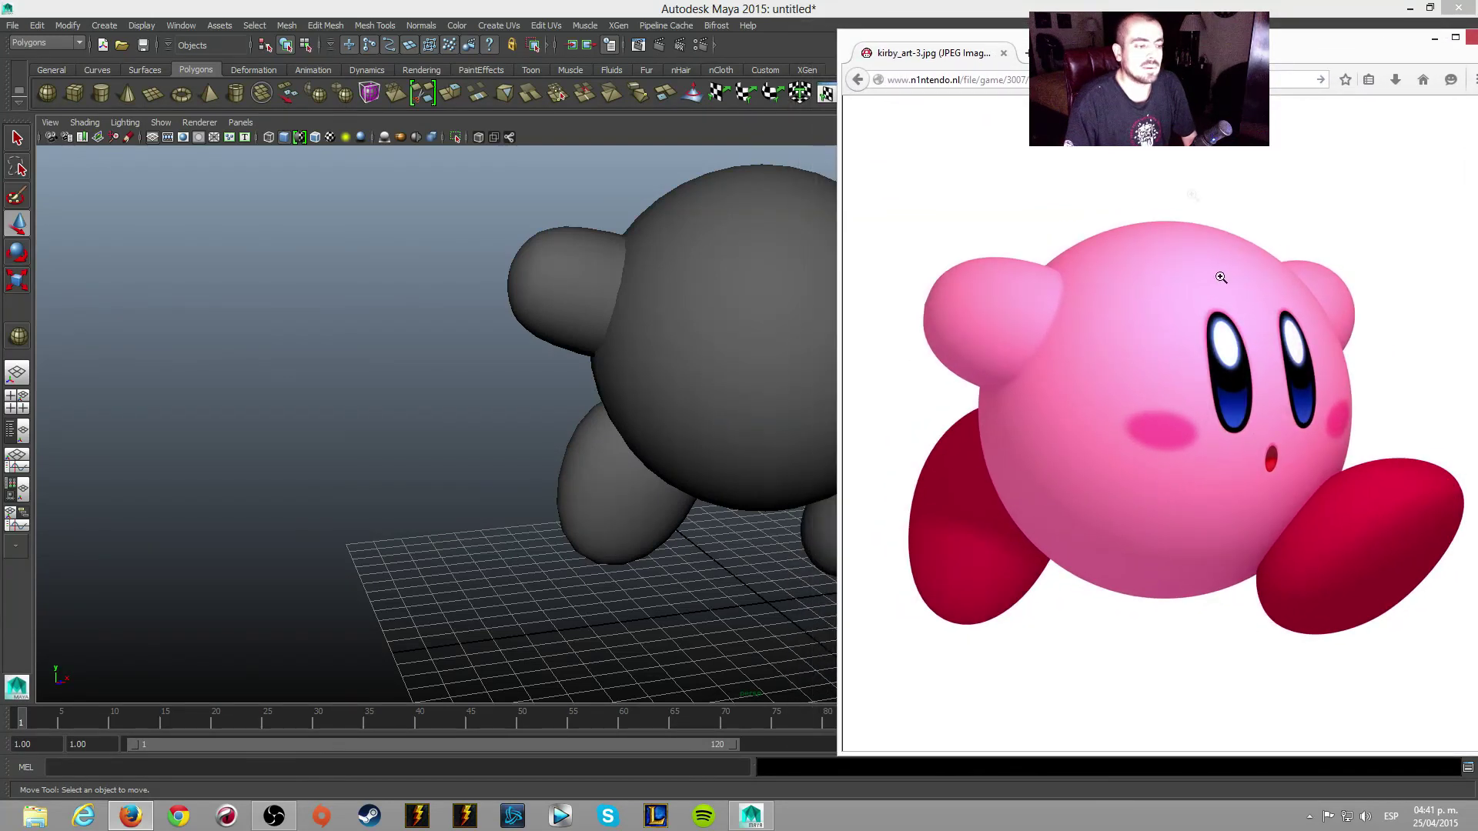